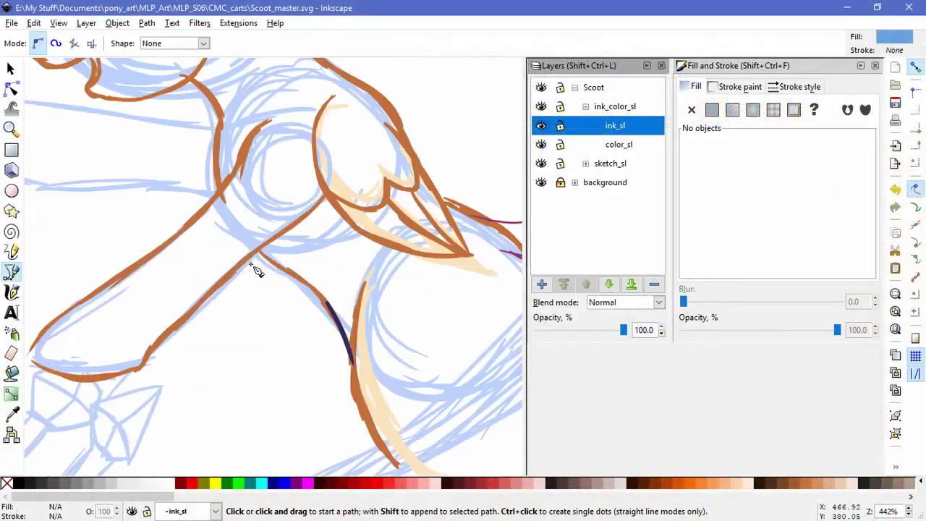
# Add a new layer inside the ink_sl layer.
pyautogui.scroll(3, 351, 305)
pyautogui.hotkey('ctrl', 'shift', 'v')
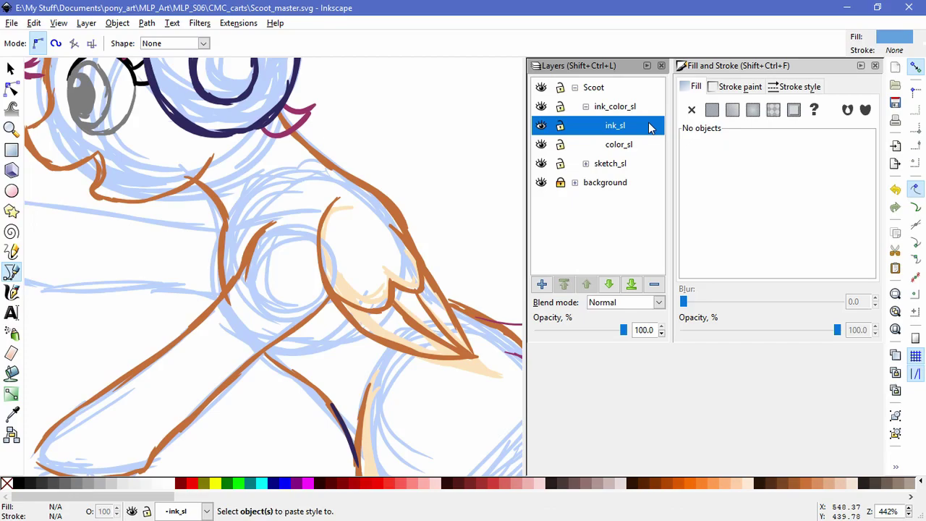
pyautogui.hotkey('ctrl', 'shift', 'n')
pyautogui.click(512, 308)
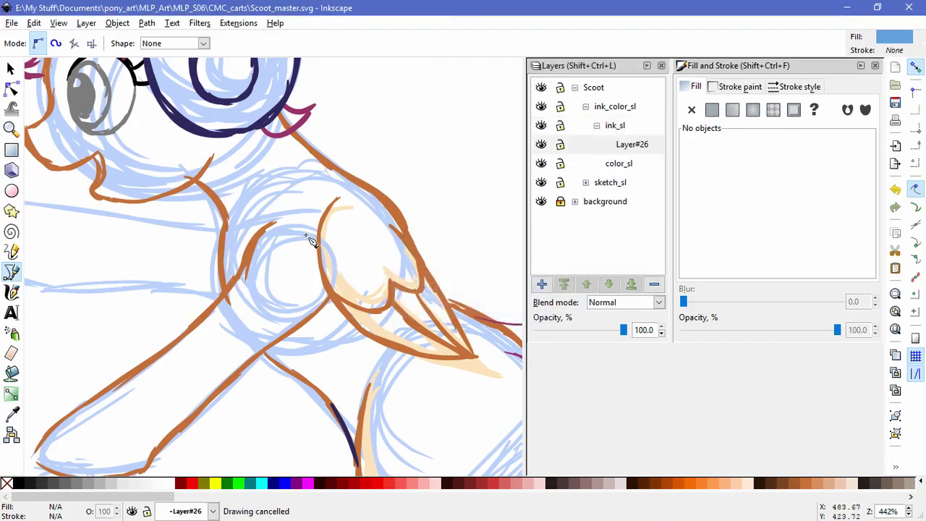
# Trace the wing outline from its top, down the front edge to the tip and back.
pyautogui.click(339, 196)
pyautogui.moveTo(320, 262); pyautogui.dragTo(326, 292)
pyautogui.moveTo(476, 356); pyautogui.dragTo(445, 362)
pyautogui.moveTo(391, 225); pyautogui.dragTo(348, 203)
pyautogui.press('Return')
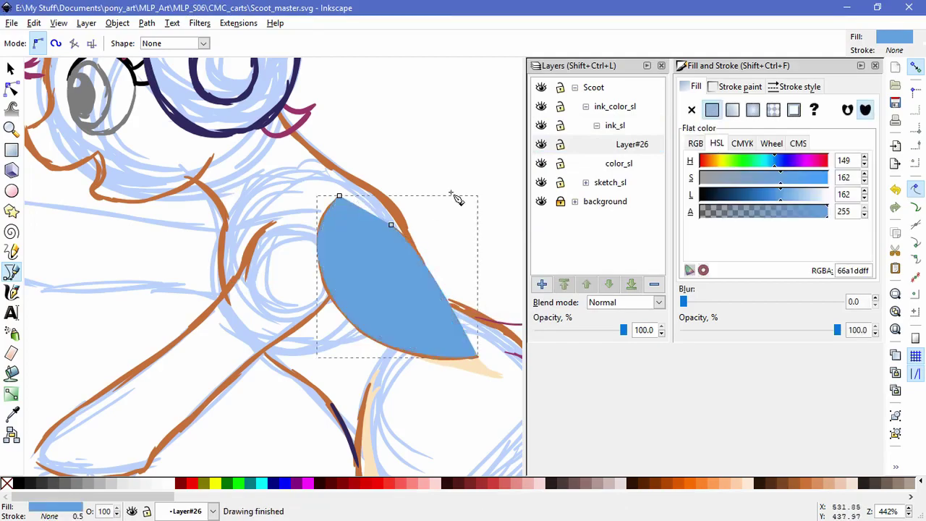
# Give the wing outline no fill and a solid black 2 px stroke.
pyautogui.click(735, 86)
pyautogui.click(712, 110)
pyautogui.click(692, 86)
pyautogui.click(691, 110)
pyautogui.click(773, 87)
pyautogui.write('2')
pyautogui.press('Return')
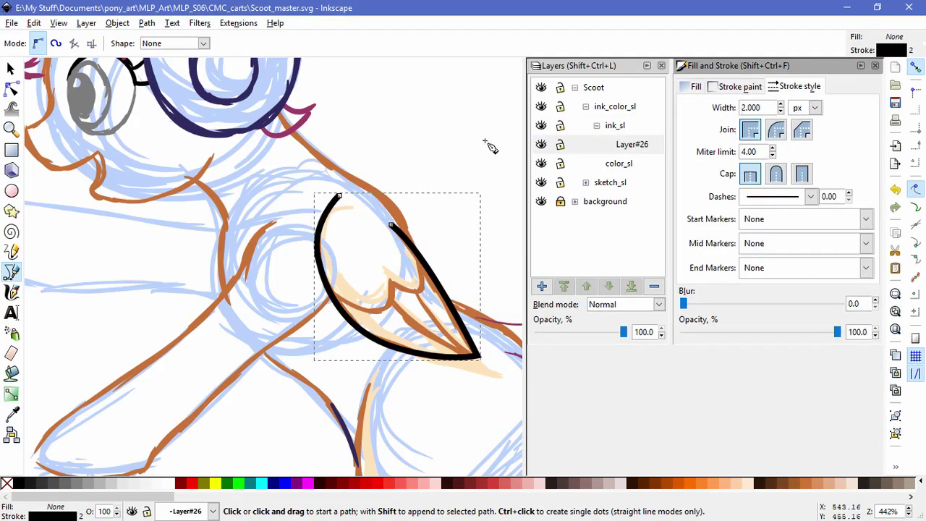
# Fade sketch_sl to about 52% opacity and make Layer#26 current again.
pyautogui.click(610, 182)
pyautogui.moveTo(623, 332); pyautogui.dragTo(583, 332)
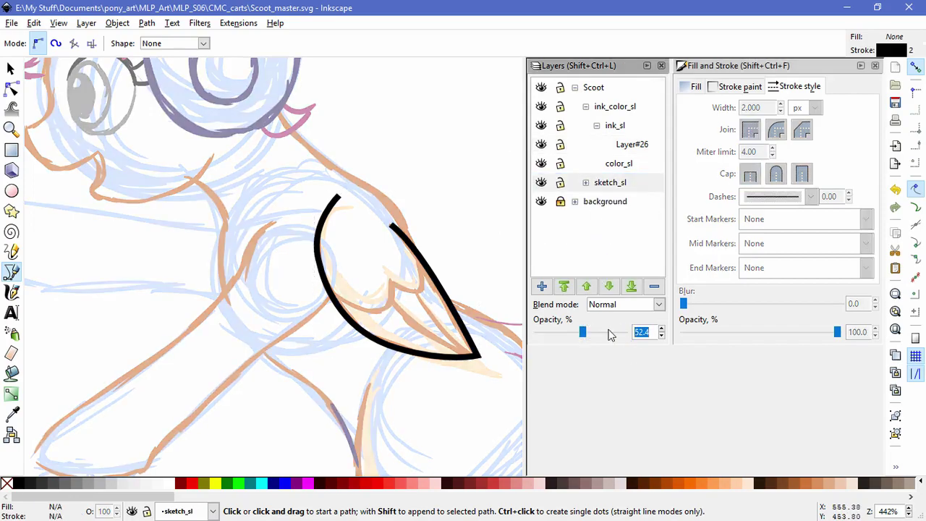
pyautogui.click(632, 144)
pyautogui.press('space')
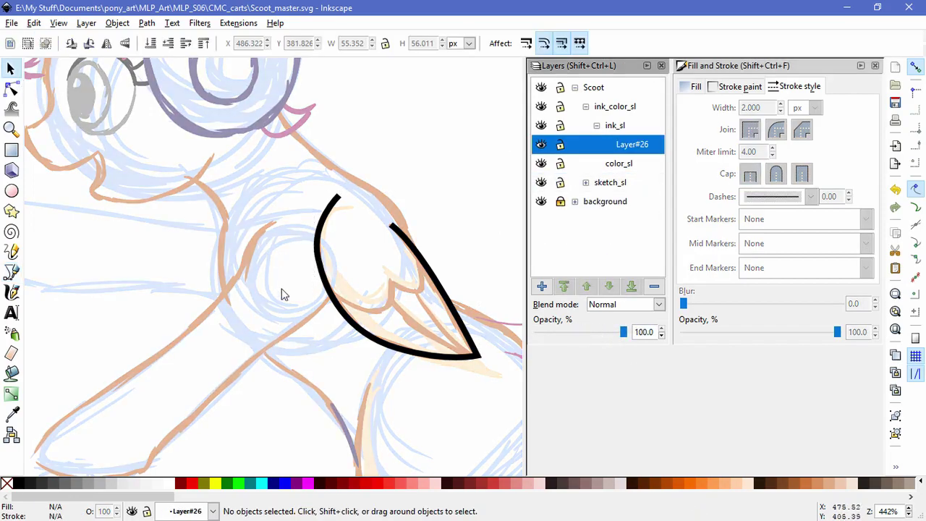
# Draw the face profile from the forehead down the cheek, around the muzzle and chin to the jaw.
pyautogui.moveTo(331, 376); pyautogui.dragTo(348, 356)
pyautogui.click(207, 112)
pyautogui.click(178, 141)
pyautogui.click(169, 194)
pyautogui.click(148, 259)
pyautogui.click(158, 304)
pyautogui.click(207, 299)
pyautogui.click(226, 291)
pyautogui.click(231, 306)
pyautogui.click(214, 323)
pyautogui.moveTo(271, 326); pyautogui.dragTo(329, 324)
pyautogui.click(338, 287)
pyautogui.press('Return')
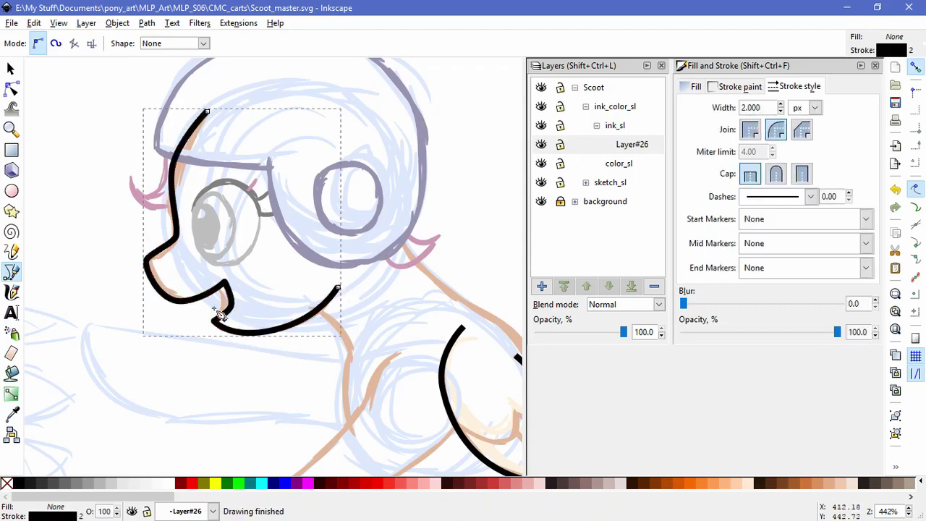
# Nudge the chin point and bow the forehead curve further out.
pyautogui.click(13, 90)
pyautogui.press('Escape')
pyautogui.click(231, 308)
pyautogui.moveTo(233, 309); pyautogui.dragTo(229, 305)
pyautogui.click(270, 295)
pyautogui.click(182, 160)
pyautogui.moveTo(182, 160); pyautogui.dragTo(187, 127)
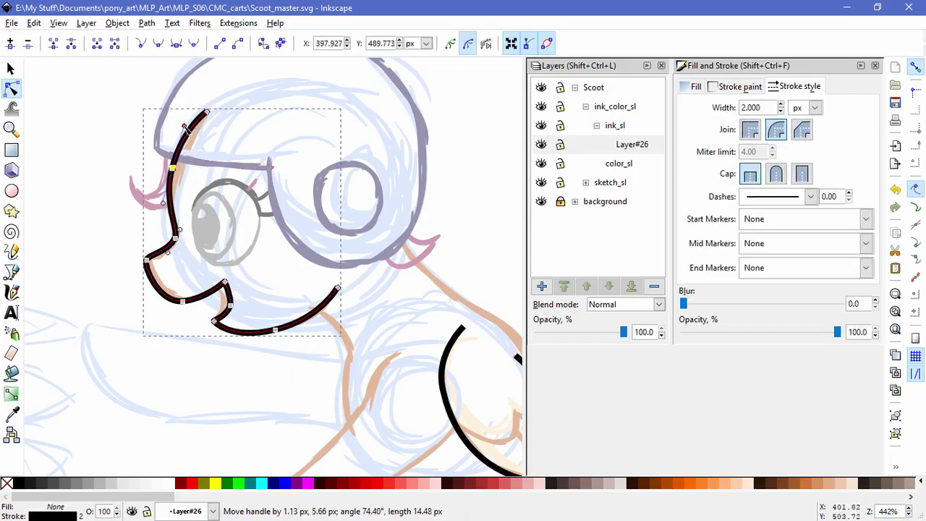
# Delete stray and pink sketch strokes near the face, tweak the chin, and lock sketch_sl.
pyautogui.click(315, 258)
pyautogui.press('Delete')
pyautogui.click(228, 293)
pyautogui.moveTo(228, 294); pyautogui.dragTo(230, 299)
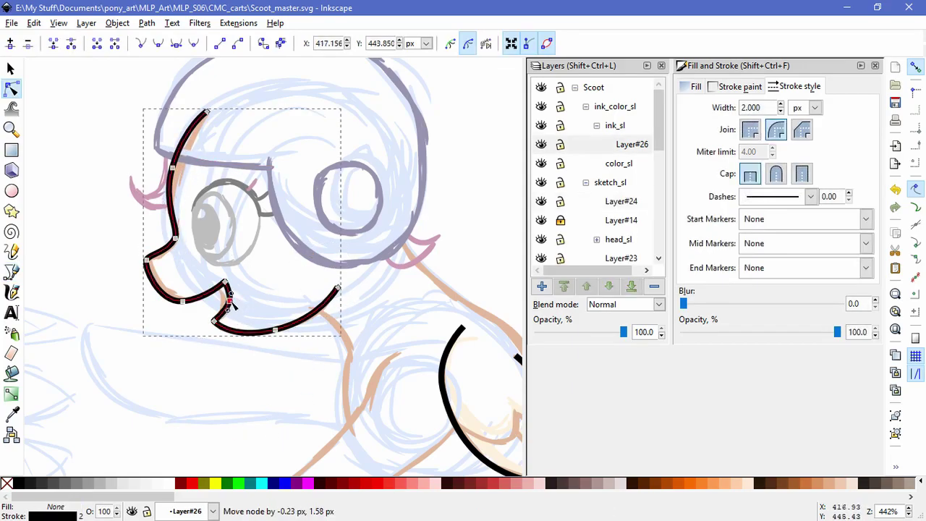
pyautogui.click(300, 264)
pyautogui.press('Delete')
pyautogui.click(560, 182)
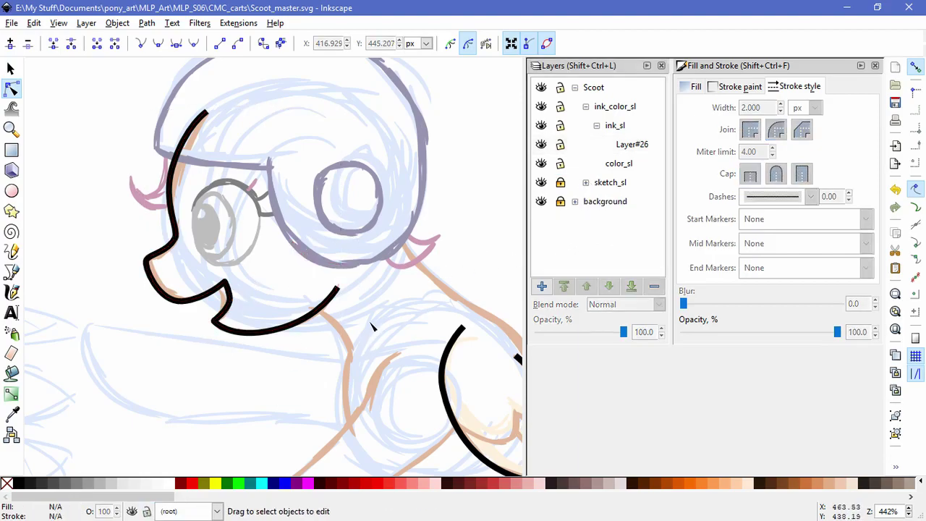
# Draw the neck line from below the jaw down to the chest.
pyautogui.click(12, 273)
pyautogui.press('space')
pyautogui.moveTo(255, 353); pyautogui.dragTo(205, 333)
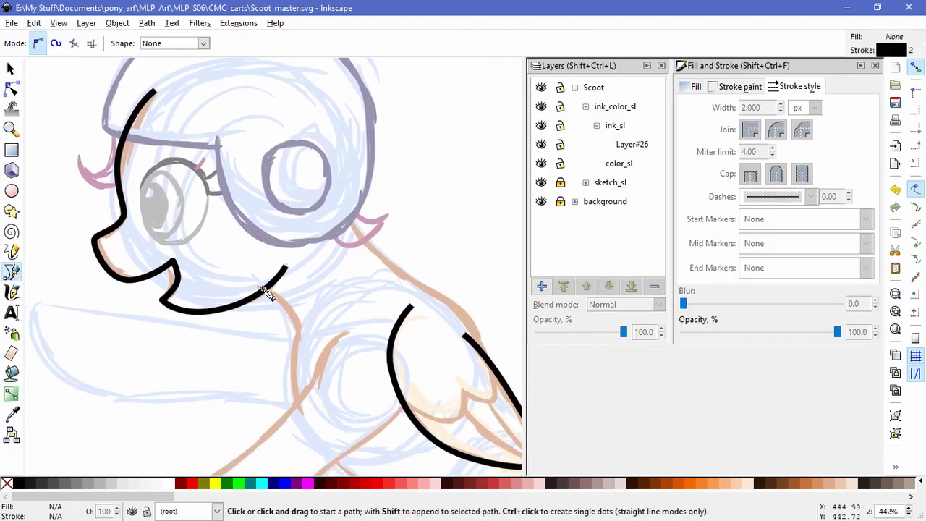
pyautogui.click(262, 288)
pyautogui.moveTo(291, 310); pyautogui.dragTo(304, 332)
pyautogui.moveTo(304, 338); pyautogui.dragTo(304, 343)
pyautogui.moveTo(302, 385); pyautogui.dragTo(304, 410)
pyautogui.press('Return')
# Adjust a point on the neck line to fit the sketch.
pyautogui.click(11, 87)
pyautogui.moveTo(291, 290); pyautogui.dragTo(286, 301)
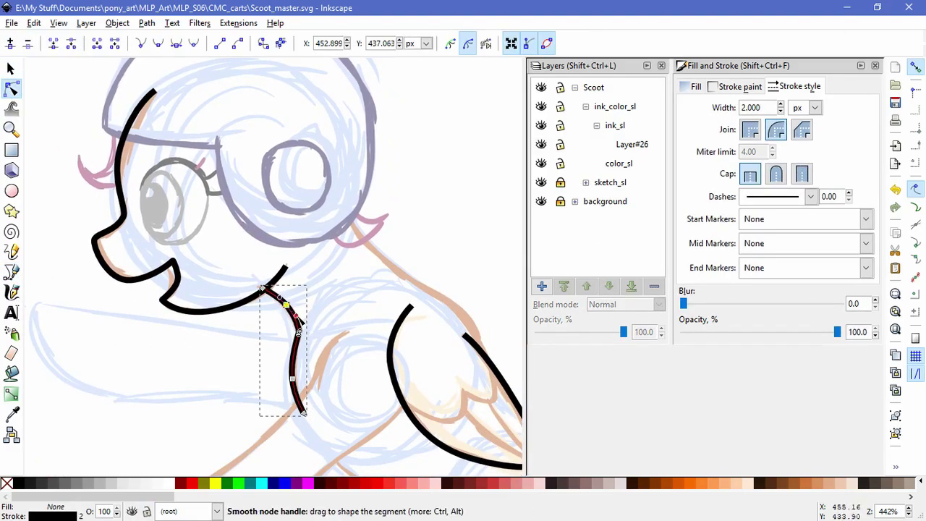
pyautogui.click(337, 404)
pyautogui.click(294, 318)
pyautogui.click(349, 410)
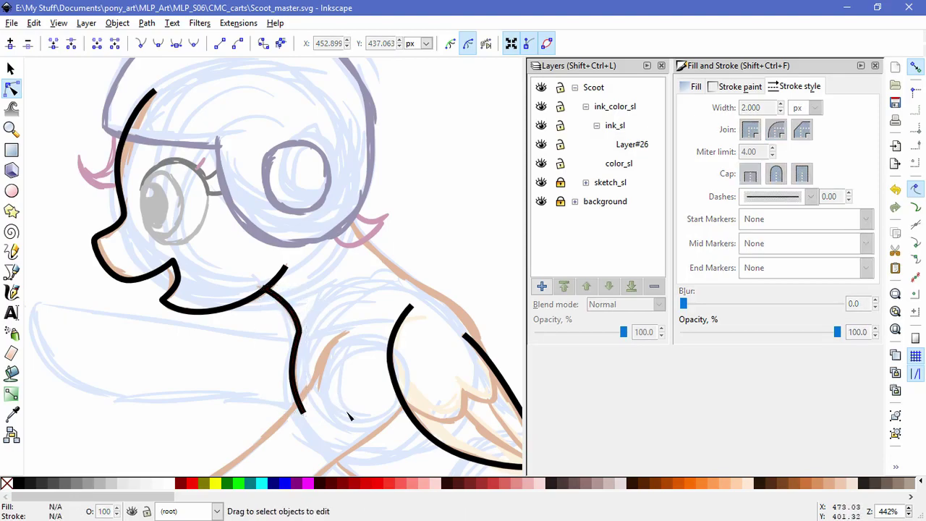
# Draw the front leg line from the chest down toward the hoof.
pyautogui.press('b')
pyautogui.moveTo(393, 280); pyautogui.dragTo(282, 246)
pyautogui.click(214, 183)
pyautogui.moveTo(346, 297); pyautogui.dragTo(360, 309)
pyautogui.moveTo(402, 394); pyautogui.dragTo(288, 257)
pyautogui.moveTo(355, 289); pyautogui.dragTo(369, 308)
pyautogui.press('Return')
pyautogui.moveTo(386, 357); pyautogui.dragTo(253, 248)
# Extend the front leg line further along the leg to a final point.
pyautogui.press('n')
pyautogui.click(194, 204)
pyautogui.press('b')
pyautogui.click(196, 211)
pyautogui.moveTo(295, 311); pyautogui.dragTo(311, 332)
pyautogui.click(327, 387)
pyautogui.press('Return')
# Make the leg line's midpoint smooth and reshape the leg curve around it.
pyautogui.press('n')
pyautogui.click(197, 210)
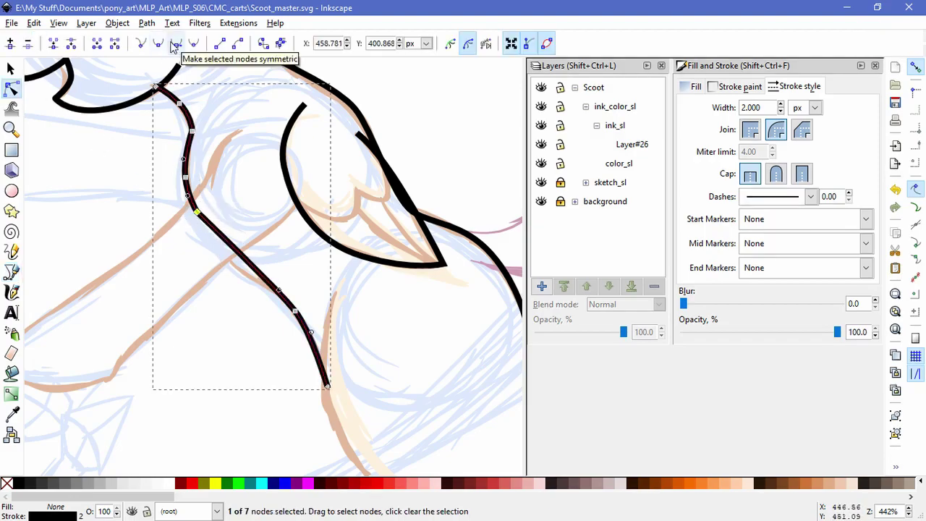
pyautogui.click(175, 44)
pyautogui.moveTo(197, 211); pyautogui.dragTo(262, 285)
pyautogui.moveTo(218, 249); pyautogui.dragTo(190, 223)
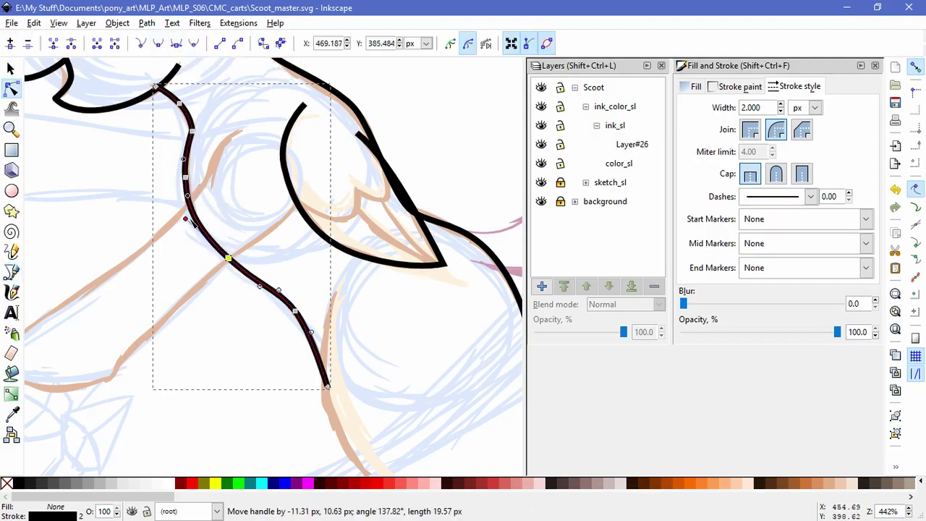
pyautogui.moveTo(259, 286); pyautogui.dragTo(225, 259)
pyautogui.moveTo(189, 221); pyautogui.dragTo(186, 222)
pyautogui.click(305, 275)
# Fine-tune several points of the leg line to match the sketch.
pyautogui.click(283, 291)
pyautogui.moveTo(182, 124); pyautogui.dragTo(270, 284)
pyautogui.click(282, 241)
pyautogui.click(224, 262)
pyautogui.moveTo(224, 262); pyautogui.dragTo(197, 230)
pyautogui.click(329, 293)
pyautogui.click(295, 309)
pyautogui.moveTo(295, 310)
pyautogui.mouseDown()
pyautogui.moveTo(305, 358)
pyautogui.moveTo(296, 323)
pyautogui.mouseUp()
pyautogui.click(175, 341)
# Draw a short three-point line beside the leg.
pyautogui.press('b')
pyautogui.scroll(-3, 289, 256)
pyautogui.click(302, 210)
pyautogui.doubleClick(340, 396)
pyautogui.press('n')
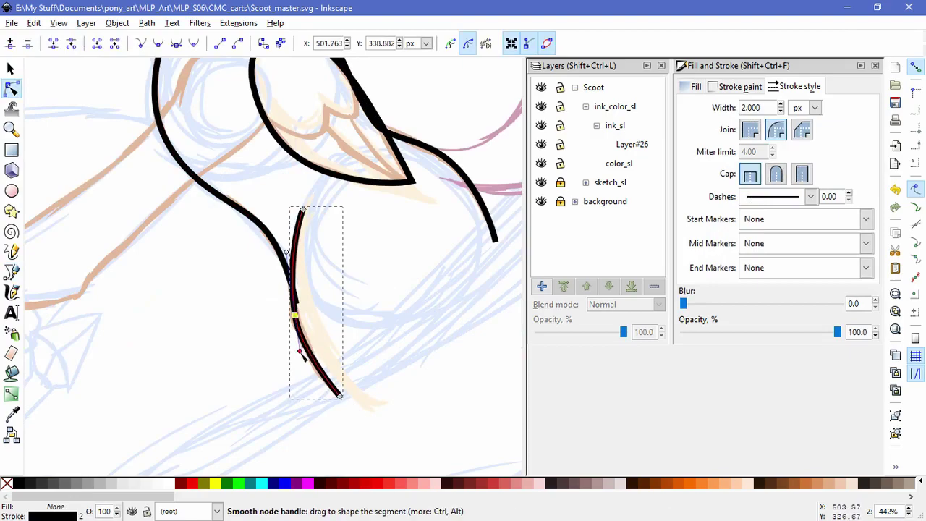
pyautogui.click(424, 343)
pyautogui.moveTo(170, 268); pyautogui.dragTo(290, 364)
# Draw the near foreleg outline with the Bezier pen, from the shoulder around the hoof to the chest.
pyautogui.press('b')
pyautogui.scroll(1, 311, 275)
pyautogui.click(337, 165)
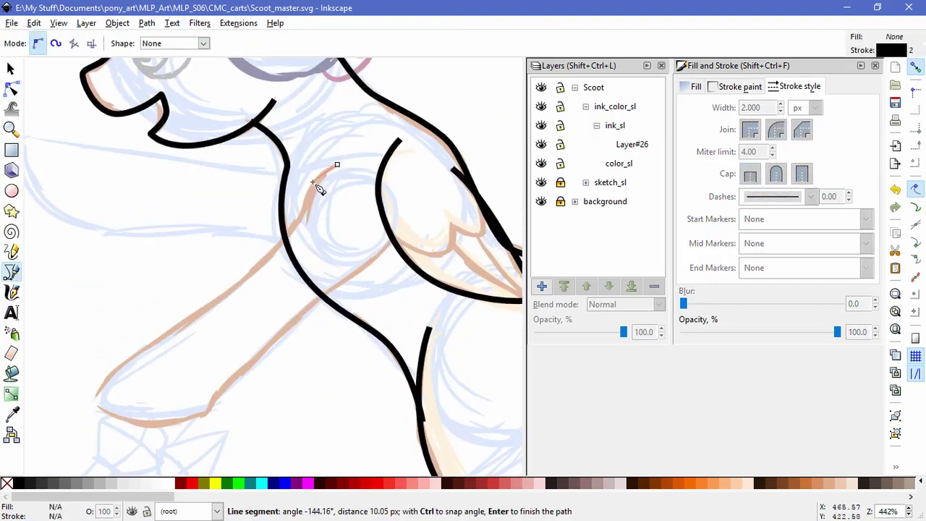
pyautogui.click(303, 223)
pyautogui.click(264, 265)
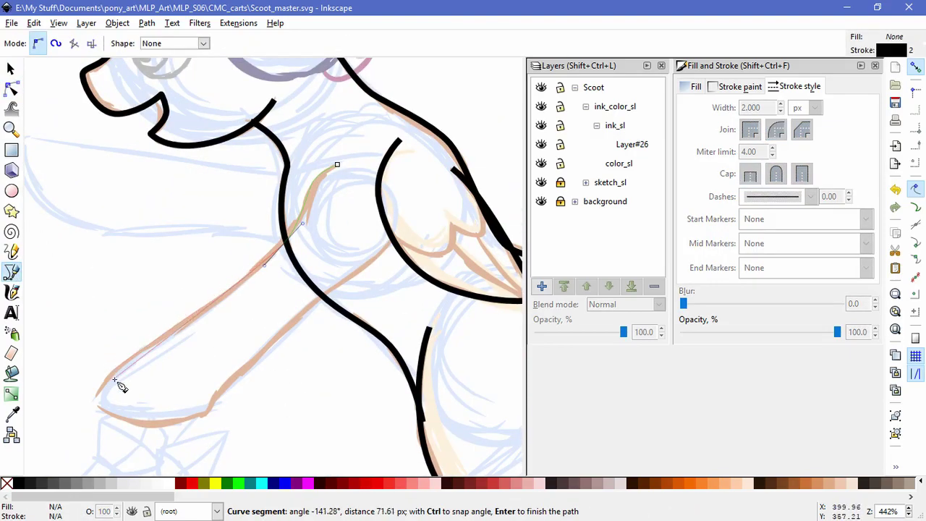
pyautogui.moveTo(106, 381); pyautogui.dragTo(94, 411)
pyautogui.moveTo(157, 425); pyautogui.dragTo(197, 427)
pyautogui.click(211, 413)
pyautogui.moveTo(298, 319); pyautogui.dragTo(337, 296)
pyautogui.click(393, 241)
pyautogui.press('Return')
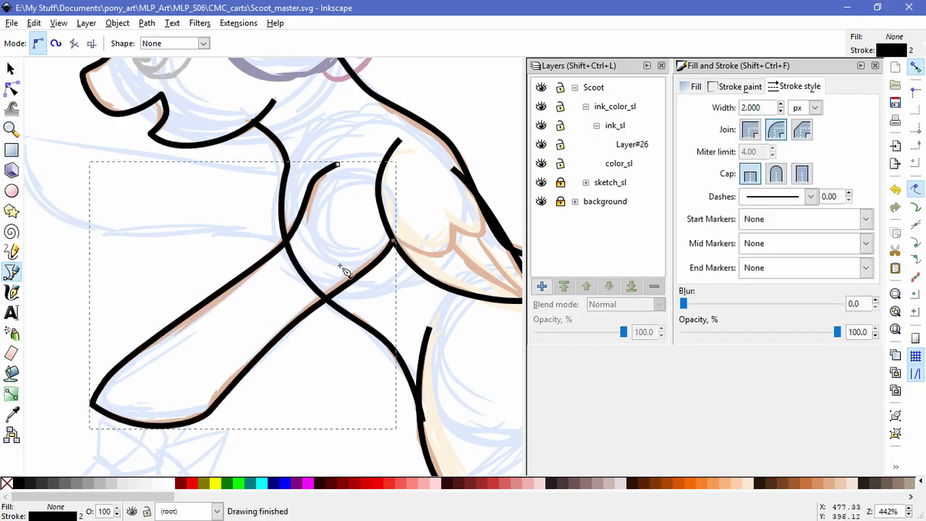
# Adjust the foreleg outline's corner, lower edge and top nodes to follow the sketch.
pyautogui.press('n')
pyautogui.moveTo(106, 379)
pyautogui.mouseDown()
pyautogui.moveTo(130, 350)
pyautogui.moveTo(109, 375)
pyautogui.mouseUp()
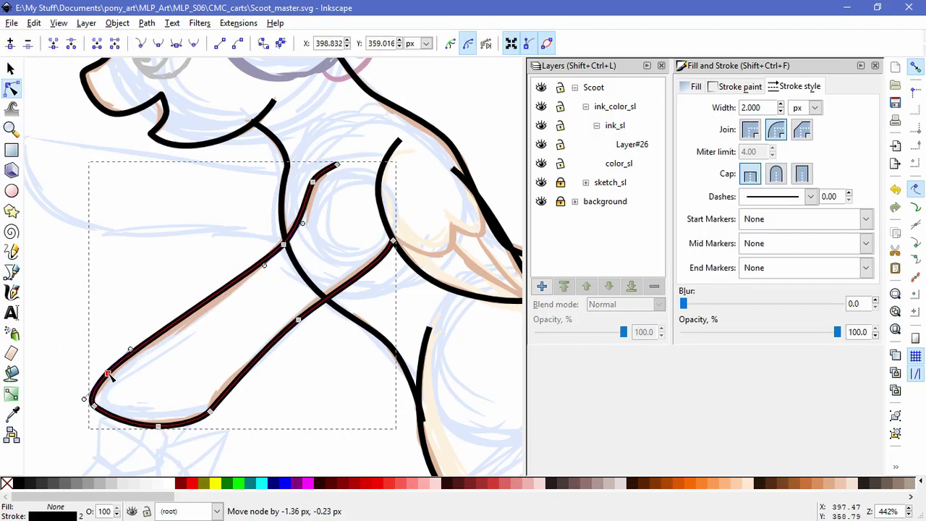
pyautogui.moveTo(265, 265); pyautogui.dragTo(207, 321)
pyautogui.moveTo(312, 182); pyautogui.dragTo(326, 166)
pyautogui.moveTo(298, 227); pyautogui.dragTo(309, 214)
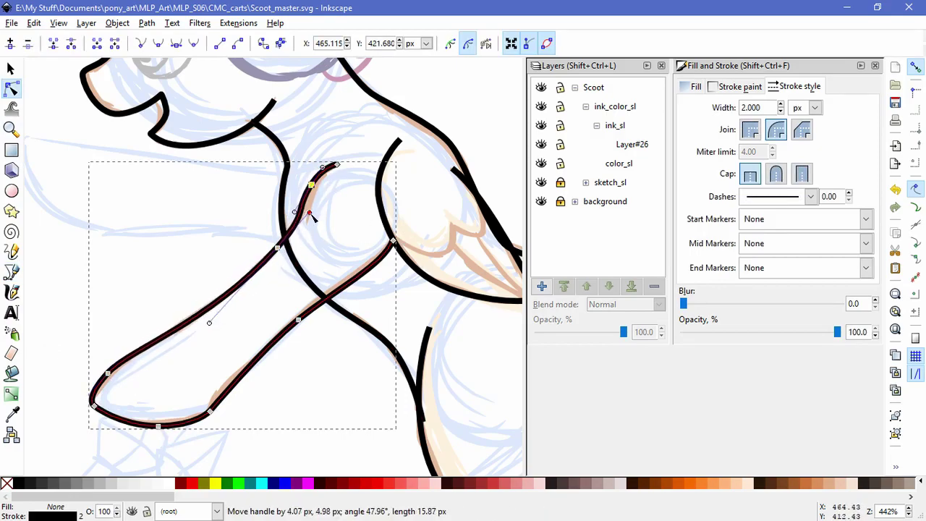
pyautogui.click(93, 404)
pyautogui.scroll(3, 103, 421)
pyautogui.moveTo(71, 376); pyautogui.dragTo(64, 355)
pyautogui.scroll(-4, 340, 369)
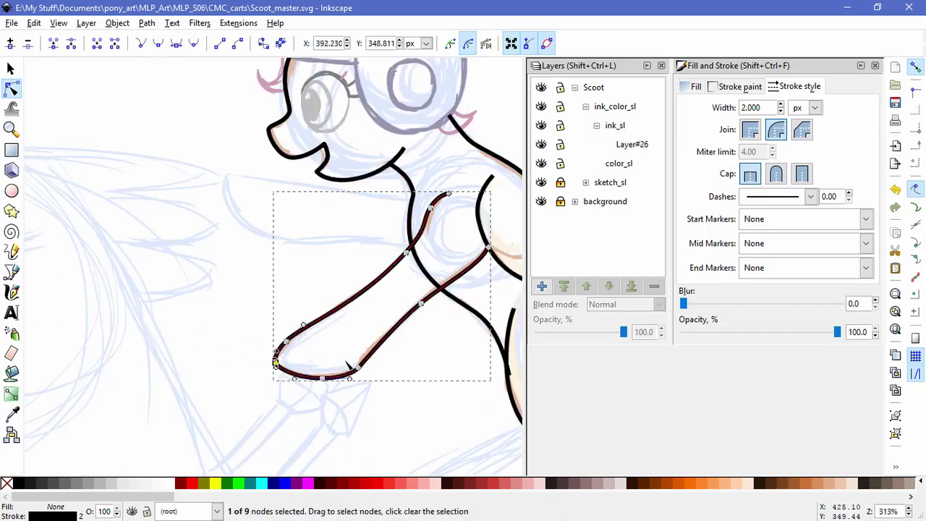
# Fine-tune another point and curve on the foreleg outline.
pyautogui.click(324, 369)
pyautogui.click(297, 363)
pyautogui.moveTo(297, 362); pyautogui.dragTo(302, 355)
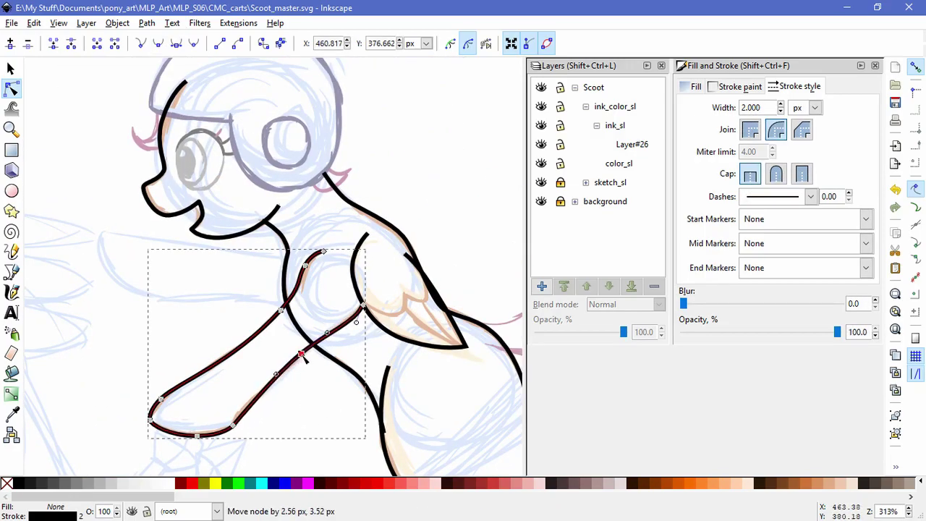
pyautogui.moveTo(257, 391); pyautogui.dragTo(257, 391)
pyautogui.press('Escape')
# Draw the far foreleg as a closed curved outline and adjust its bottom point.
pyautogui.moveTo(217, 305); pyautogui.dragTo(241, 335)
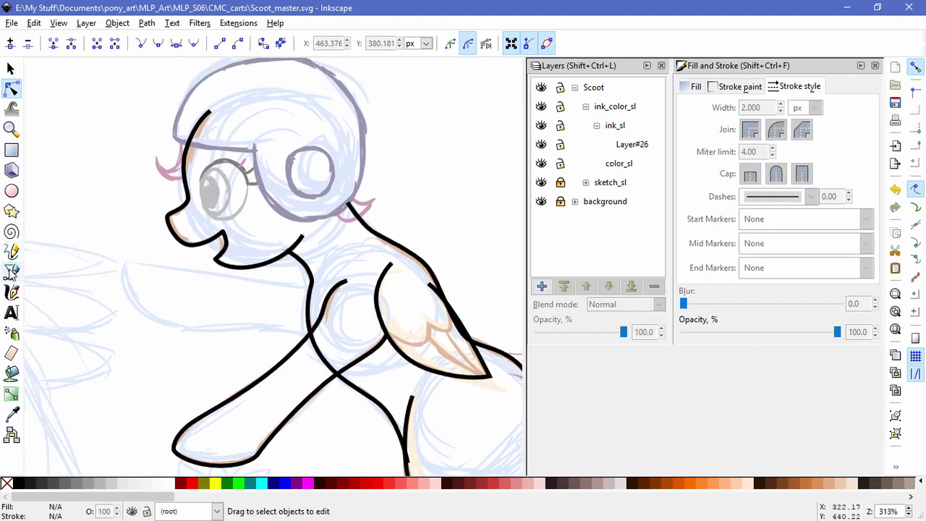
pyautogui.click(11, 271)
pyautogui.click(310, 288)
pyautogui.moveTo(215, 275); pyautogui.dragTo(190, 405)
pyautogui.scroll(1, 123, 267)
pyautogui.scroll(1, 253, 384)
pyautogui.moveTo(262, 362); pyautogui.dragTo(471, 409)
pyautogui.doubleClick(362, 377)
pyautogui.press('n')
pyautogui.moveTo(242, 393); pyautogui.dragTo(211, 391)
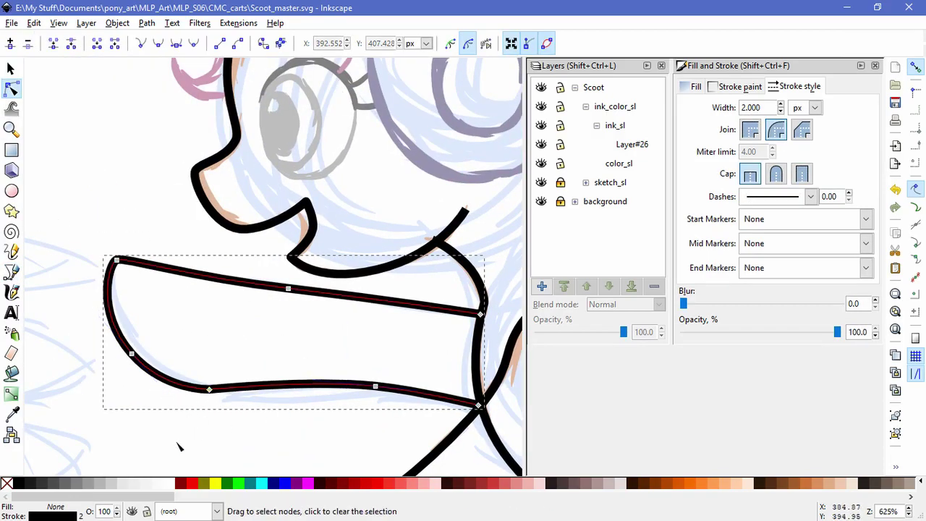
pyautogui.click(176, 445)
# Draw a curved line along the wing's feather edge.
pyautogui.scroll(-4, 176, 444)
pyautogui.scroll(2, 306, 268)
pyautogui.press('b')
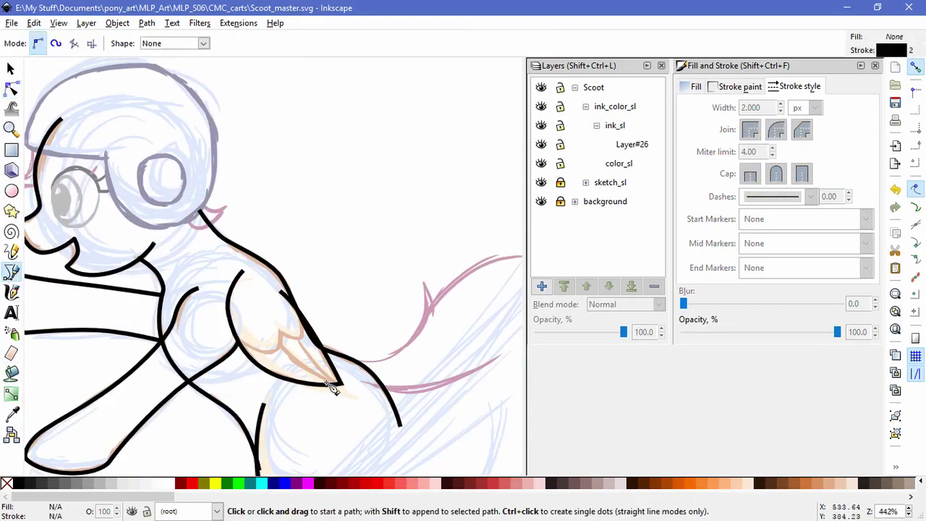
pyautogui.scroll(2, 324, 383)
pyautogui.click(148, 297)
pyautogui.moveTo(230, 318)
pyautogui.mouseDown()
pyautogui.moveTo(240, 285)
pyautogui.moveTo(293, 297)
pyautogui.mouseUp()
pyautogui.click(236, 277)
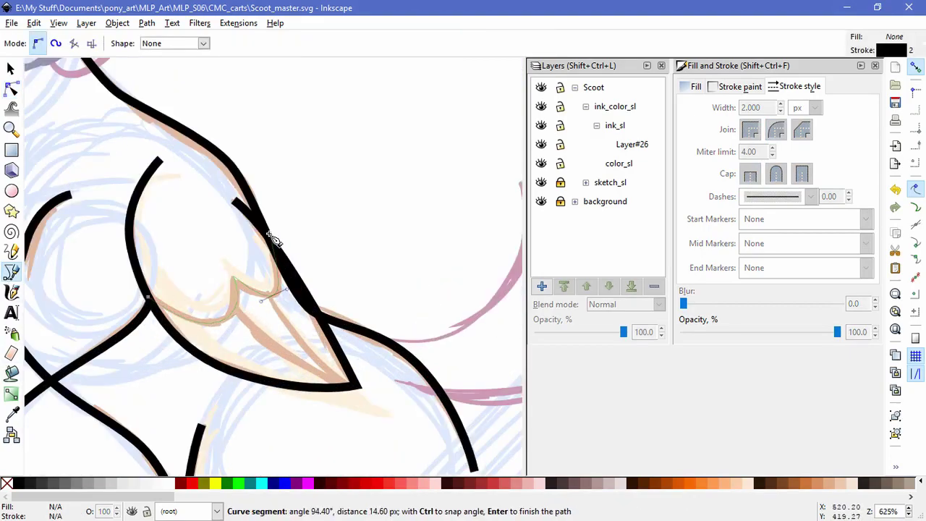
pyautogui.press('Return')
# Reshape the feather line's curve and V dip so it sweeps toward the wing tip.
pyautogui.press('n')
pyautogui.scroll(2, 102, 328)
pyautogui.click(343, 317)
pyautogui.moveTo(398, 294)
pyautogui.mouseDown()
pyautogui.moveTo(379, 288)
pyautogui.moveTo(361, 312)
pyautogui.moveTo(424, 273)
pyautogui.mouseUp()
pyautogui.scroll(2, 377, 164)
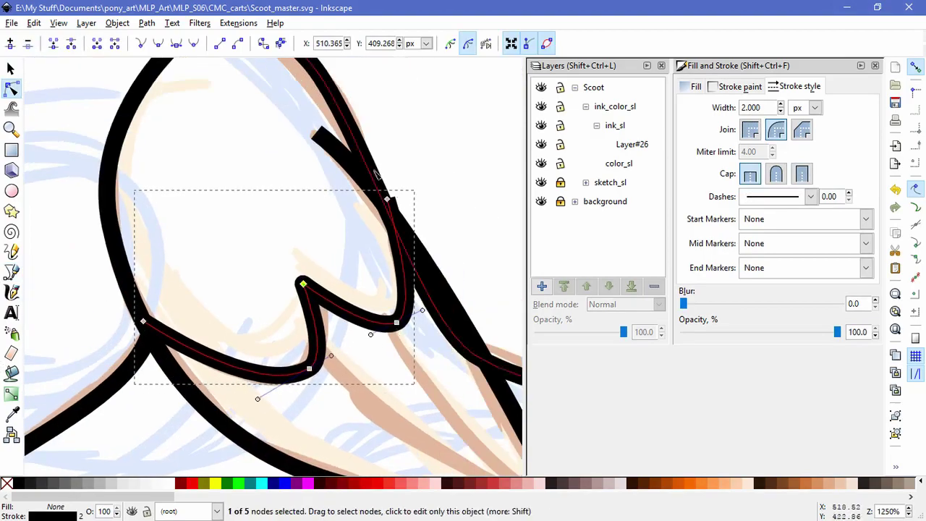
pyautogui.moveTo(396, 322); pyautogui.dragTo(384, 340)
pyautogui.moveTo(388, 197); pyautogui.dragTo(372, 194)
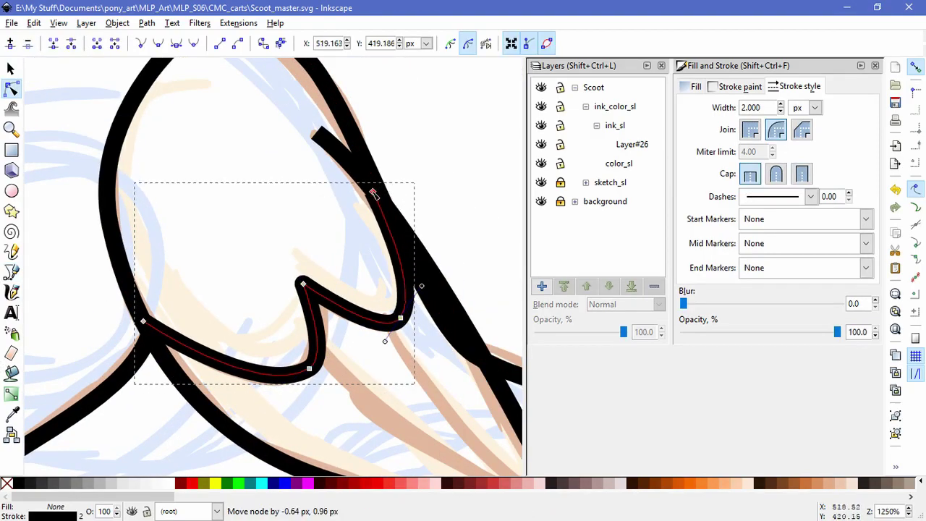
pyautogui.press('Escape')
# Add two feather strokes running out to the wing tip and nudge the new top node.
pyautogui.moveTo(355, 389); pyautogui.dragTo(227, 275)
pyautogui.press('b')
pyautogui.click(192, 250)
pyautogui.moveTo(424, 382); pyautogui.dragTo(528, 415)
pyautogui.press('Return')
pyautogui.click(265, 205)
pyautogui.press('Return')
pyautogui.press('n')
pyautogui.moveTo(265, 205); pyautogui.dragTo(273, 207)
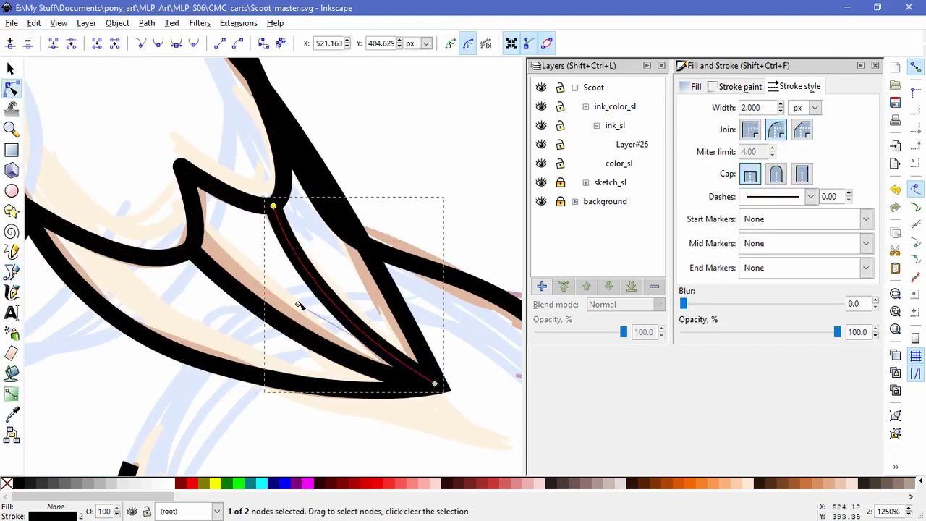
pyautogui.press('Escape')
pyautogui.keyDown('ctrl'); pyautogui.scroll(-5, 434, 347); pyautogui.keyUp('ctrl')
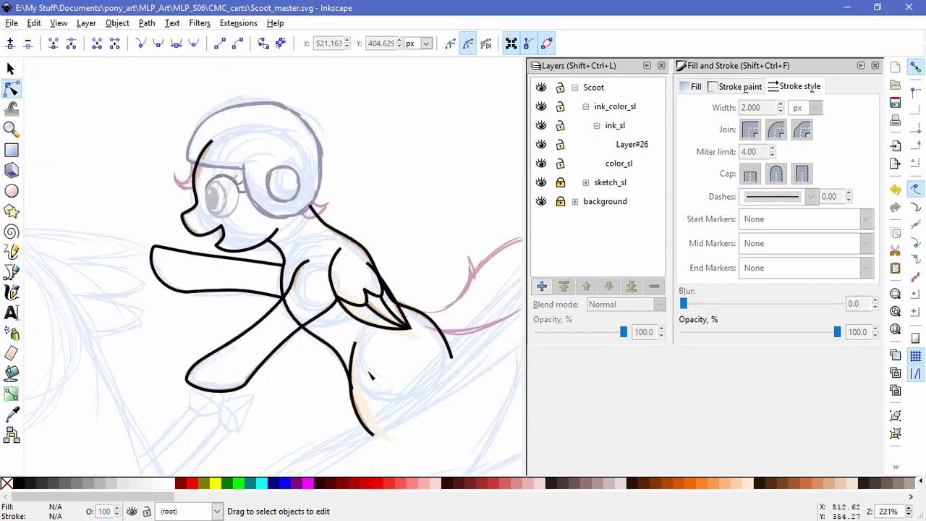
# Draw the helmet outline as a closed curve over the pony's head.
pyautogui.keyDown('ctrl'); pyautogui.scroll(2, 333, 205); pyautogui.keyUp('ctrl')
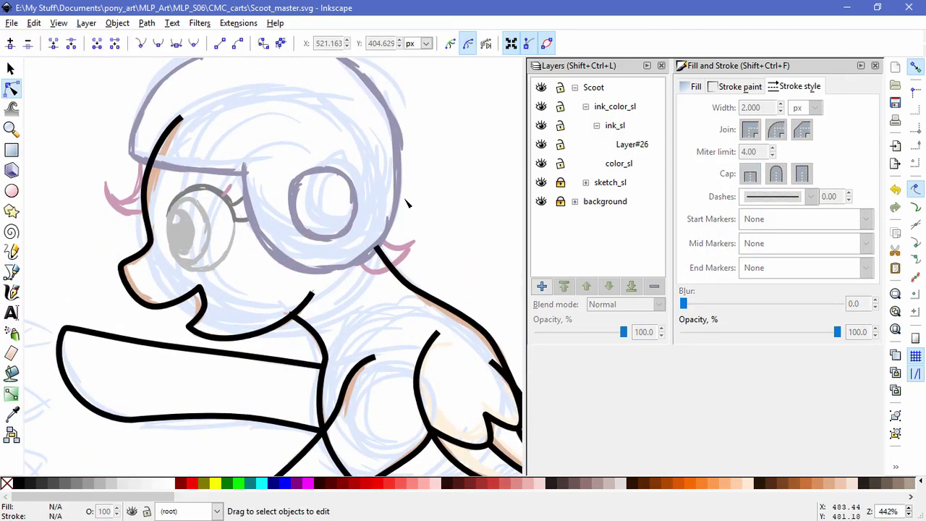
pyautogui.moveTo(415, 173); pyautogui.dragTo(418, 225)
pyautogui.press('b')
pyautogui.click(254, 237)
pyautogui.moveTo(141, 215); pyautogui.dragTo(398, 116)
pyautogui.moveTo(416, 242); pyautogui.dragTo(417, 261)
pyautogui.moveTo(343, 337); pyautogui.dragTo(294, 336)
pyautogui.click(254, 238)
# Reshape the helmet outline's top, bottom and right-side curves to fit the sketch.
pyautogui.press('n')
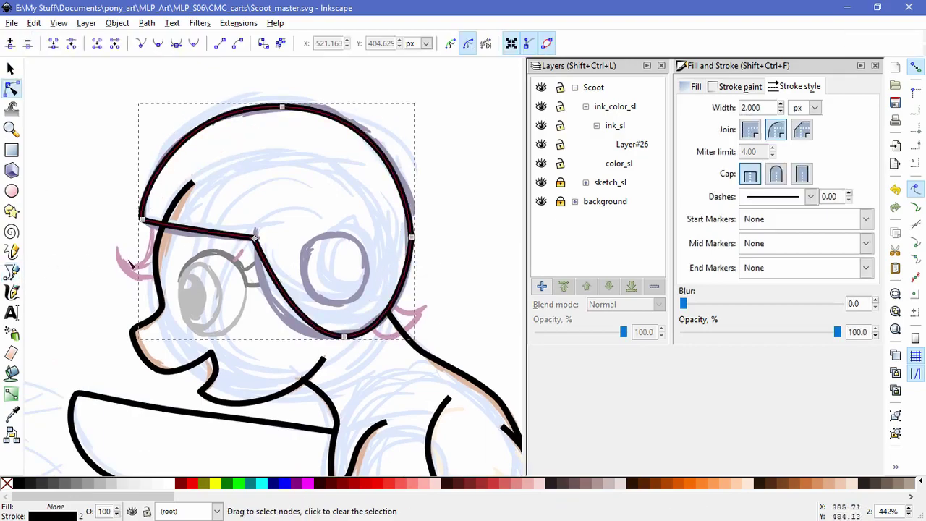
pyautogui.click(142, 217)
pyautogui.moveTo(167, 102); pyautogui.dragTo(156, 106)
pyautogui.click(345, 338)
pyautogui.moveTo(311, 338); pyautogui.dragTo(251, 342)
pyautogui.moveTo(397, 335); pyautogui.dragTo(407, 337)
pyautogui.moveTo(411, 219); pyautogui.dragTo(412, 187)
pyautogui.moveTo(412, 254); pyautogui.dragTo(411, 266)
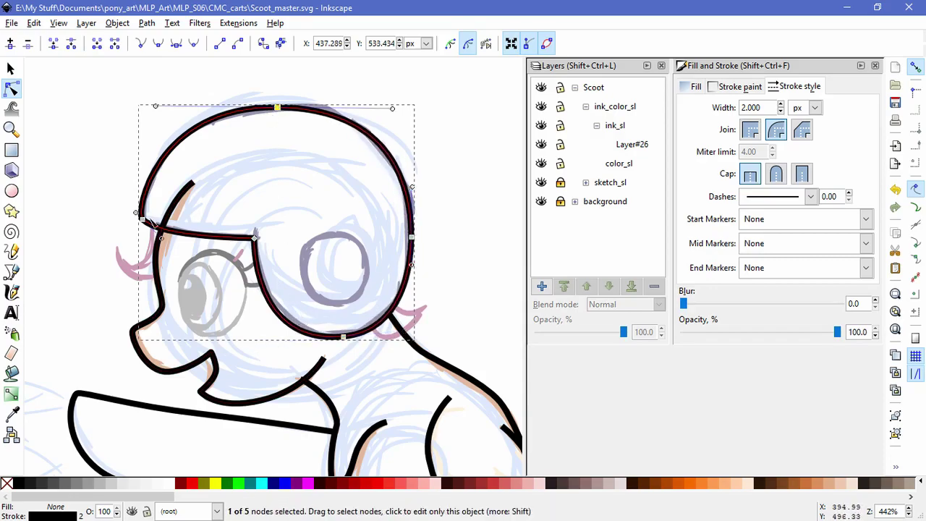
pyautogui.moveTo(143, 220); pyautogui.dragTo(148, 221)
# Draw a circle over the right goggle lens and convert it to a path.
pyautogui.click(12, 190)
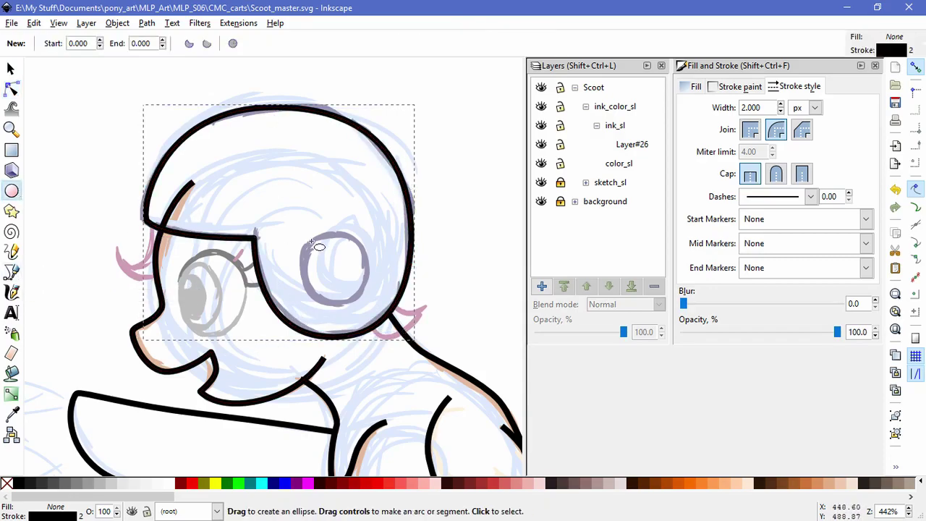
pyautogui.moveTo(304, 239); pyautogui.dragTo(372, 307)
pyautogui.press('s')
pyautogui.click(147, 23)
pyautogui.click(173, 39)
pyautogui.press('n')
# Ink the forelock hook curling up below the helmet.
pyautogui.press('b')
pyautogui.click(161, 280)
pyautogui.moveTo(117, 248); pyautogui.dragTo(138, 229)
pyautogui.press('Return')
pyautogui.click(157, 233)
pyautogui.press('Return')
# Draw the mane tuft stroke curving up from the neck.
pyautogui.click(369, 329)
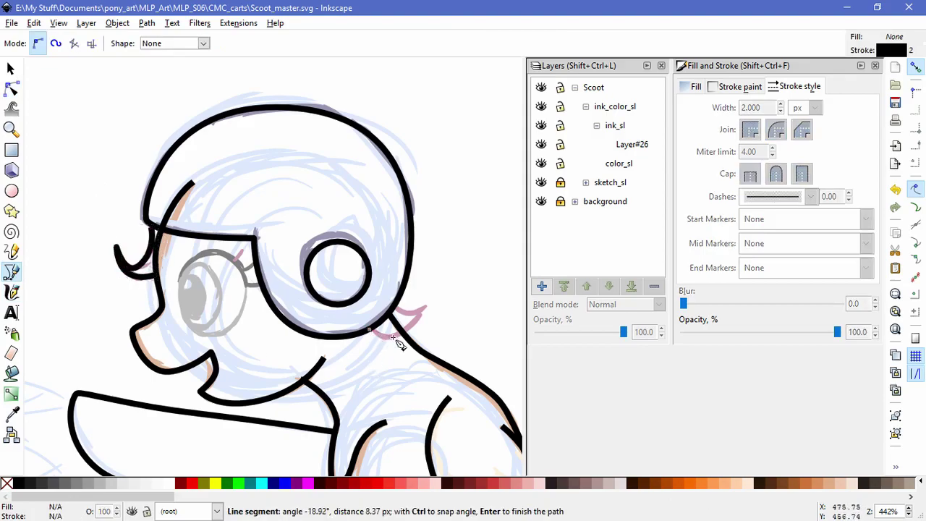
pyautogui.moveTo(394, 310); pyautogui.dragTo(395, 311)
pyautogui.press('Return')
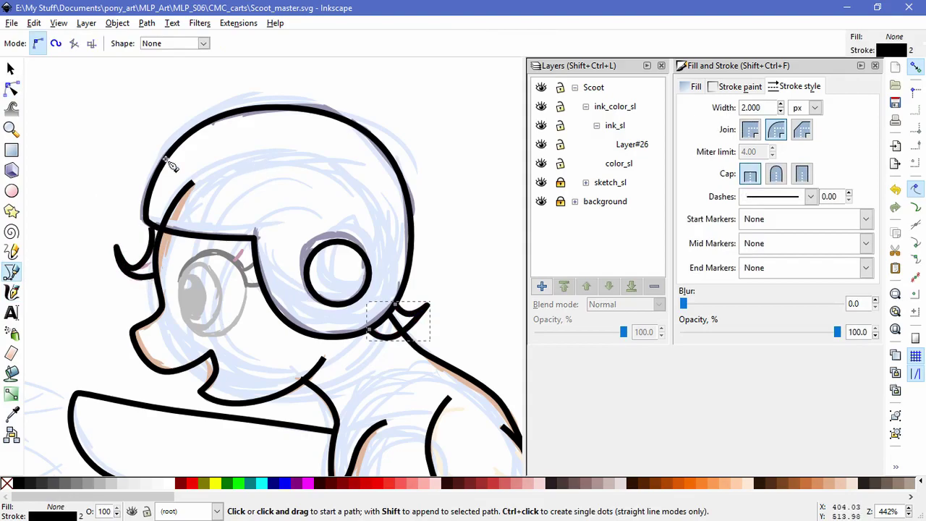
pyautogui.click(11, 87)
pyautogui.click(153, 229)
# Draw the curve at the tail base.
pyautogui.moveTo(449, 355); pyautogui.dragTo(195, 133)
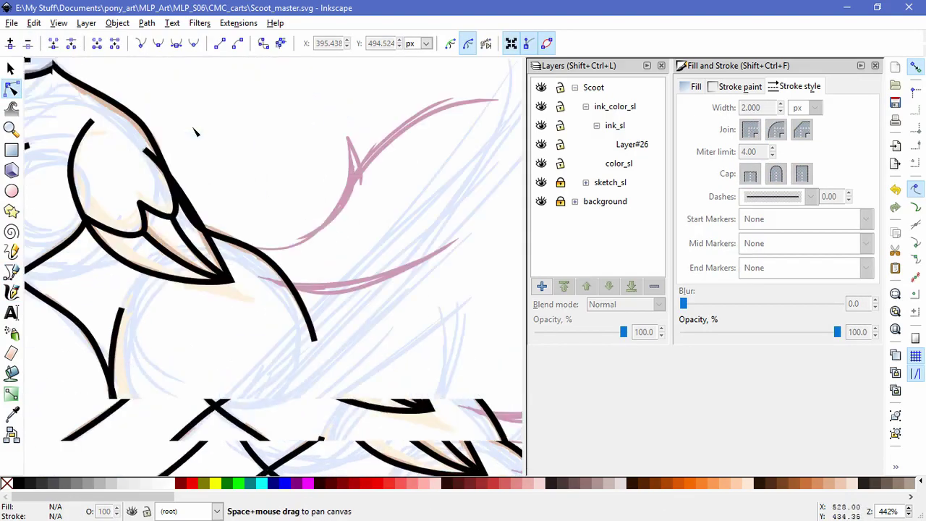
pyautogui.press('b')
pyautogui.click(215, 285)
pyautogui.moveTo(269, 275); pyautogui.dragTo(338, 238)
pyautogui.click(327, 220)
pyautogui.press('Return')
pyautogui.press('n')
pyautogui.click(269, 276)
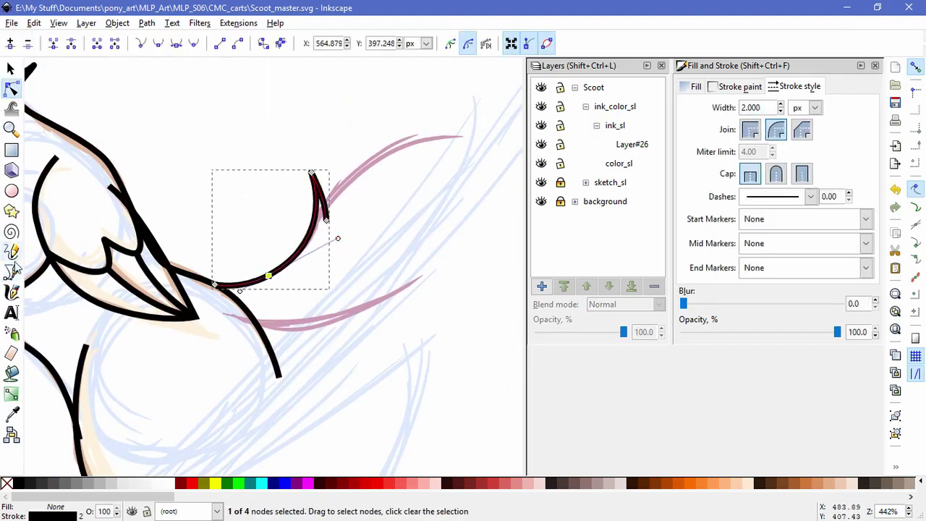
# Ink the upper and lower tail strokes along the pink sketch and reshape the lower one.
pyautogui.click(11, 271)
pyautogui.click(327, 211)
pyautogui.moveTo(409, 143); pyautogui.dragTo(454, 134)
pyautogui.click(495, 141)
pyautogui.press('Return')
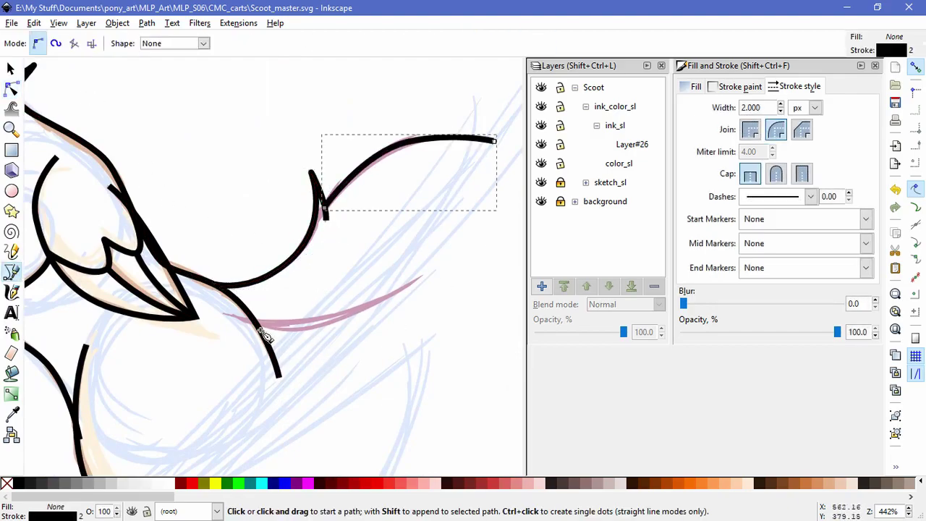
pyautogui.click(224, 315)
pyautogui.moveTo(331, 322); pyautogui.dragTo(376, 307)
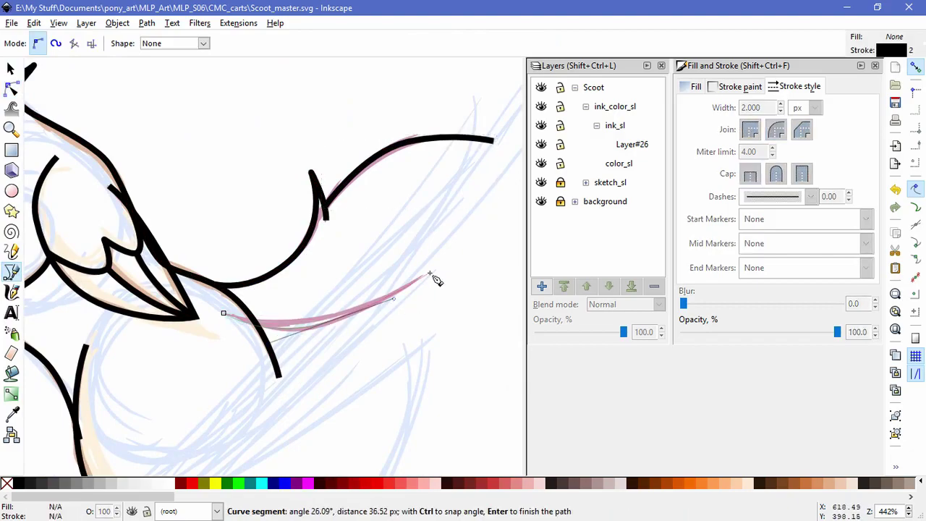
pyautogui.click(447, 267)
pyautogui.press('Return')
pyautogui.press('n')
pyautogui.moveTo(338, 331); pyautogui.dragTo(368, 314)
pyautogui.click(345, 375)
# Paste the ink lines in place into Layer#26 and add a new 'eyes' layer.
pyautogui.scroll(-4, 346, 375)
pyautogui.scroll(5, 322, 277)
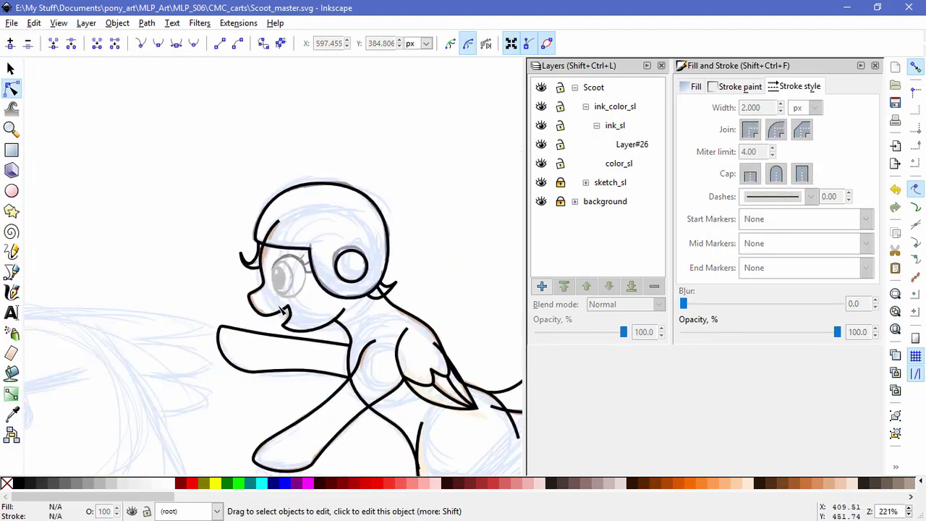
pyautogui.scroll(-5, 438, 165)
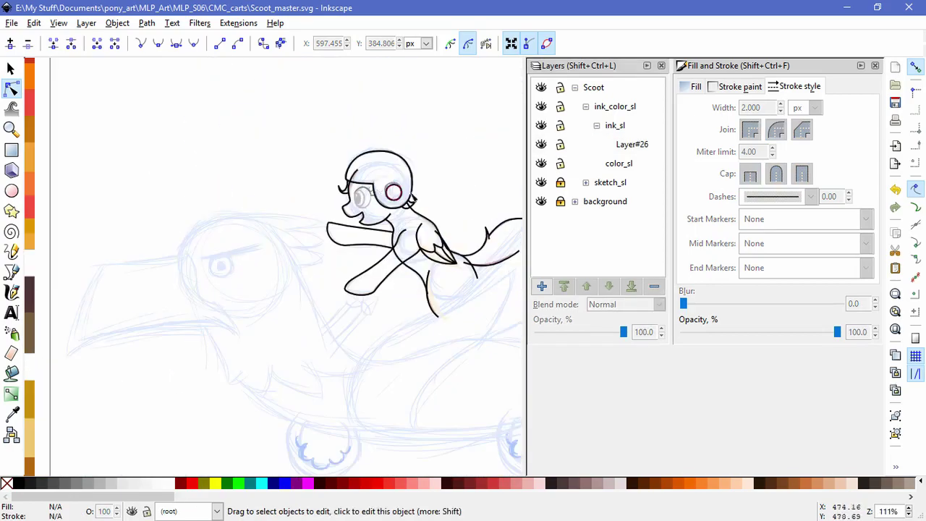
pyautogui.press('s')
pyautogui.click(632, 144)
pyautogui.click(33, 22)
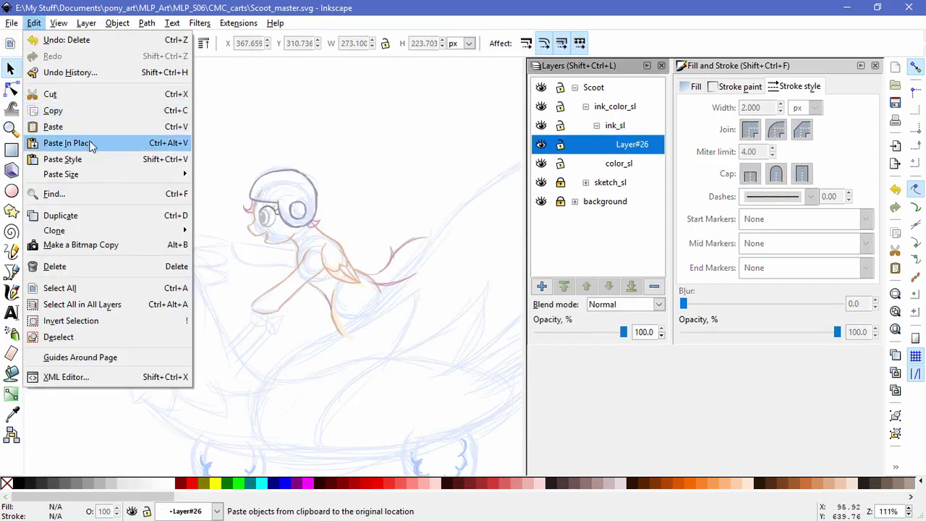
pyautogui.click(58, 142)
pyautogui.click(443, 305)
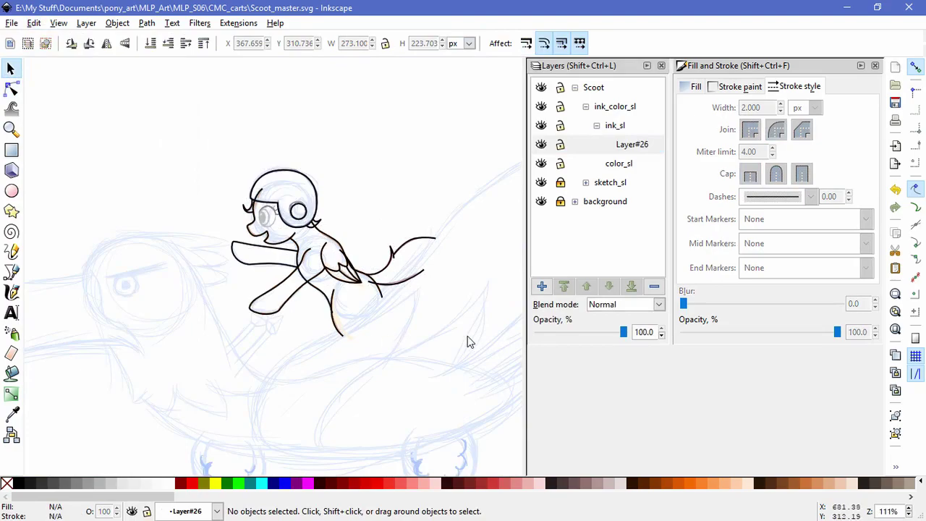
pyautogui.click(541, 286)
pyautogui.hotkey('shift', 'ctrl', 'n')
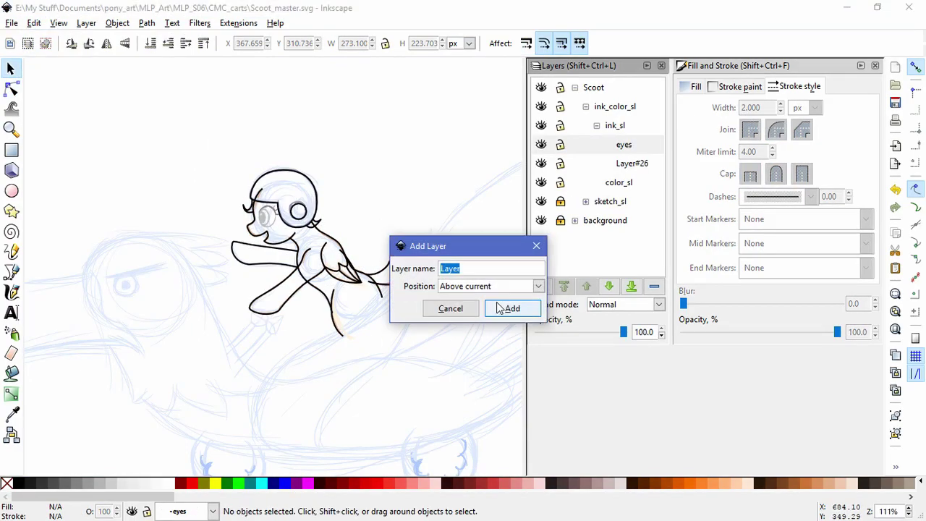
# Add Layer#27 inside the eyes layer and draw the upper eyelid curve reaching toward the glasses.
pyautogui.click(508, 307)
pyautogui.scroll(6, 160, 234)
pyautogui.press('b')
pyautogui.click(167, 245)
pyautogui.moveTo(240, 183); pyautogui.dragTo(292, 187)
pyautogui.moveTo(309, 260); pyautogui.dragTo(362, 244)
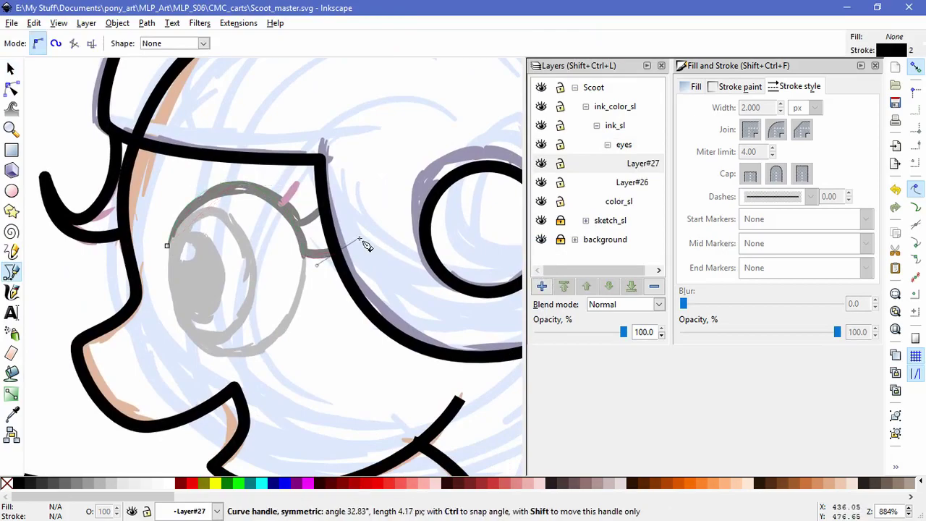
pyautogui.press('Return')
# Draw a short lash stroke by the glasses, then rotate and enlarge it to meet the eyelid.
pyautogui.moveTo(330, 210); pyautogui.dragTo(337, 201)
pyautogui.press('Return')
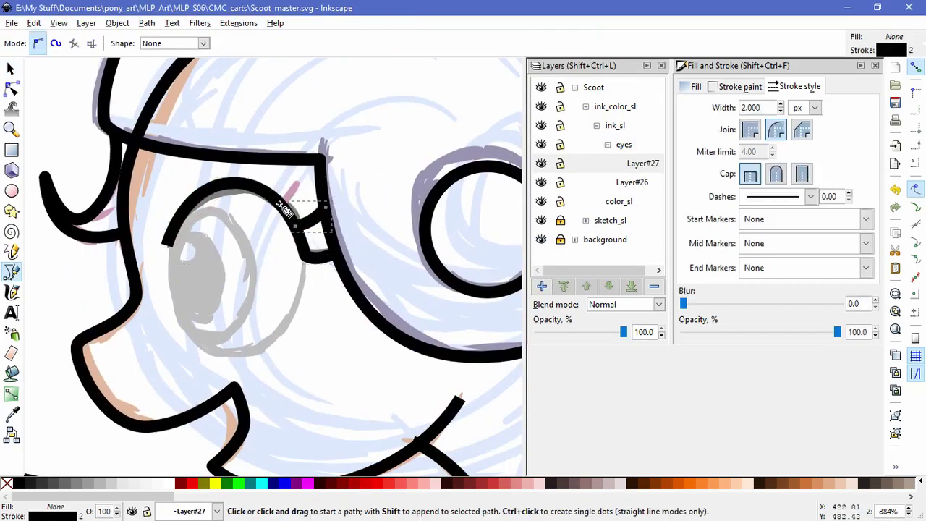
pyautogui.press('s')
pyautogui.press('[')
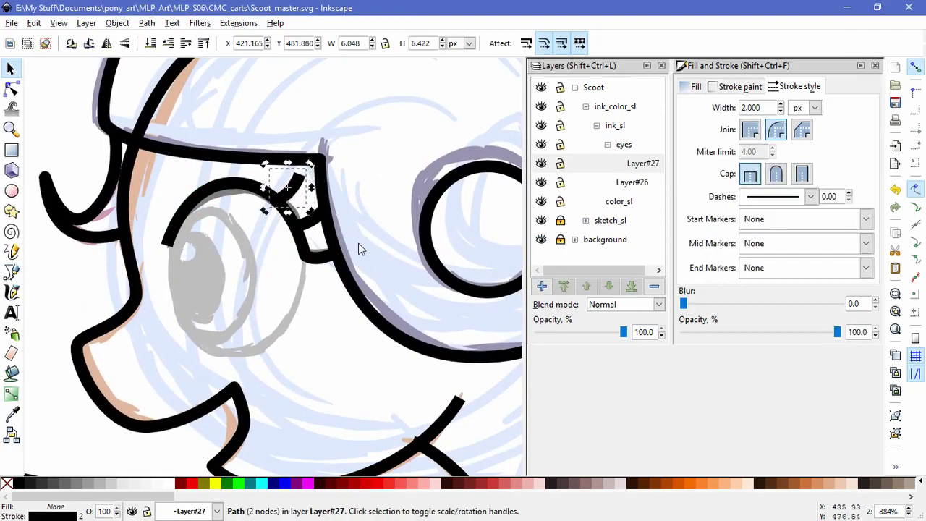
pyautogui.press('.')
pyautogui.press('.')
pyautogui.press('Escape')
pyautogui.click(192, 221)
pyautogui.moveTo(197, 204); pyautogui.dragTo(233, 189)
pyautogui.press('Escape')
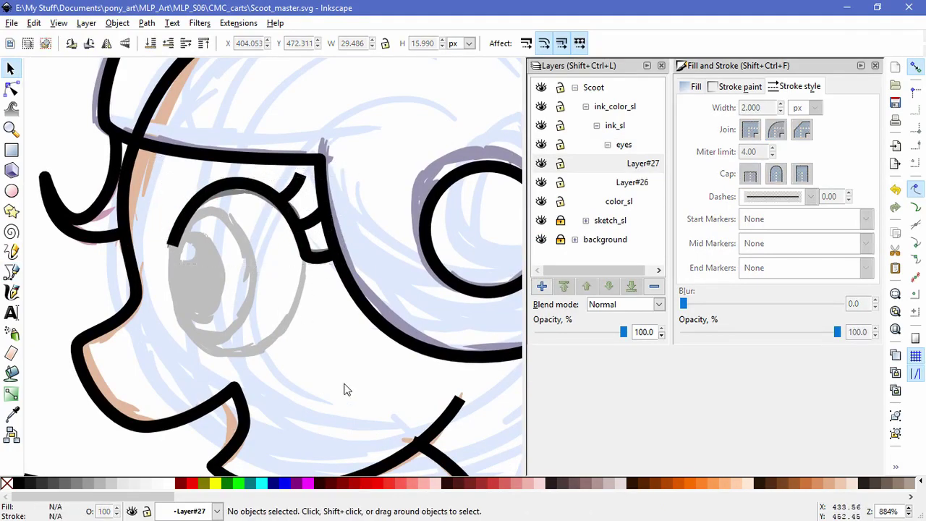
pyautogui.scroll(1, 268, 304)
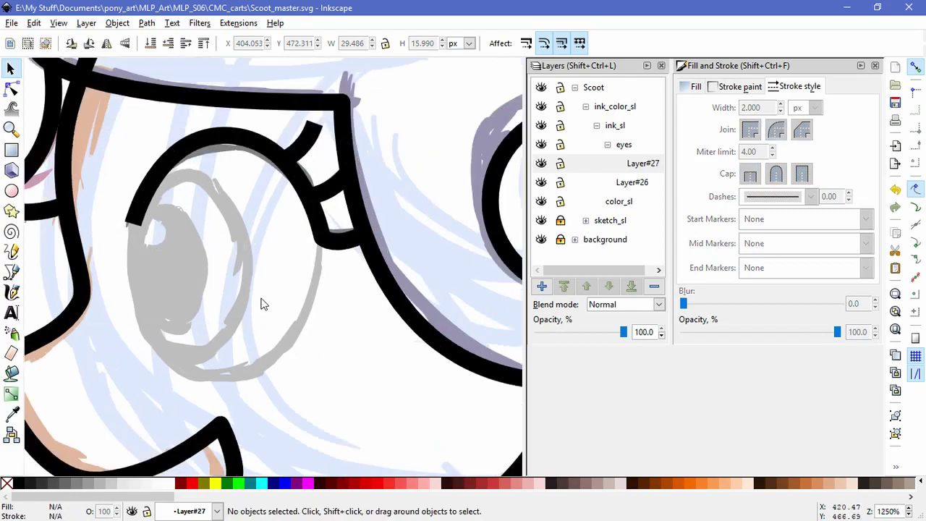
# Draw an ellipse over the eye, fill it white, and fit it into place.
pyautogui.press('e')
pyautogui.moveTo(145, 130); pyautogui.dragTo(338, 387)
pyautogui.press('s')
pyautogui.moveTo(326, 329); pyautogui.dragTo(304, 329)
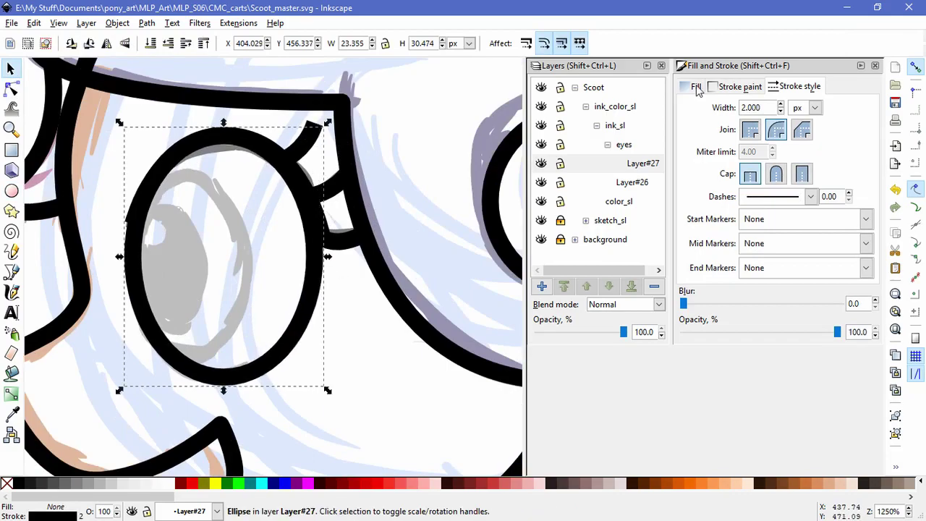
pyautogui.click(695, 86)
pyautogui.moveTo(779, 201); pyautogui.dragTo(831, 198)
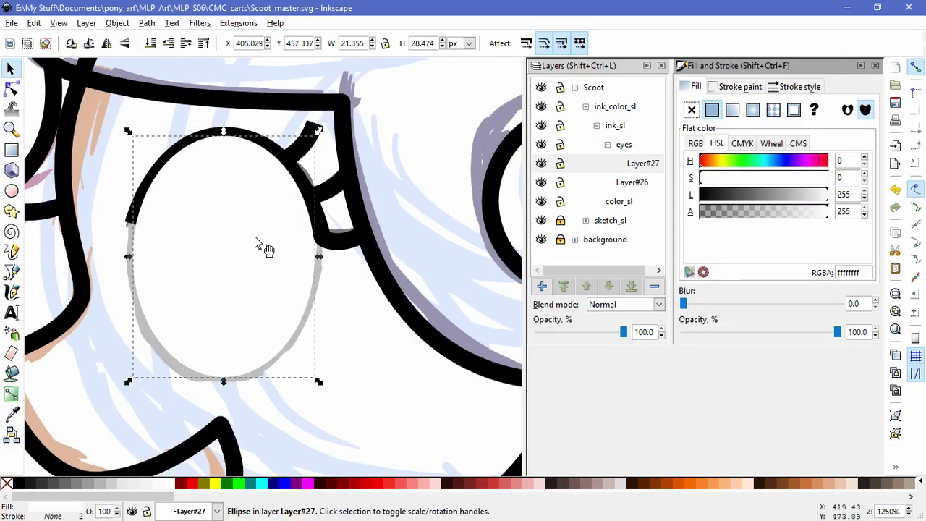
pyautogui.moveTo(128, 382); pyautogui.dragTo(124, 387)
pyautogui.moveTo(215, 366); pyautogui.dragTo(253, 323)
# Lower the opacity to 54.8% and add a new Layer#28, making it current.
pyautogui.moveTo(624, 331); pyautogui.dragTo(583, 332)
pyautogui.click(542, 286)
pyautogui.press('Return')
pyautogui.click(244, 267)
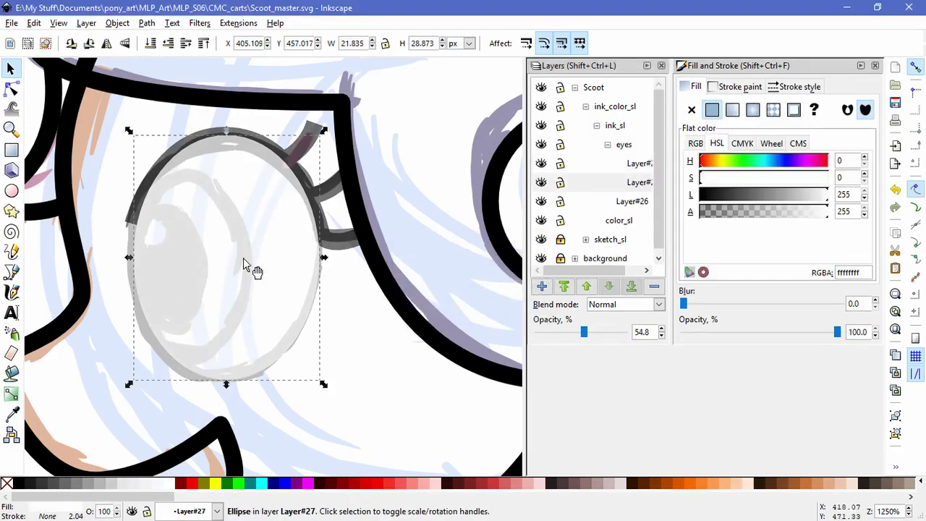
pyautogui.click(629, 163)
pyautogui.click(61, 23)
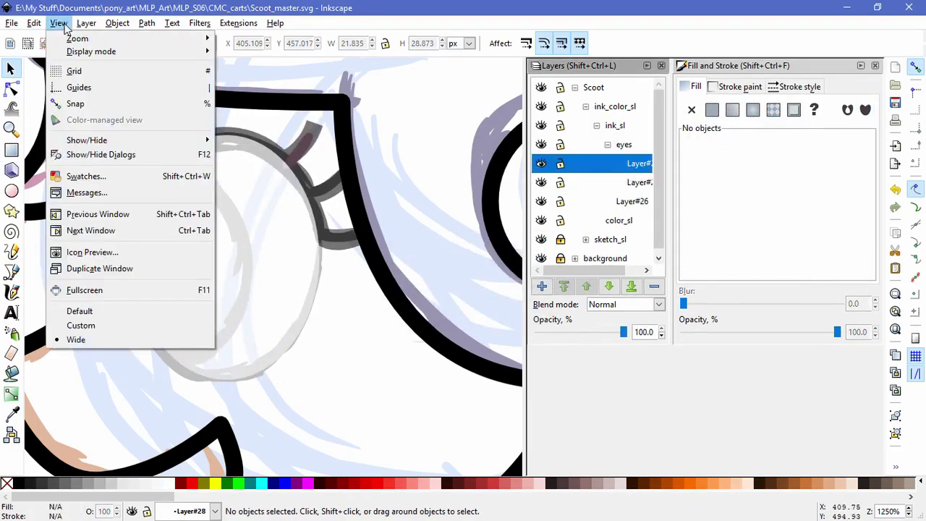
# Paste a copy of the eye ellipse into Layer#28 and reshape it into a narrower, taller iris.
pyautogui.press('Escape')
pyautogui.hotkey('ctrl', 'alt', 'v')
pyautogui.moveTo(329, 259); pyautogui.dragTo(258, 251)
pyautogui.moveTo(235, 248); pyautogui.dragTo(234, 251)
pyautogui.moveTo(194, 346); pyautogui.dragTo(192, 371)
pyautogui.scroll(-10, 288, 370)
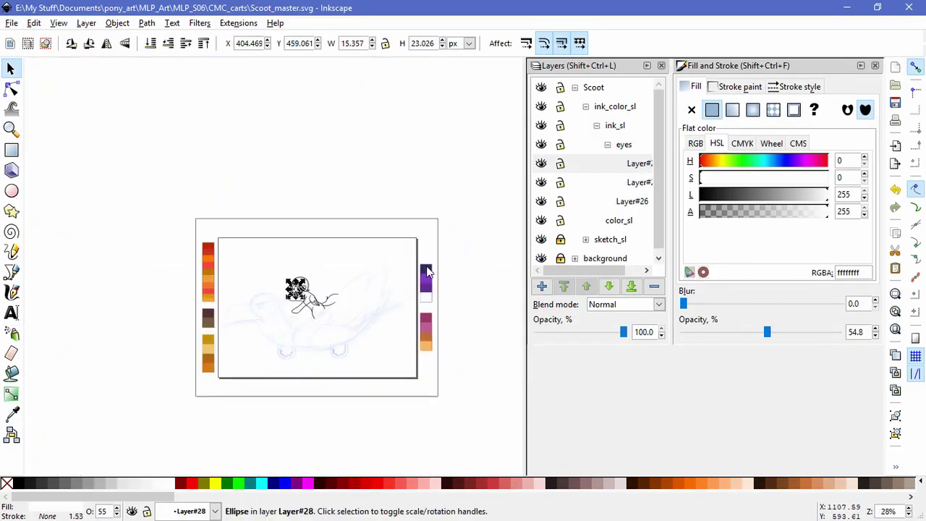
# Fill the iris with the dark purple swatch at 100% opacity as a linear gradient.
pyautogui.click(11, 414)
pyautogui.click(426, 270)
pyautogui.moveTo(776, 333); pyautogui.dragTo(840, 332)
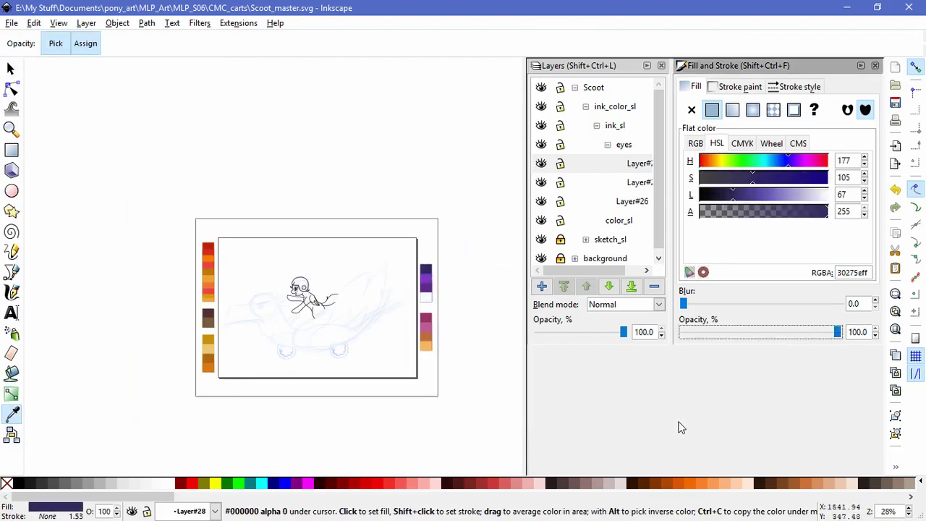
pyautogui.click(731, 111)
pyautogui.press('3')
pyautogui.scroll(-5, 348, 292)
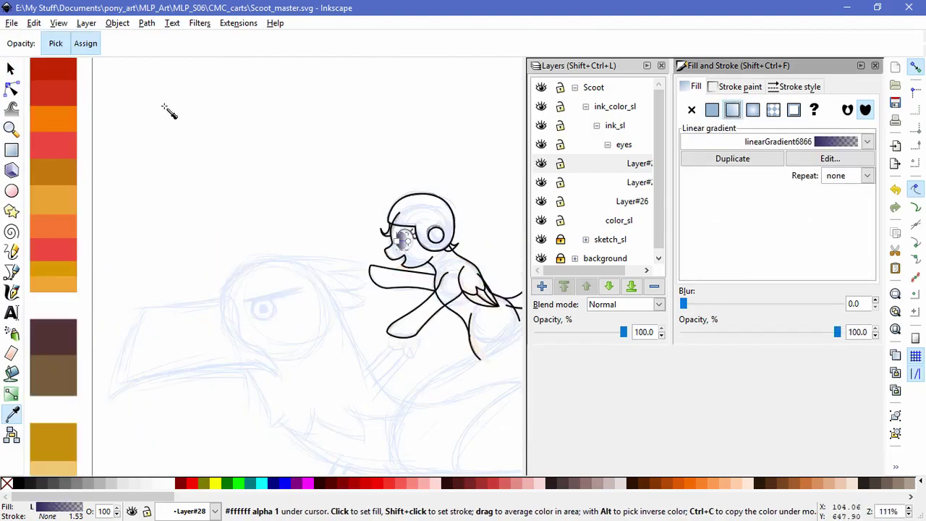
pyautogui.press('n')
pyautogui.hotkey('ctrl', 'z')
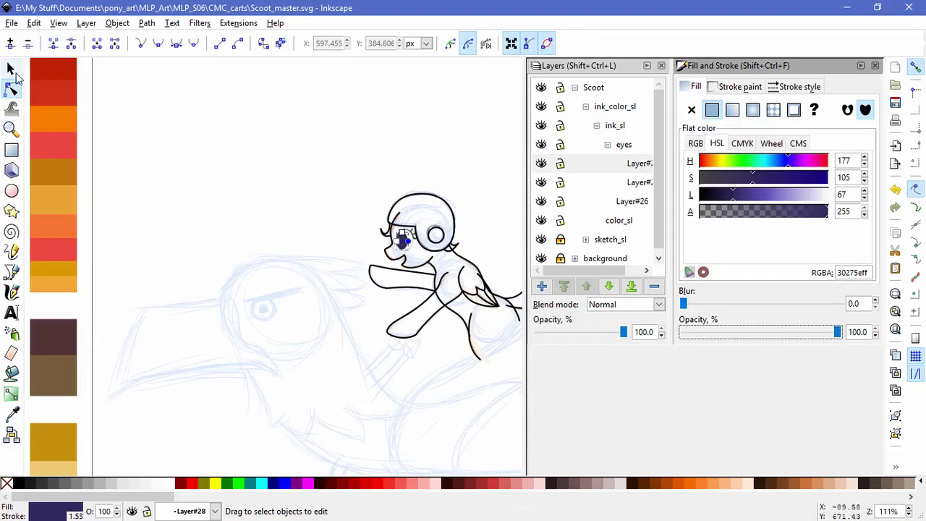
# Reselect the iris ellipse and pick the purple swatch as its fill with the Dropper.
pyautogui.hscroll(5, 211, 243)
pyautogui.click(212, 242)
pyautogui.hscroll(5, 252, 353)
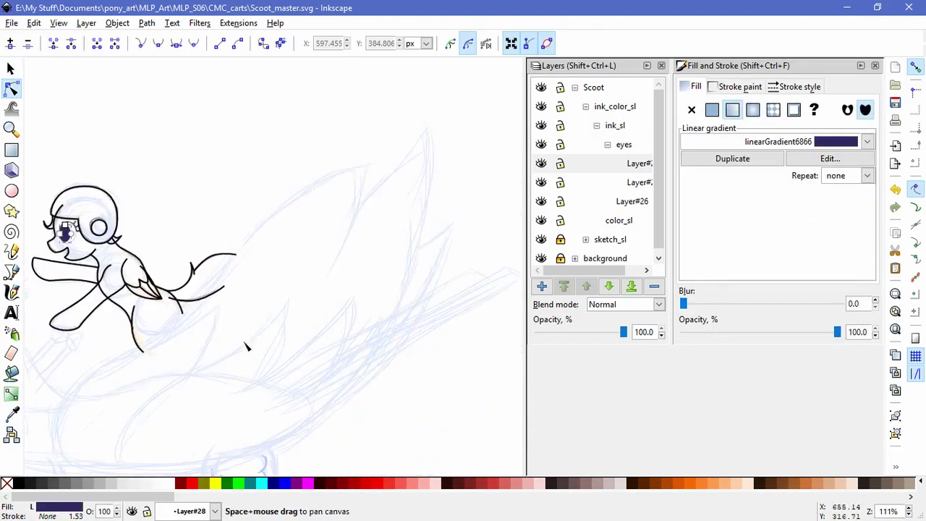
pyautogui.hscroll(5, 252, 353)
pyautogui.scroll(2, 138, 347)
pyautogui.press('d')
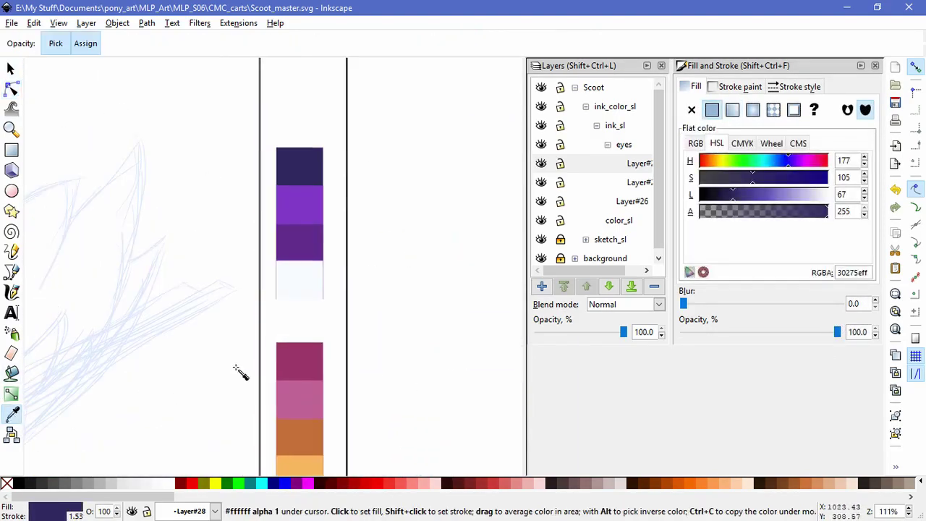
pyautogui.click(309, 229)
pyautogui.scroll(-4, 221, 248)
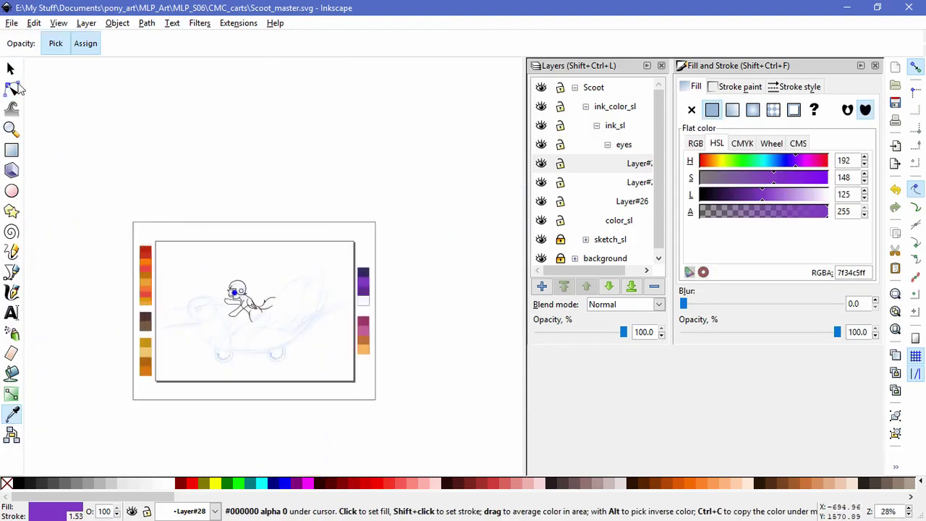
pyautogui.scroll(10, 222, 213)
# Make the iris gradient run vertically, dark at the top to lighter at the bottom.
pyautogui.click(11, 87)
pyautogui.click(170, 281)
pyautogui.moveTo(165, 275); pyautogui.dragTo(211, 222)
pyautogui.moveTo(258, 275); pyautogui.dragTo(212, 338)
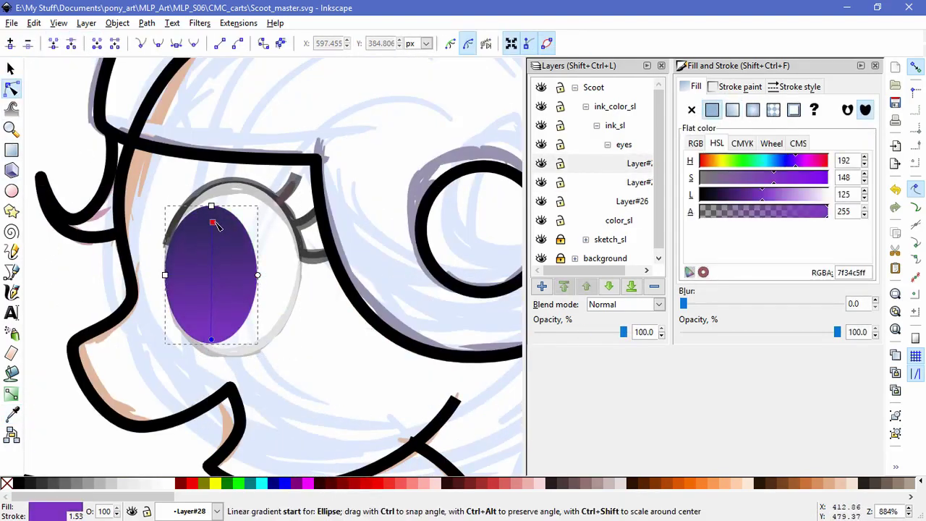
# Duplicate the iris into a flat black pupil, shrunk and positioned over the iris.
pyautogui.press('s')
pyautogui.hotkey('ctrl', 'd')
pyautogui.click(712, 109)
pyautogui.moveTo(262, 201); pyautogui.dragTo(228, 251)
pyautogui.moveTo(211, 288); pyautogui.dragTo(212, 268)
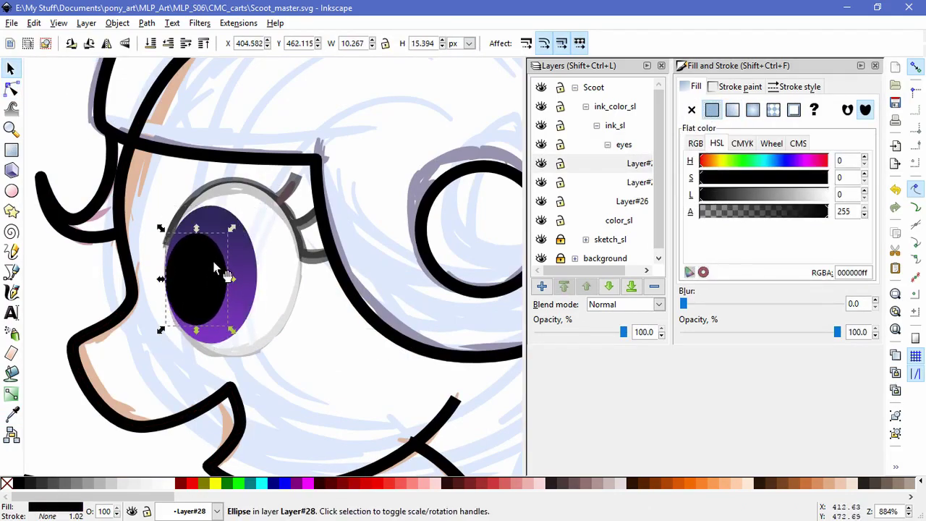
pyautogui.keyDown('shift'); pyautogui.click(238, 255); pyautogui.keyUp('shift')
pyautogui.press('Escape')
pyautogui.moveTo(196, 269); pyautogui.dragTo(186, 275)
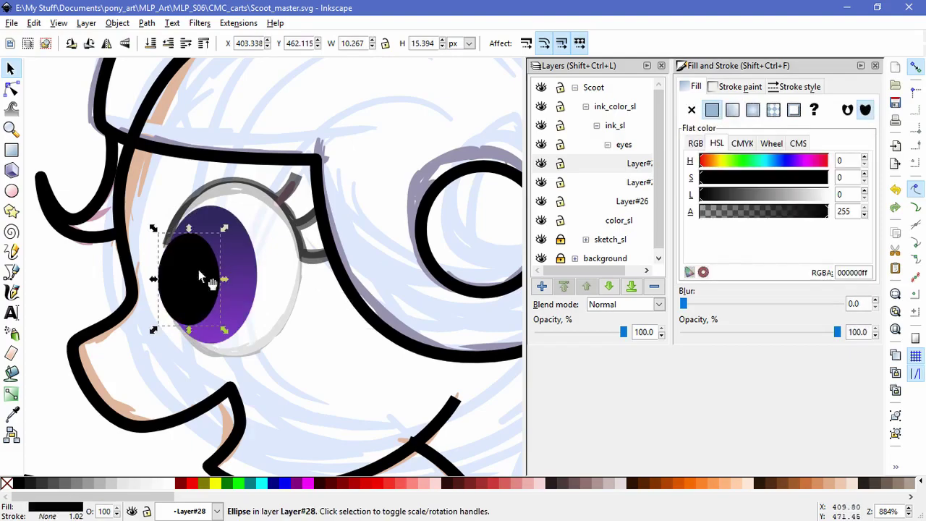
# Add two white highlights on the pupil, one squashed and one placed lower.
pyautogui.hotkey('ctrl', 'v')
pyautogui.moveTo(210, 315)
pyautogui.mouseDown()
pyautogui.moveTo(213, 287)
pyautogui.moveTo(192, 255)
pyautogui.moveTo(190, 289)
pyautogui.moveTo(209, 320)
pyautogui.mouseUp()
pyautogui.hotkey('ctrl', 'd')
pyautogui.moveTo(206, 244); pyautogui.dragTo(168, 255)
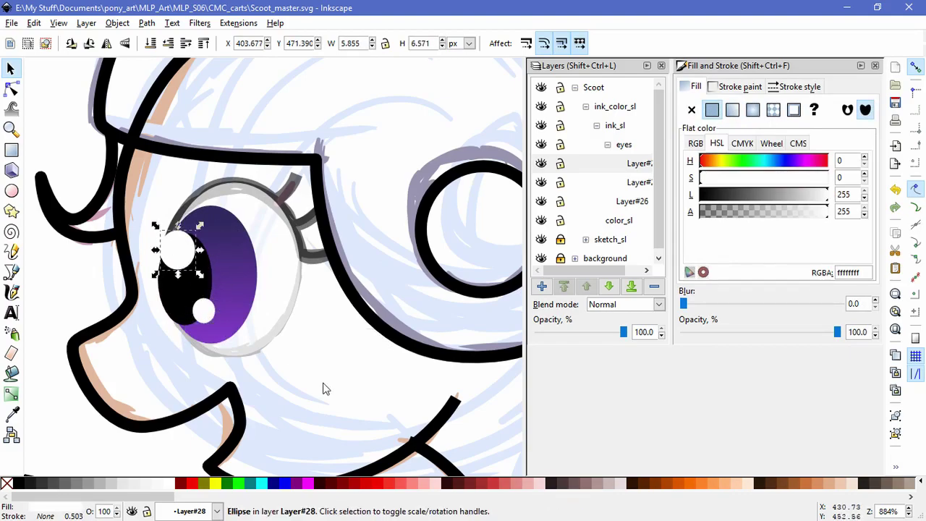
# Cut all four iris pieces and make Layer#27 current at full 100% opacity.
pyautogui.hotkey('ctrl', 'a')
pyautogui.hotkey('shift', 'pagedown')
pyautogui.click(629, 181)
pyautogui.moveTo(623, 332)
pyautogui.mouseDown()
pyautogui.moveTo(592, 334)
pyautogui.moveTo(627, 333)
pyautogui.mouseUp()
pyautogui.click(34, 22)
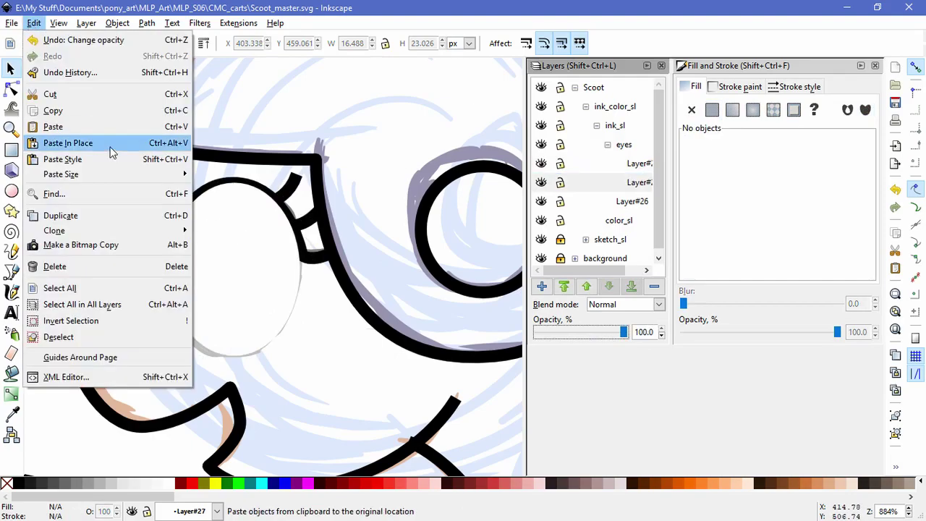
# Paste the iris pieces in place as a group and convert an eyeball duplicate to a path.
pyautogui.click(58, 143)
pyautogui.hotkey('ctrl', 'g')
pyautogui.click(275, 230)
pyautogui.hotkey('ctrl', 'd')
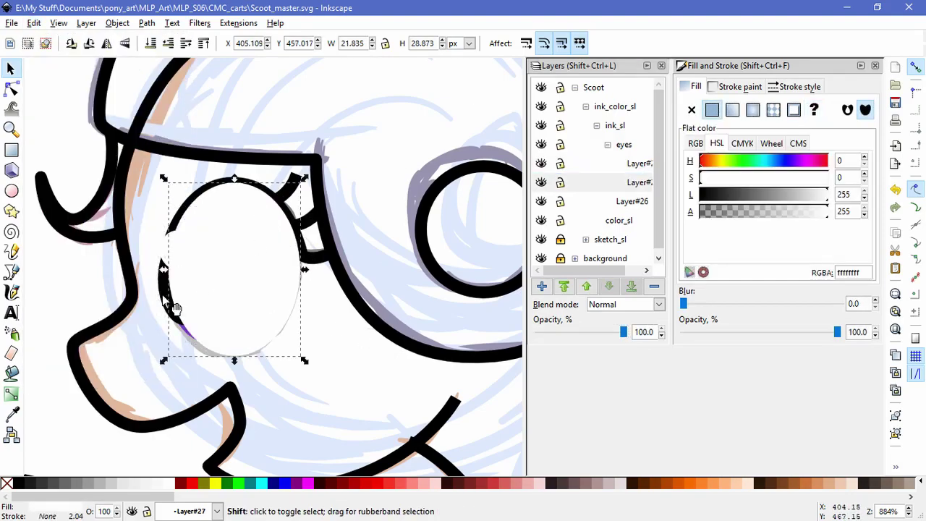
pyautogui.keyDown('alt'); pyautogui.keyDown('shift'); pyautogui.click(166, 296); pyautogui.keyUp('shift'); pyautogui.keyUp('alt')
pyautogui.click(11, 87)
pyautogui.click(147, 22)
pyautogui.click(174, 40)
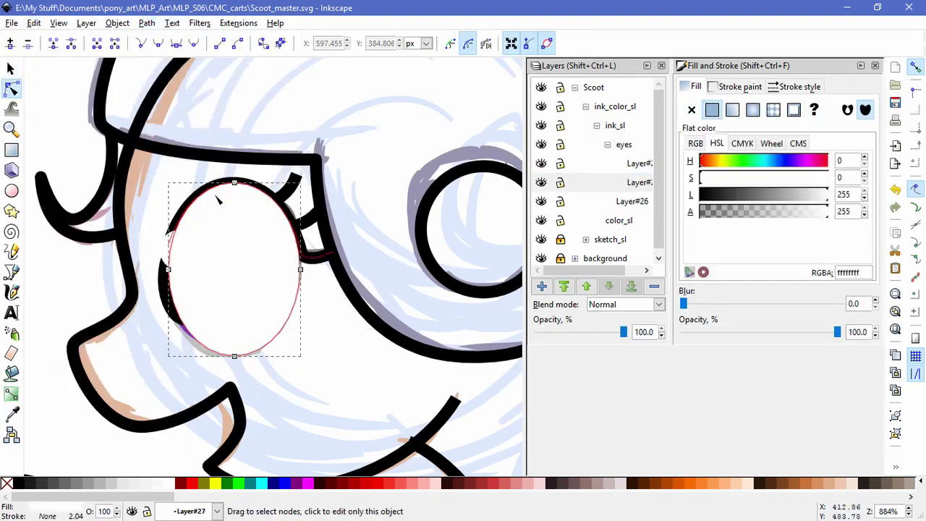
# Clip the iris group inside the eyeball path.
pyautogui.press('s')
pyautogui.keyDown('alt'); pyautogui.click(176, 310); pyautogui.keyUp('alt')
pyautogui.click(147, 23)
pyautogui.click(153, 40)
pyautogui.press('n')
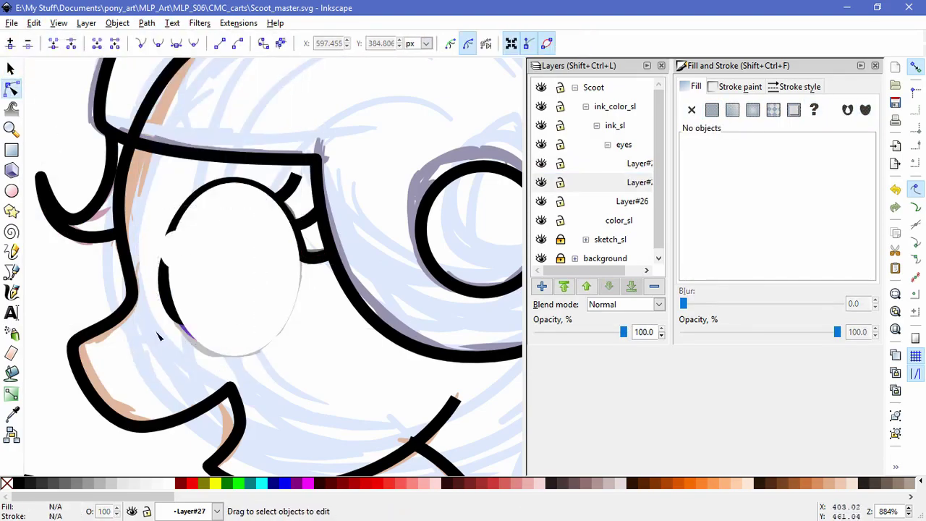
pyautogui.click(176, 275)
pyautogui.press('s')
pyautogui.keyDown('shift'); pyautogui.click(217, 318); pyautogui.keyUp('shift')
pyautogui.click(147, 23)
pyautogui.click(206, 126)
# Stretch the pupil wider inside the clipped eye.
pyautogui.click(326, 389)
pyautogui.click(263, 292)
pyautogui.hotkey('ctrl', 'z')
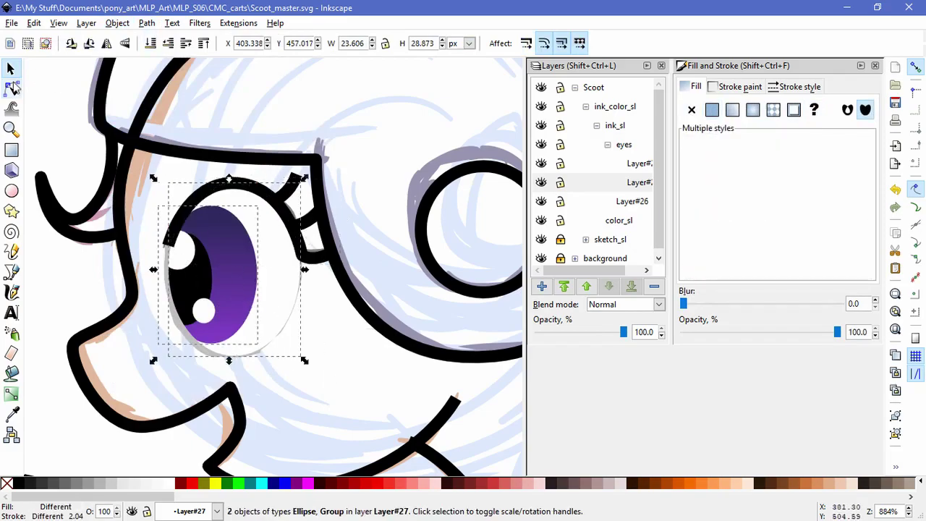
pyautogui.click(12, 87)
pyautogui.click(199, 275)
pyautogui.press('s')
pyautogui.moveTo(221, 279); pyautogui.dragTo(229, 285)
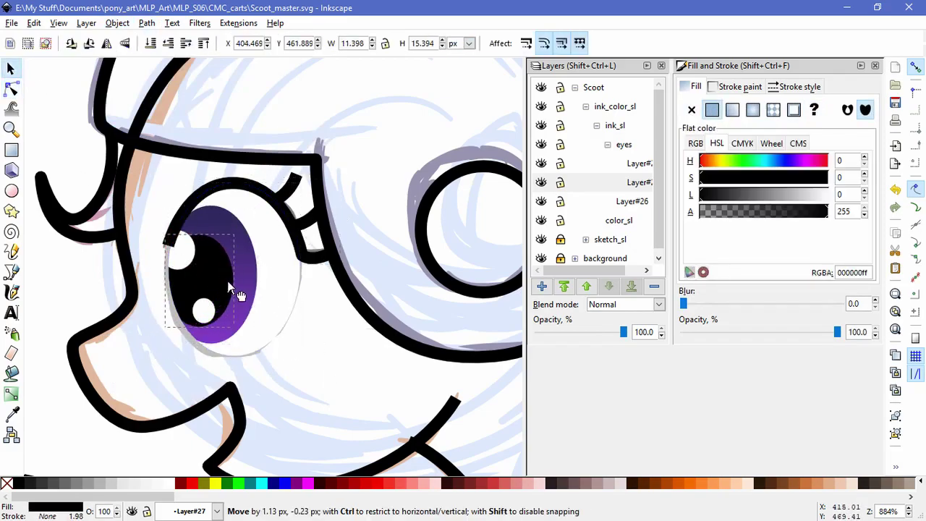
# Move the lower white highlight up and to the right.
pyautogui.click(232, 285)
pyautogui.press('n')
pyautogui.click(198, 249)
pyautogui.press('s')
pyautogui.click(207, 307)
pyautogui.press('n')
pyautogui.click(205, 311)
pyautogui.press('s')
pyautogui.moveTo(205, 311); pyautogui.dragTo(224, 298)
# Enlarge the upper white highlight to about 133%.
pyautogui.click(224, 298)
pyautogui.press('n')
pyautogui.click(192, 239)
pyautogui.press('s')
pyautogui.moveTo(172, 219); pyautogui.dragTo(162, 209)
pyautogui.press('Escape')
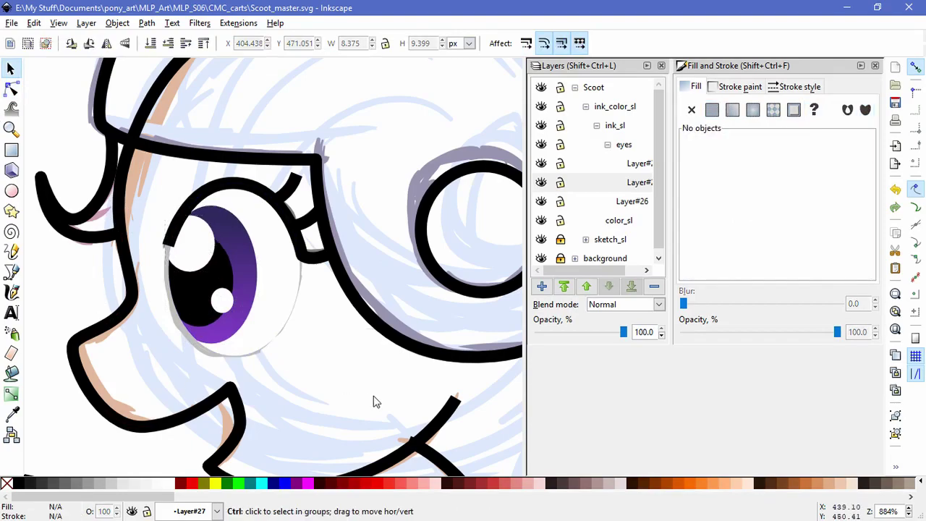
pyautogui.scroll(-5, 374, 402)
pyautogui.scroll(2, 374, 401)
pyautogui.scroll(-2, 374, 401)
pyautogui.scroll(-1, 372, 393)
pyautogui.moveTo(372, 393); pyautogui.dragTo(365, 336)
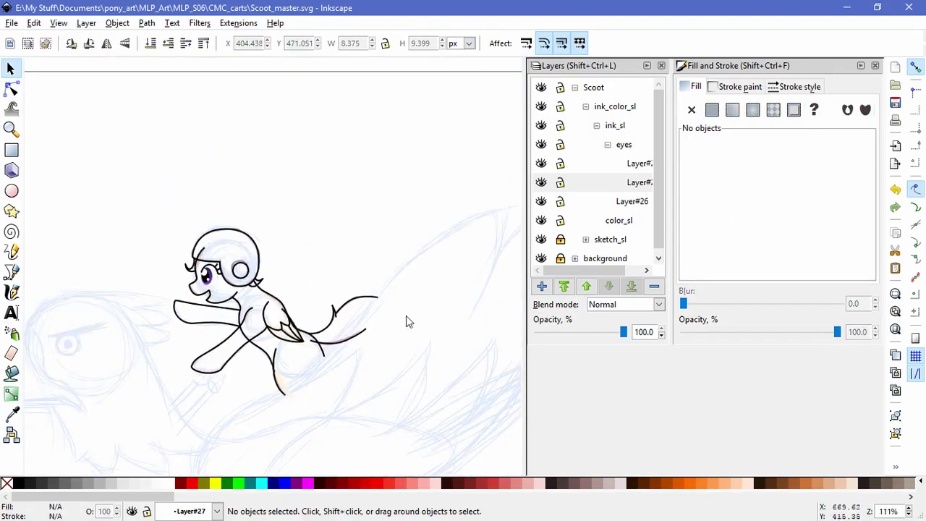
# Collapse the eyes layer and add Layer#29 above it.
pyautogui.click(608, 145)
pyautogui.click(633, 148)
pyautogui.click(542, 287)
pyautogui.click(513, 308)
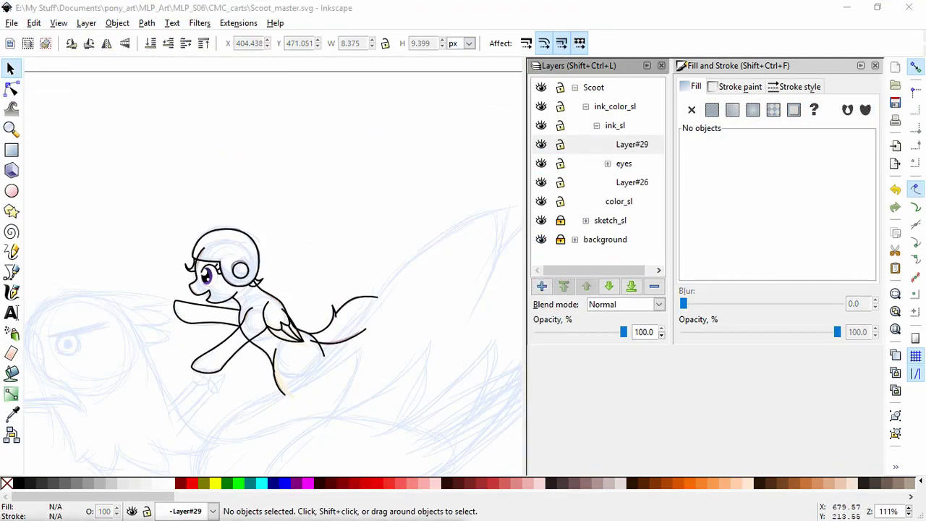
pyautogui.scroll(-2, 336, 230)
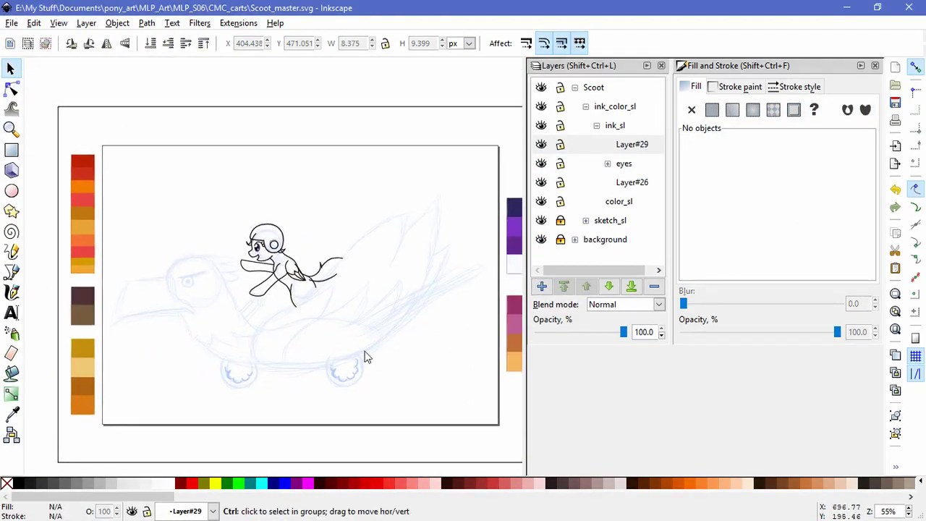
pyautogui.scroll(1, 365, 356)
# Trace a closed flame-shaped Bezier outline sweeping from the pony's tail over the cart.
pyautogui.press('b')
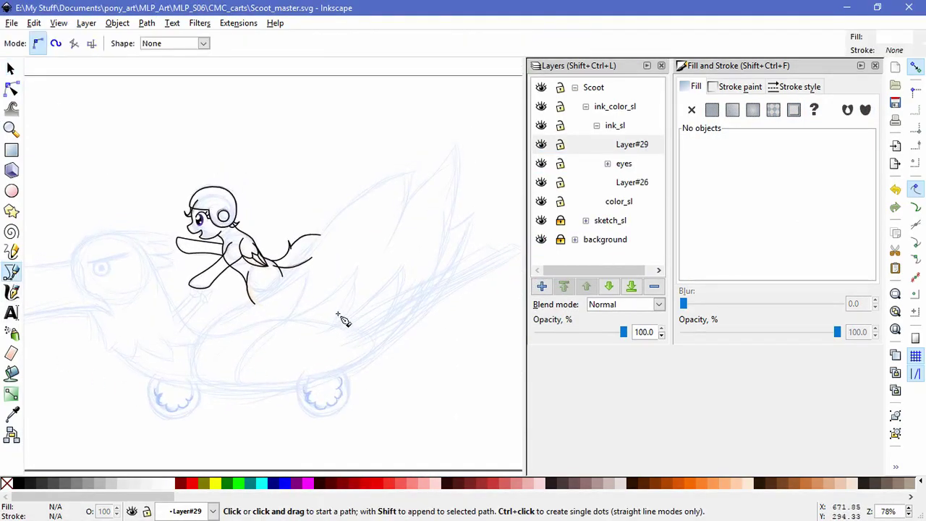
pyautogui.click(403, 208)
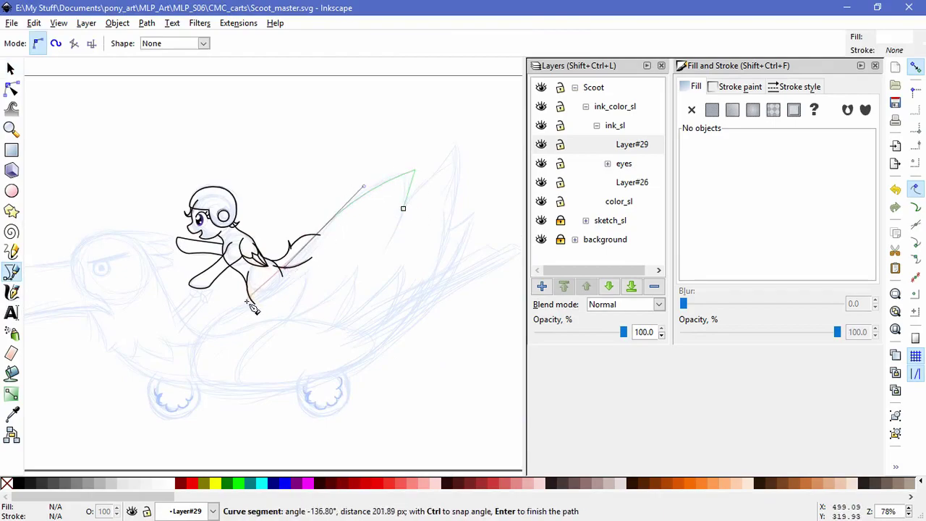
pyautogui.moveTo(200, 381); pyautogui.dragTo(221, 413)
pyautogui.moveTo(371, 356); pyautogui.dragTo(421, 316)
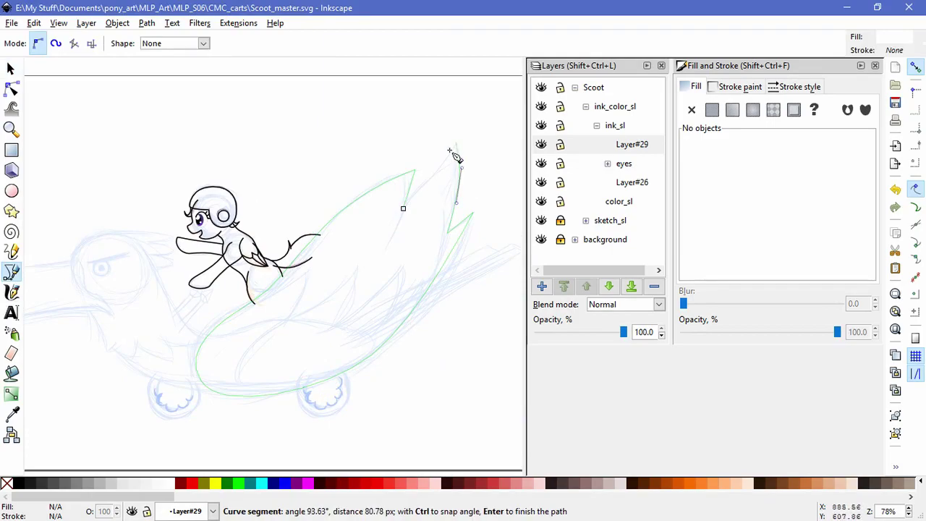
pyautogui.click(406, 205)
pyautogui.scroll(-2, 141, 224)
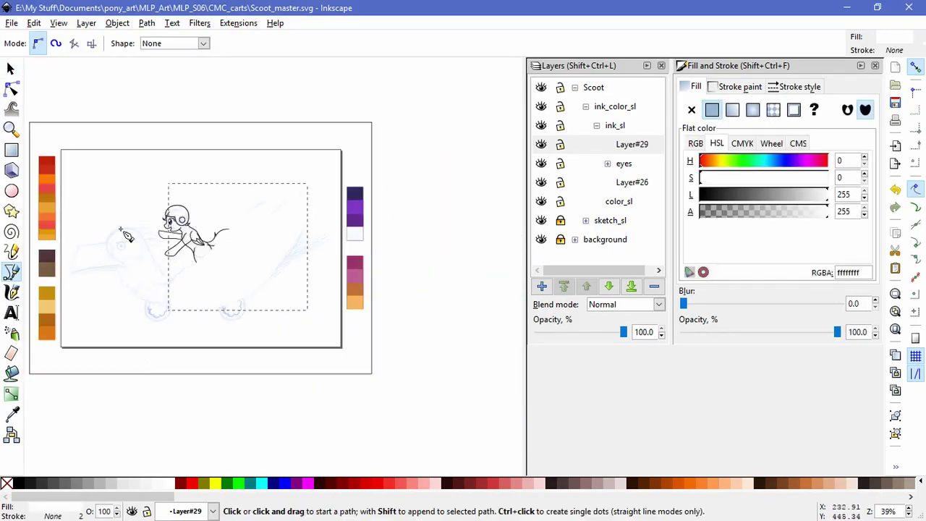
# Fill the flame with the orange swatch (#eea839) and reshape its lower curve.
pyautogui.click(12, 414)
pyautogui.click(46, 235)
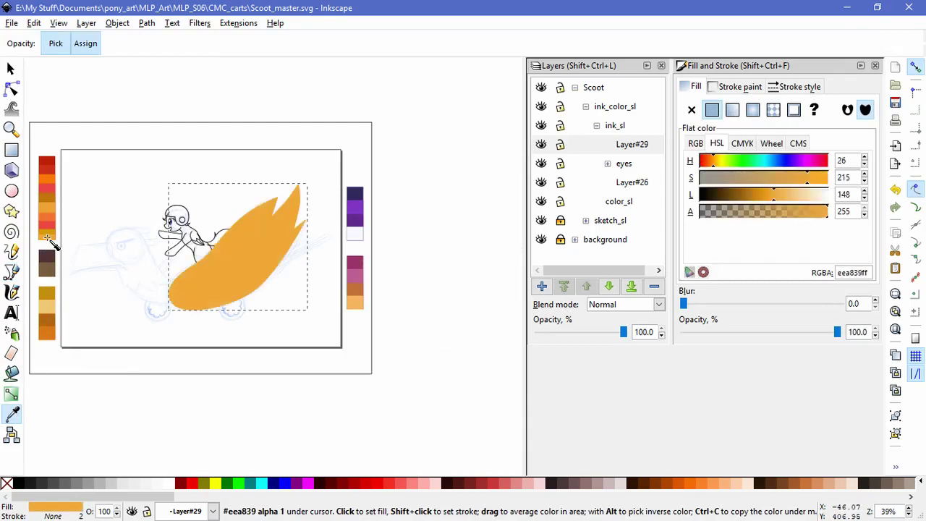
pyautogui.press('n')
pyautogui.scroll(3, 252, 231)
pyautogui.moveTo(370, 337); pyautogui.dragTo(384, 321)
# Curve the notch between the flame's upper tips, then open the Add Layer dialog.
pyautogui.click(392, 160)
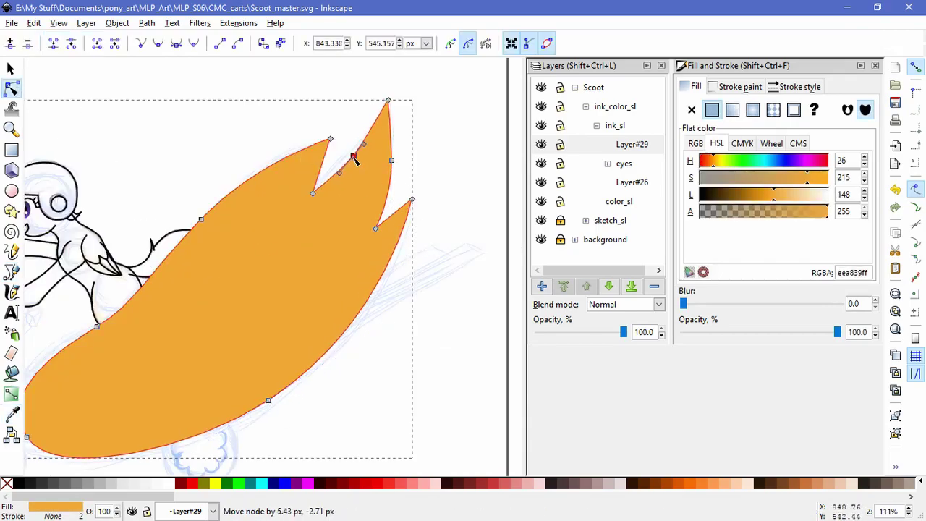
pyautogui.hotkey('shift', 'Tab')
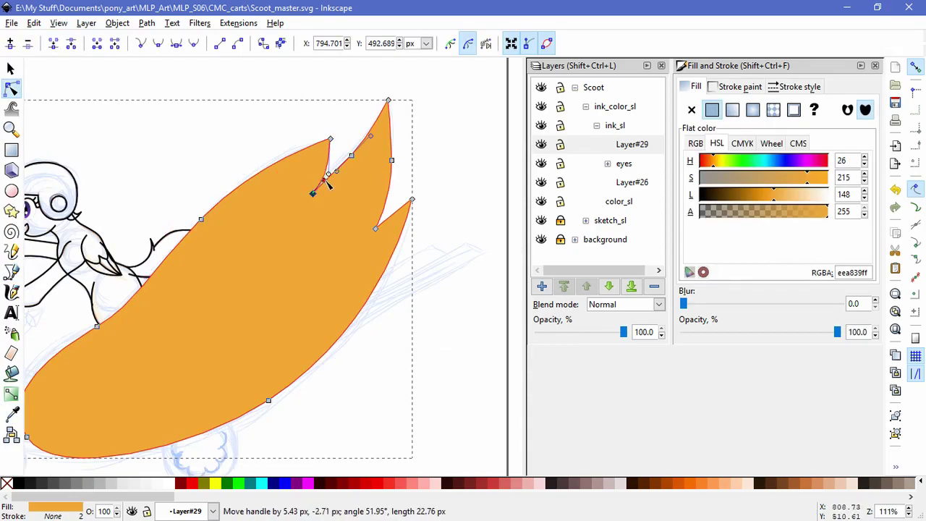
pyautogui.moveTo(327, 137); pyautogui.dragTo(331, 154)
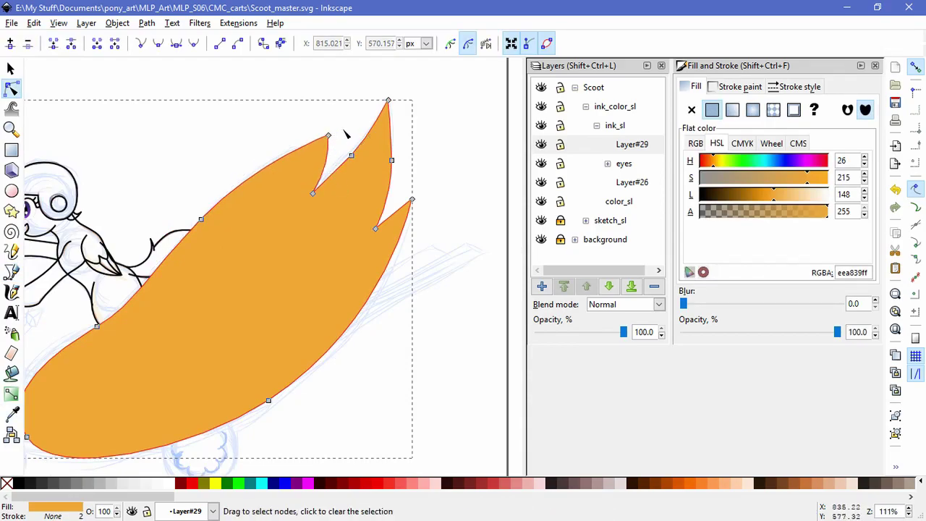
pyautogui.click(345, 132)
pyautogui.scroll(-1, 322, 293)
pyautogui.hscroll(-2, 322, 293)
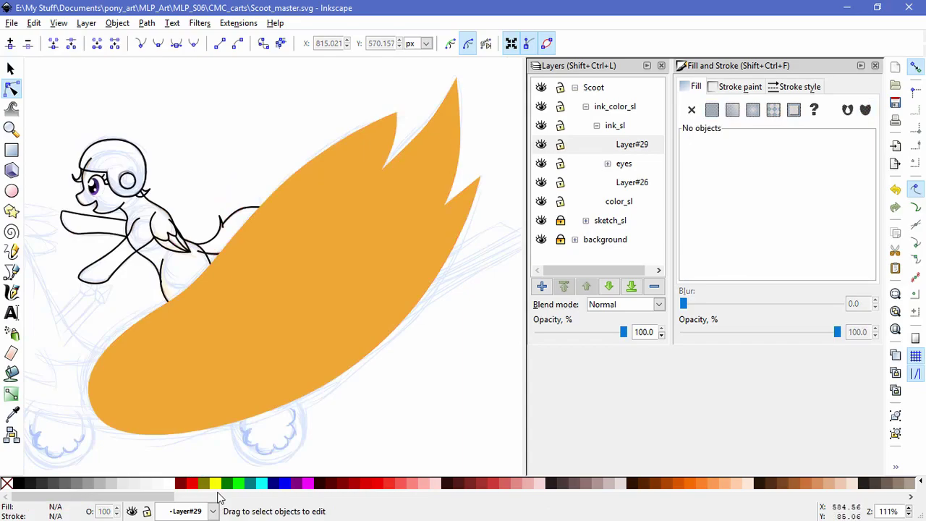
pyautogui.click(541, 287)
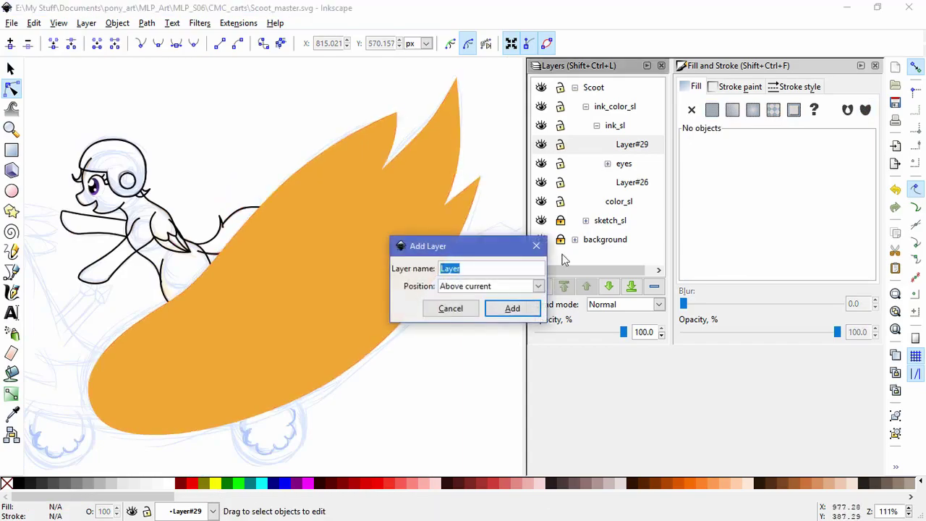
# Create Layer#30 and hide the orange flame layer.
pyautogui.press('Return')
pyautogui.click(542, 163)
pyautogui.press('b')
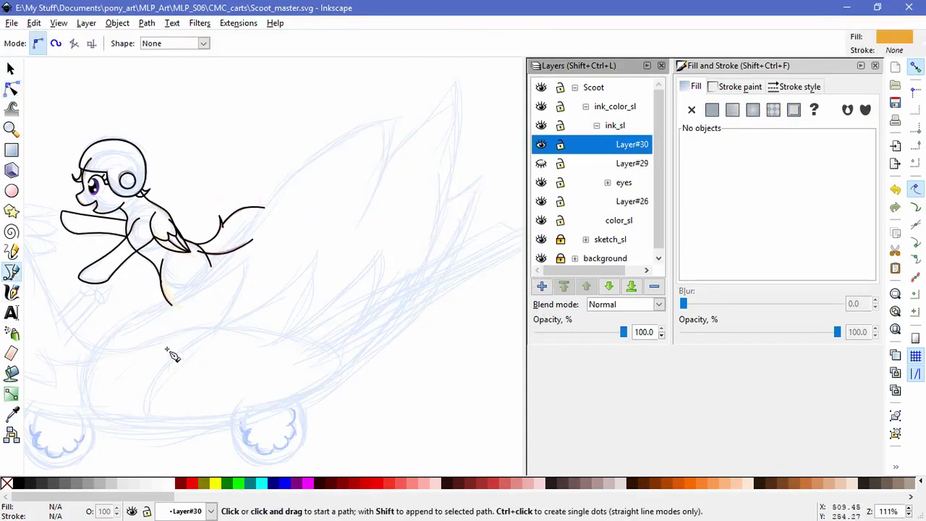
# Draw a closed, swooping Bezier flame shape with a notched tip beneath the pony.
pyautogui.click(248, 258)
pyautogui.moveTo(174, 302); pyautogui.dragTo(160, 316)
pyautogui.moveTo(85, 398); pyautogui.dragTo(105, 452)
pyautogui.moveTo(269, 416); pyautogui.dragTo(306, 401)
pyautogui.click(409, 298)
pyautogui.click(316, 362)
pyautogui.click(199, 353)
pyautogui.moveTo(237, 301); pyautogui.dragTo(252, 275)
pyautogui.click(249, 258)
# Adjust the flame's upper tip node and fill it reddish orange (#f27235) from the swatch.
pyautogui.press('n')
pyautogui.click(238, 301)
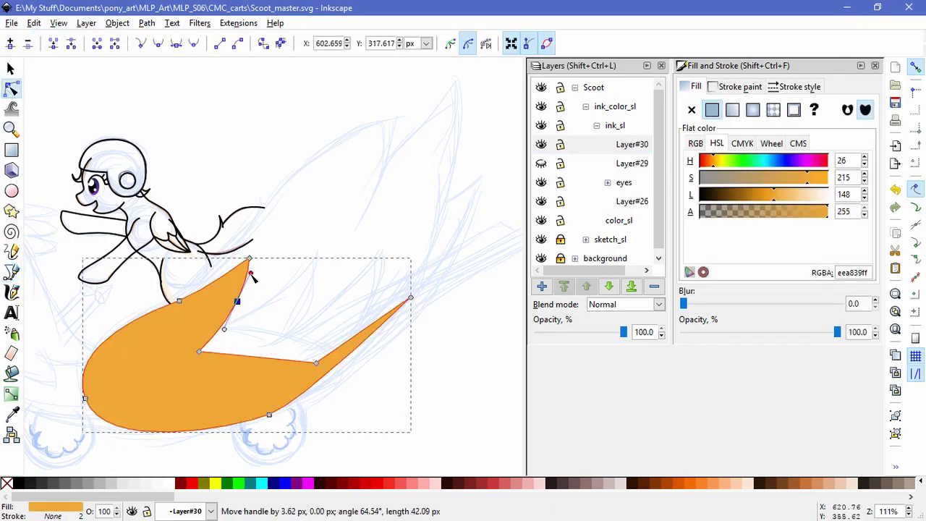
pyautogui.press('5')
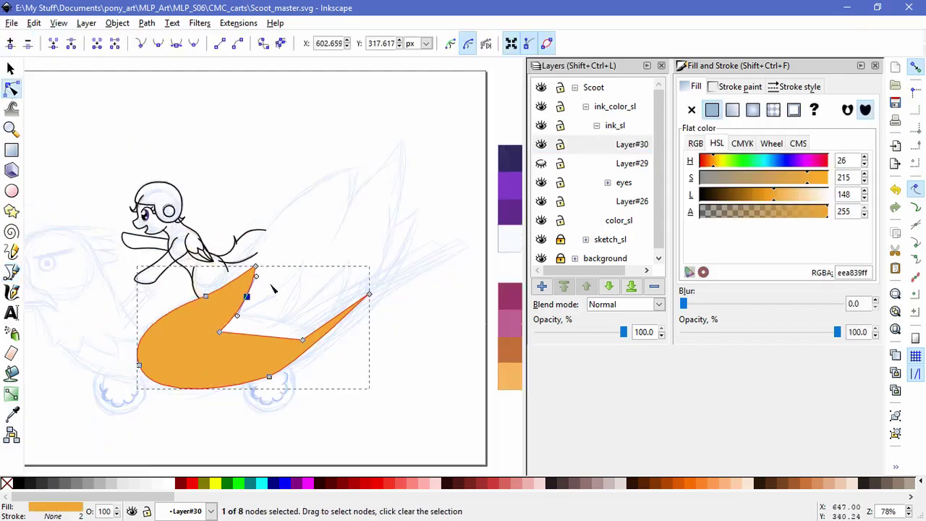
pyautogui.scroll(-1, 190, 270)
pyautogui.click(11, 413)
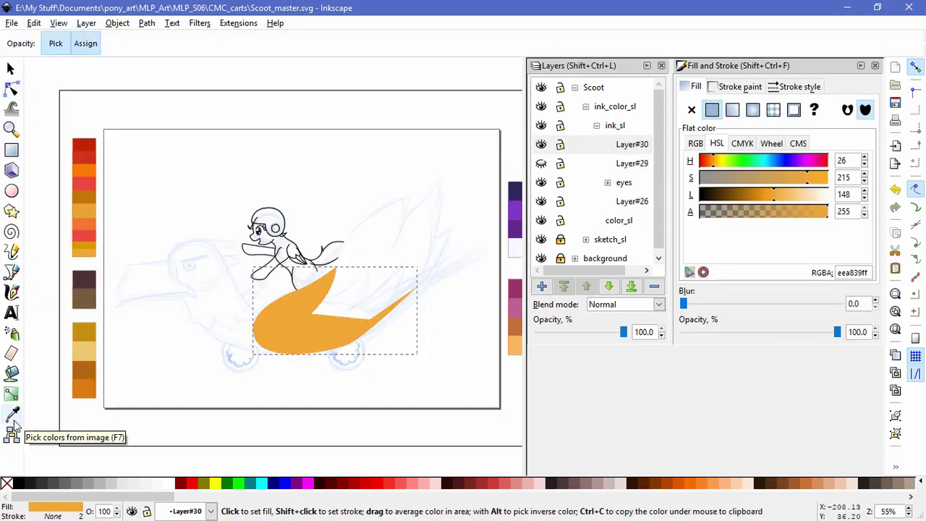
pyautogui.click(90, 230)
pyautogui.press('n')
pyautogui.scroll(2, 395, 286)
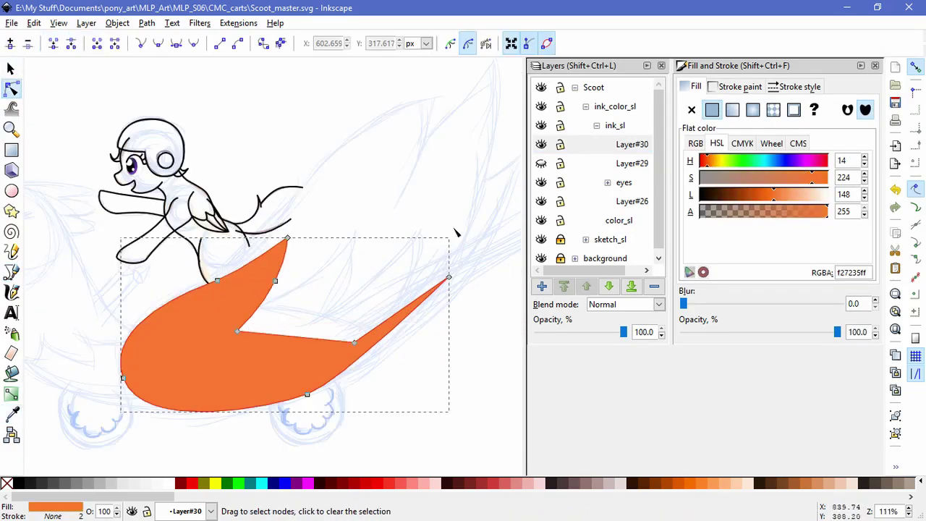
# Hide Layer#30 and add a new Layer#31 for the next flame.
pyautogui.press('b')
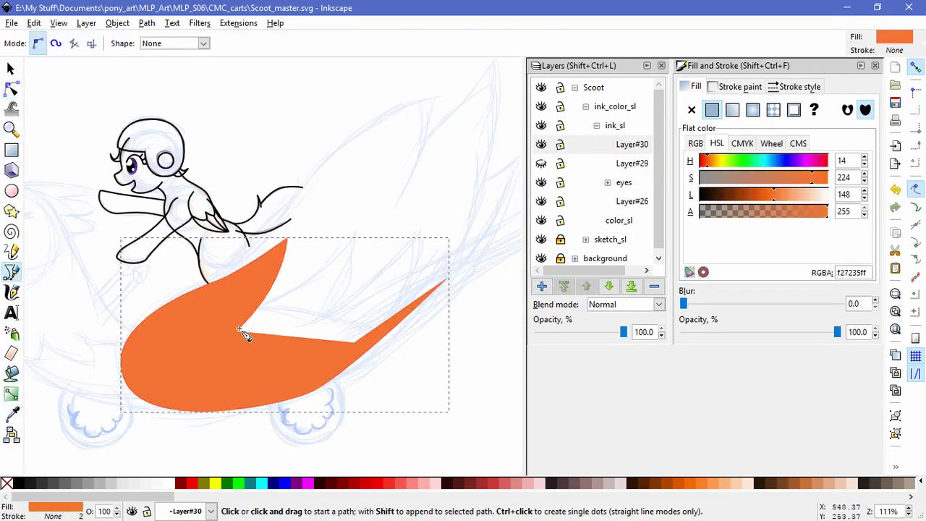
pyautogui.click(541, 144)
pyautogui.hotkey('ctrl', 'shift', 'n')
pyautogui.press('Return')
# Draw the unfilled inner flame outline with a curved inner spike.
pyautogui.click(355, 229)
pyautogui.moveTo(187, 390); pyautogui.dragTo(200, 438)
pyautogui.moveTo(290, 406); pyautogui.dragTo(378, 366)
pyautogui.moveTo(447, 253); pyautogui.dragTo(459, 196)
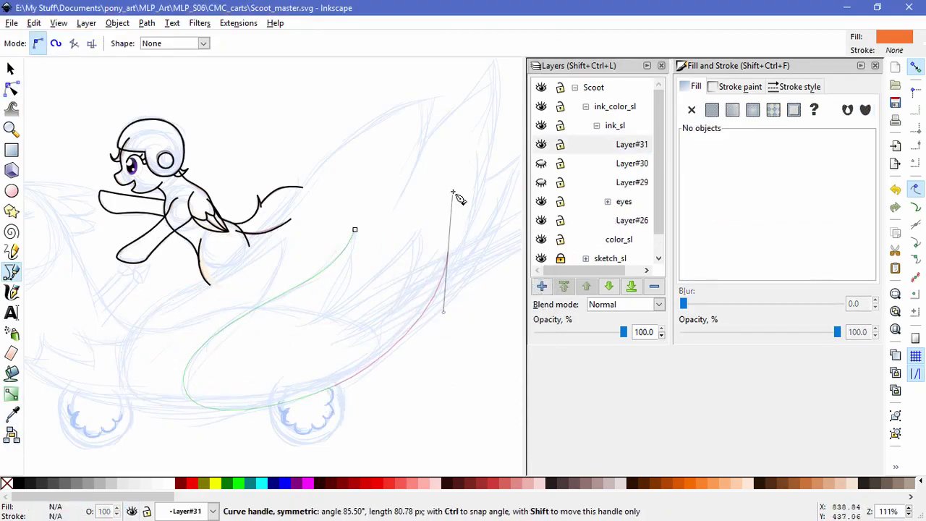
pyautogui.press('Return')
pyautogui.click(691, 109)
pyautogui.click(740, 86)
pyautogui.click(449, 252)
pyautogui.moveTo(390, 310); pyautogui.dragTo(366, 331)
pyautogui.press('Return')
# Add the spike tip, close the outline, and set its stroke to none.
pyautogui.click(422, 230)
pyautogui.press('Return')
pyautogui.click(419, 231)
pyautogui.moveTo(299, 327); pyautogui.dragTo(217, 375)
pyautogui.press('Return')
pyautogui.moveTo(355, 230)
pyautogui.mouseDown()
pyautogui.moveTo(366, 151)
pyautogui.moveTo(362, 178)
pyautogui.mouseUp()
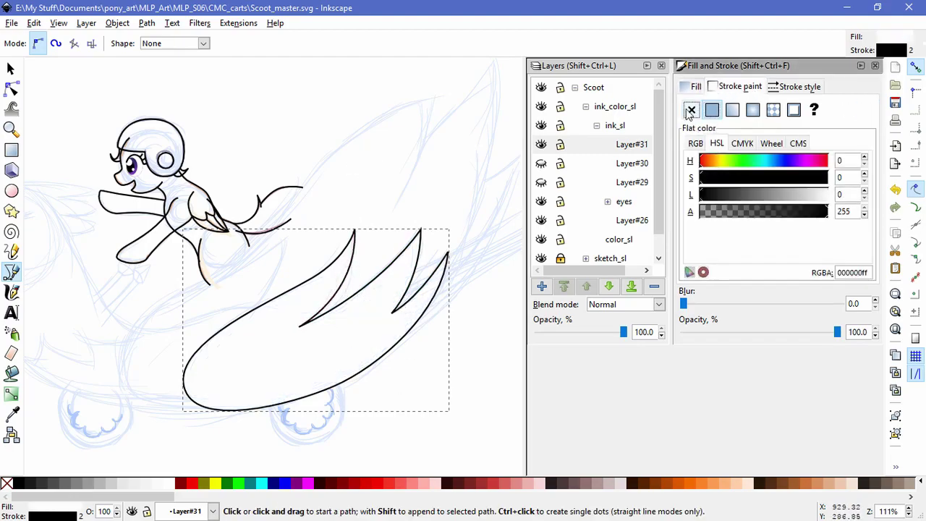
pyautogui.click(691, 110)
# Select the invisible new flame and fill it red from the palette swatch.
pyautogui.scroll(-4, 87, 369)
pyautogui.press('d')
pyautogui.click(141, 107)
pyautogui.press('s')
pyautogui.press('Escape')
pyautogui.hscroll(-10, 461, 267)
pyautogui.hscroll(4, 348, 331)
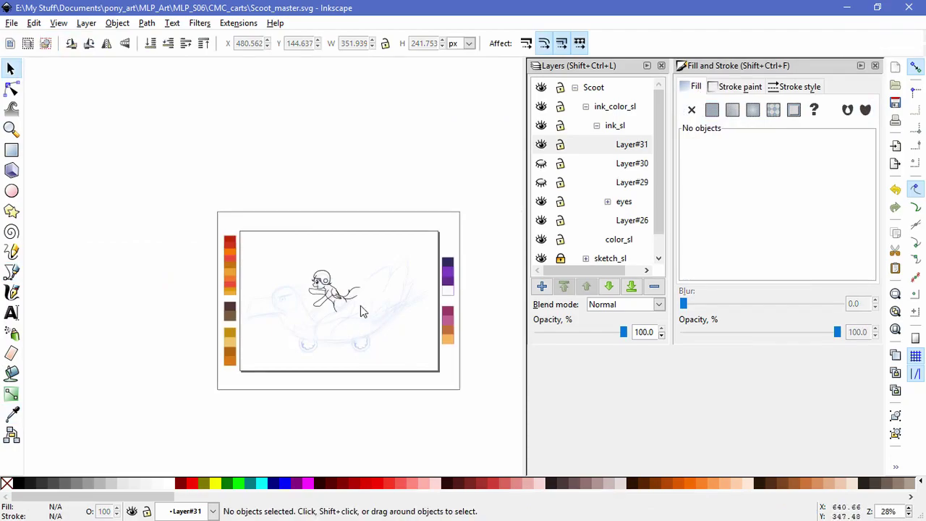
pyautogui.click(381, 341)
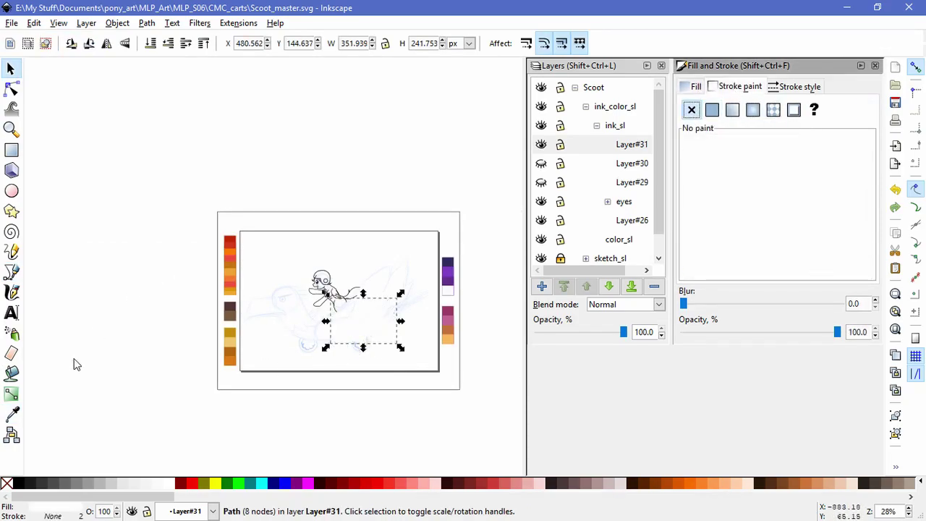
pyautogui.click(12, 414)
pyautogui.click(230, 288)
# Inspect the orange flame's nodes, then deselect it.
pyautogui.click(11, 68)
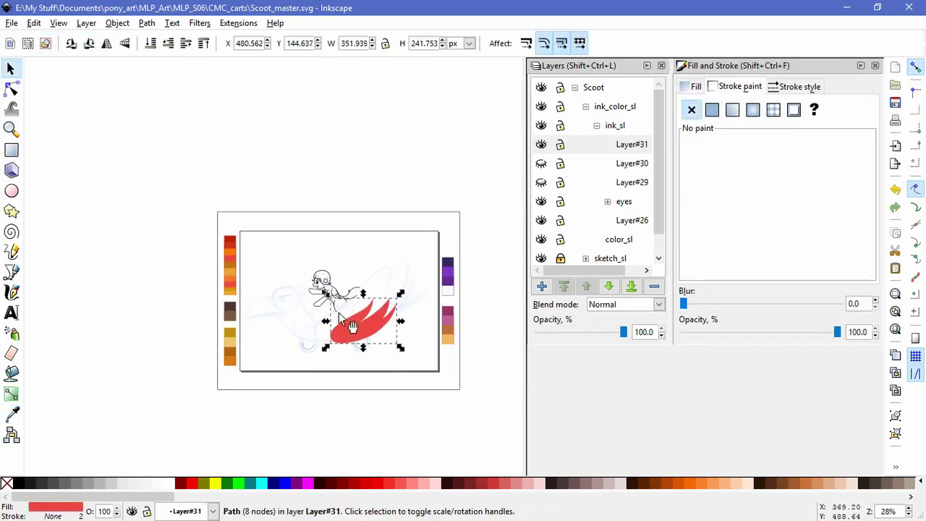
pyautogui.scroll(3, 313, 284)
pyautogui.click(340, 203)
pyautogui.press('n')
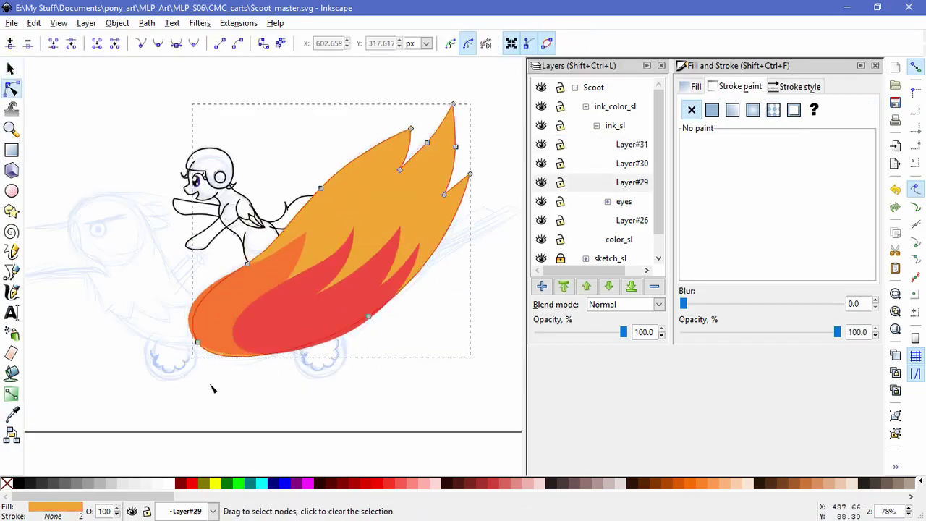
pyautogui.click(365, 380)
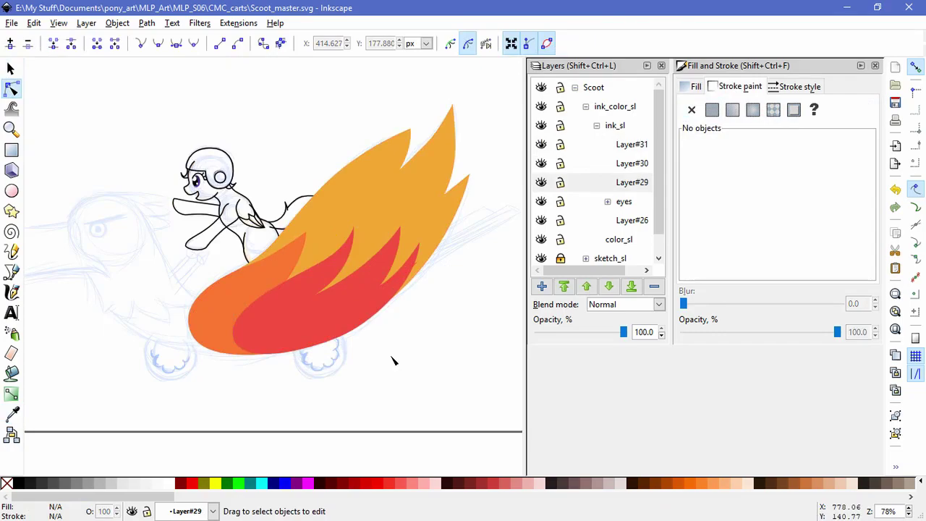
# Hide the three flame layers and add Layer#32 for the phoenix outline.
pyautogui.moveTo(541, 144); pyautogui.dragTo(541, 182)
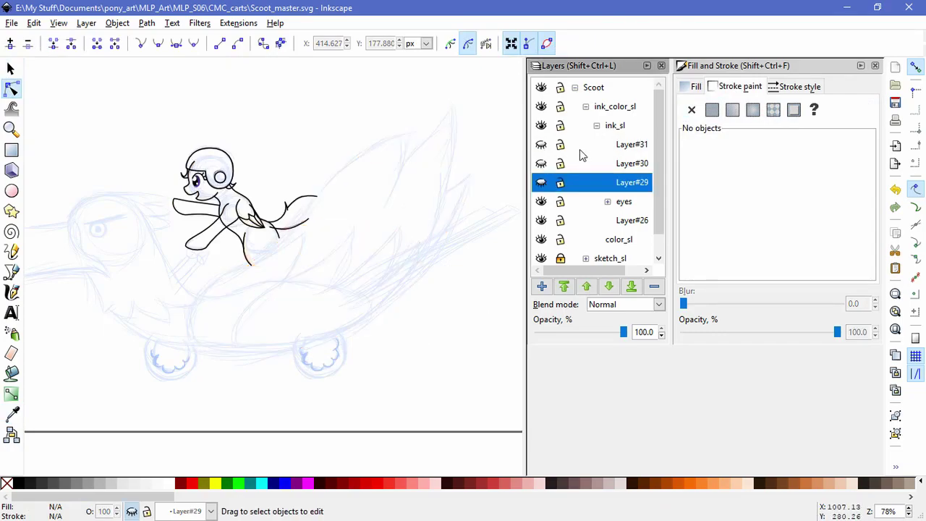
pyautogui.click(541, 285)
pyautogui.press('Return')
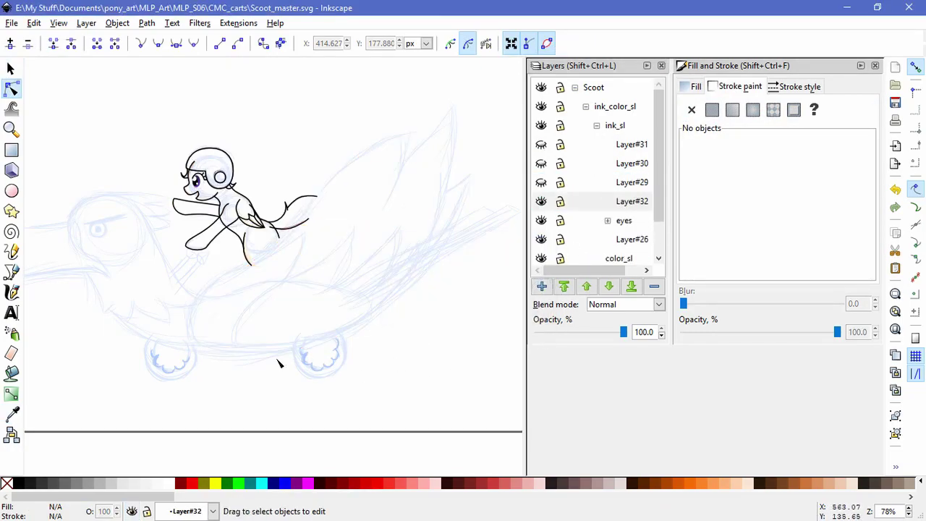
pyautogui.scroll(2, 330, 358)
pyautogui.scroll(-1, 348, 354)
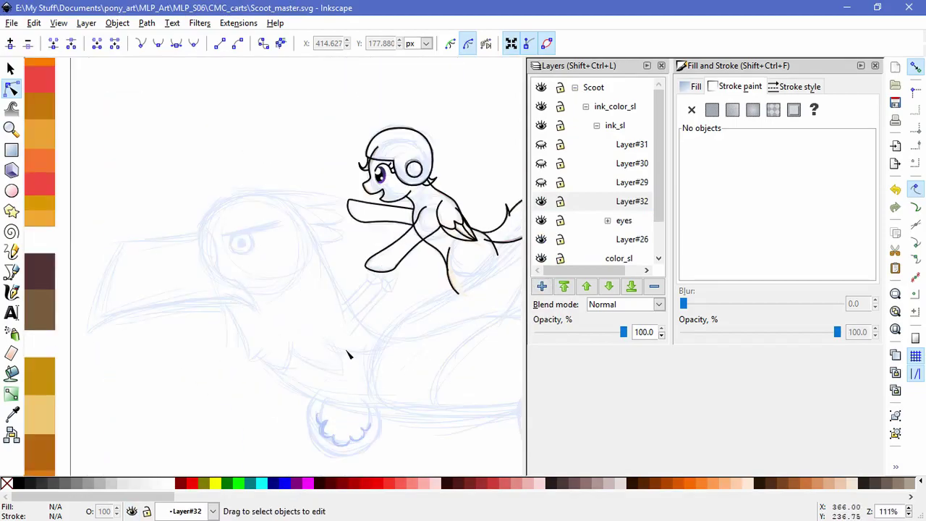
pyautogui.click(13, 275)
pyautogui.hscroll(2, 326, 318)
# Draw the unfilled phoenix outline from its back over the head and down the face.
pyautogui.click(469, 304)
pyautogui.moveTo(349, 329); pyautogui.dragTo(321, 331)
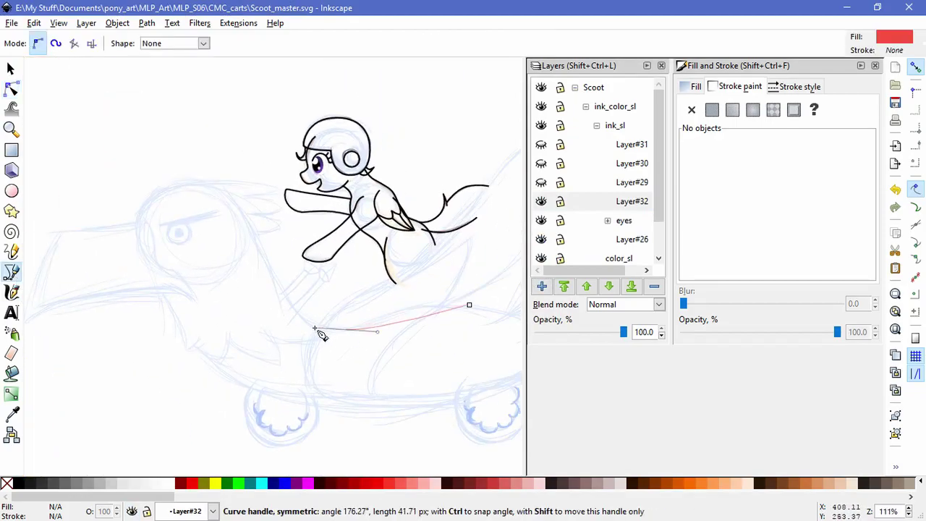
pyautogui.moveTo(268, 264); pyautogui.dragTo(260, 241)
pyautogui.moveTo(183, 185); pyautogui.dragTo(123, 196)
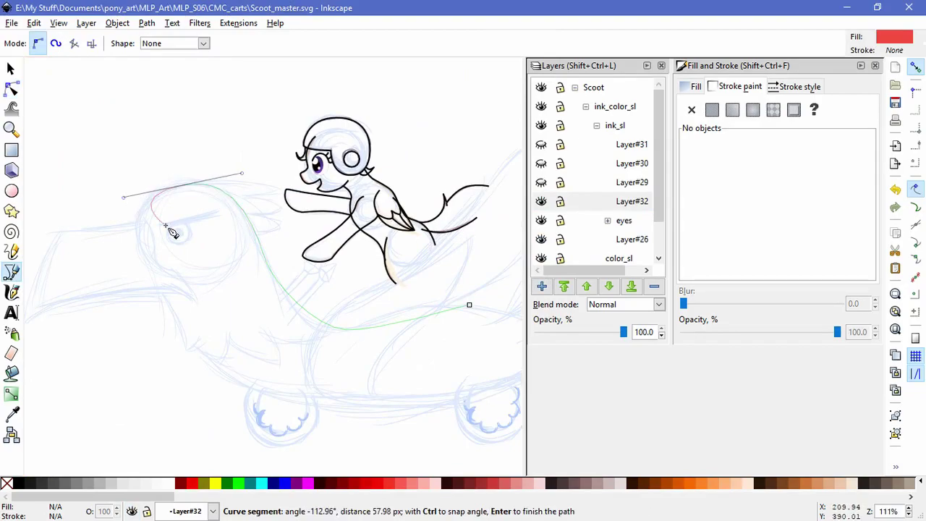
pyautogui.moveTo(143, 254); pyautogui.dragTo(141, 264)
pyautogui.moveTo(187, 349)
pyautogui.mouseDown()
pyautogui.moveTo(184, 368)
pyautogui.moveTo(207, 335)
pyautogui.mouseUp()
pyautogui.press('Return')
pyautogui.click(691, 109)
pyautogui.press('Return')
pyautogui.scroll(3, 227, 364)
# Draw two feather spikes along the phoenix's lower edge.
pyautogui.click(139, 319)
pyautogui.moveTo(215, 375); pyautogui.dragTo(261, 391)
pyautogui.press('Return')
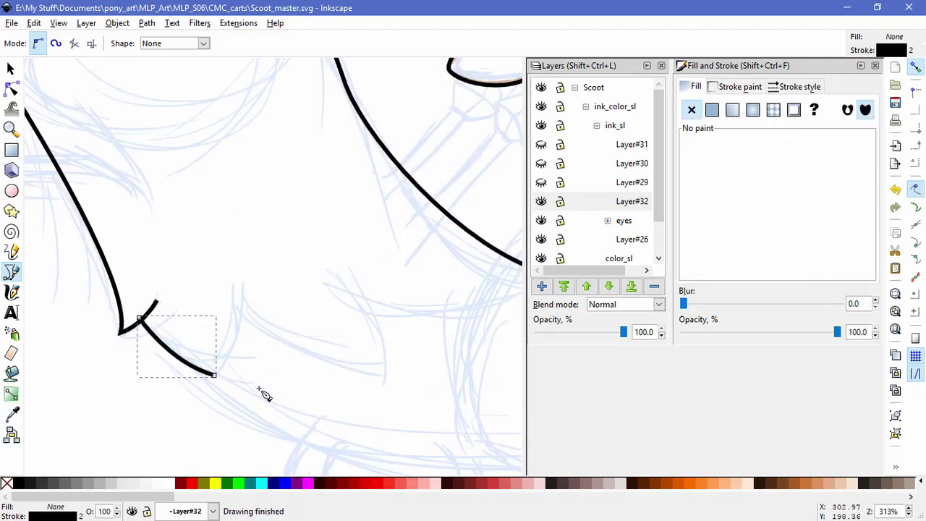
pyautogui.moveTo(244, 284); pyautogui.dragTo(249, 217)
pyautogui.press('Return')
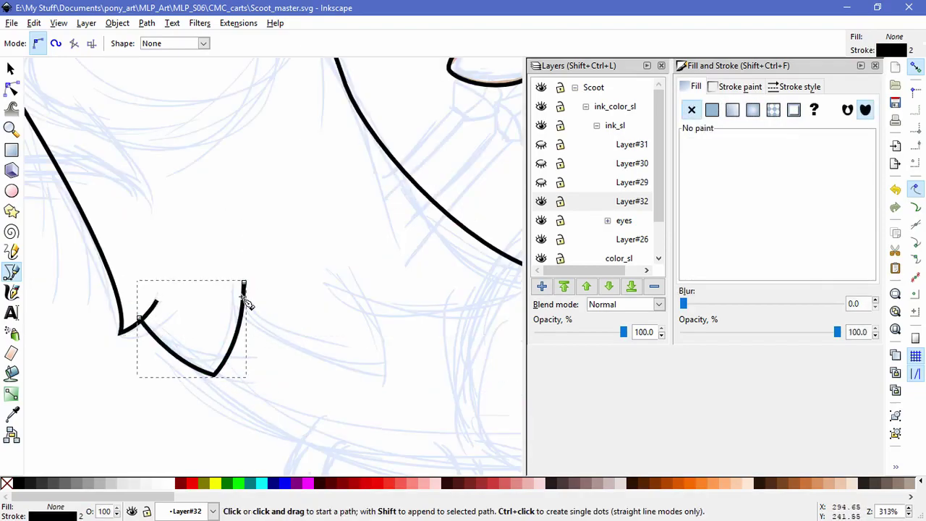
pyautogui.click(244, 313)
pyautogui.moveTo(384, 377); pyautogui.dragTo(389, 382)
pyautogui.press('Return')
pyautogui.moveTo(355, 274); pyautogui.dragTo(306, 196)
pyautogui.press('Return')
pyautogui.hscroll(2, 376, 326)
# Draw the curved line along the body's underside toward the tail.
pyautogui.click(312, 304)
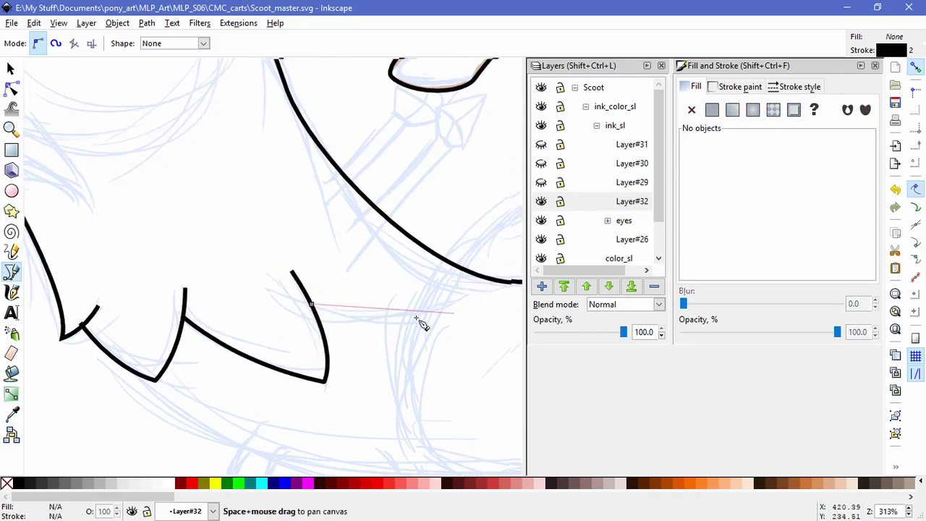
pyautogui.hscroll(2, 435, 312)
pyautogui.moveTo(445, 289); pyautogui.dragTo(486, 266)
pyautogui.press('Return')
pyautogui.scroll(-2, 174, 256)
# Select the outline and spike strokes and union them with Path > Union.
pyautogui.press('s')
pyautogui.keyDown('shift'); pyautogui.click(65, 230); pyautogui.keyUp('shift')
pyautogui.click(146, 23)
pyautogui.click(161, 94)
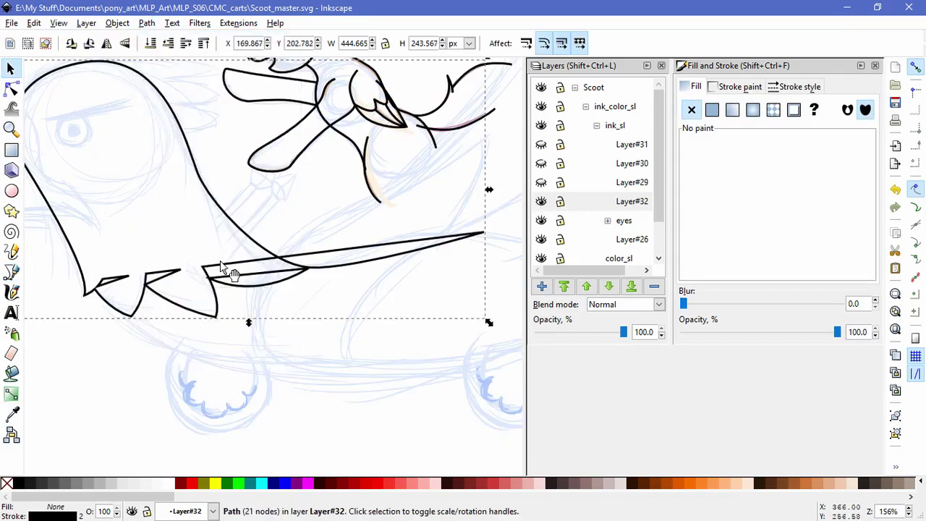
# Combine the phoenix outline and spike strokes into a single path.
pyautogui.click(11, 88)
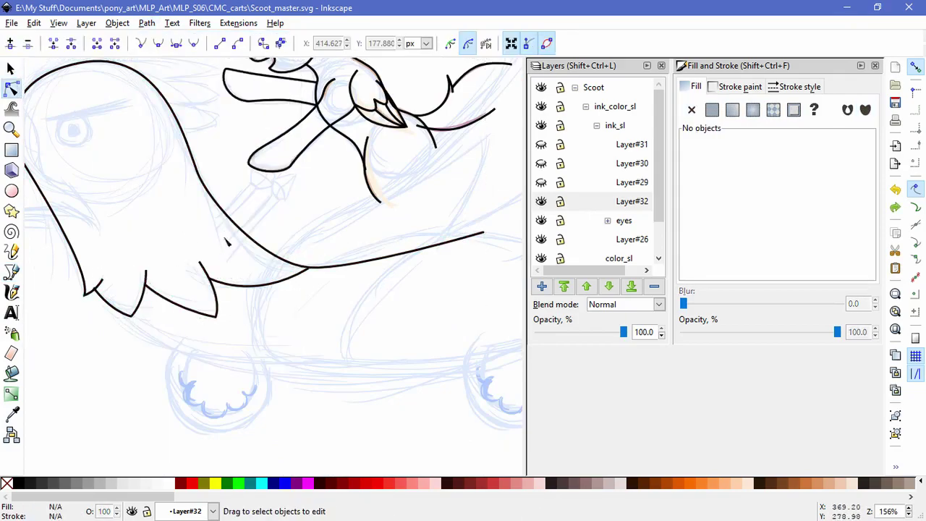
pyautogui.keyDown('shift'); pyautogui.click(94, 288); pyautogui.keyUp('shift')
pyautogui.click(146, 22)
pyautogui.click(173, 197)
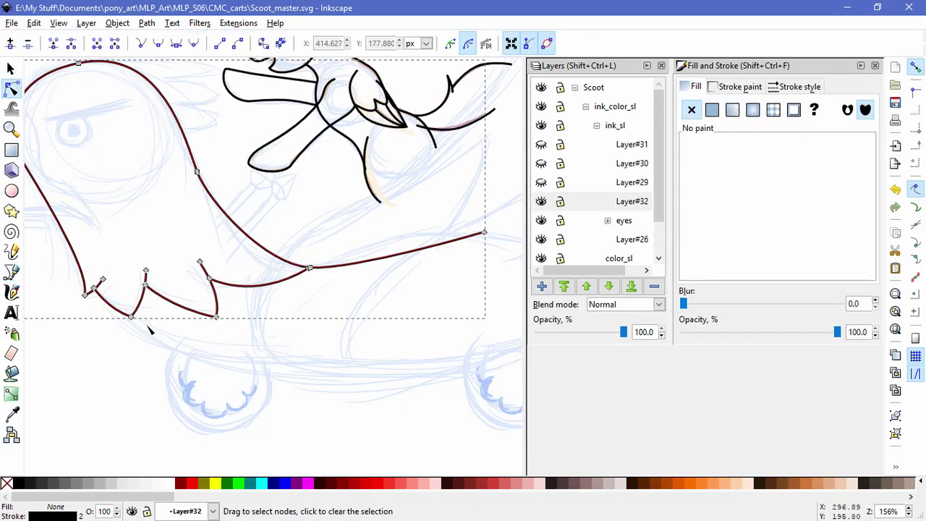
pyautogui.keyDown('ctrl'); pyautogui.scroll(3, 85, 313); pyautogui.keyUp('ctrl')
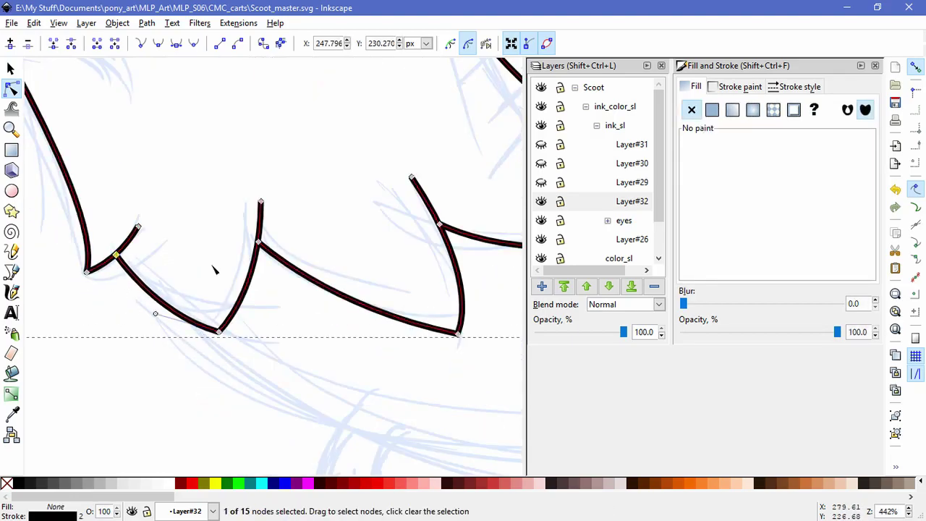
# Snap the spike end nodes onto their junctions and join the overlapping nodes.
pyautogui.moveTo(138, 227); pyautogui.dragTo(117, 258)
pyautogui.moveTo(263, 204)
pyautogui.mouseDown()
pyautogui.moveTo(259, 243)
pyautogui.moveTo(263, 190)
pyautogui.mouseUp()
pyautogui.hscroll(5, 314, 248)
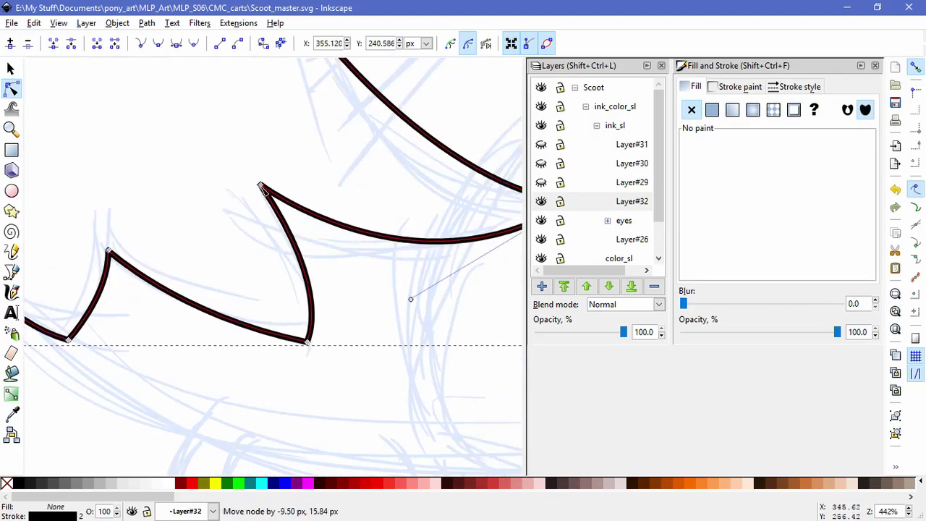
pyautogui.hotkey('shift', 'j')
pyautogui.hscroll(-6, 144, 231)
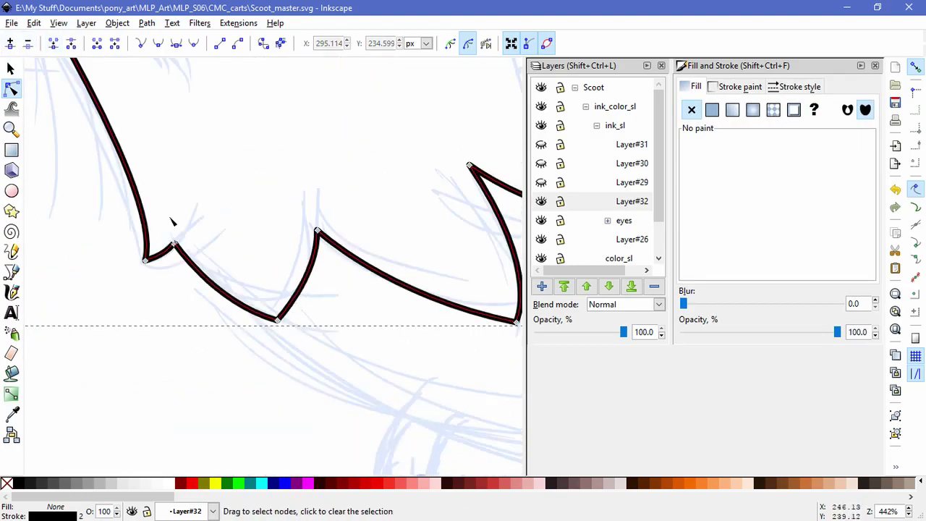
pyautogui.scroll(-3, 361, 275)
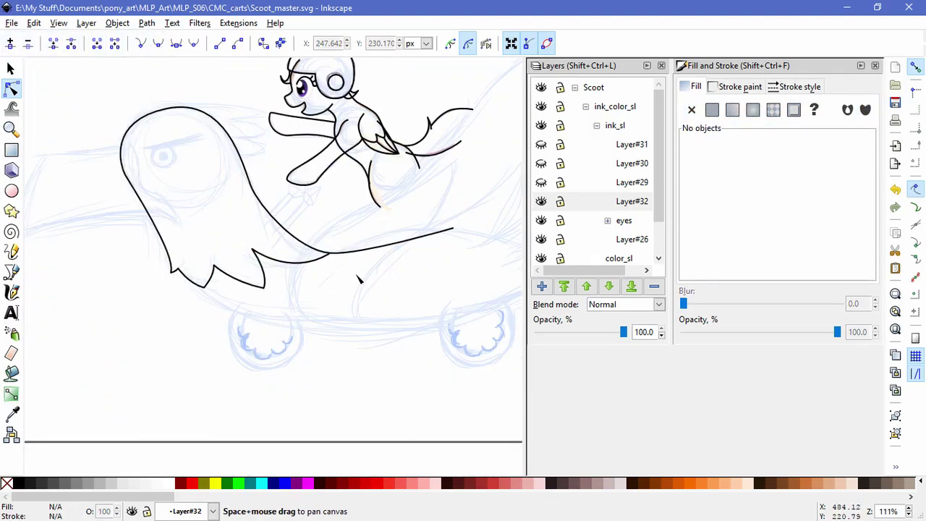
pyautogui.scroll(2, 362, 275)
# Pull the outline's end node leftward and smooth the curves along the spiky edge.
pyautogui.click(456, 219)
pyautogui.moveTo(459, 220); pyautogui.dragTo(319, 244)
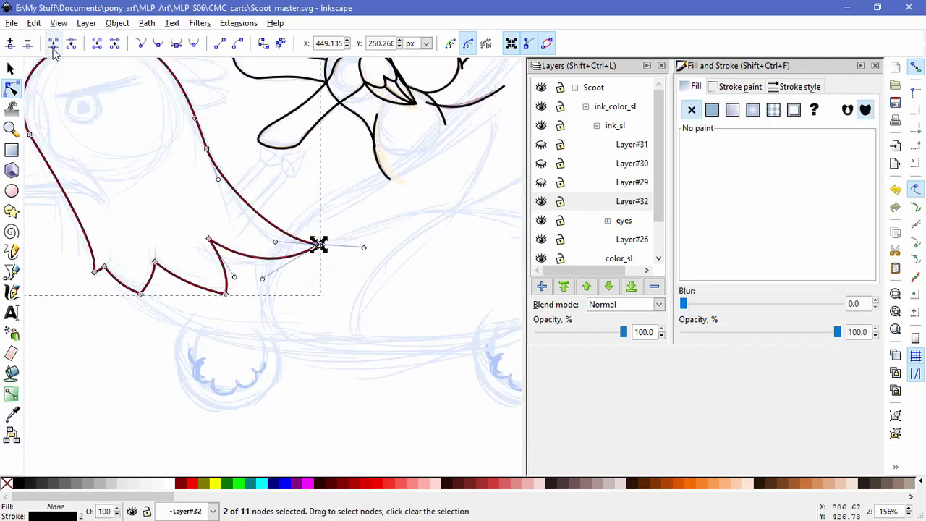
pyautogui.moveTo(262, 278); pyautogui.dragTo(238, 268)
pyautogui.scroll(3, 231, 266)
pyautogui.hscroll(-3, 232, 266)
pyautogui.moveTo(122, 264); pyautogui.dragTo(133, 254)
pyautogui.press('Escape')
pyautogui.scroll(-5, 217, 239)
# Fill the pale ghost shape of the phoenix's head and neck with orange using the Dropper.
pyautogui.press('d')
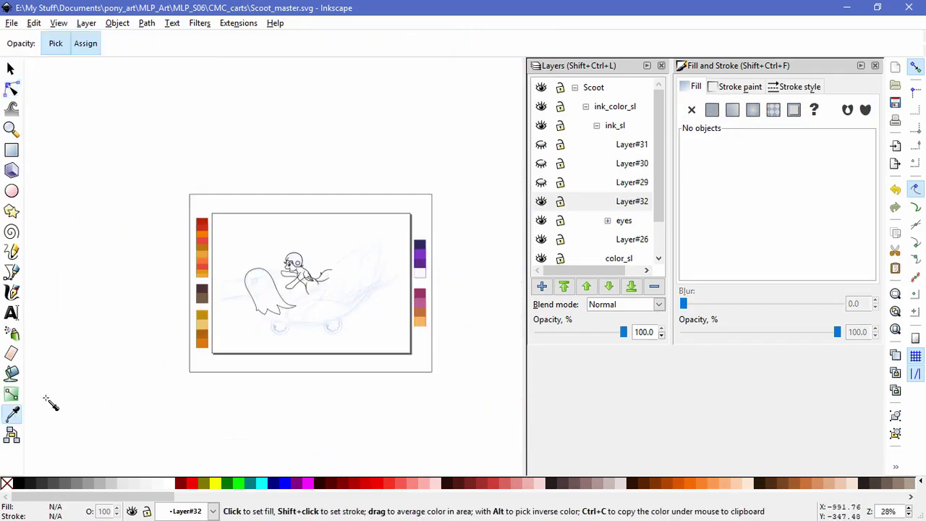
pyautogui.press('s')
pyautogui.press('Tab')
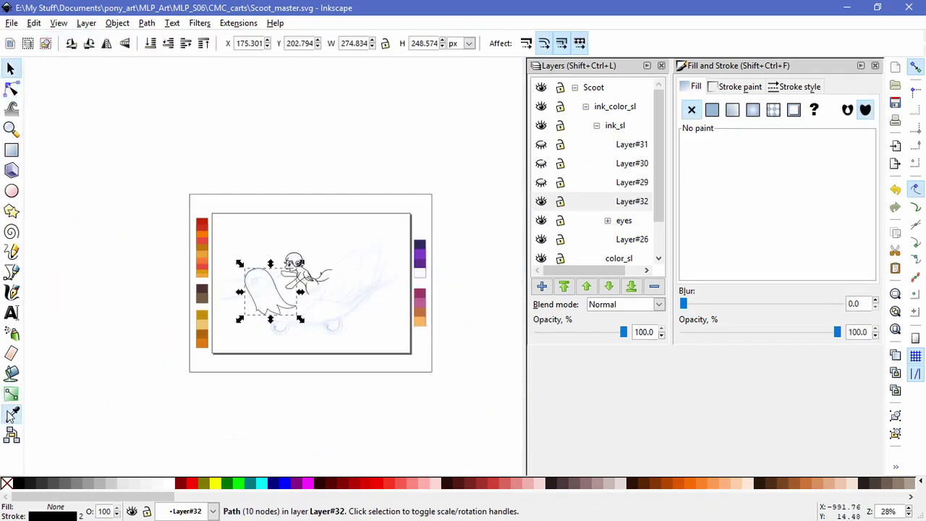
pyautogui.press('d')
pyautogui.click(204, 244)
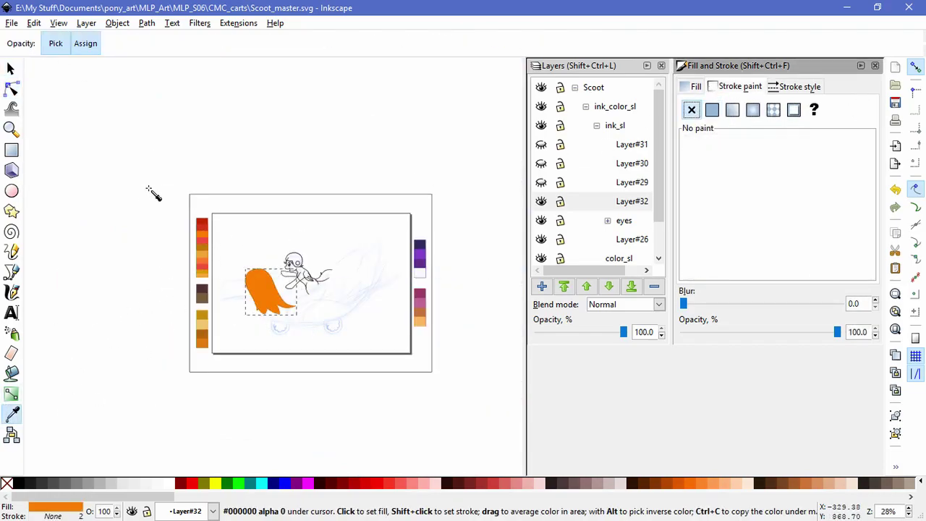
# Draw a curved lower body shape along the cart's lower edge with the Bezier tool.
pyautogui.press('n')
pyautogui.press('b')
pyautogui.scroll(2, 330, 340)
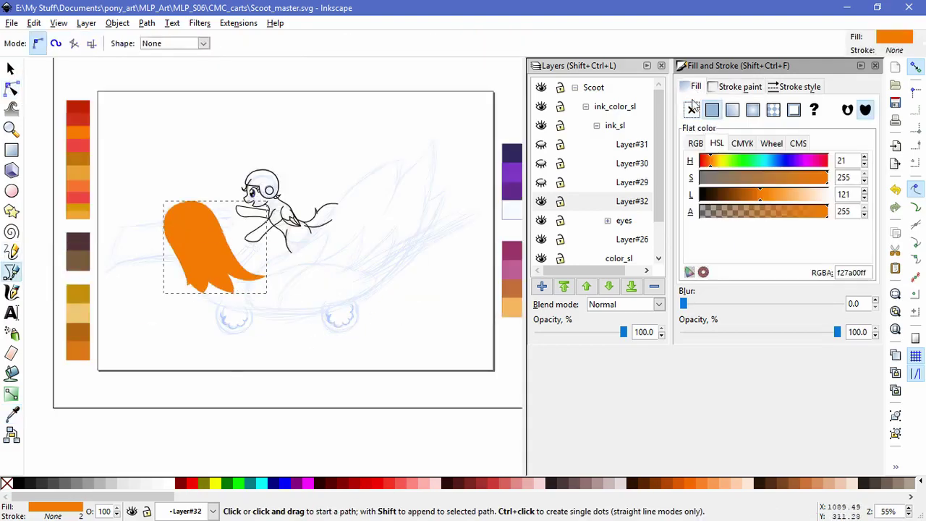
pyautogui.press('Escape')
pyautogui.hscroll(2, 307, 346)
pyautogui.scroll(1, 306, 346)
pyautogui.click(141, 300)
pyautogui.moveTo(234, 335); pyautogui.dragTo(321, 333)
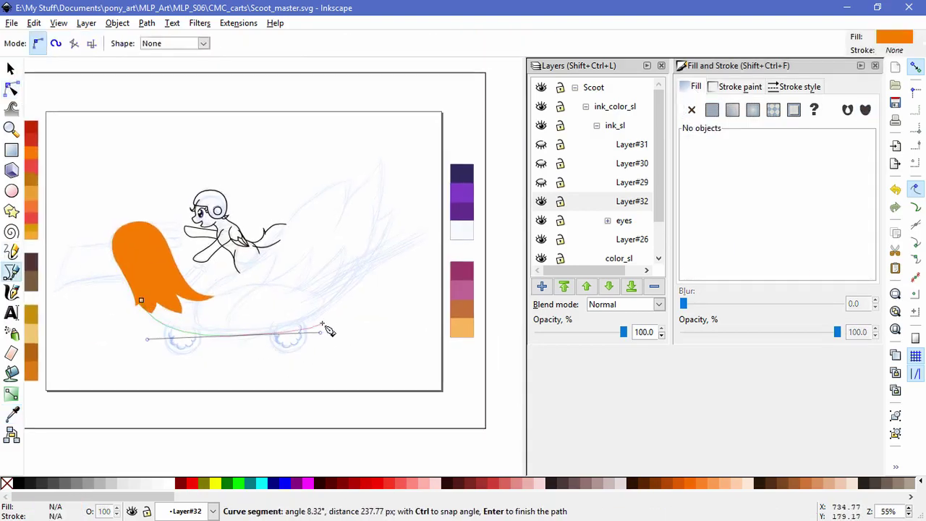
pyautogui.moveTo(192, 297); pyautogui.dragTo(176, 284)
pyautogui.press('Return')
pyautogui.press('n')
pyautogui.click(191, 297)
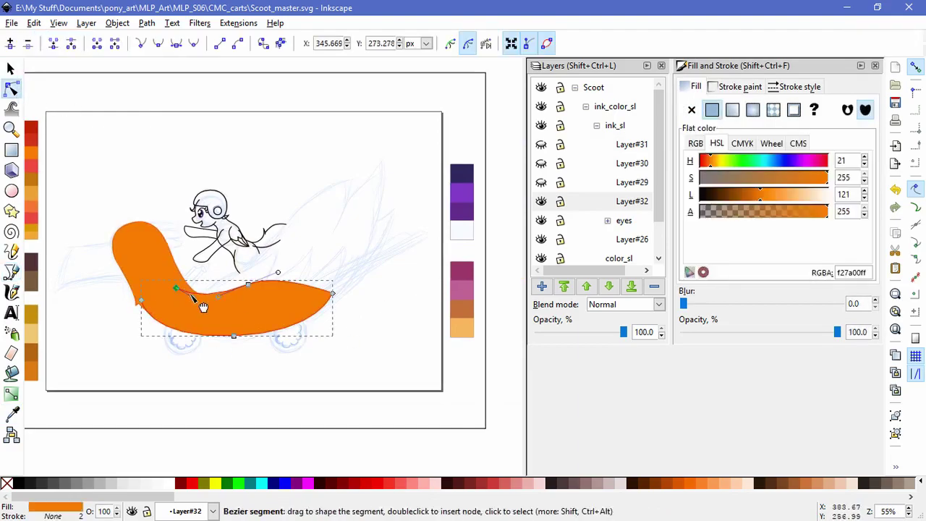
pyautogui.moveTo(80, 351); pyautogui.dragTo(166, 386)
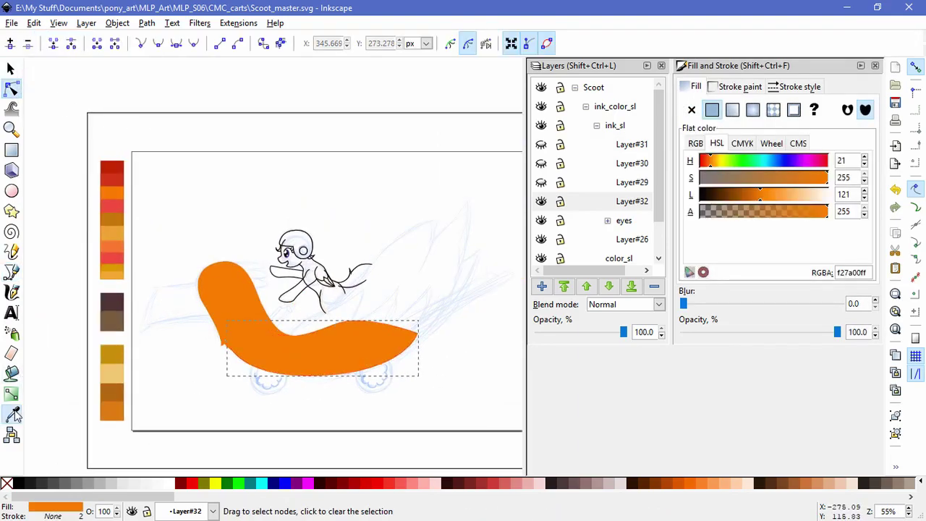
# Fill the new lower body shape red from the swatch column.
pyautogui.click(13, 414)
pyautogui.click(113, 171)
pyautogui.click(11, 68)
pyautogui.click(427, 409)
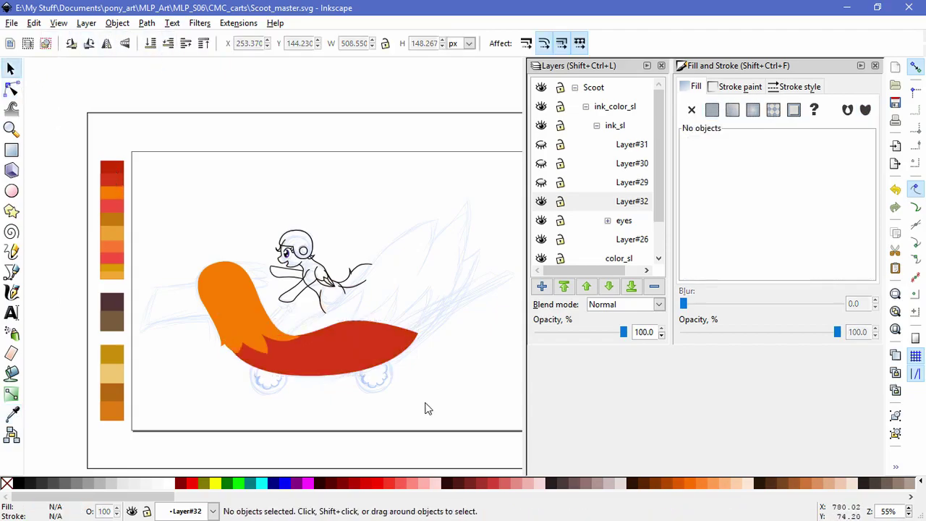
# Inspect the red shape's nodes, then show the hidden flame layers again.
pyautogui.scroll(2, 333, 351)
pyautogui.doubleClick(333, 351)
pyautogui.click(354, 441)
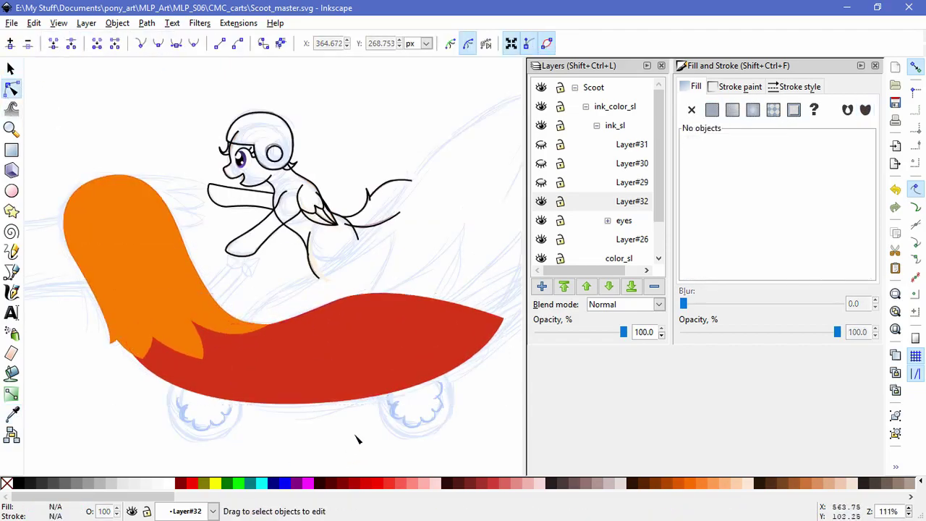
pyautogui.scroll(-3, 355, 441)
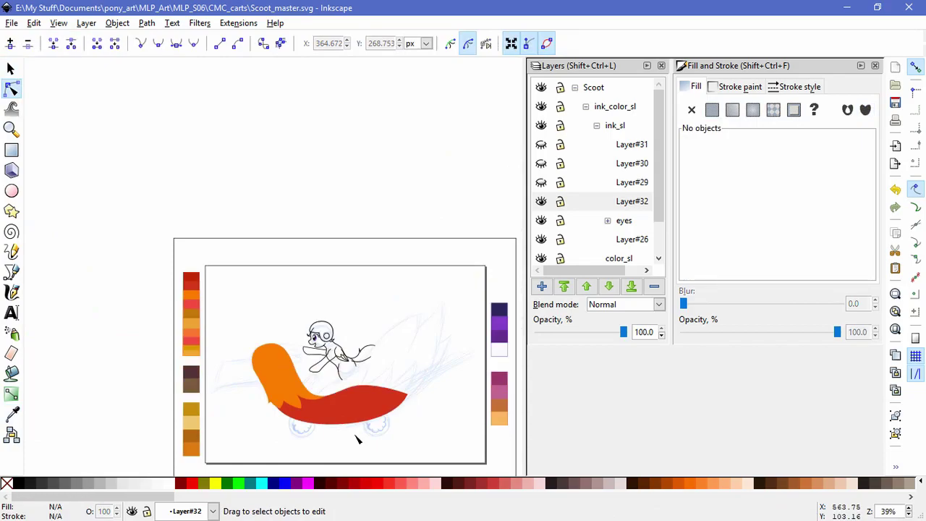
pyautogui.moveTo(541, 182); pyautogui.dragTo(546, 158)
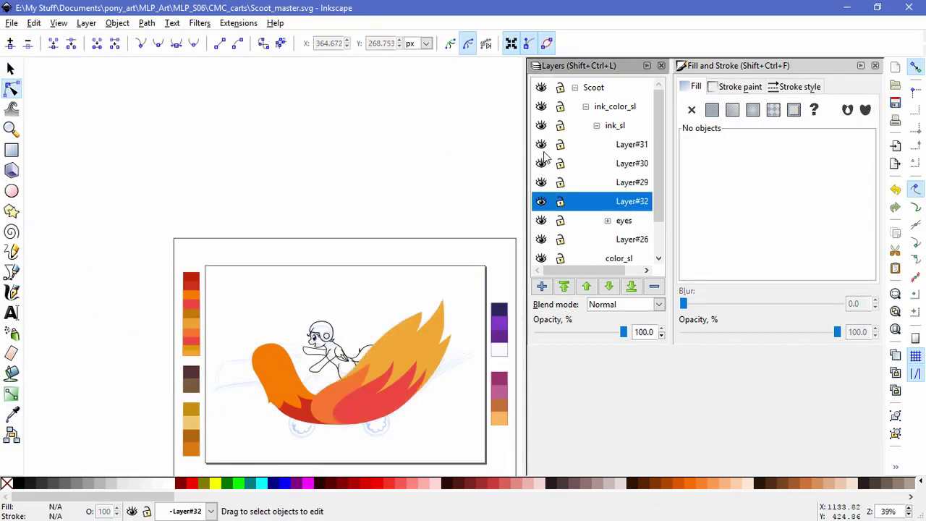
# Hide the coloured ink and cart wheel layers, then copy all eye sketch lines from Layer#3.
pyautogui.moveTo(541, 202); pyautogui.dragTo(544, 130)
pyautogui.scroll(-5, 543, 141)
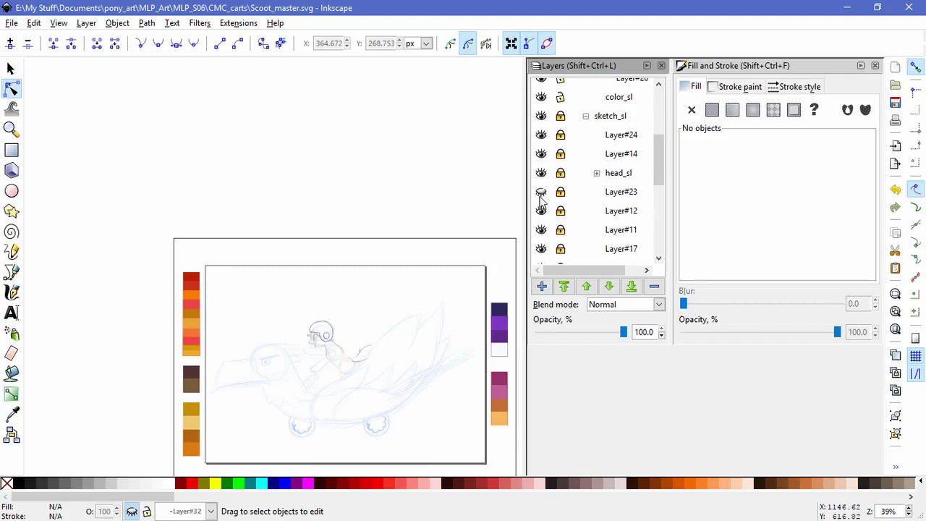
pyautogui.scroll(-5, 542, 203)
pyautogui.click(542, 235)
pyautogui.scroll(5, 557, 198)
pyautogui.scroll(-5, 547, 200)
pyautogui.click(560, 178)
pyautogui.hotkey('ctrl', 'a')
pyautogui.press('s')
# Show Layers #29–#32 again and add a new Layer#33 above Layer#31.
pyautogui.scroll(4, 239, 346)
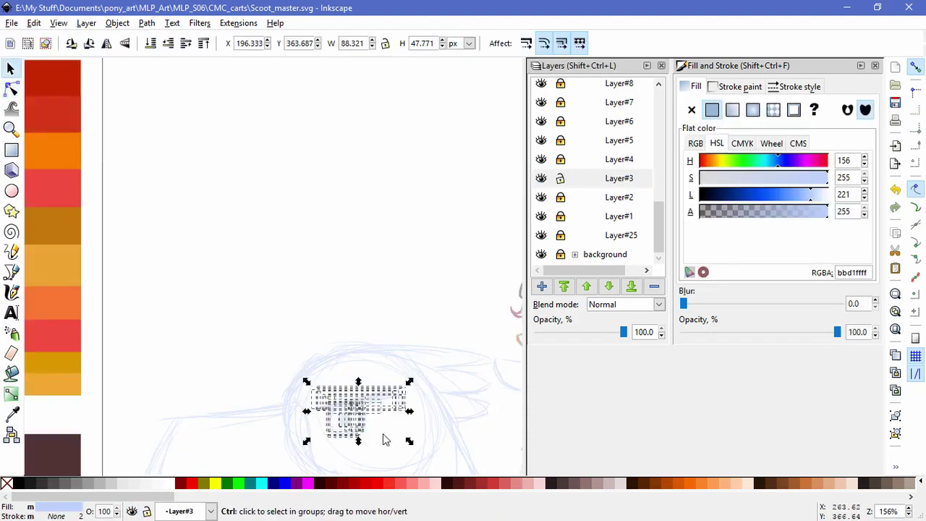
pyautogui.scroll(6, 579, 173)
pyautogui.press('Escape')
pyautogui.scroll(1, 622, 218)
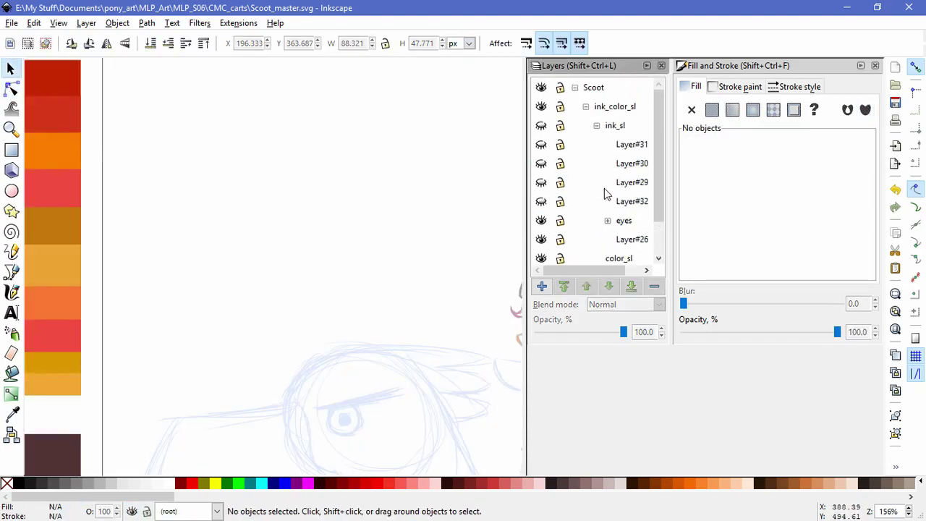
pyautogui.click(542, 145)
pyautogui.click(541, 163)
pyautogui.click(541, 182)
pyautogui.click(541, 201)
pyautogui.scroll(-2, 282, 198)
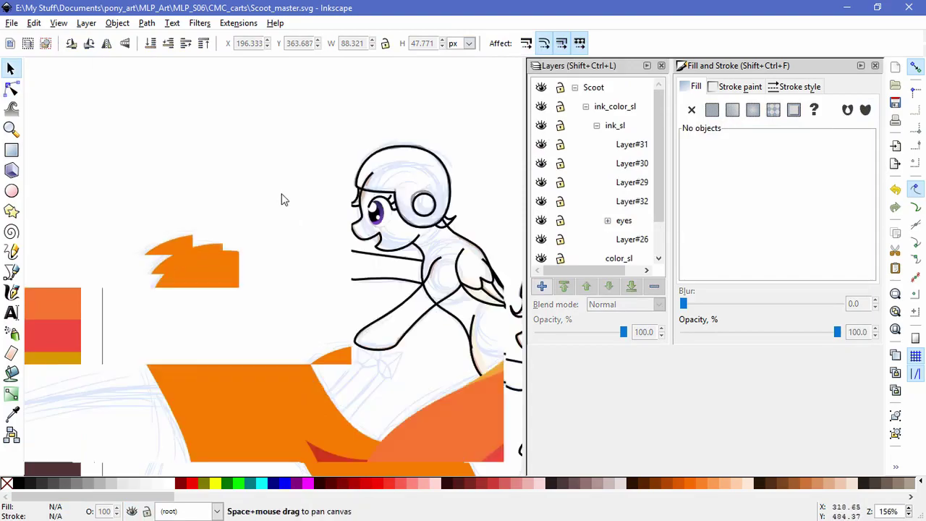
pyautogui.click(613, 145)
pyautogui.click(542, 286)
pyautogui.press('Return')
# Paste the eye sketch lines in place on Layer#33 and recolour them from a swatch.
pyautogui.click(34, 23)
pyautogui.click(124, 143)
pyautogui.press('d')
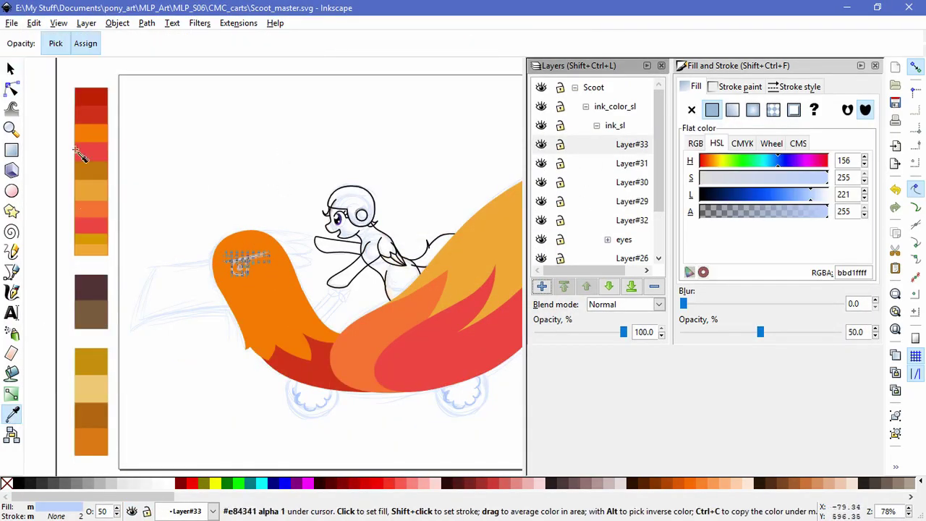
pyautogui.click(81, 285)
pyautogui.press('Escape')
pyautogui.press('s')
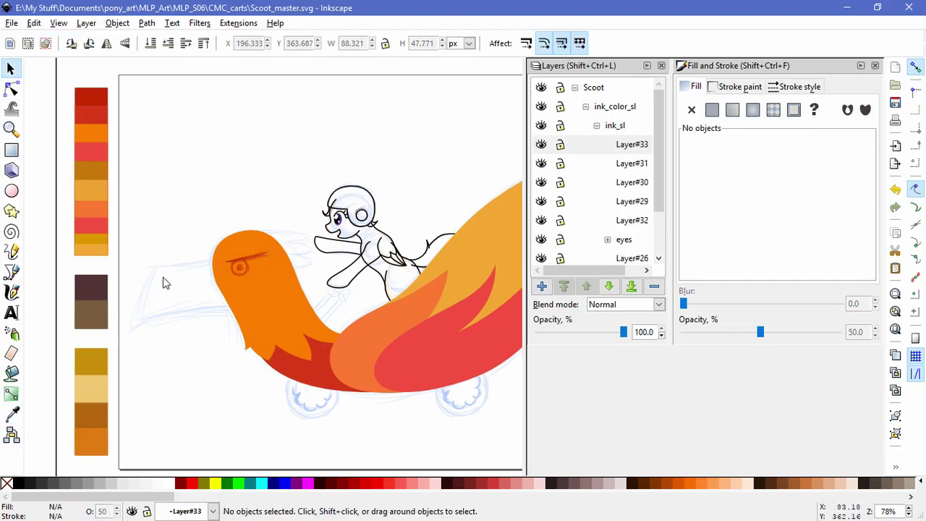
pyautogui.hotkey('ctrl', 'a')
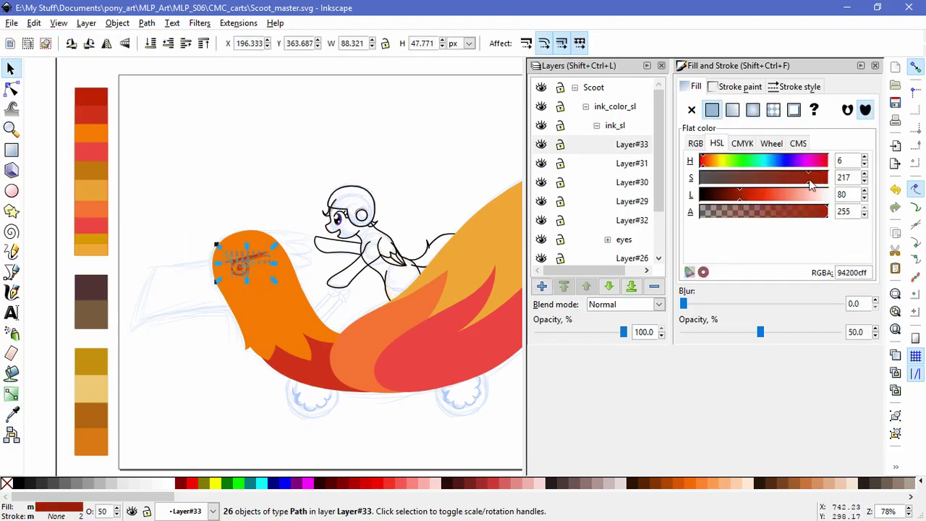
pyautogui.click(811, 184)
pyautogui.press('Escape')
# Group the 26 eye lines and colour the group a darkened dark red.
pyautogui.hotkey('ctrl', 'a')
pyautogui.hotkey('ctrl', 'g')
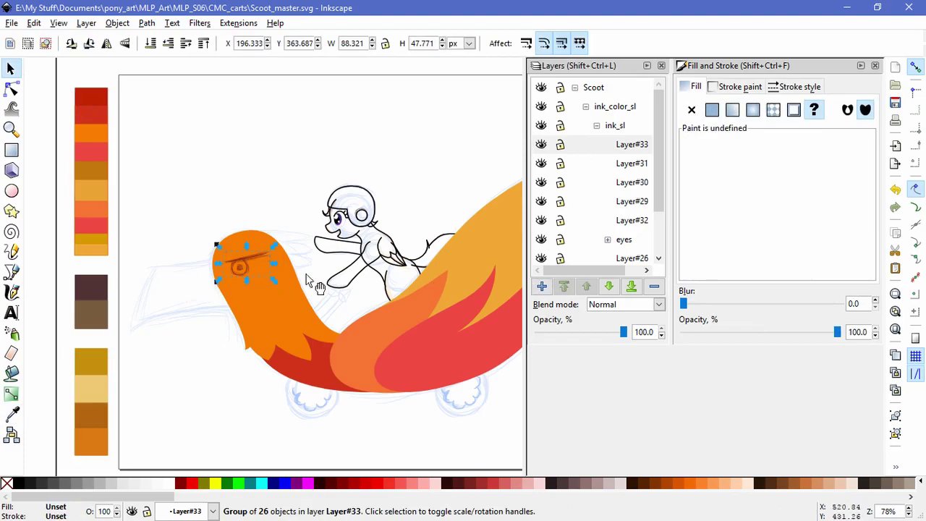
pyautogui.press('d')
pyautogui.click(91, 96)
pyautogui.click(749, 194)
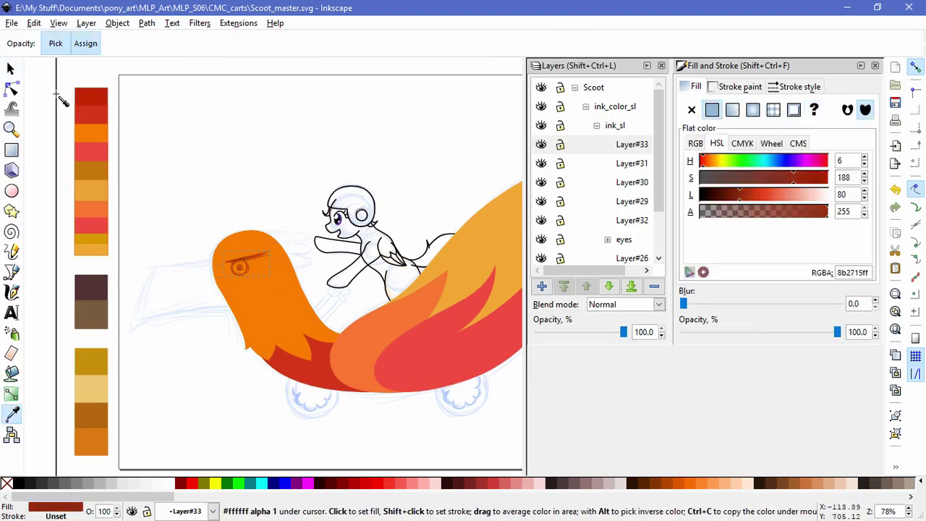
pyautogui.press('s')
pyautogui.press('Escape')
# Paint a yellow iris inside the eye with the Calligraphy tool.
pyautogui.scroll(3, 205, 280)
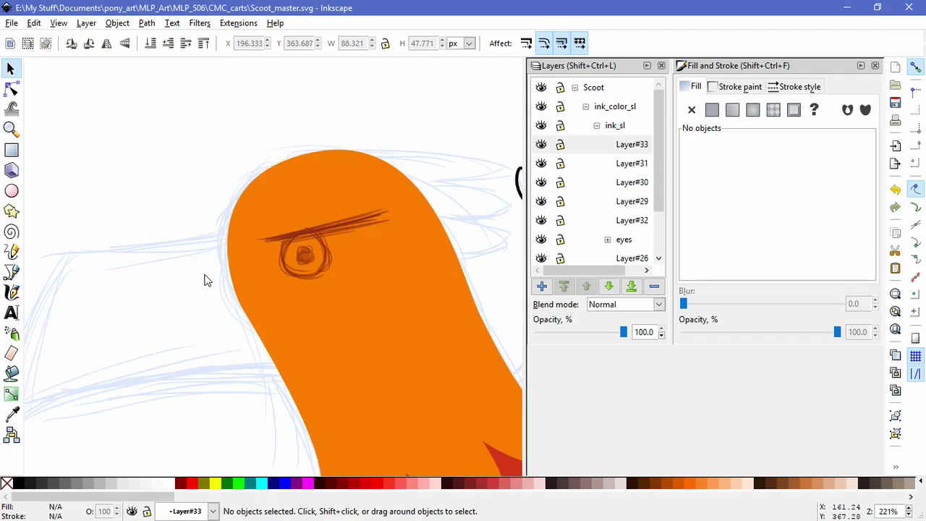
pyautogui.press('c')
pyautogui.moveTo(340, 250); pyautogui.dragTo(405, 335)
pyautogui.hotkey('ctrl', 'z')
pyautogui.moveTo(312, 254); pyautogui.dragTo(362, 318)
pyautogui.hotkey('ctrl', 'z')
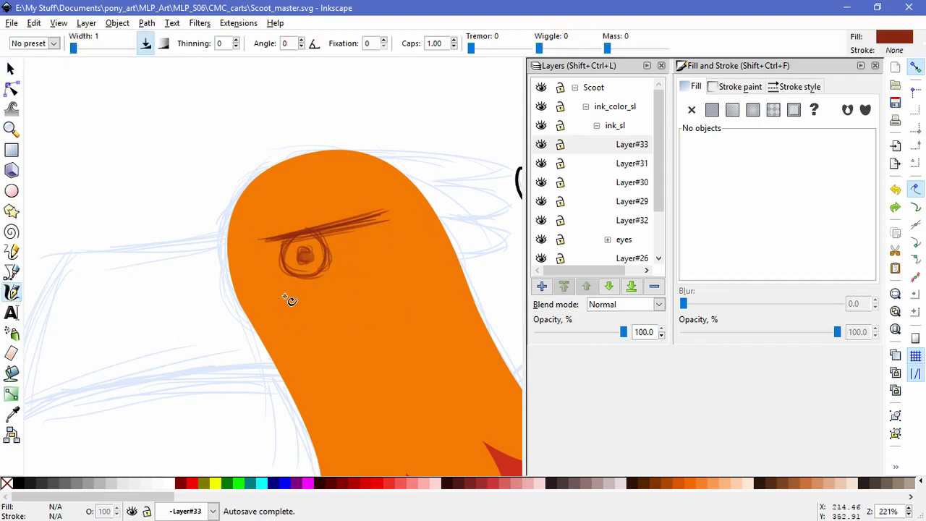
pyautogui.click(216, 484)
pyautogui.moveTo(308, 249); pyautogui.dragTo(302, 270)
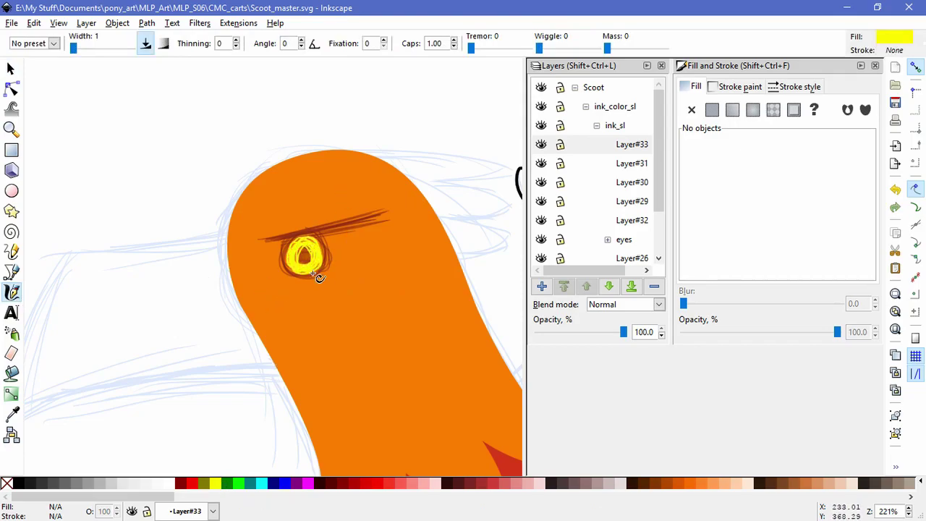
# Check the yellow iris and dark red brow group, then lock the eyes layer.
pyautogui.press('s')
pyautogui.click(304, 255)
pyautogui.click(167, 265)
pyautogui.click(346, 216)
pyautogui.press('Escape')
pyautogui.scroll(-4, 380, 325)
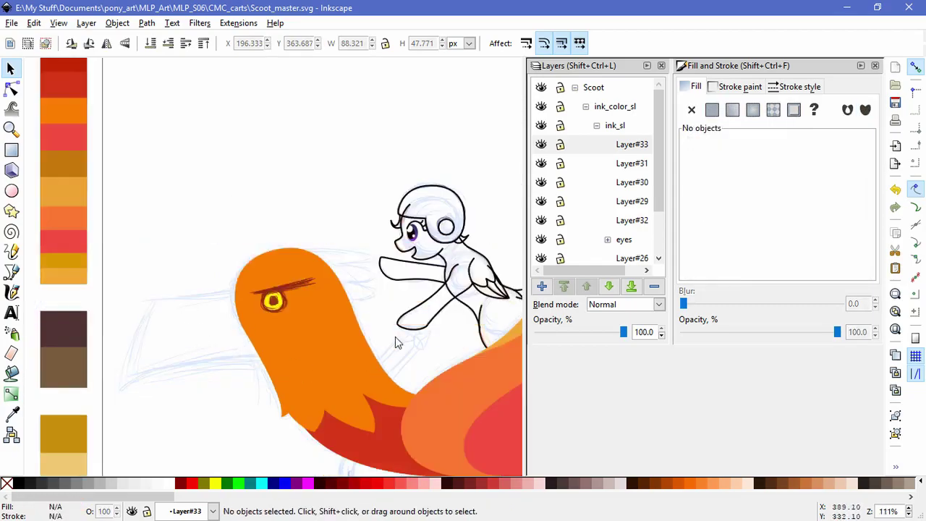
pyautogui.click(560, 259)
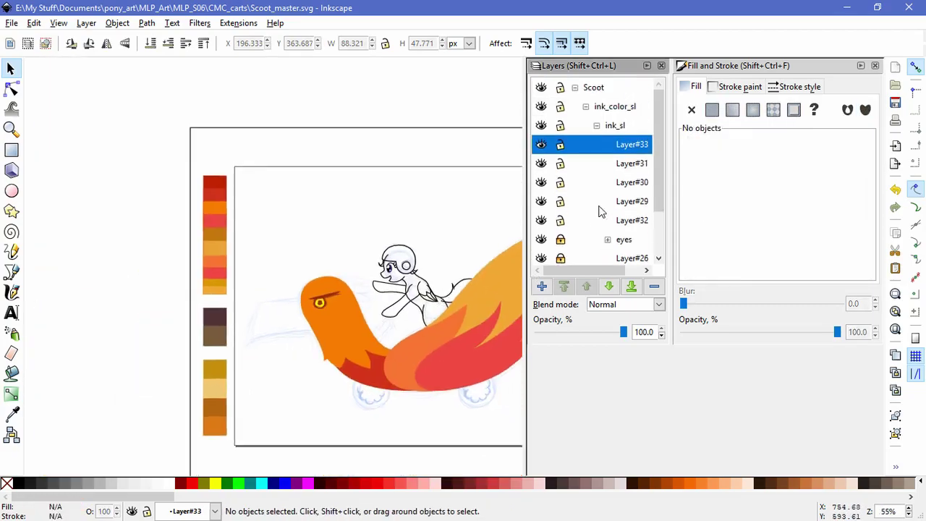
# Trace a new lobed crest shape atop the phoenix's orange head with the Bezier tool.
pyautogui.click(346, 318)
pyautogui.click(13, 270)
pyautogui.scroll(6, 362, 289)
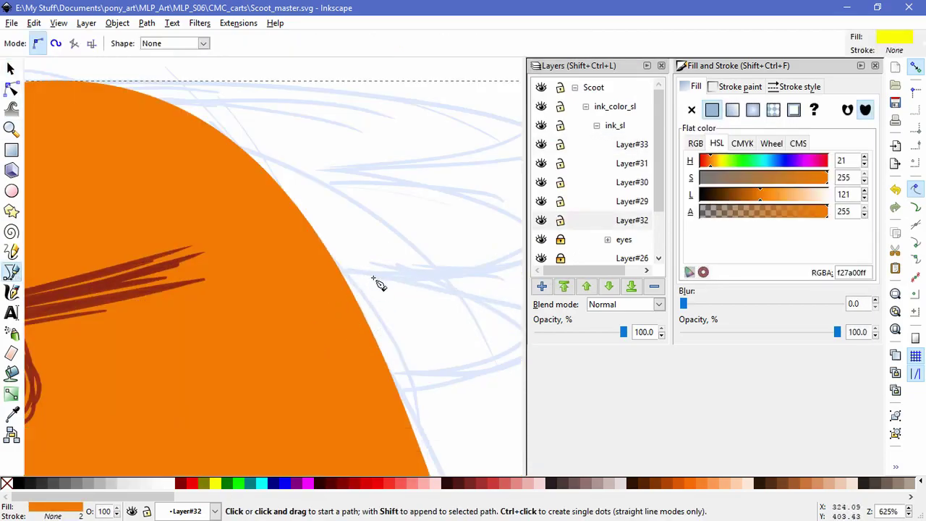
pyautogui.click(120, 139)
pyautogui.moveTo(388, 149); pyautogui.dragTo(406, 151)
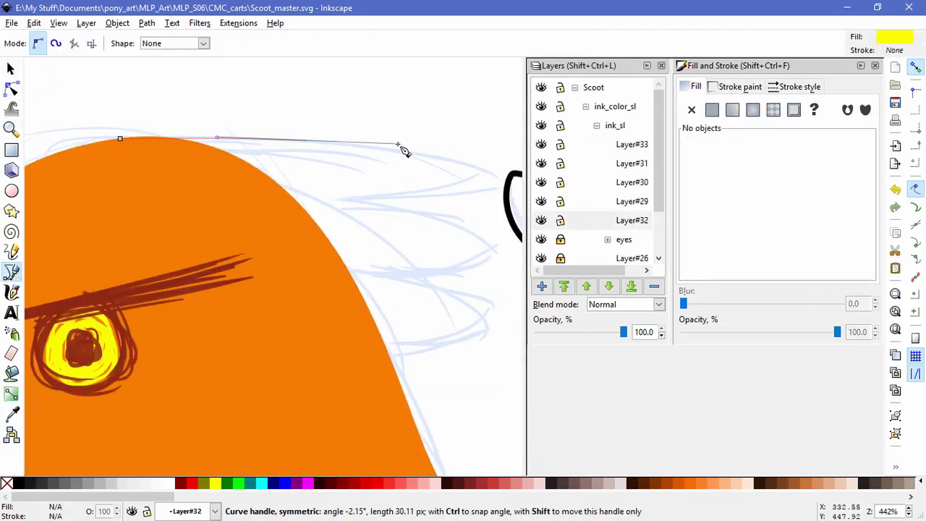
pyautogui.click(515, 188)
pyautogui.moveTo(438, 216); pyautogui.dragTo(471, 229)
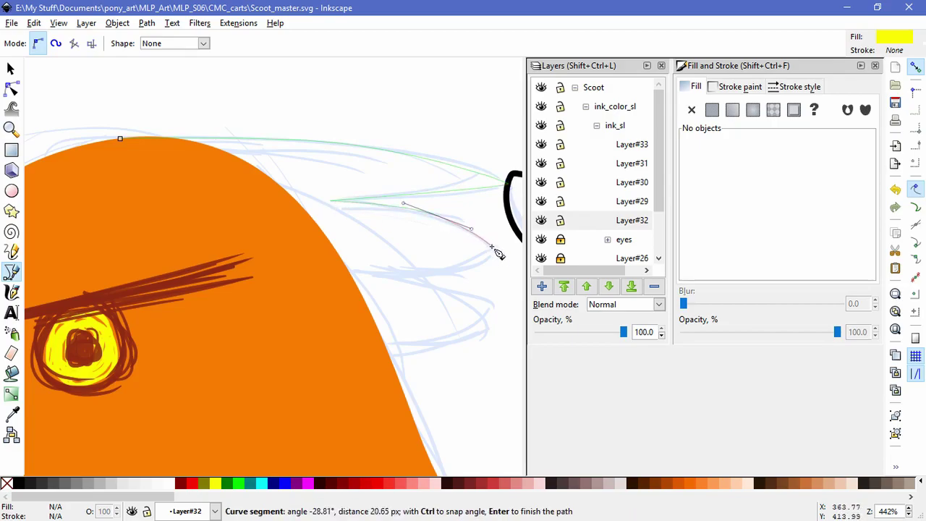
pyautogui.moveTo(467, 272); pyautogui.dragTo(380, 274)
pyautogui.click(441, 288)
pyautogui.click(496, 327)
pyautogui.click(425, 362)
pyautogui.click(358, 360)
pyautogui.press('Return')
# Fill the crest with the bird's orange, #f27a00.
pyautogui.press('d')
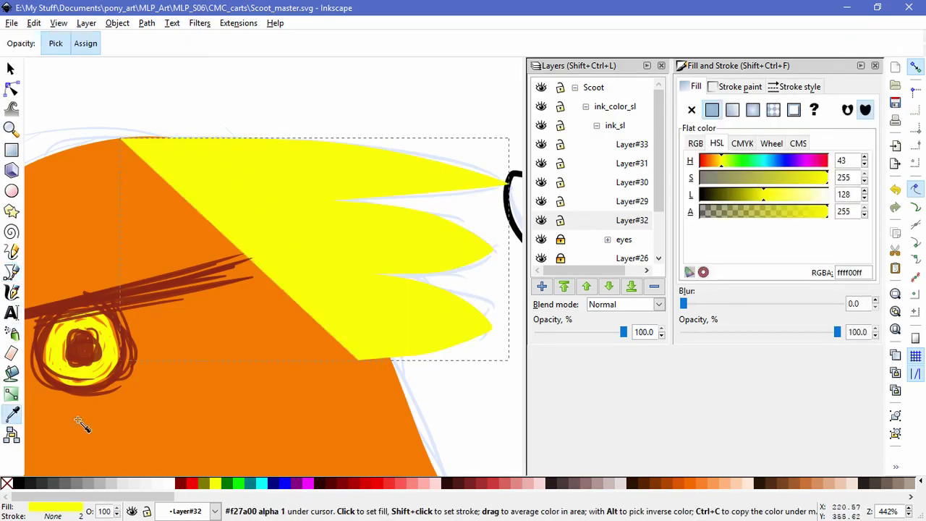
pyautogui.click(104, 149)
pyautogui.click(11, 88)
pyautogui.click(429, 352)
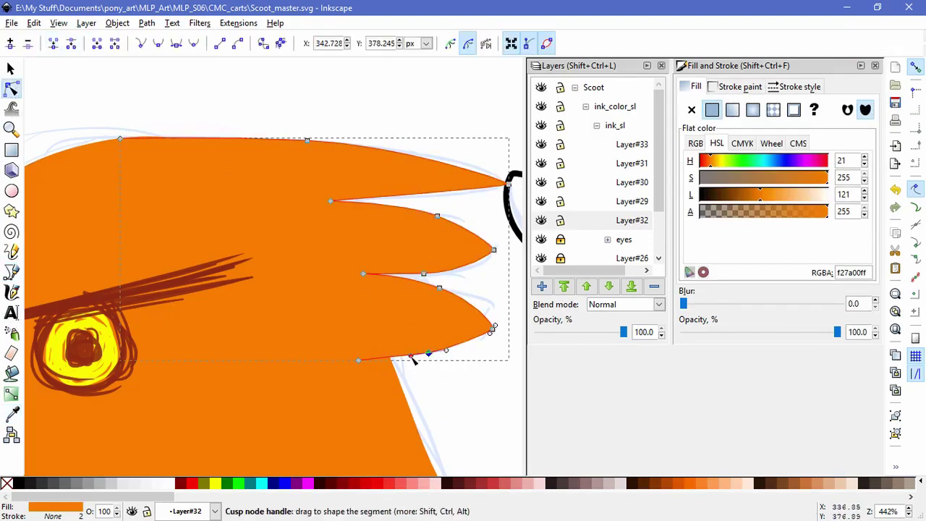
# Reshape the curves and pointed tips of the upper and lower lobes.
pyautogui.moveTo(446, 350); pyautogui.dragTo(457, 352)
pyautogui.click(122, 138)
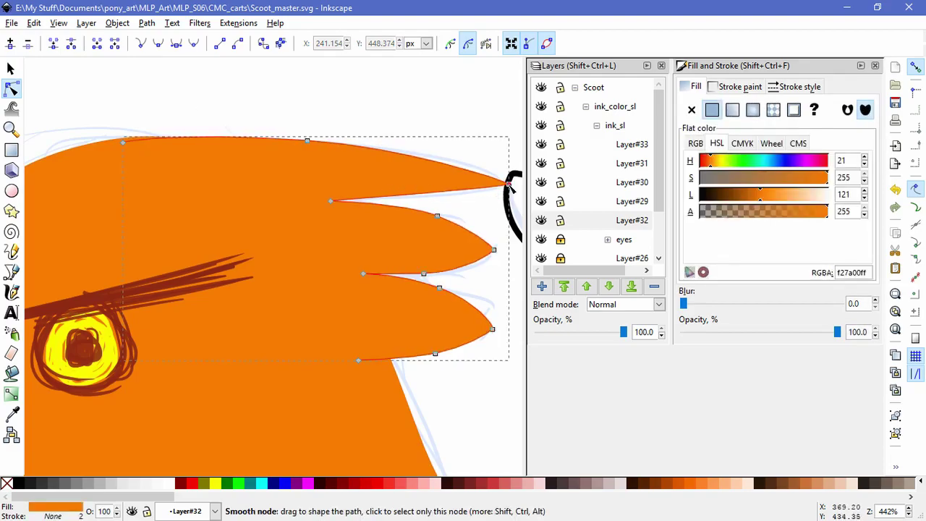
pyautogui.click(493, 249)
pyautogui.moveTo(494, 249); pyautogui.dragTo(499, 243)
pyautogui.moveTo(437, 216); pyautogui.dragTo(430, 210)
pyautogui.moveTo(500, 247); pyautogui.dragTo(502, 248)
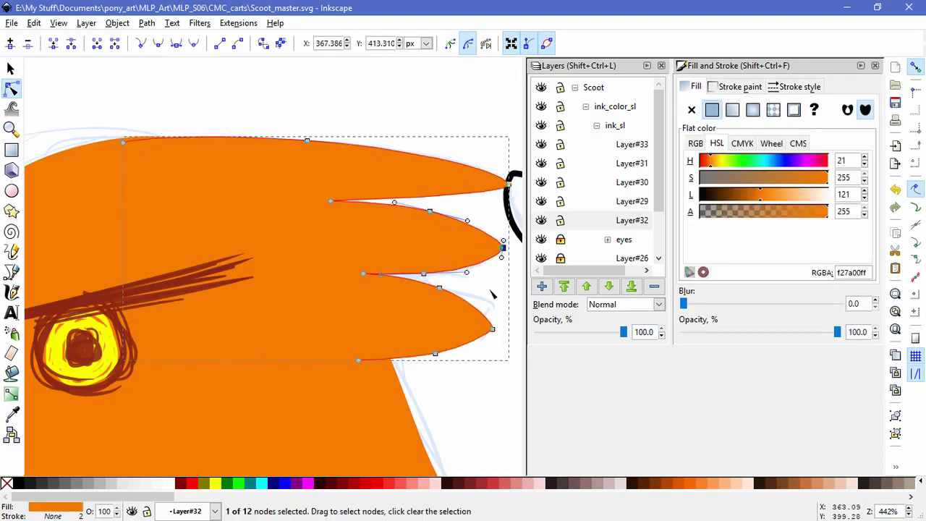
pyautogui.moveTo(424, 274); pyautogui.dragTo(442, 273)
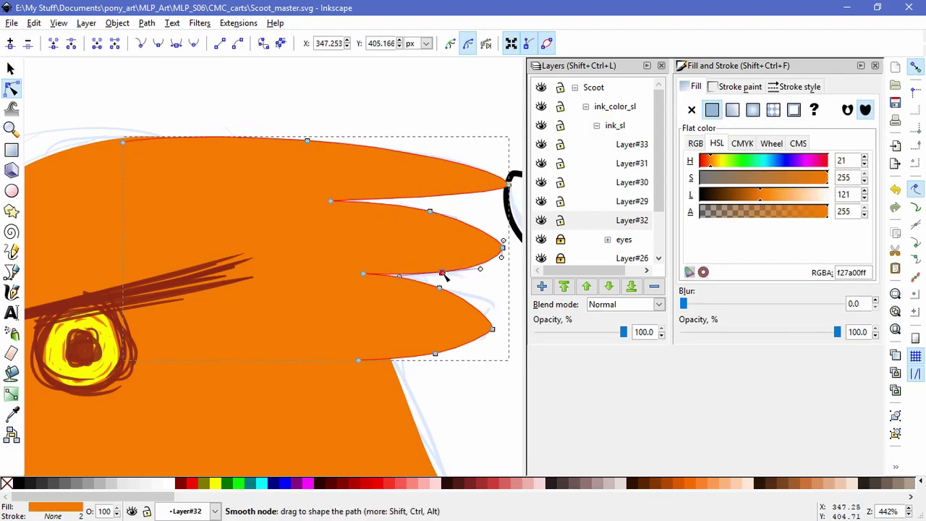
pyautogui.click(498, 293)
pyautogui.scroll(-5, 497, 292)
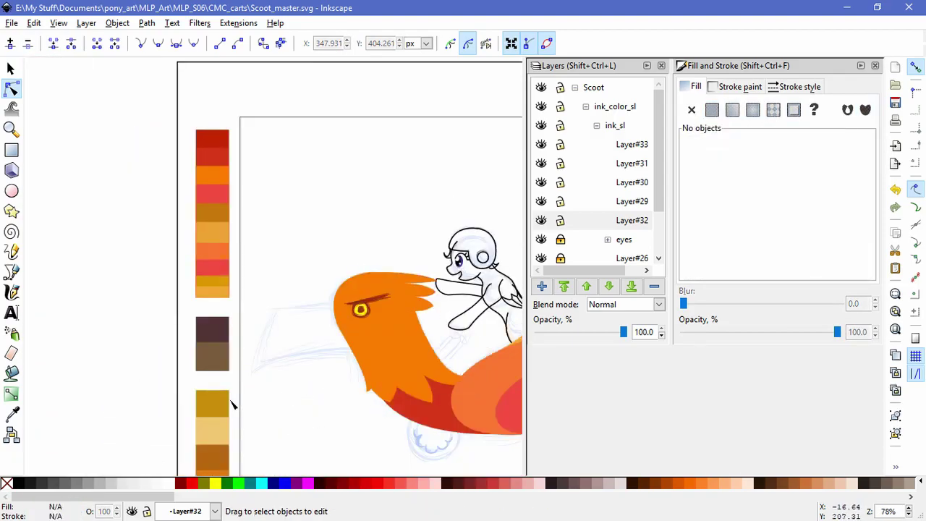
# Hide Layer#32, make Layer#33 current, and draw the beak's curved lower edge.
pyautogui.click(541, 221)
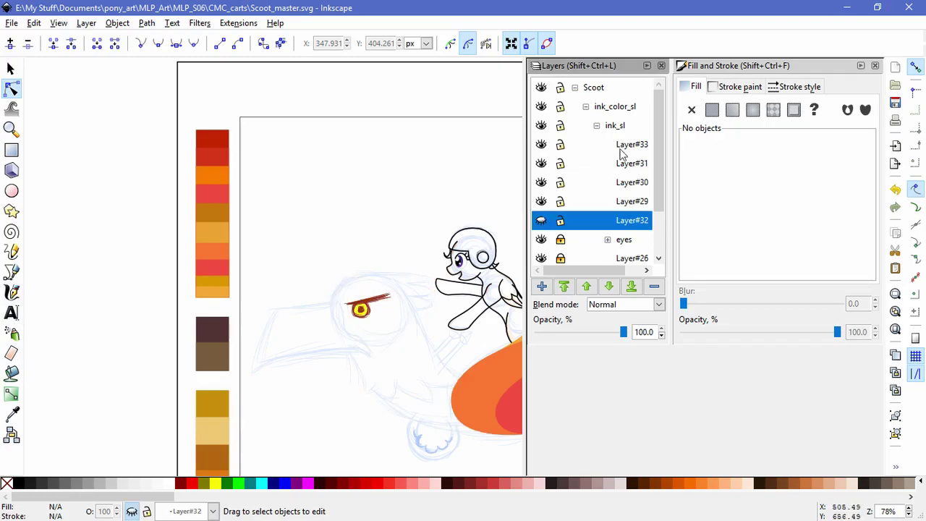
pyautogui.click(568, 147)
pyautogui.press('b')
pyautogui.scroll(1, 380, 364)
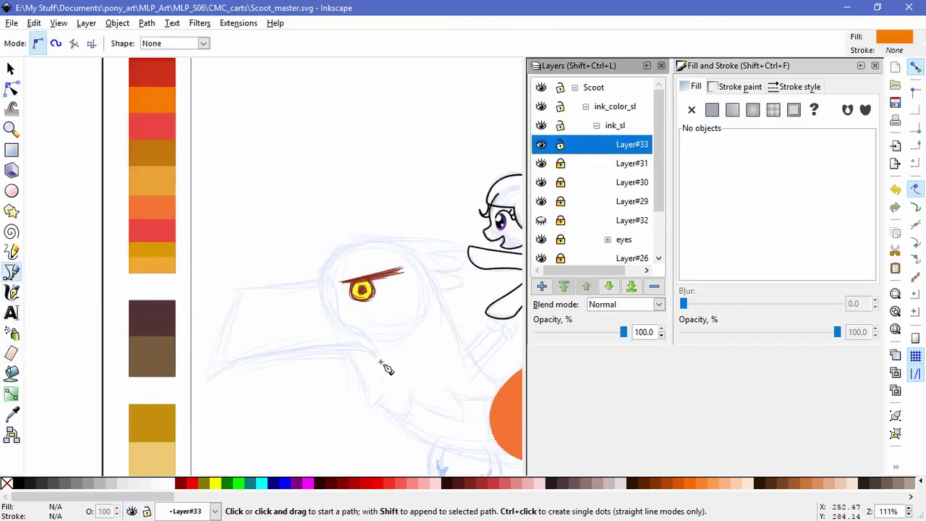
pyautogui.click(380, 362)
pyautogui.moveTo(210, 378)
pyautogui.mouseDown()
pyautogui.moveTo(189, 372)
pyautogui.moveTo(210, 382)
pyautogui.mouseUp()
pyautogui.press('Return')
# Remove the new path's fill and bend the beak's lower edge curve.
pyautogui.click(691, 86)
pyautogui.click(692, 109)
pyautogui.click(735, 86)
pyautogui.press('n')
pyautogui.moveTo(269, 355); pyautogui.dragTo(226, 367)
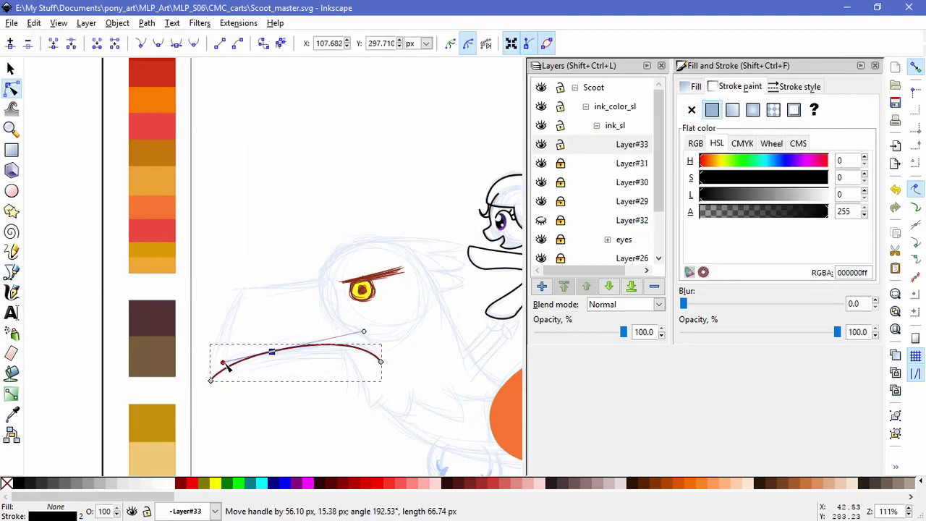
# Continue the path up and over to close a hooked beak outline beside the eye.
pyautogui.click(16, 274)
pyautogui.click(211, 380)
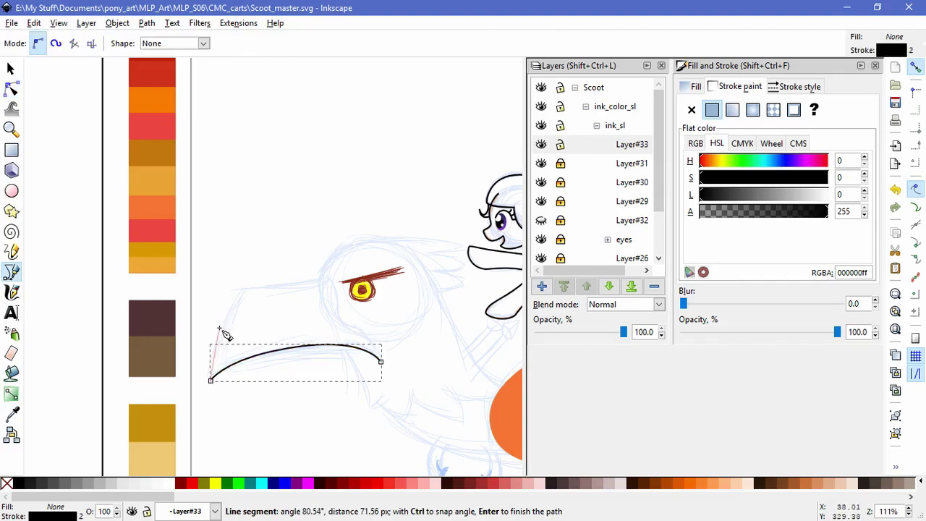
pyautogui.click(240, 288)
pyautogui.click(305, 280)
pyautogui.moveTo(330, 275); pyautogui.dragTo(335, 286)
pyautogui.moveTo(361, 327); pyautogui.dragTo(363, 328)
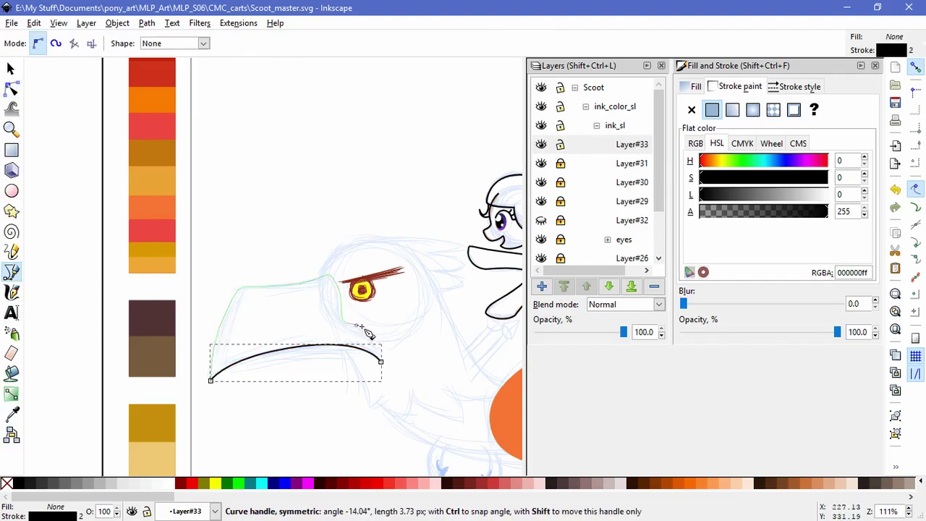
pyautogui.moveTo(381, 361); pyautogui.dragTo(382, 385)
# Round the beak's lower-left corner and fill it golden orange #e7a336.
pyautogui.click(11, 87)
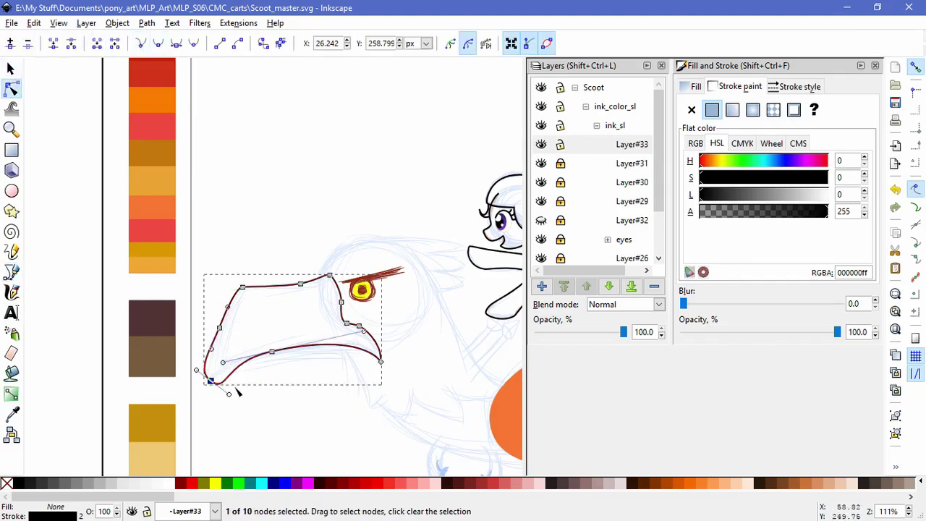
pyautogui.scroll(3, 240, 391)
pyautogui.moveTo(124, 342); pyautogui.dragTo(149, 356)
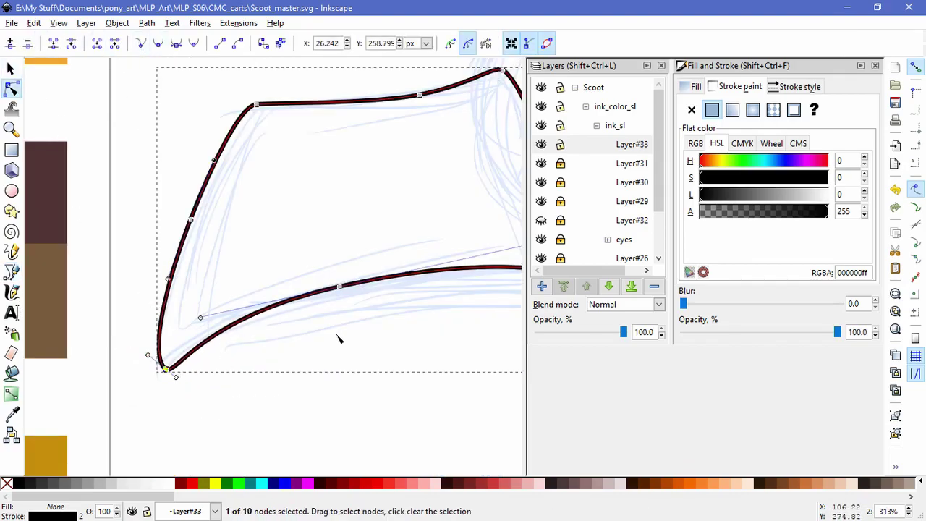
pyautogui.scroll(-2, 371, 341)
pyautogui.click(366, 330)
pyautogui.click(366, 337)
pyautogui.scroll(3, 391, 208)
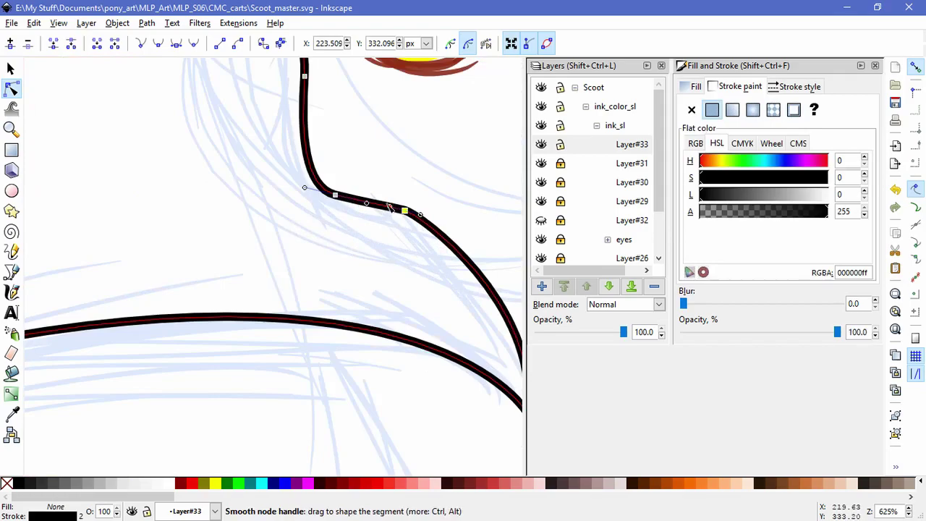
pyautogui.scroll(-3, 332, 217)
pyautogui.click(231, 231)
pyautogui.click(295, 261)
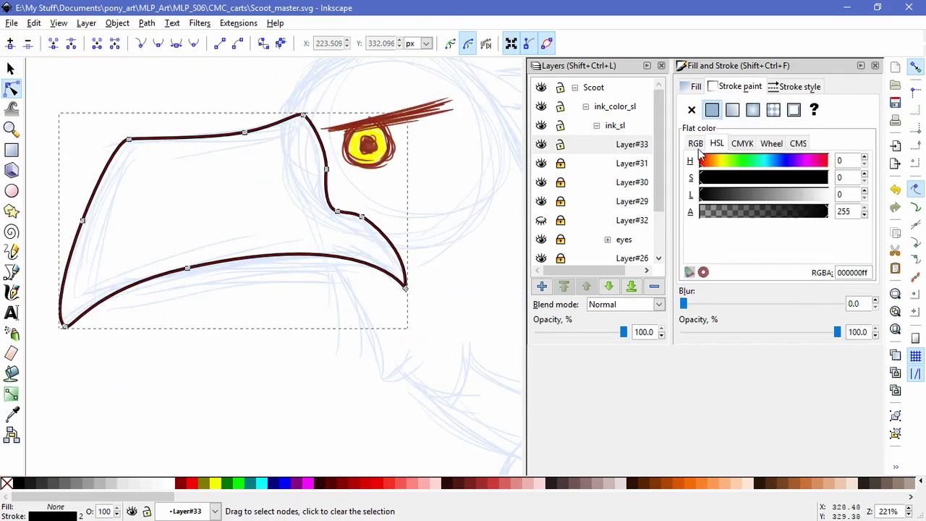
pyautogui.scroll(-2, 337, 285)
pyautogui.click(10, 416)
pyautogui.click(145, 105)
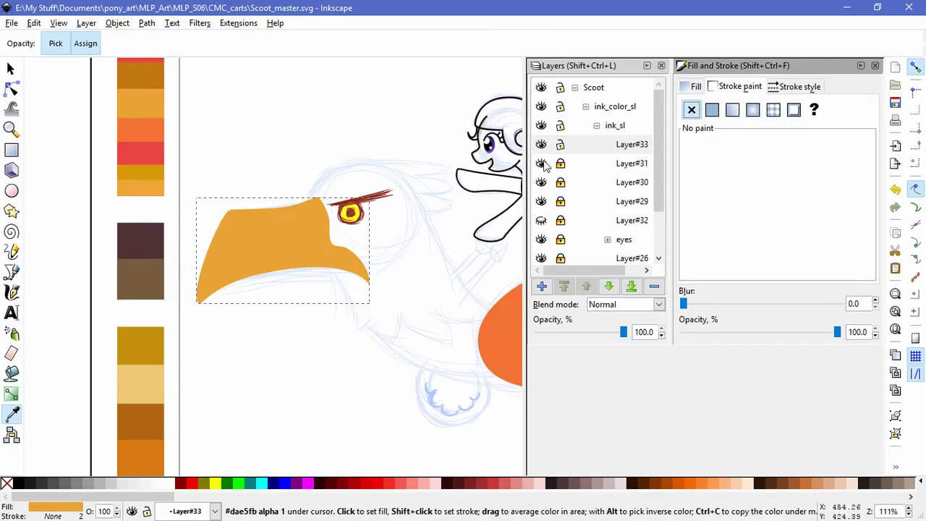
# Show the orange body layer again and outline a closed shape along the beak's top.
pyautogui.click(542, 220)
pyautogui.press('b')
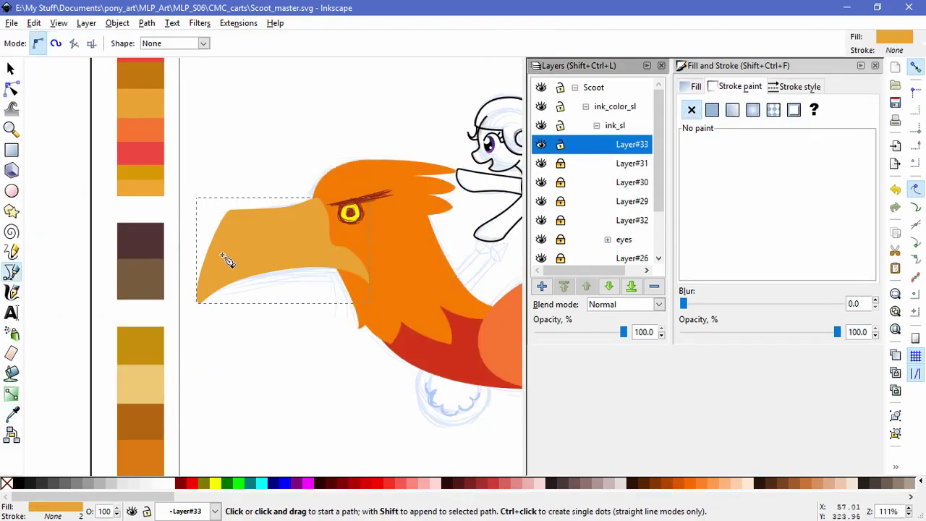
pyautogui.press('Escape')
pyautogui.keyDown('ctrl'); pyautogui.scroll(3, 265, 230); pyautogui.keyUp('ctrl')
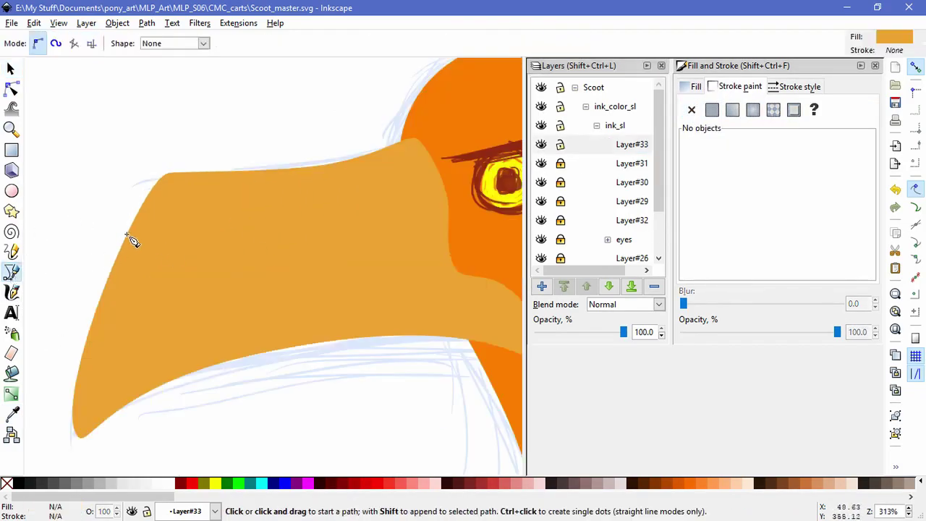
pyautogui.click(109, 260)
pyautogui.moveTo(288, 196); pyautogui.dragTo(333, 194)
pyautogui.click(494, 141)
pyautogui.click(394, 101)
pyautogui.click(138, 113)
pyautogui.click(66, 196)
pyautogui.click(110, 260)
pyautogui.keyDown('ctrl'); pyautogui.scroll(-4, 80, 304); pyautogui.keyUp('ctrl')
# Fill the new shape with red (#e84341) and lower it beneath the orange beak.
pyautogui.press('d')
pyautogui.click(116, 130)
pyautogui.click(110, 173)
pyautogui.press('n')
pyautogui.click(147, 22)
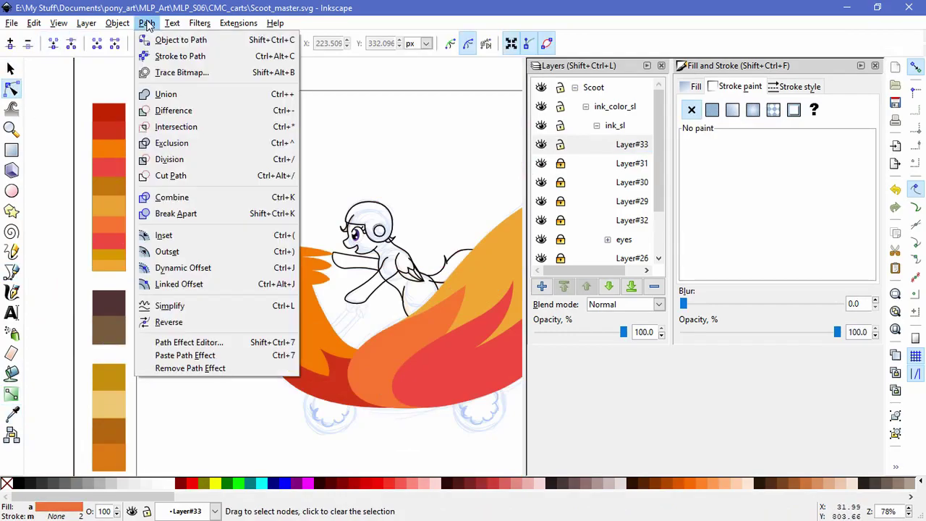
pyautogui.click(253, 190)
# Mask the red shape with the beak so it shows only inside the beak.
pyautogui.press('s')
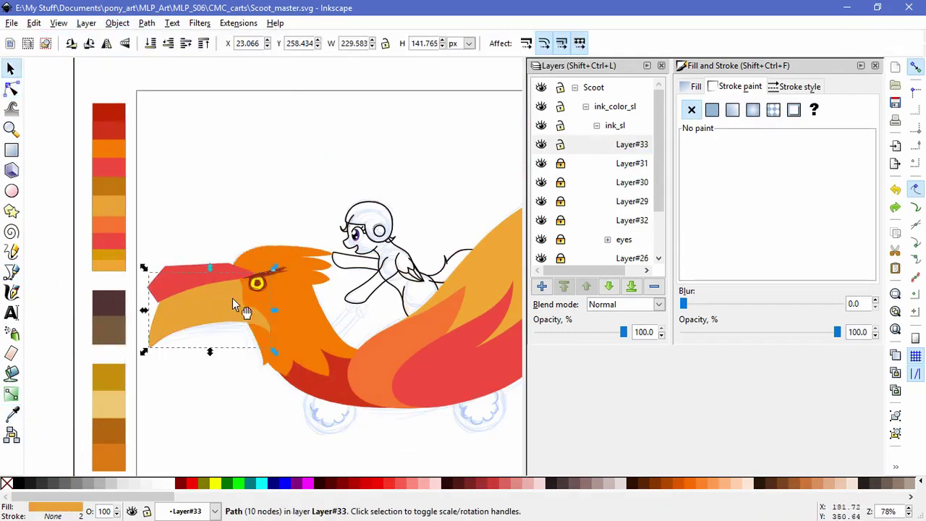
pyautogui.click(692, 86)
pyautogui.keyDown('shift'); pyautogui.click(190, 288); pyautogui.keyUp('shift')
pyautogui.click(118, 22)
pyautogui.moveTo(217, 128)
pyautogui.click(300, 128)
# Reshape the mask path so the red band thins and curves along the beak's ridge.
pyautogui.press('n')
pyautogui.click(178, 316)
pyautogui.scroll(3, 170, 309)
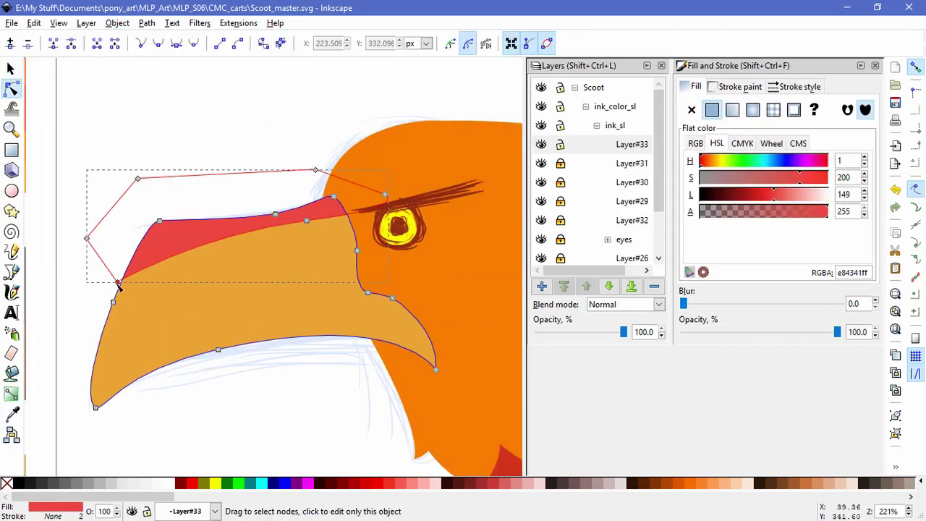
pyautogui.moveTo(307, 222); pyautogui.dragTo(258, 233)
pyautogui.click(259, 153)
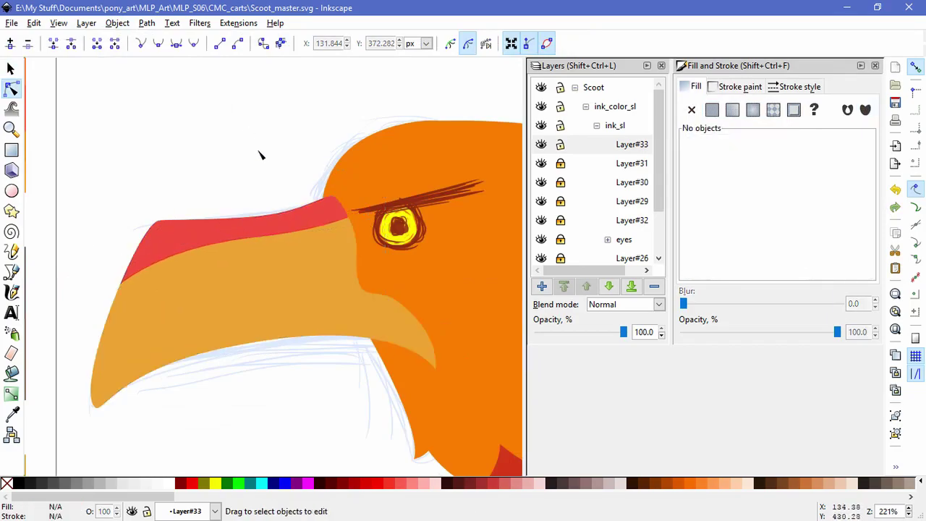
pyautogui.scroll(-1, 258, 153)
# Draw a small curved nostril path on the beak and fill it darker orange.
pyautogui.click(10, 273)
pyautogui.scroll(1, 300, 235)
pyautogui.click(272, 204)
pyautogui.click(292, 219)
pyautogui.click(273, 203)
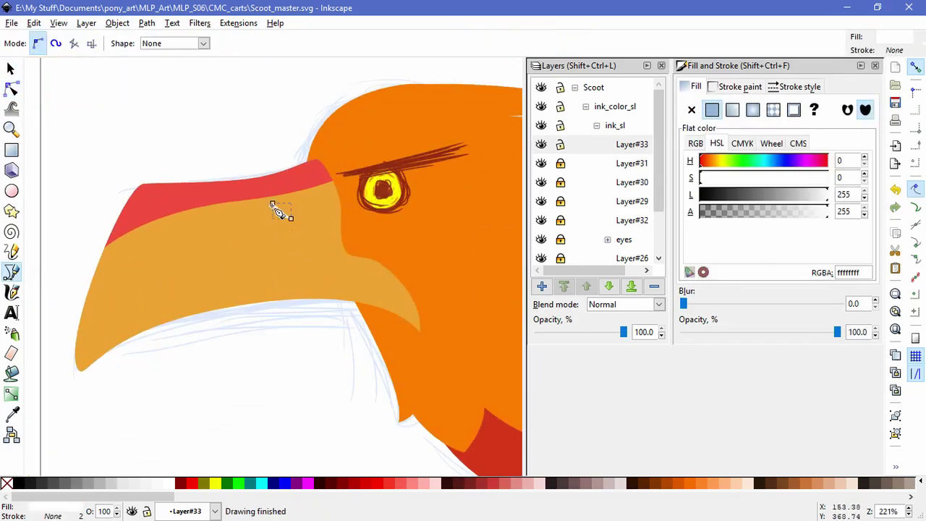
pyautogui.click(293, 219)
pyautogui.scroll(-2, 188, 384)
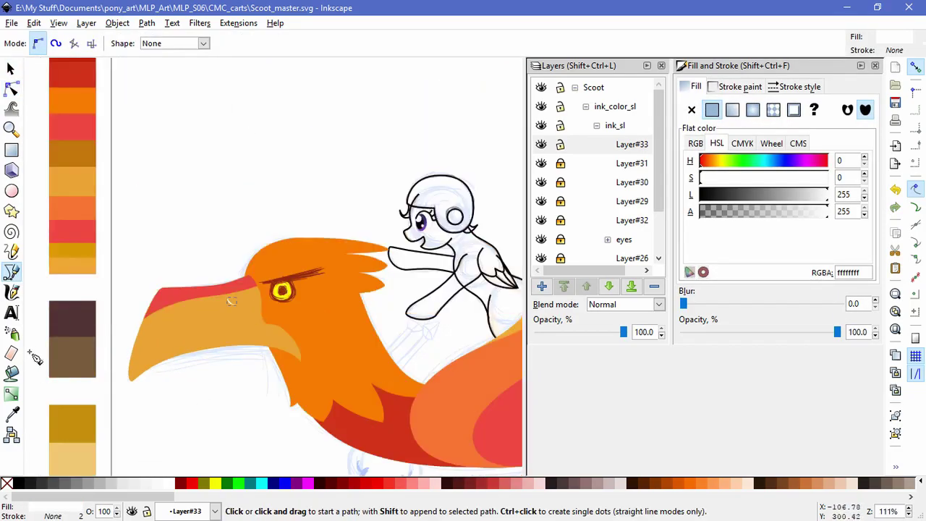
pyautogui.click(11, 413)
pyautogui.click(232, 300)
pyautogui.press('s')
pyautogui.scroll(2, 207, 302)
pyautogui.click(242, 208)
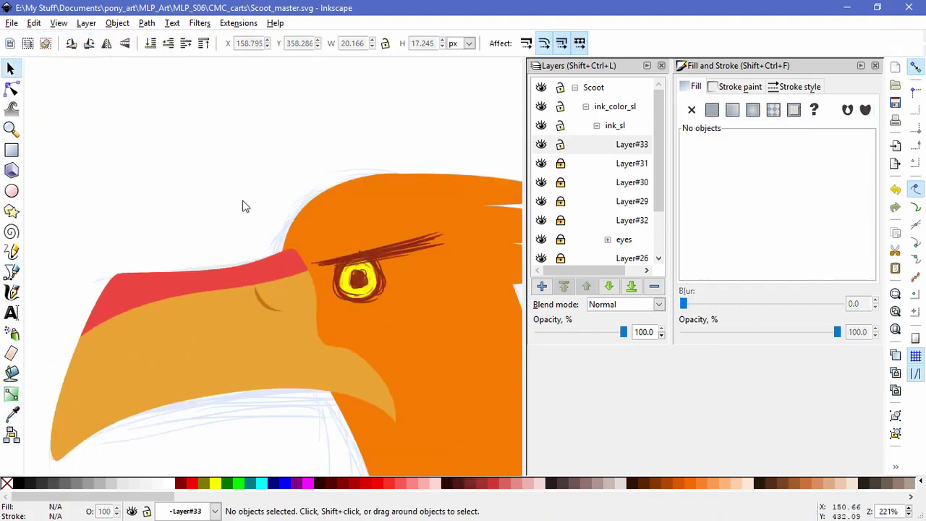
# Deselect the nostril and hide phoenix colour layers Layer#29 through Layer#33.
pyautogui.doubleClick(261, 301)
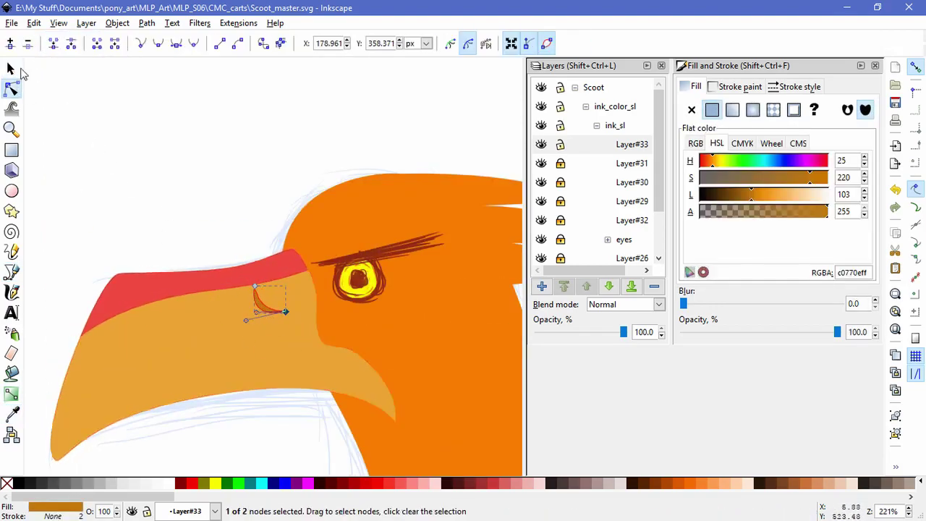
pyautogui.press('s')
pyautogui.click(256, 219)
pyautogui.scroll(-6, 342, 241)
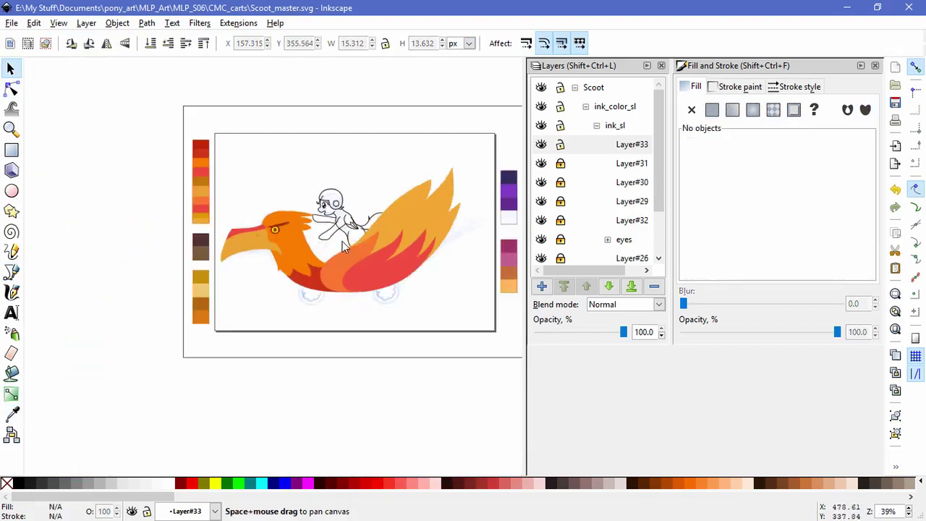
pyautogui.scroll(1, 438, 335)
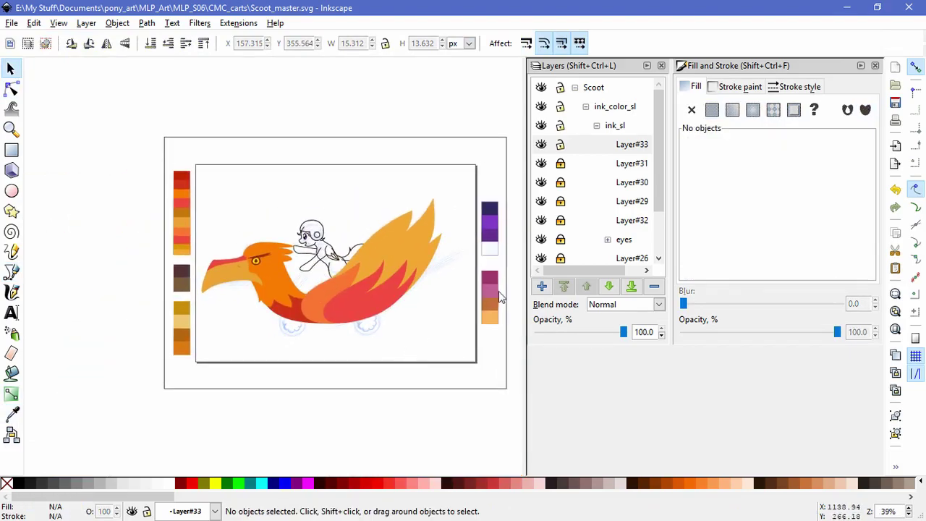
pyautogui.moveTo(541, 145); pyautogui.dragTo(543, 223)
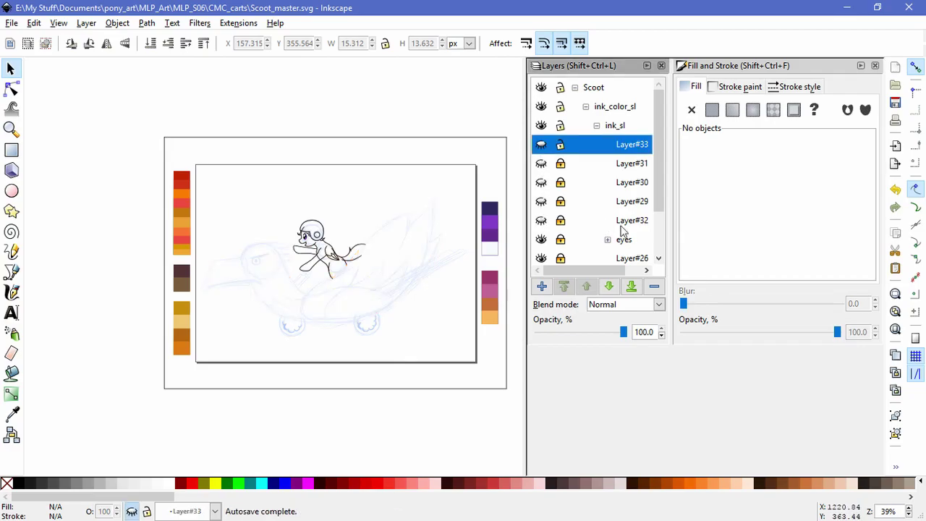
# Add Layer#34 and draw two closed triangles on the orange strip.
pyautogui.click(541, 286)
pyautogui.click(502, 316)
pyautogui.press('b')
pyautogui.scroll(2, 416, 293)
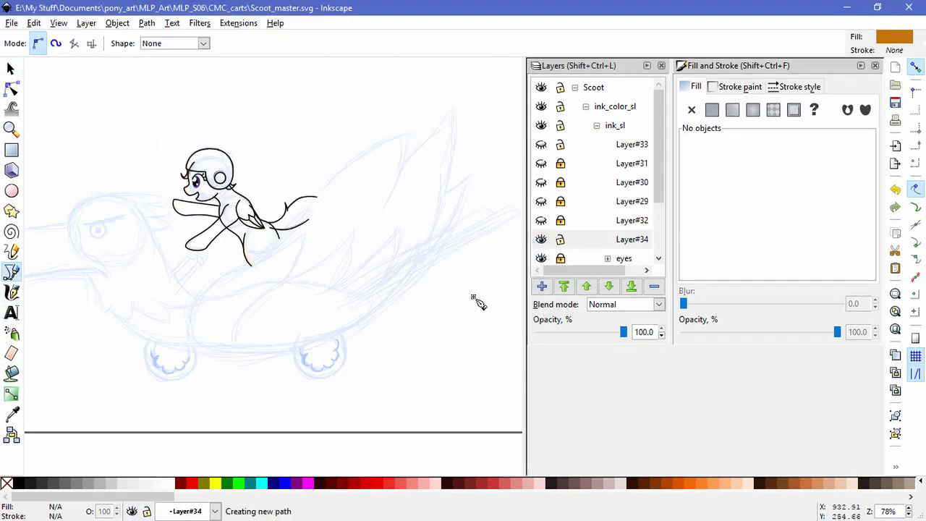
pyautogui.moveTo(477, 303); pyautogui.dragTo(355, 364)
pyautogui.click(204, 364)
pyautogui.click(397, 261)
pyautogui.click(400, 271)
pyautogui.click(204, 365)
pyautogui.click(362, 264)
pyautogui.click(202, 377)
pyautogui.click(360, 260)
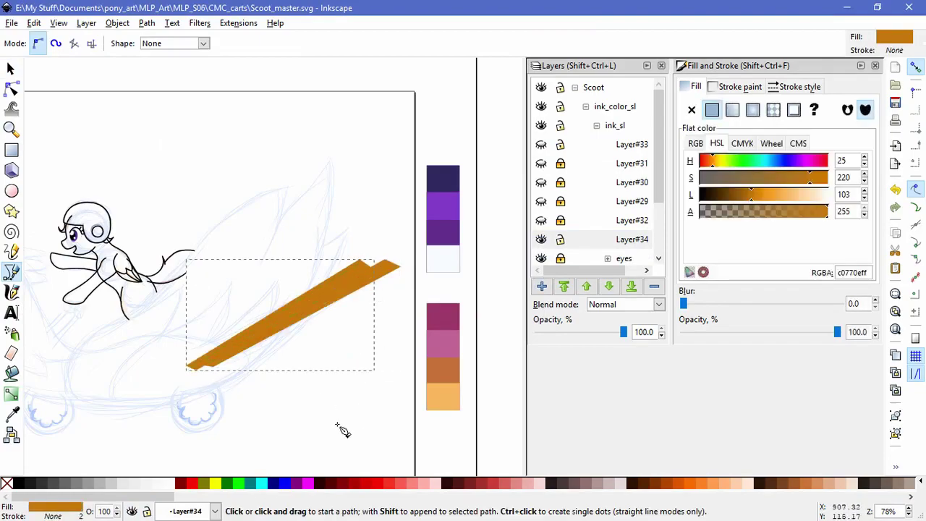
pyautogui.scroll(-3, 295, 375)
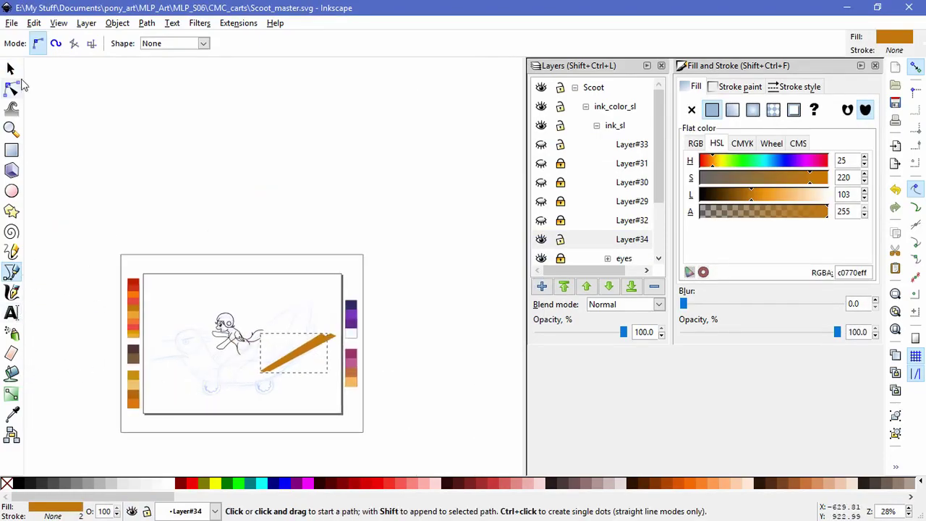
# Fill the second triangle with light orange (#ecc874) from the palette.
pyautogui.click(11, 68)
pyautogui.click(11, 87)
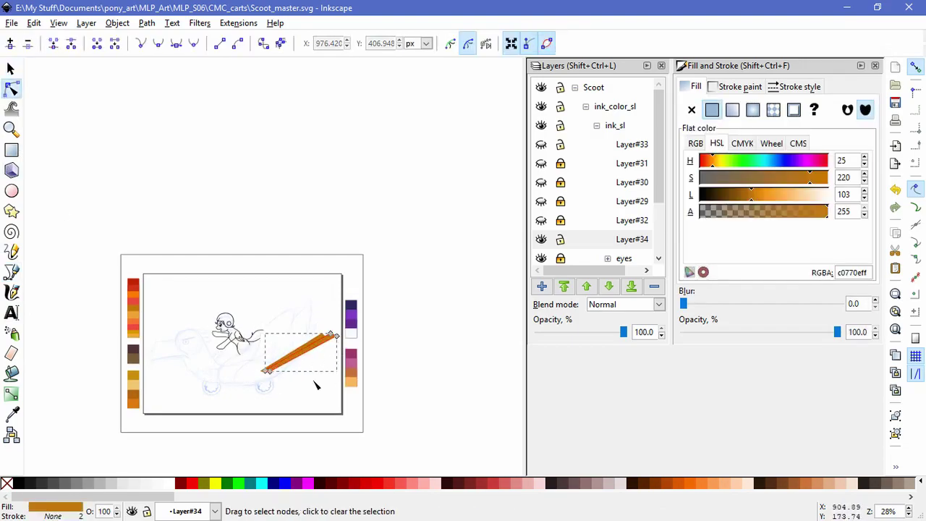
pyautogui.click(11, 415)
pyautogui.press('n')
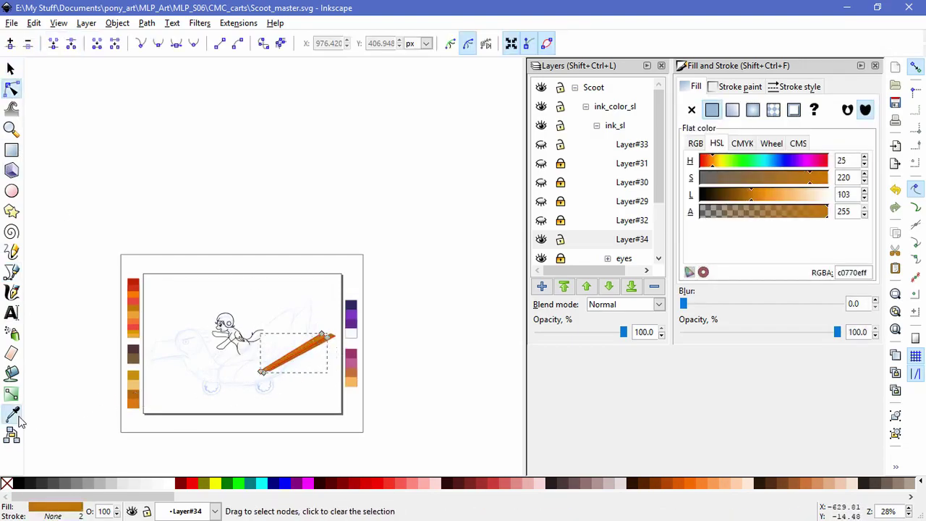
pyautogui.click(11, 414)
pyautogui.click(132, 404)
pyautogui.press('s')
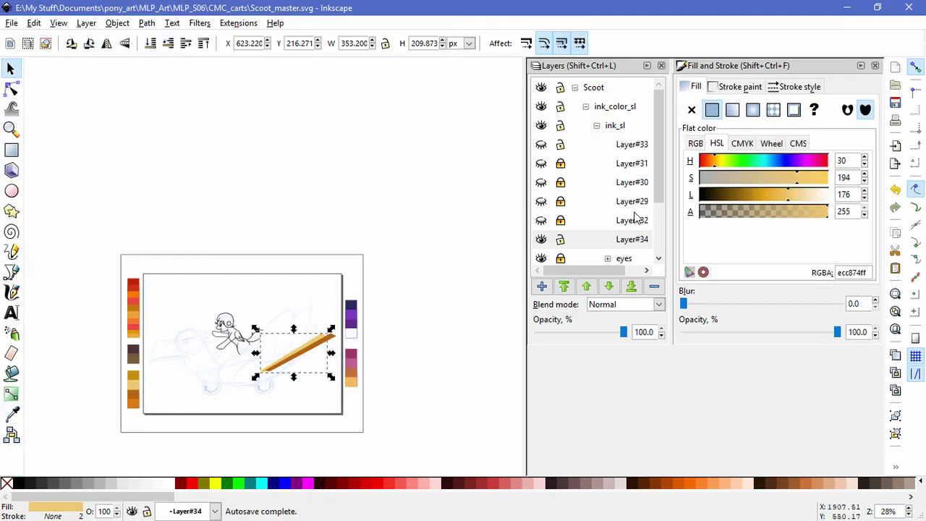
# Reveal the five hidden phoenix layers and add a new layer, Layer#35.
pyautogui.click(541, 220)
pyautogui.click(541, 144)
pyautogui.click(541, 162)
pyautogui.click(541, 181)
pyautogui.click(541, 200)
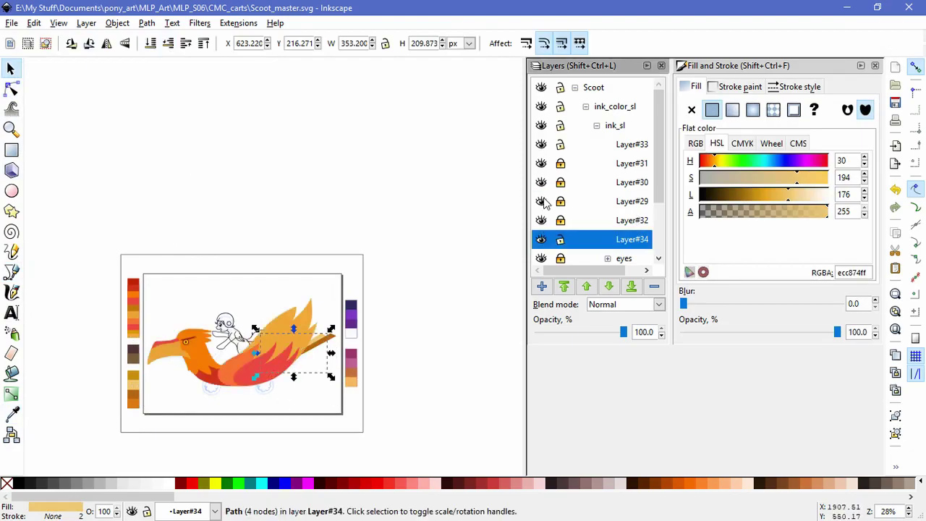
pyautogui.click(541, 286)
pyautogui.click(511, 308)
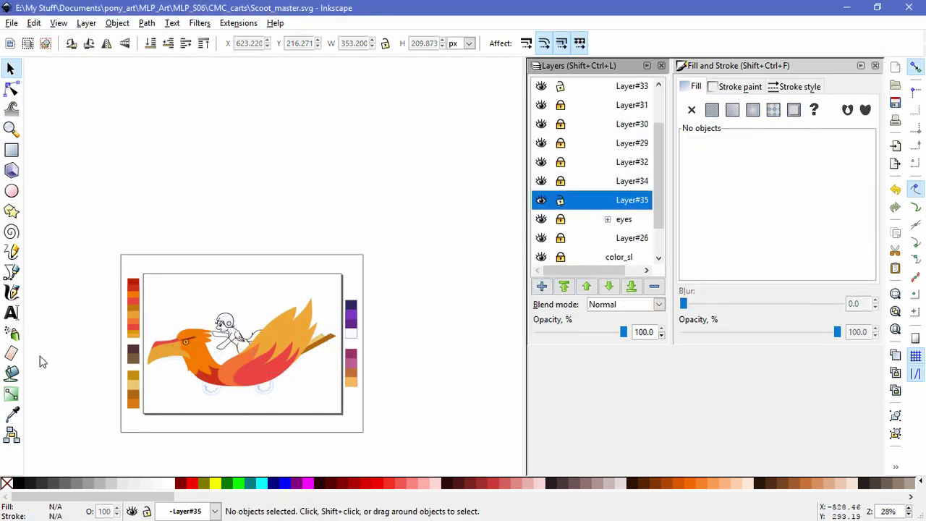
pyautogui.click(11, 191)
# Draw a wheel circle behind the phoenix's wing, colour it red, shrink it to about 79%, then fill it light orange.
pyautogui.scroll(5, 211, 401)
pyautogui.moveTo(165, 280); pyautogui.dragTo(280, 396)
pyautogui.press('End')
pyautogui.scroll(-2, 95, 385)
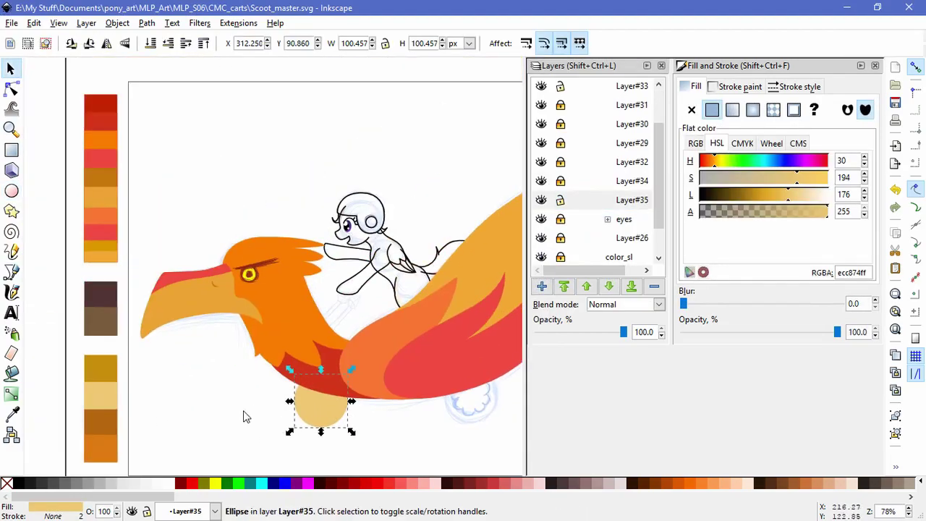
pyautogui.press('d')
pyautogui.click(105, 101)
pyautogui.press('s')
pyautogui.moveTo(351, 434); pyautogui.dragTo(345, 427)
pyautogui.press('d')
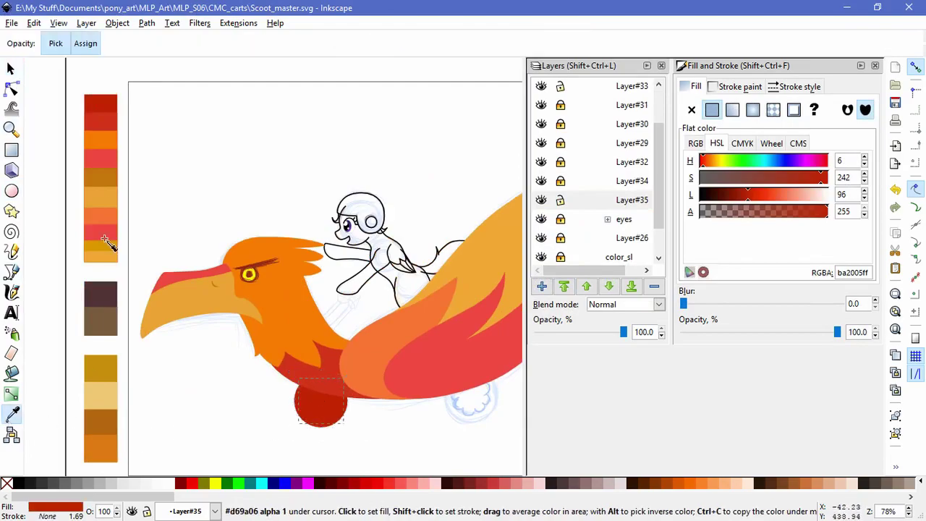
pyautogui.click(105, 188)
pyautogui.click(11, 68)
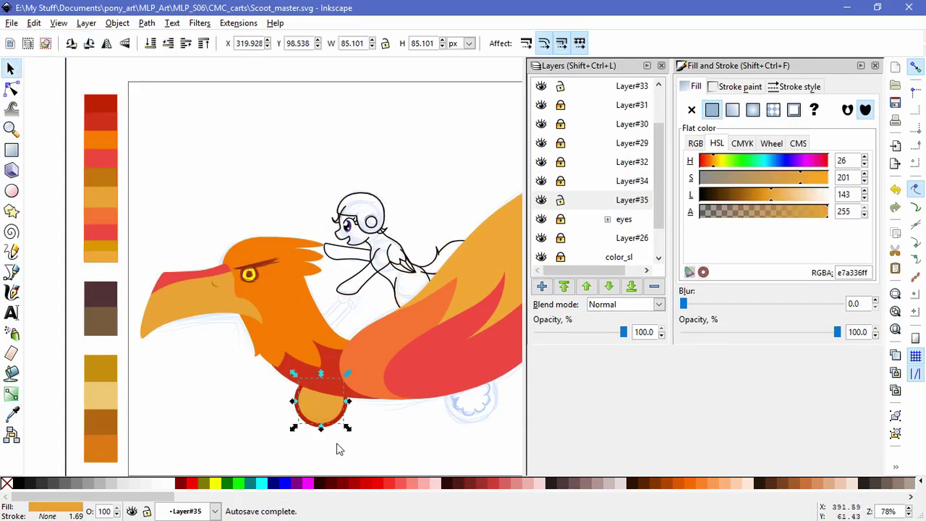
# Draw a closed six-petal flower outline beside the wheel with the Pen tool.
pyautogui.press('b')
pyautogui.keyDown('ctrl'); pyautogui.scroll(2, 231, 409); pyautogui.keyUp('ctrl')
pyautogui.click(233, 391)
pyautogui.moveTo(247, 386); pyautogui.dragTo(279, 393)
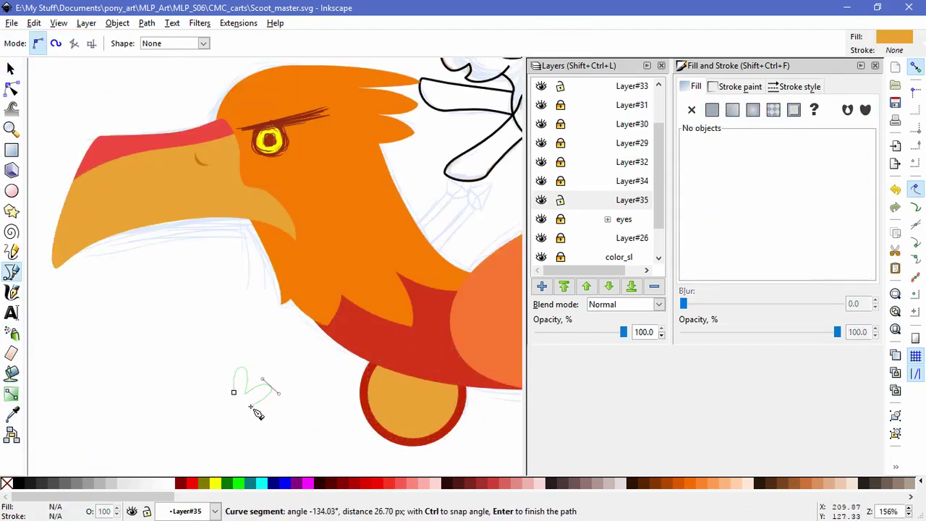
pyautogui.moveTo(217, 418); pyautogui.dragTo(207, 403)
pyautogui.click(234, 392)
pyautogui.scroll(1, 236, 399)
pyautogui.moveTo(195, 405); pyautogui.dragTo(201, 397)
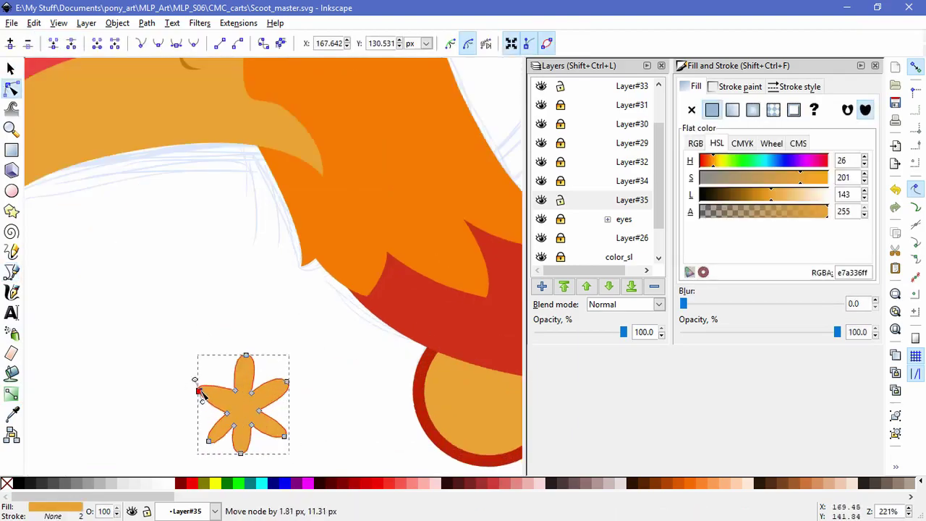
pyautogui.click(254, 434)
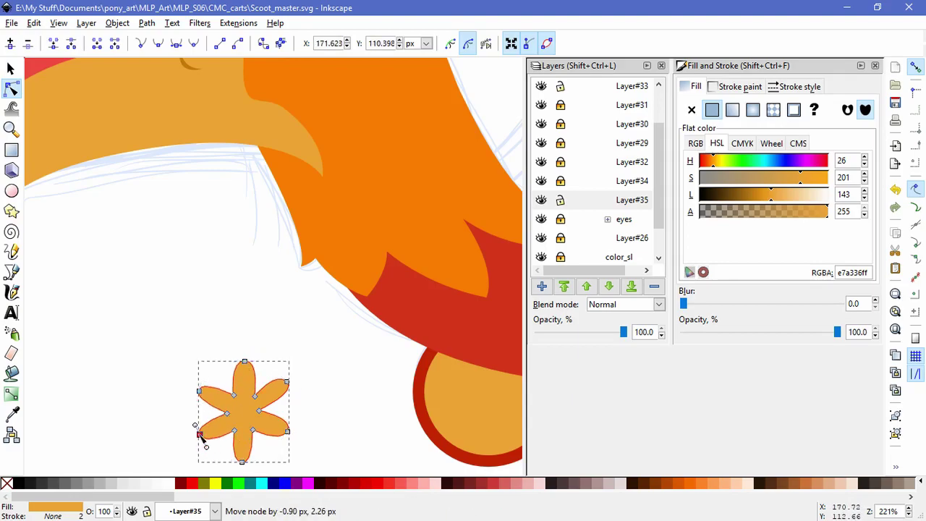
# Adjust the flower's petal nodes, pulling the inner top node upward to round the petals.
pyautogui.press('s')
pyautogui.scroll(-1, 306, 439)
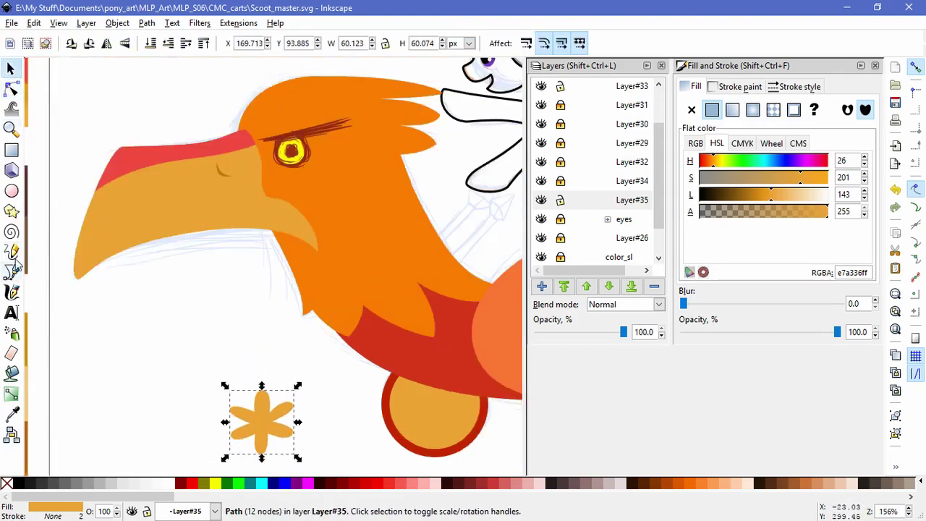
pyautogui.press('n')
pyautogui.scroll(2, 274, 447)
pyautogui.moveTo(239, 422); pyautogui.dragTo(228, 435)
pyautogui.moveTo(268, 380); pyautogui.dragTo(272, 361)
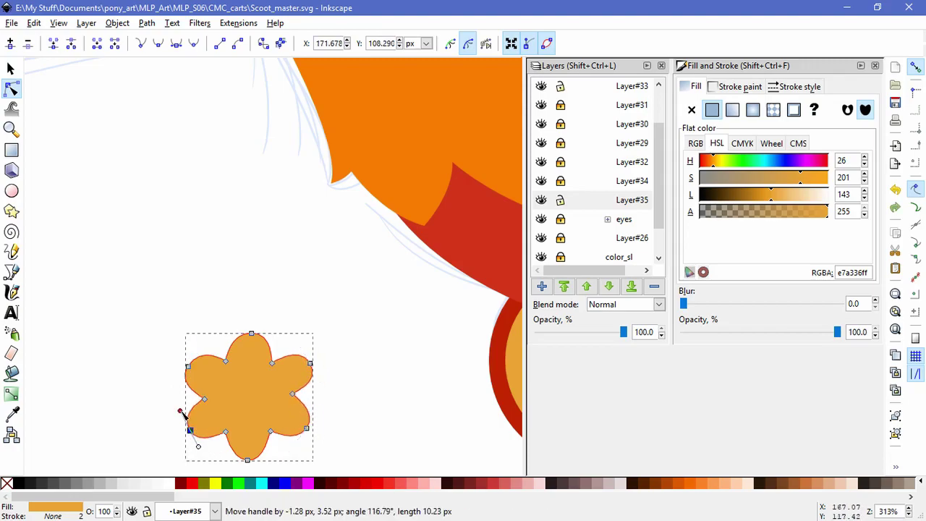
pyautogui.press('s')
pyautogui.scroll(-4, 420, 411)
# Fill the flower dark red (#7e1604) and move it onto the wheel.
pyautogui.press('d')
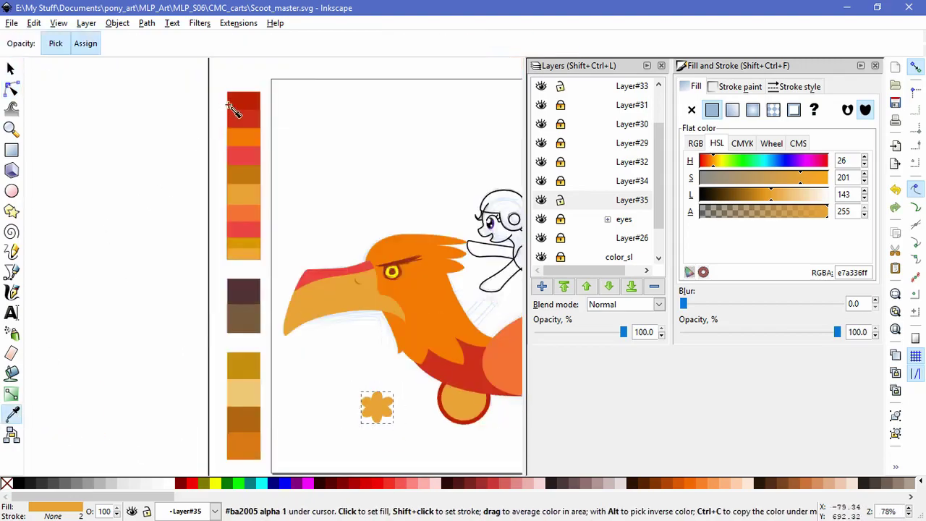
pyautogui.click(243, 100)
pyautogui.click(11, 70)
pyautogui.moveTo(377, 408); pyautogui.dragTo(464, 401)
pyautogui.scroll(1, 462, 424)
pyautogui.keyDown('shift'); pyautogui.click(462, 424); pyautogui.keyUp('shift')
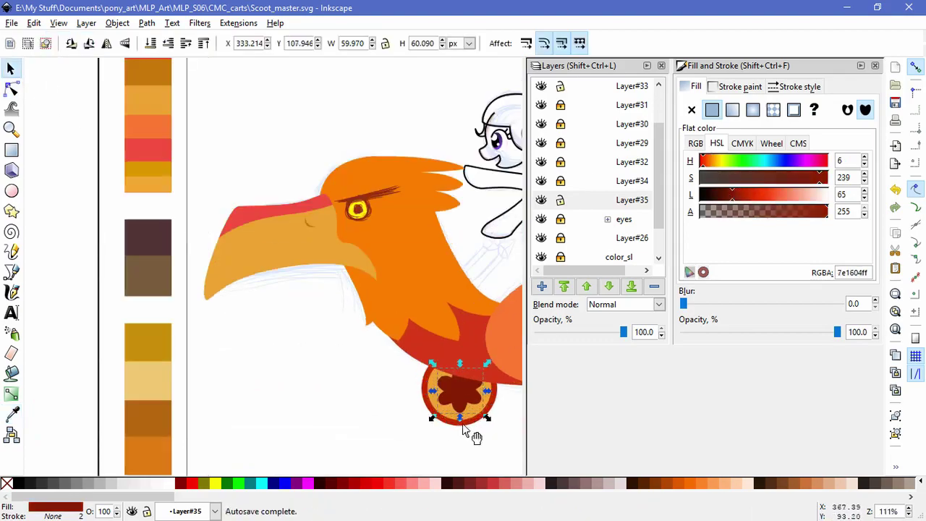
# Centre the flower hub on the wheel relative to the first selected object, then enlarge it about 121%.
pyautogui.click(118, 22)
pyautogui.click(159, 375)
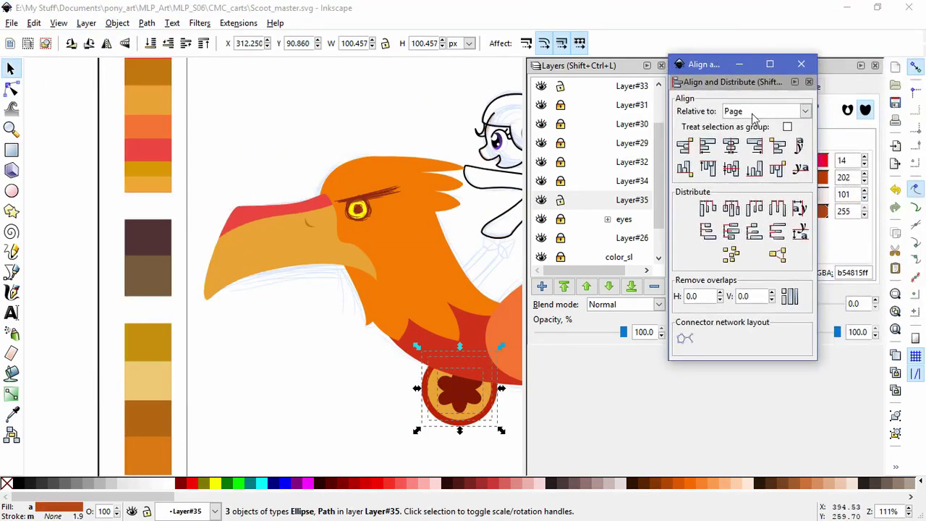
pyautogui.click(462, 441)
pyautogui.click(459, 394)
pyautogui.keyDown('shift'); pyautogui.click(448, 424); pyautogui.keyUp('shift')
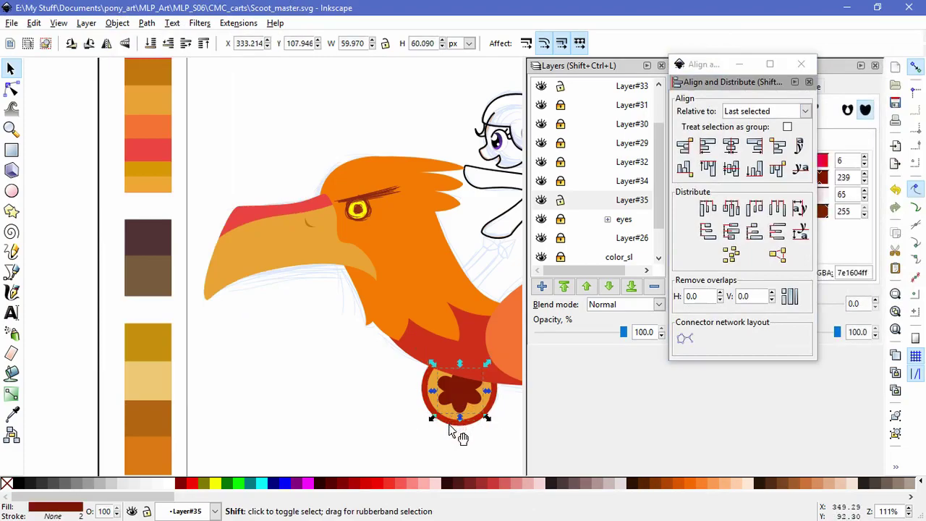
pyautogui.click(767, 110)
pyautogui.click(752, 130)
pyautogui.click(510, 371)
pyautogui.click(451, 426)
pyautogui.keyDown('shift'); pyautogui.click(465, 391); pyautogui.keyUp('shift')
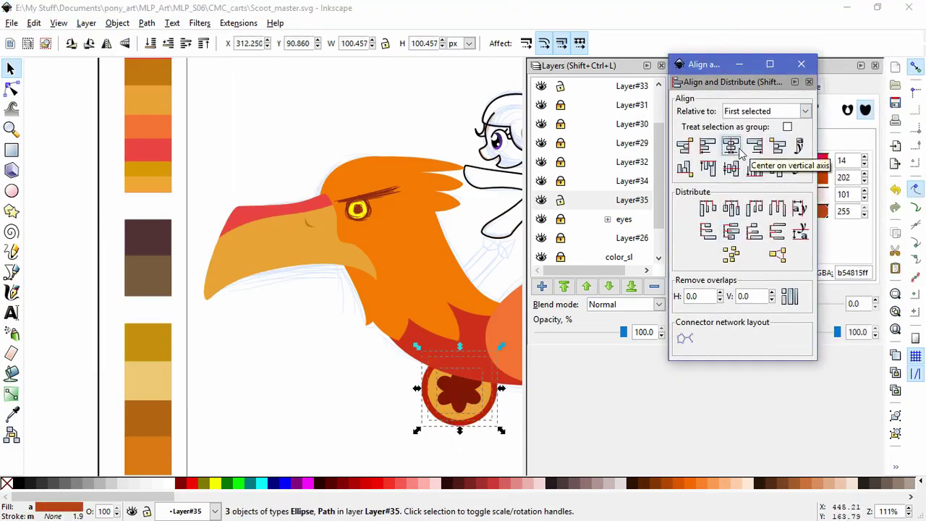
pyautogui.click(801, 63)
pyautogui.click(459, 390)
pyautogui.moveTo(485, 416)
pyautogui.mouseDown()
pyautogui.moveTo(492, 425)
pyautogui.moveTo(482, 429)
pyautogui.mouseUp()
# Group the wheel parts and duplicate the wheel 282 px to the right.
pyautogui.hscroll(6, 398, 406)
pyautogui.moveTo(314, 441); pyautogui.dragTo(174, 324)
pyautogui.hotkey('ctrl', 'g')
pyautogui.hotkey('ctrl', 'd')
pyautogui.moveTo(284, 390); pyautogui.dragTo(482, 379)
# Align both wheels to the same height and nudge them into place under the cart.
pyautogui.keyDown('shift'); pyautogui.click(260, 384); pyautogui.keyUp('shift')
pyautogui.click(117, 23)
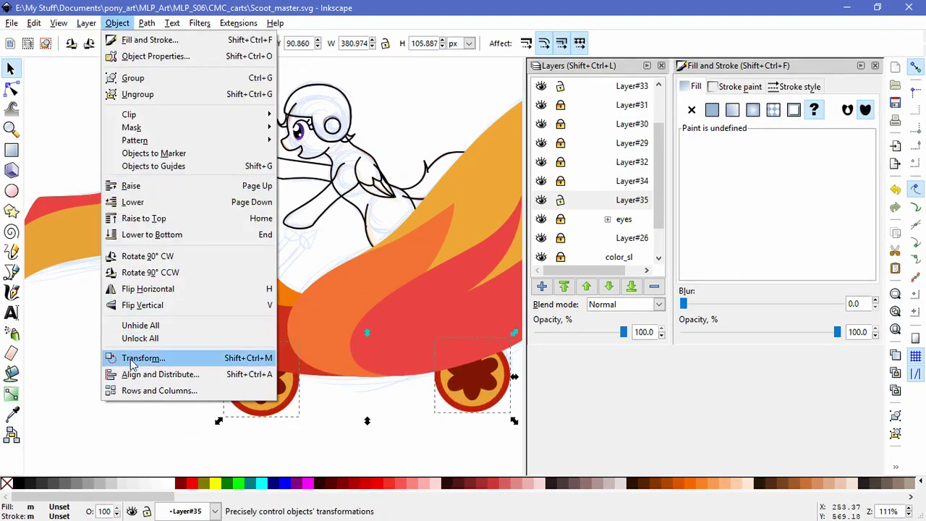
pyautogui.click(145, 372)
pyautogui.click(796, 114)
pyautogui.moveTo(467, 403); pyautogui.dragTo(466, 399)
pyautogui.press('Escape')
pyautogui.keyDown('ctrl'); pyautogui.scroll(-3, 382, 352); pyautogui.keyUp('ctrl')
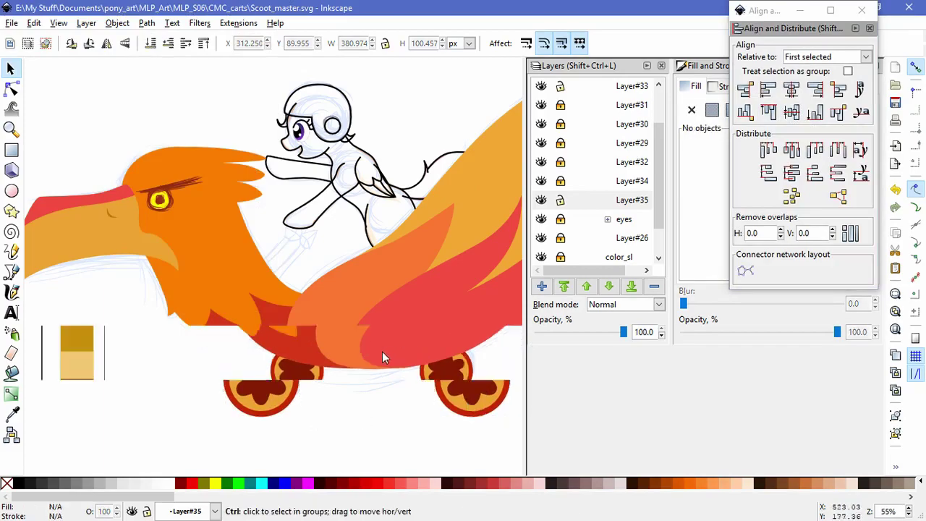
pyautogui.click(859, 18)
pyautogui.press('5')
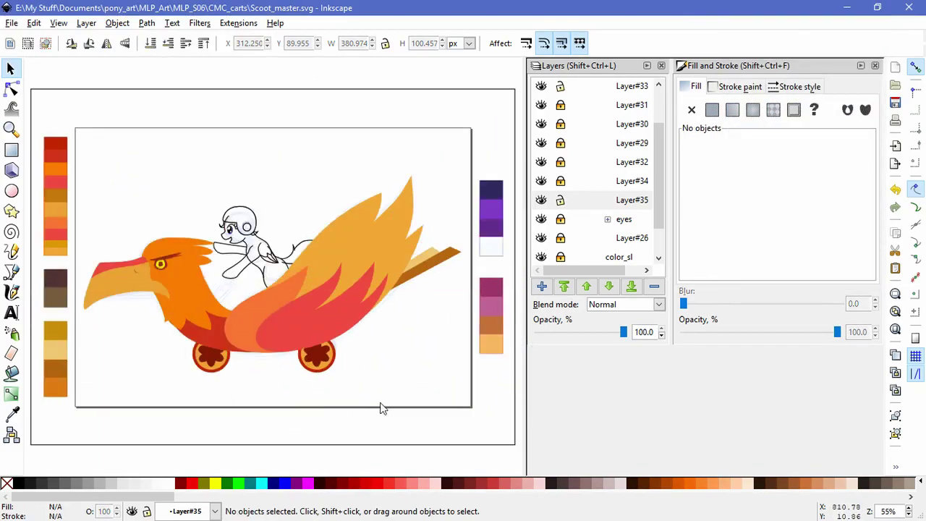
# Draw a dark red bar rising from the phoenix toward the pony's hooves.
pyautogui.keyDown('ctrl'); pyautogui.scroll(2, 232, 299); pyautogui.keyUp('ctrl')
pyautogui.press('b')
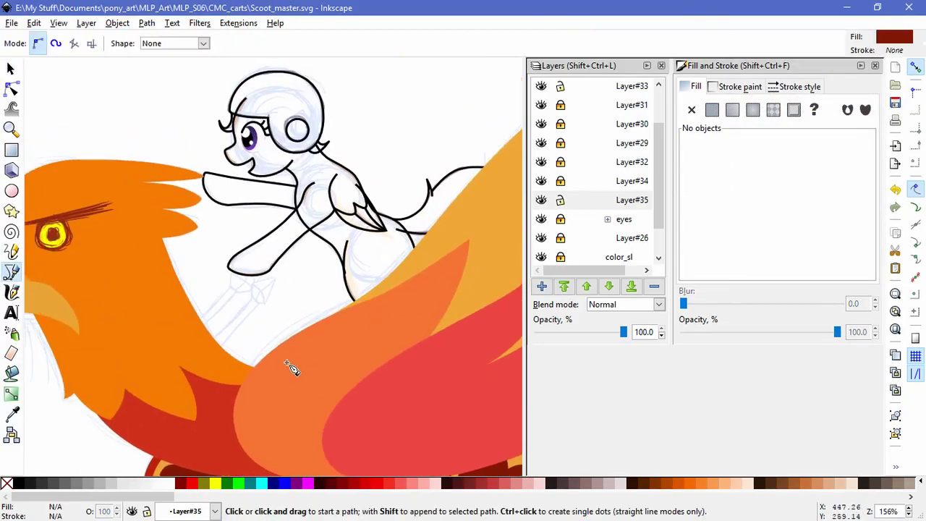
pyautogui.keyDown('ctrl'); pyautogui.scroll(3, 255, 350); pyautogui.keyUp('ctrl')
pyautogui.click(217, 357)
pyautogui.click(275, 226)
pyautogui.click(257, 211)
pyautogui.click(148, 335)
pyautogui.moveTo(149, 354)
pyautogui.mouseDown()
pyautogui.moveTo(82, 378)
pyautogui.moveTo(135, 355)
pyautogui.mouseUp()
# Duplicate the dark red bar and offset the copy up-left beside the first.
pyautogui.press('s')
pyautogui.hotkey('ctrl', 'd')
pyautogui.moveTo(223, 262); pyautogui.dragTo(148, 230)
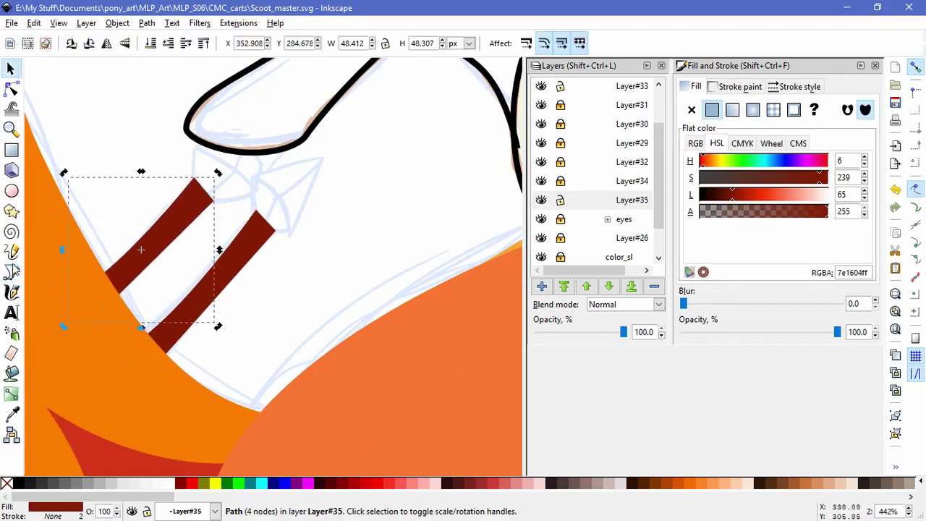
# Draw a pointed arrowhead tip beside the bars near the pony's foreleg.
pyautogui.press('b')
pyautogui.click(251, 176)
pyautogui.click(251, 211)
pyautogui.click(289, 231)
pyautogui.click(323, 158)
pyautogui.click(252, 176)
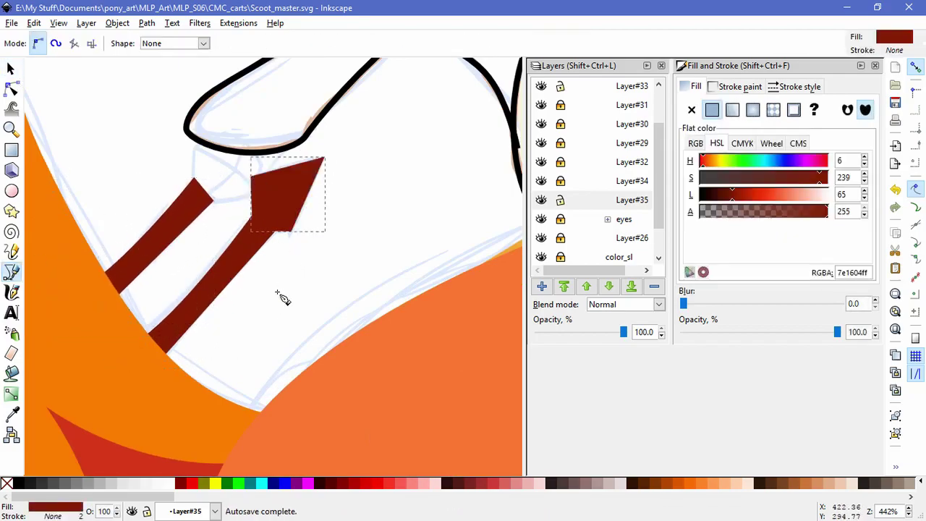
# Change the arrowhead's fill to navy blue (#04117e).
pyautogui.press('5')
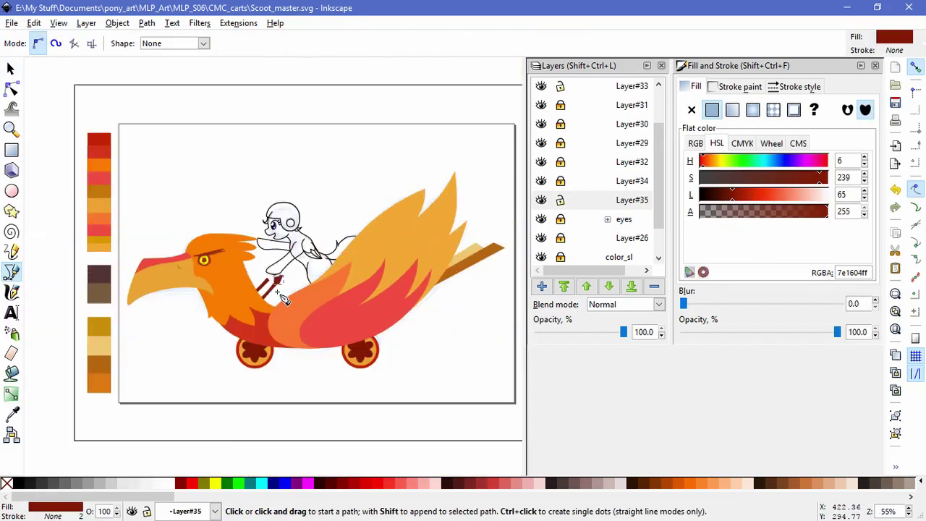
pyautogui.scroll(2, 264, 341)
pyautogui.scroll(-2, 345, 368)
pyautogui.click(791, 160)
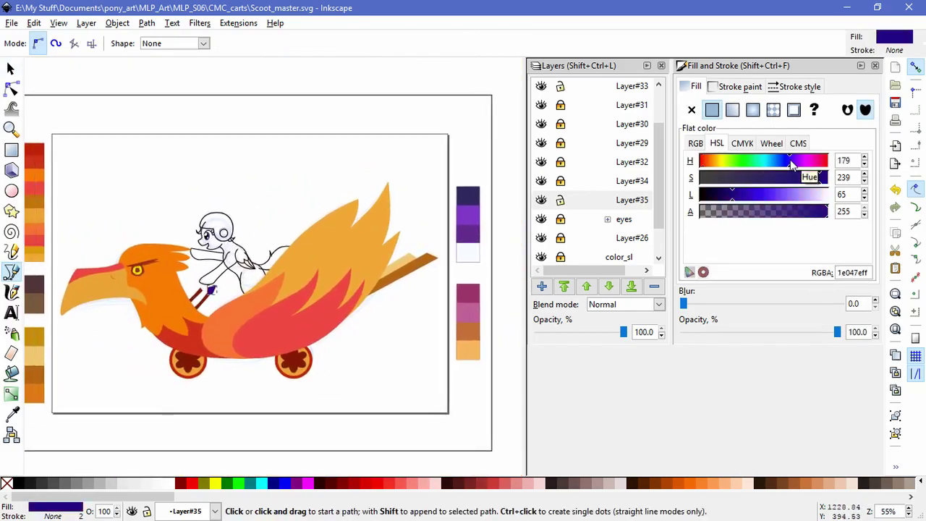
pyautogui.scroll(4, 177, 302)
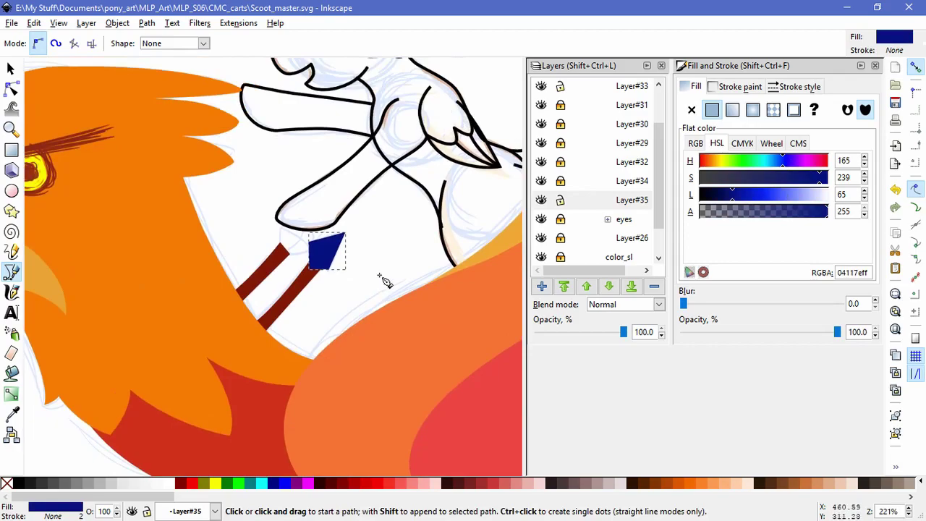
# Round the right red stripe's top into a curved cap and widen the blue shape's lower-right corner.
pyautogui.click(10, 88)
pyautogui.scroll(2, 304, 290)
pyautogui.click(10, 68)
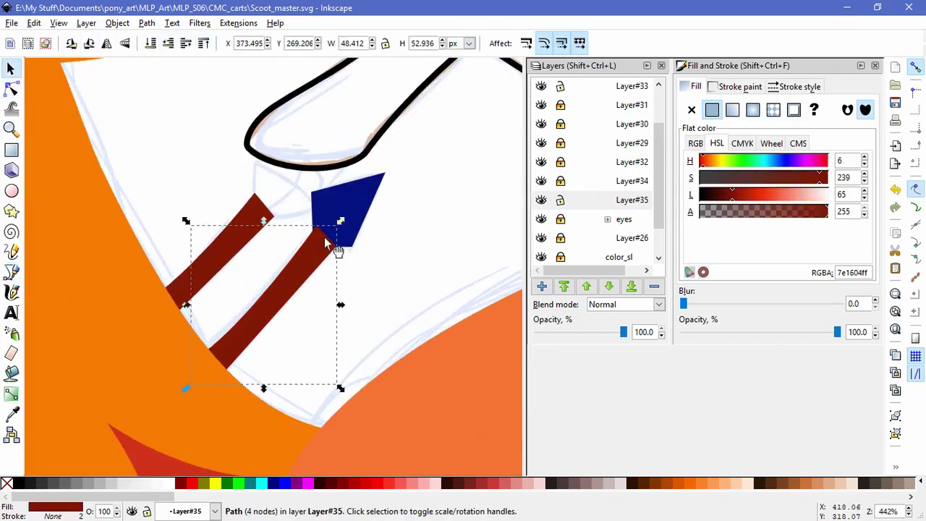
pyautogui.press('n')
pyautogui.moveTo(341, 238); pyautogui.dragTo(327, 223)
pyautogui.scroll(1, 331, 240)
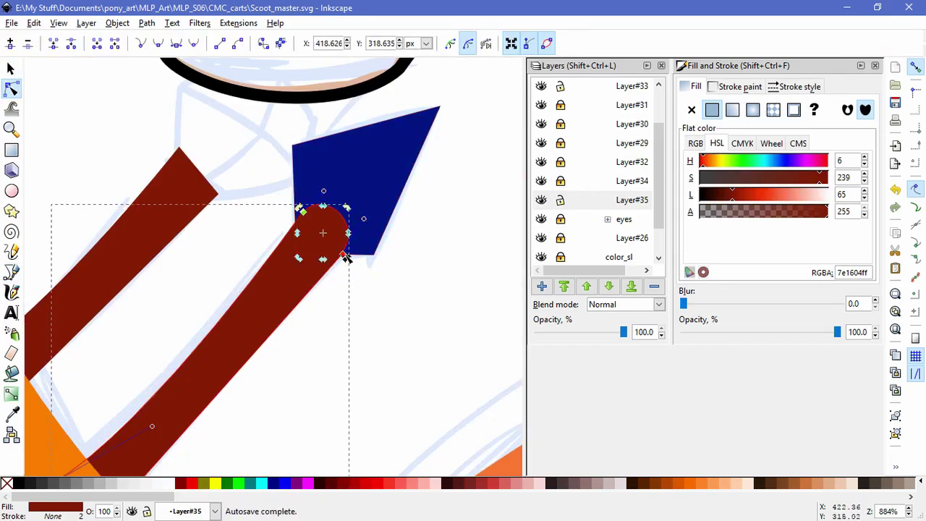
pyautogui.click(370, 247)
pyautogui.moveTo(373, 253); pyautogui.dragTo(410, 255)
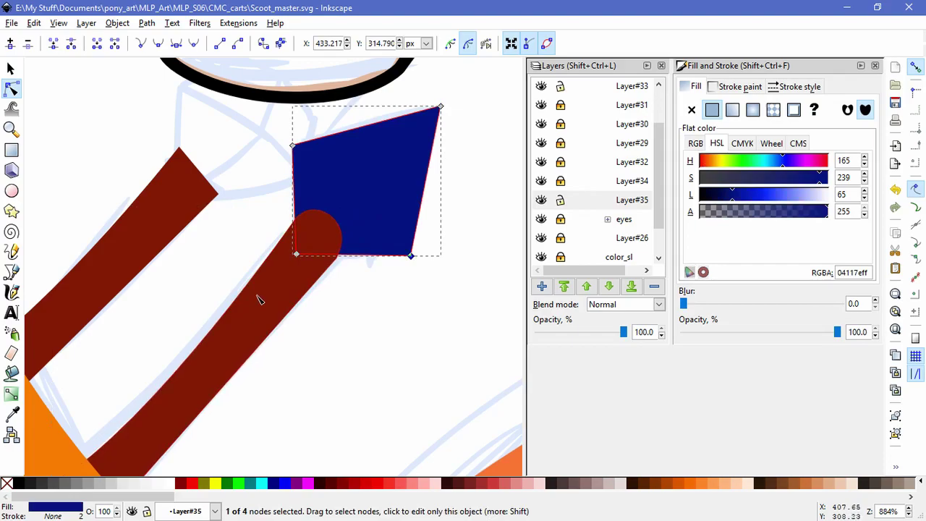
# Replace the square-topped left stripe with a resized copy of the rounded right stripe.
pyautogui.press('s')
pyautogui.click(130, 205)
pyautogui.press('Delete')
pyautogui.click(284, 288)
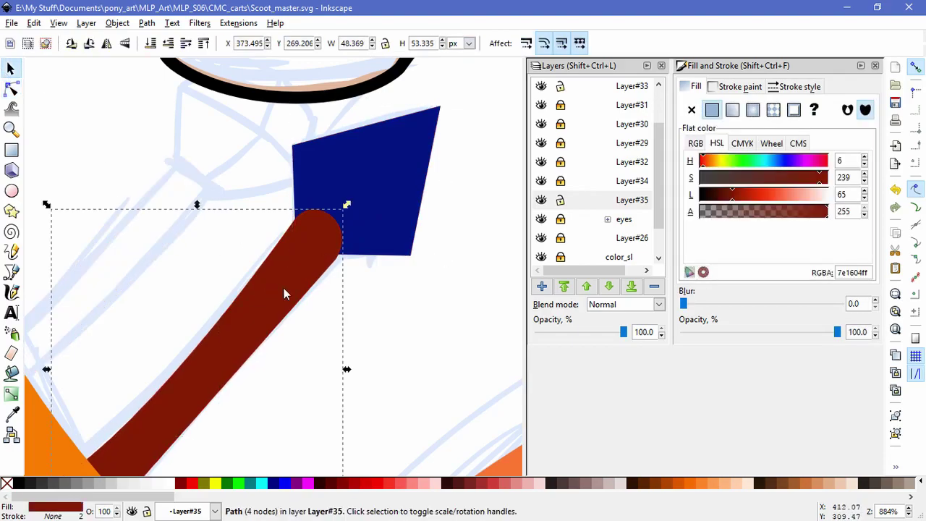
pyautogui.hotkey('ctrl', 'd')
pyautogui.moveTo(284, 288); pyautogui.dragTo(164, 254)
pyautogui.moveTo(224, 167); pyautogui.dragTo(222, 149)
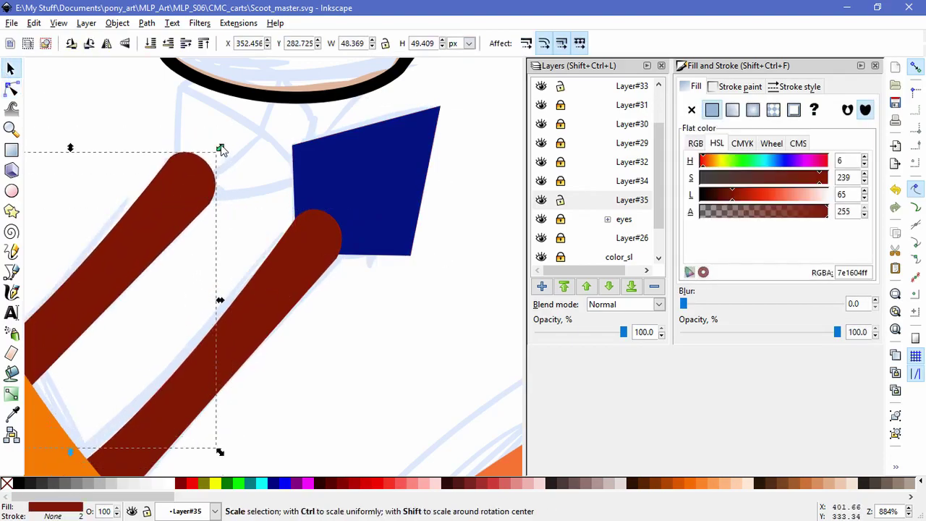
pyautogui.moveTo(223, 471); pyautogui.dragTo(192, 440)
pyautogui.moveTo(145, 210); pyautogui.dragTo(171, 216)
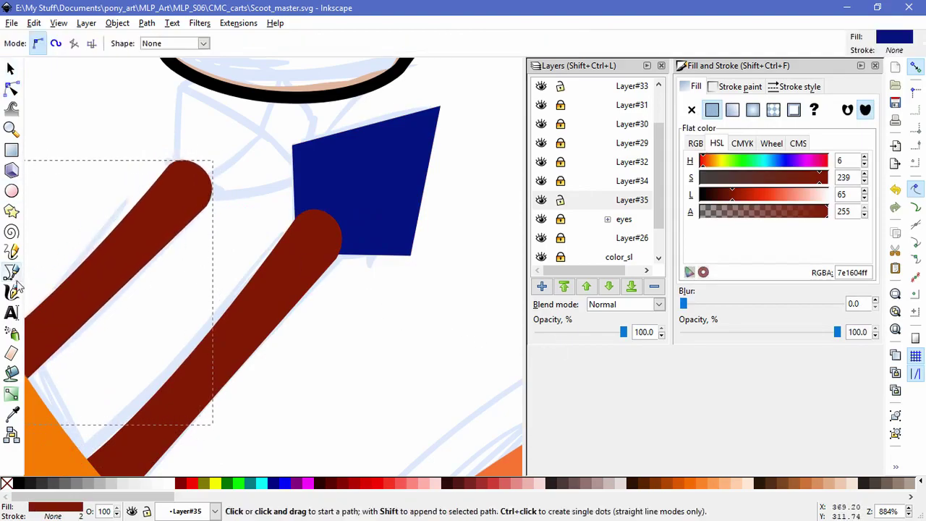
# Draw a navy polygon where the strap meets the helmet and adjust its corners.
pyautogui.click(12, 273)
pyautogui.scroll(3, 262, 306)
pyautogui.click(184, 277)
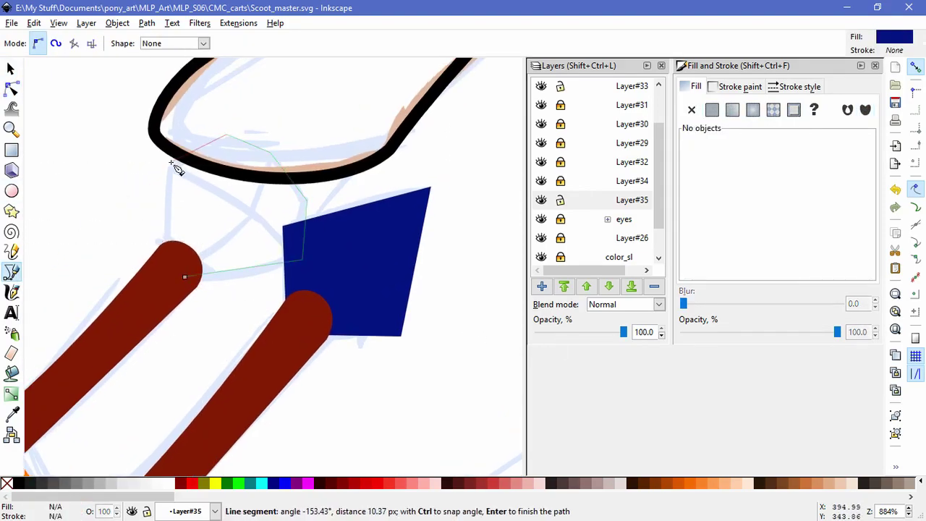
pyautogui.click(186, 278)
pyautogui.press('n')
pyautogui.moveTo(186, 278); pyautogui.dragTo(196, 286)
pyautogui.moveTo(168, 166); pyautogui.dragTo(164, 170)
pyautogui.moveTo(227, 136); pyautogui.dragTo(220, 139)
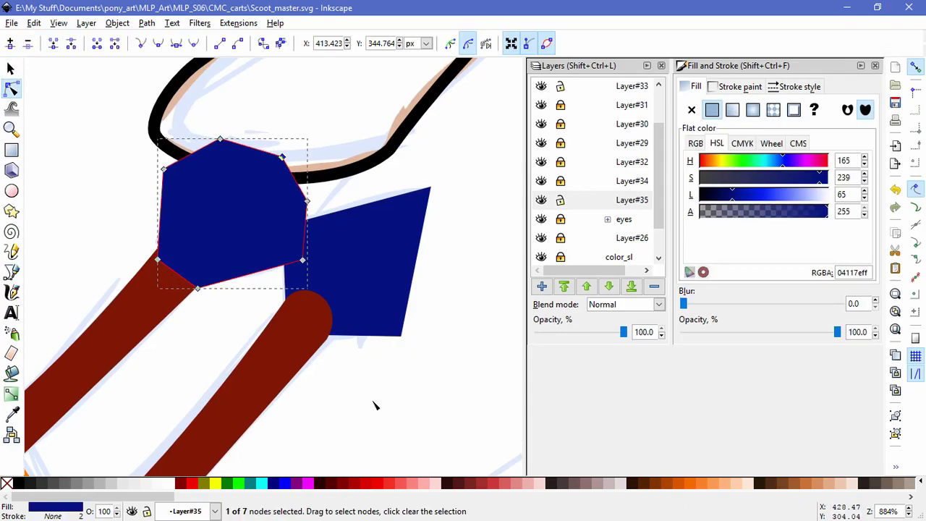
# Bring the blue clasp to the top, then raise both red stripes above the blue shapes.
pyautogui.click(292, 270)
pyautogui.press('s')
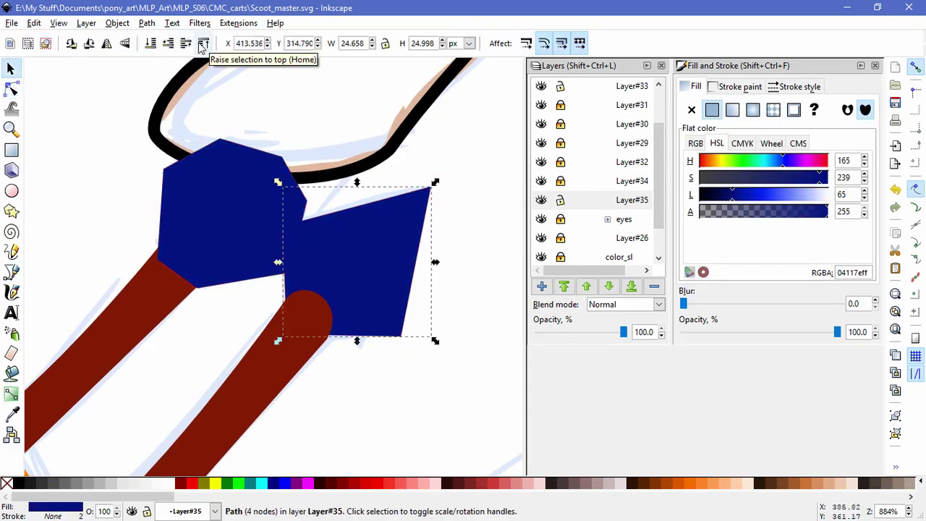
pyautogui.click(203, 43)
pyautogui.click(133, 364)
pyautogui.keyDown('shift'); pyautogui.click(246, 391); pyautogui.keyUp('shift')
pyautogui.press('Home')
pyautogui.click(347, 424)
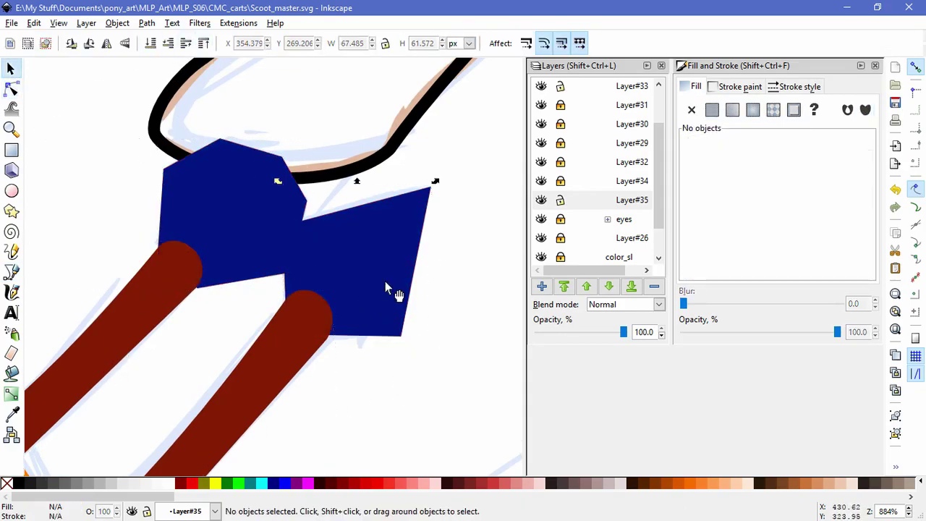
pyautogui.click(386, 283)
pyautogui.press('b')
pyautogui.click(422, 347)
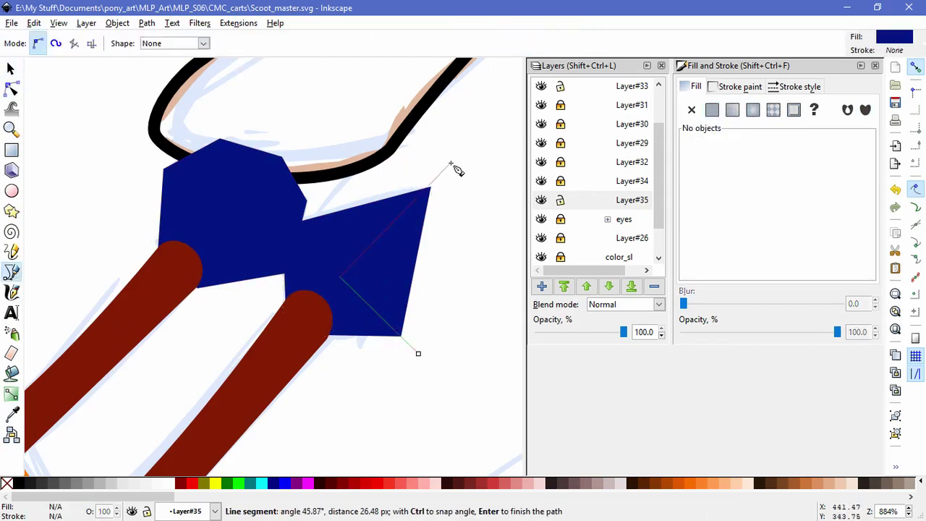
# Close the triangle over the clasp and give it a lighter, less saturated blue fill (#2c388f).
pyautogui.click(419, 353)
pyautogui.moveTo(724, 194); pyautogui.dragTo(774, 193)
pyautogui.moveTo(824, 177); pyautogui.dragTo(767, 177)
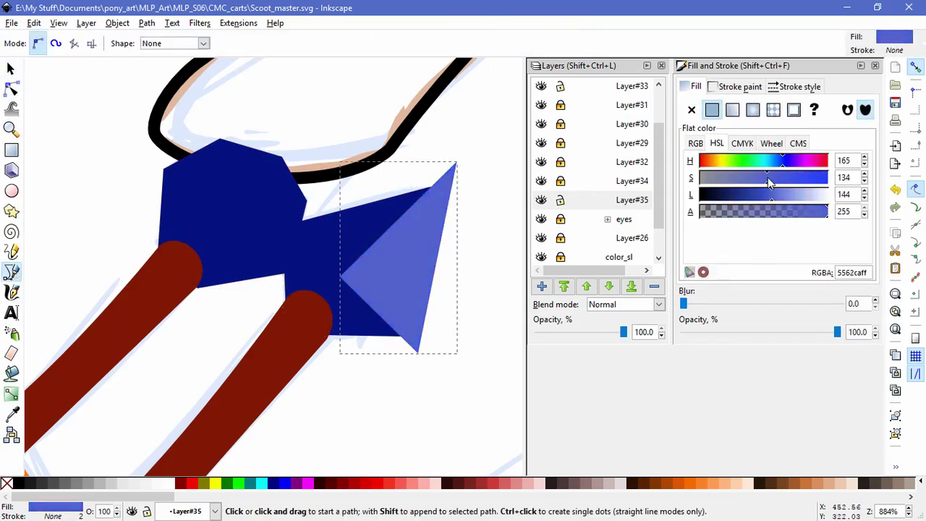
# Mask the light triangle with a copy of the clasp so it is clipped to the outline.
pyautogui.press('s')
pyautogui.keyDown('shift'); pyautogui.click(364, 232); pyautogui.keyUp('shift')
pyautogui.hotkey('ctrl', '-')
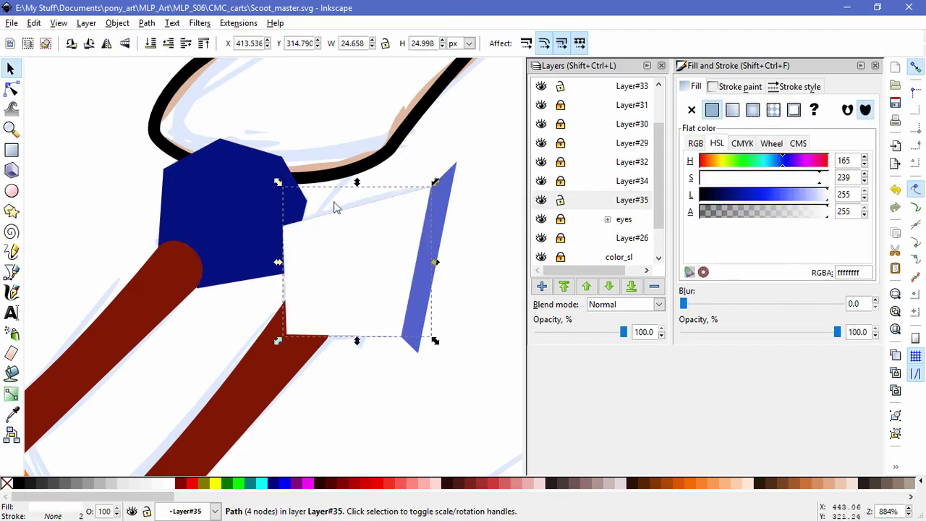
pyautogui.click(117, 23)
pyautogui.moveTo(217, 127)
pyautogui.click(304, 127)
# Adjust the bottom corner of the masked light triangle.
pyautogui.press('n')
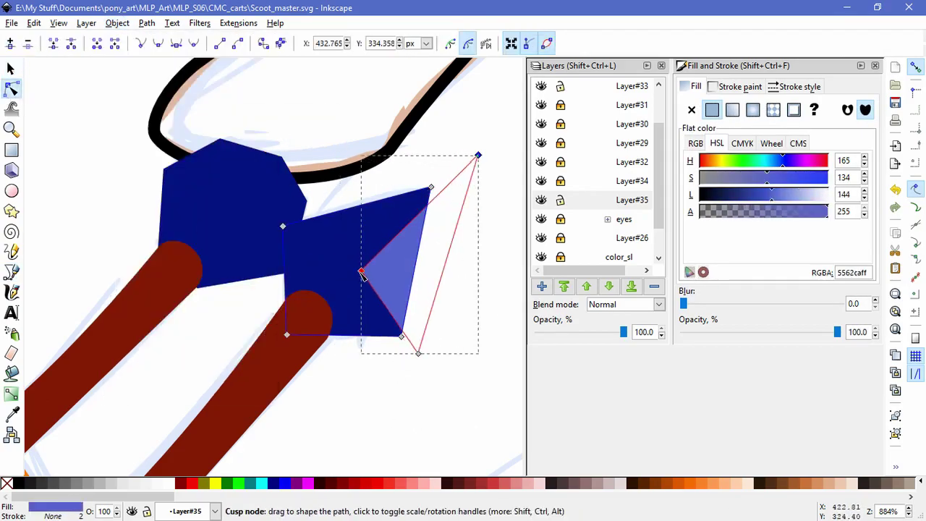
pyautogui.moveTo(417, 354); pyautogui.dragTo(419, 360)
pyautogui.click(350, 403)
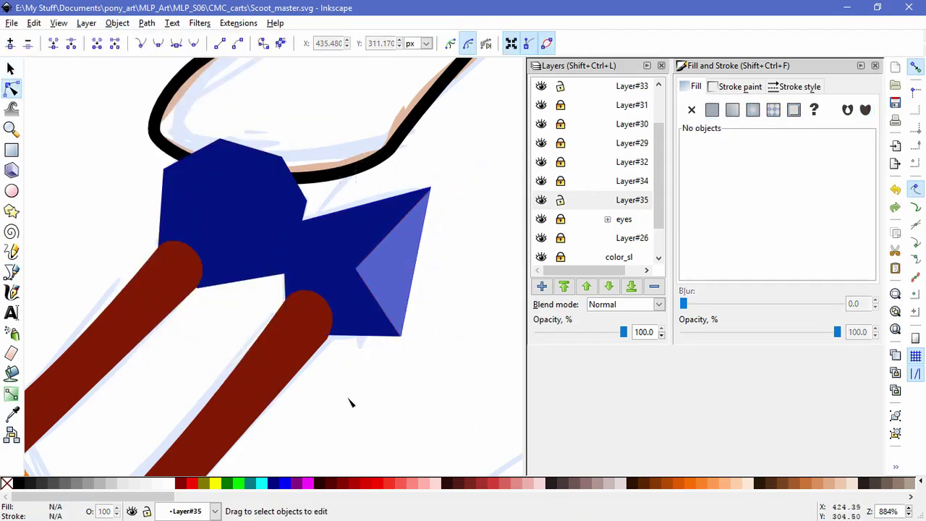
pyautogui.click(374, 345)
pyautogui.press('s')
pyautogui.press('n')
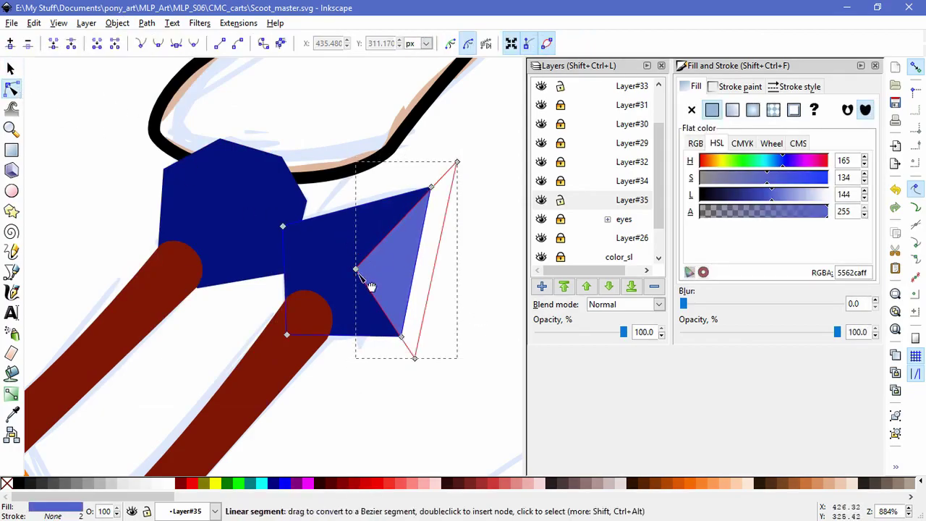
pyautogui.scroll(4, 282, 356)
pyautogui.scroll(-2, 272, 347)
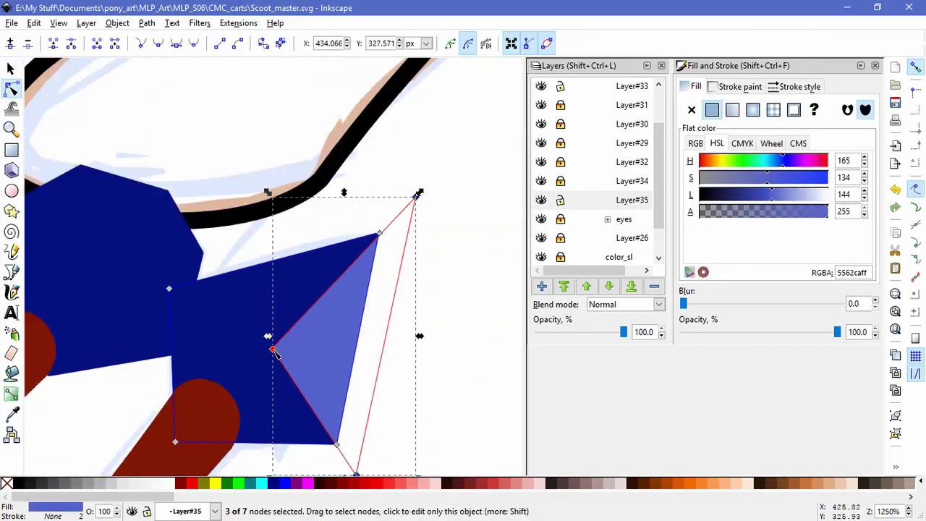
pyautogui.press('s')
pyautogui.scroll(-5, 157, 176)
pyautogui.press('n')
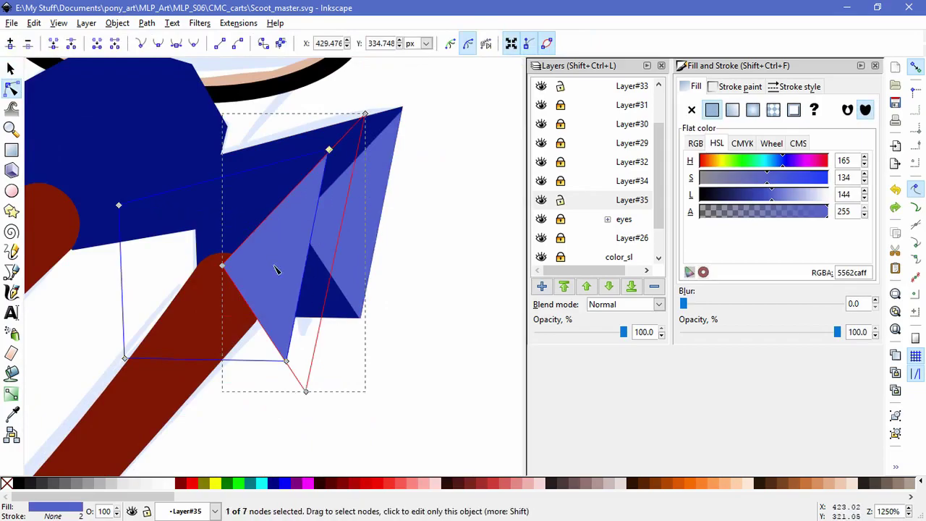
pyautogui.hotkey('ctrl', 'z')
pyautogui.press('Escape')
# Reshape a copy into a lower-left shadow facet and darken its fill to #0c1a7c.
pyautogui.click(352, 220)
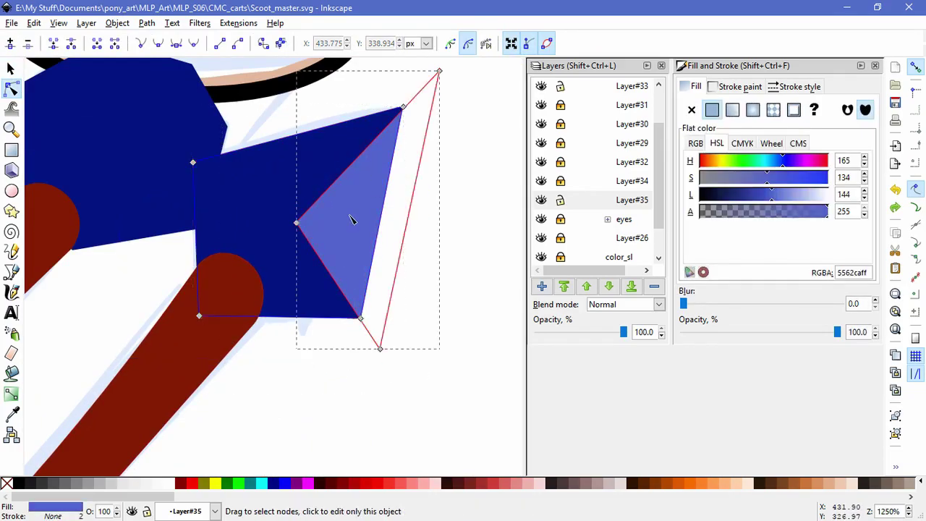
pyautogui.click(296, 225)
pyautogui.press('s')
pyautogui.press('n')
pyautogui.moveTo(296, 225); pyautogui.dragTo(185, 330)
pyautogui.moveTo(439, 70); pyautogui.dragTo(324, 205)
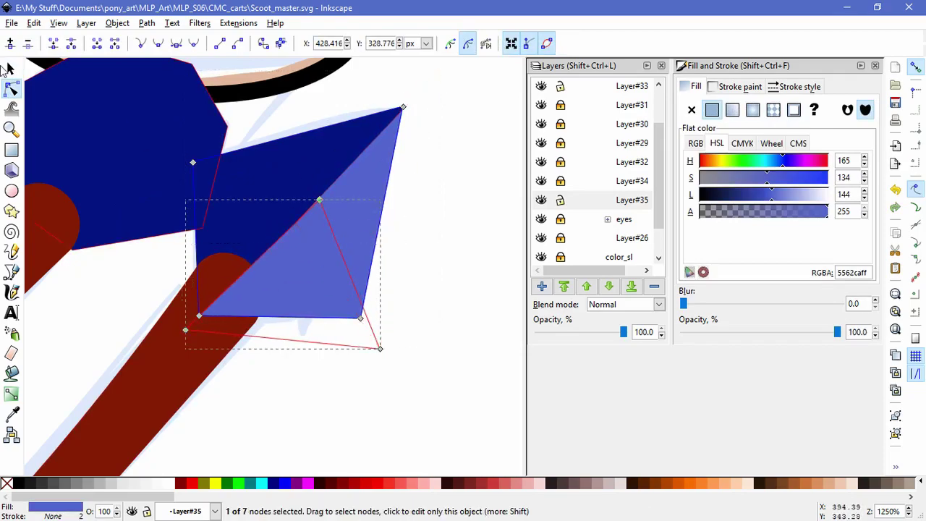
pyautogui.click(7, 66)
pyautogui.moveTo(769, 200); pyautogui.dragTo(746, 196)
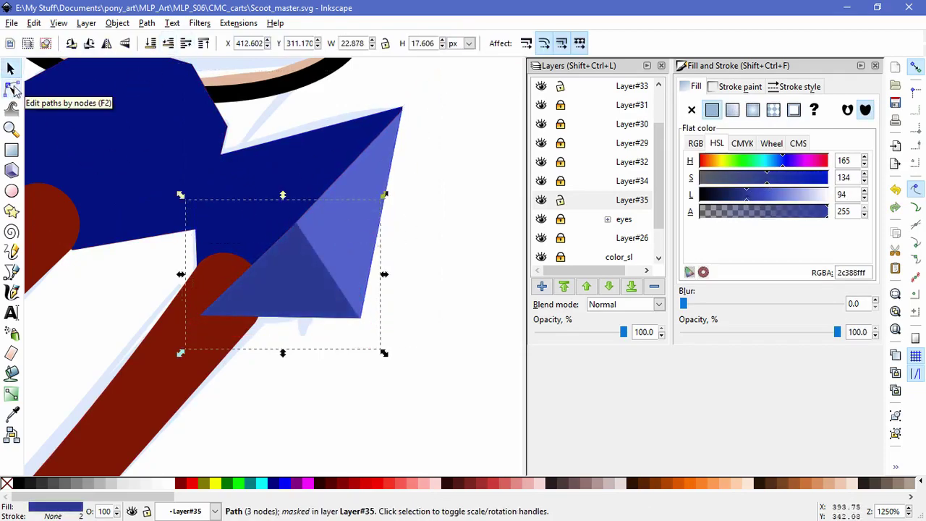
# Reorder the red stripe and the dark facet with Page Up.
pyautogui.click(148, 364)
pyautogui.press('pageup')
pyautogui.press('Escape')
pyautogui.click(325, 254)
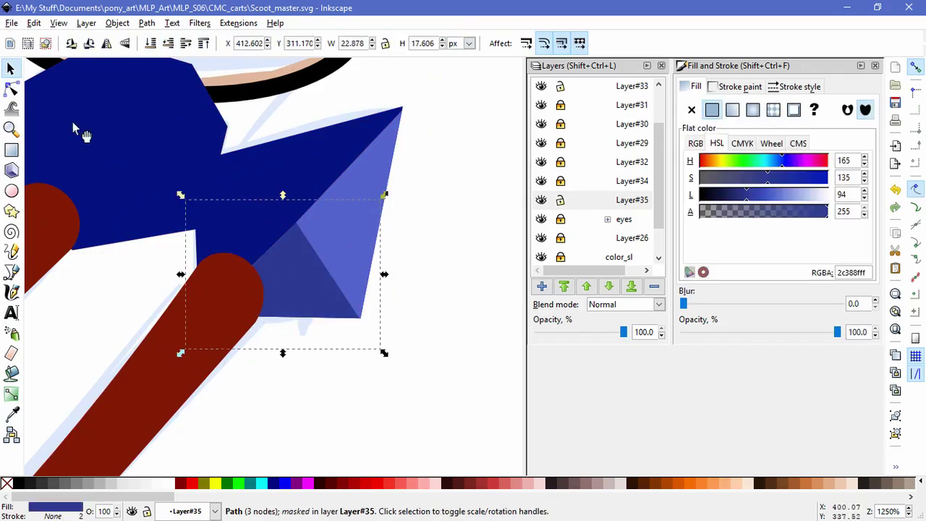
pyautogui.press('pageup')
# Pull the dark facet's top corner down and lower the facet beneath the red stripe.
pyautogui.click(12, 87)
pyautogui.moveTo(296, 203); pyautogui.dragTo(298, 229)
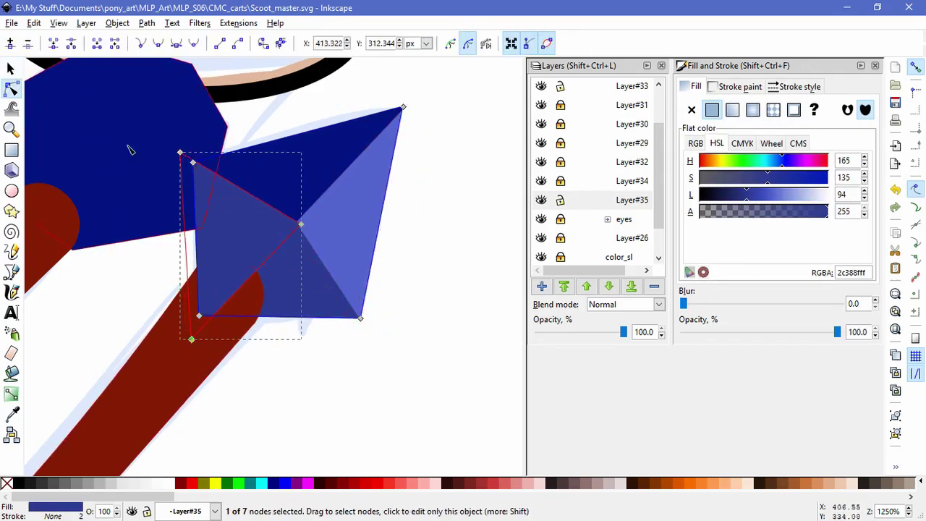
pyautogui.press('s')
pyautogui.click(186, 43)
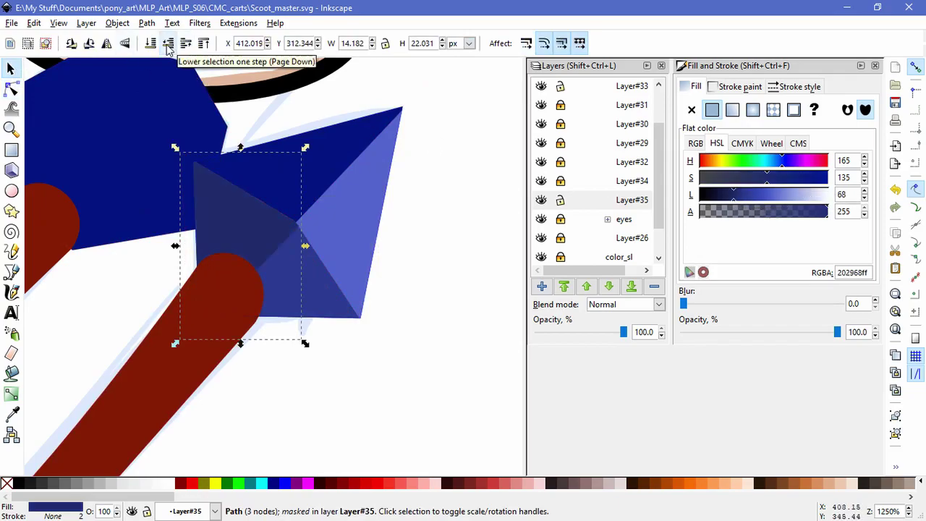
pyautogui.press('n')
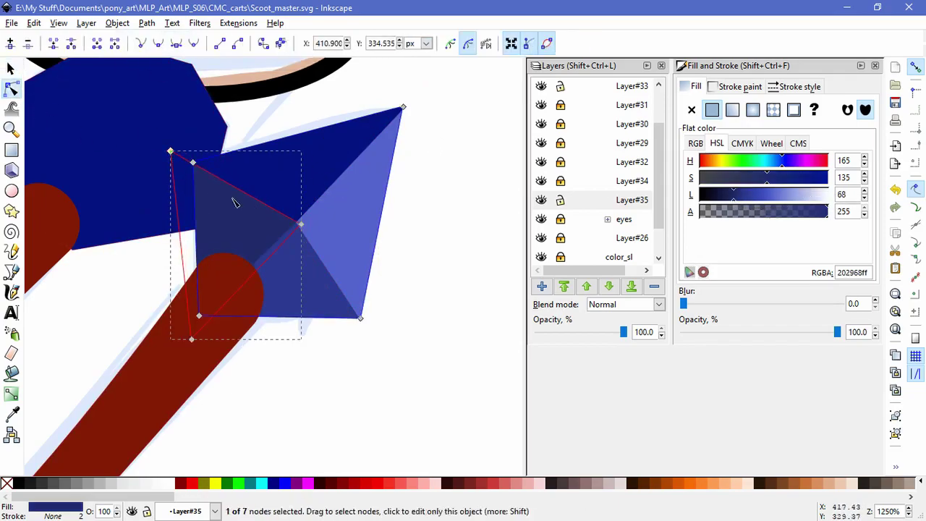
pyautogui.click(368, 382)
pyautogui.click(248, 240)
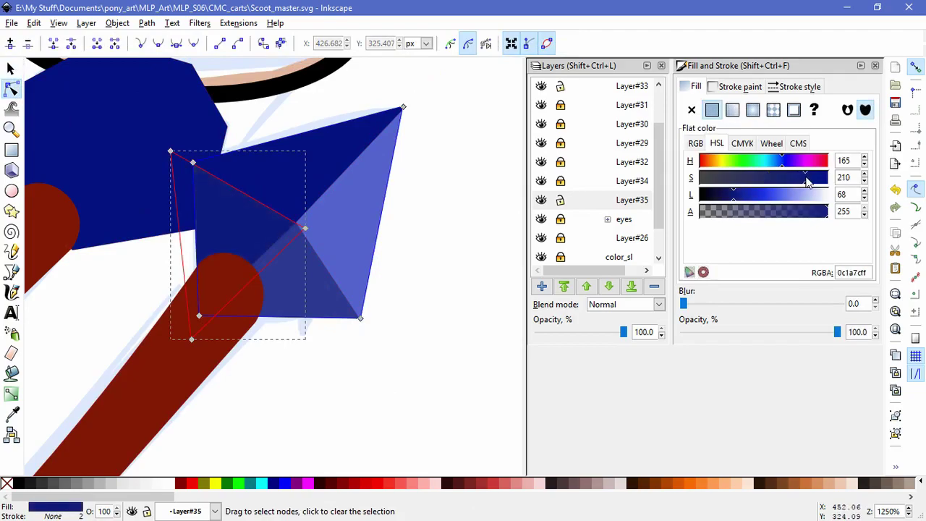
pyautogui.press('Escape')
pyautogui.click(244, 207)
pyautogui.click(410, 344)
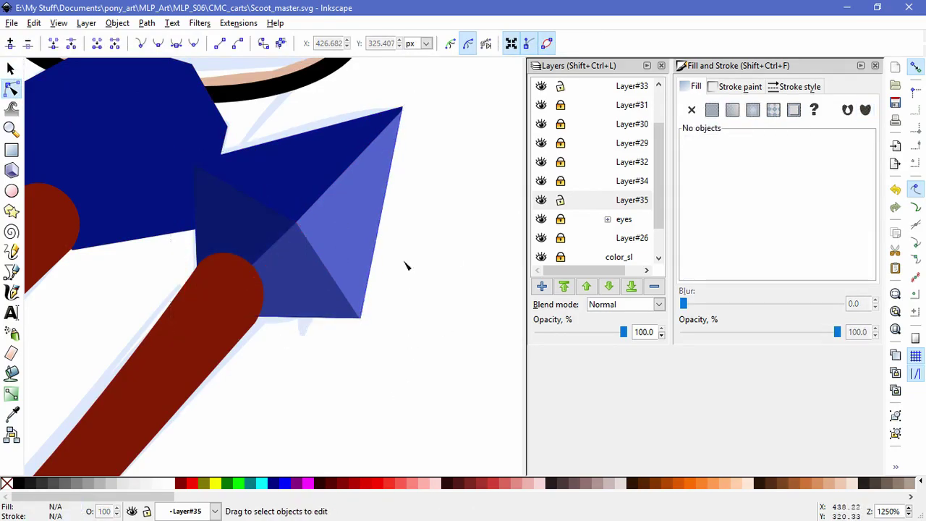
pyautogui.scroll(3, 250, 356)
pyautogui.hscroll(-4, 251, 356)
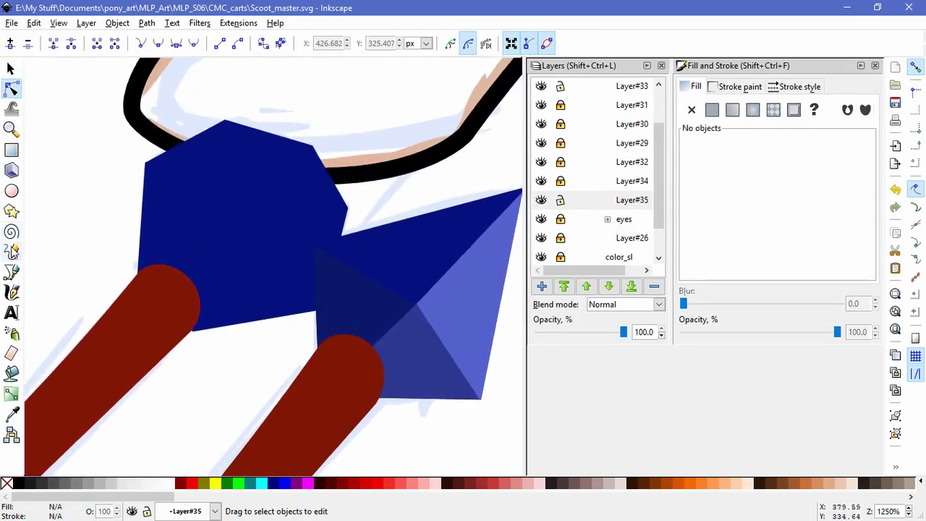
# Draw a polygon across the blue block, fill it white, and use it to mask the blue shape.
pyautogui.click(11, 271)
pyautogui.click(124, 160)
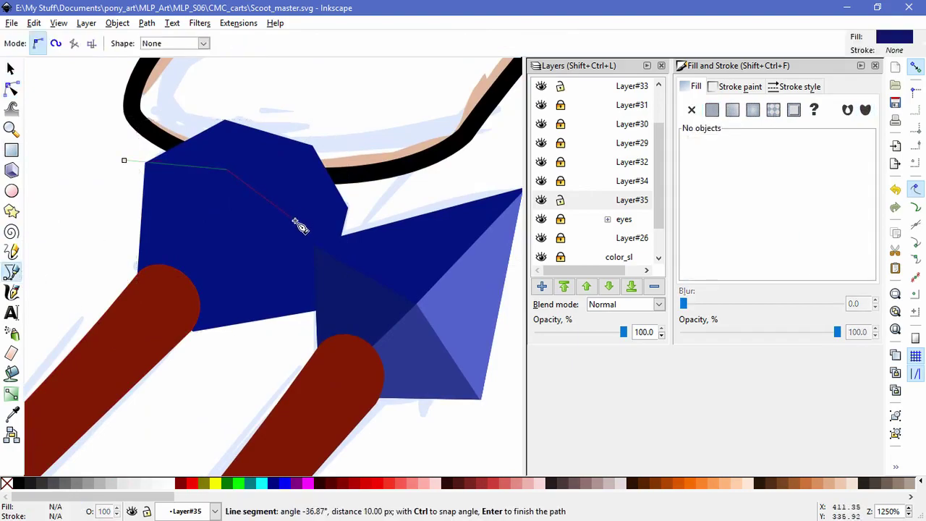
pyautogui.click(345, 326)
pyautogui.click(176, 348)
pyautogui.click(81, 311)
pyautogui.click(124, 160)
pyautogui.click(10, 68)
pyautogui.click(279, 145)
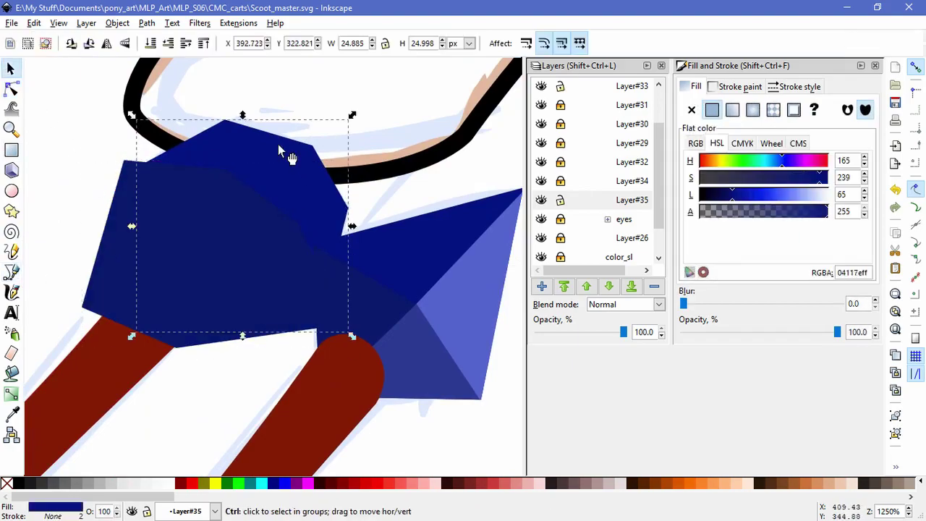
pyautogui.click(825, 194)
pyautogui.hotkey('ctrl', 'a')
pyautogui.click(117, 22)
pyautogui.click(304, 129)
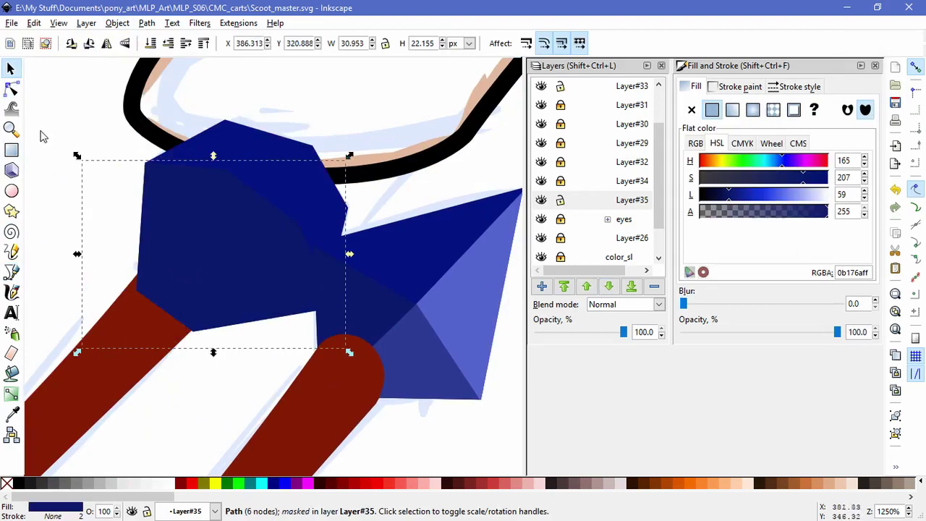
# Adjust the masked shape's nodes, pulling the lower-right node slightly left.
pyautogui.press('n')
pyautogui.moveTo(227, 170); pyautogui.dragTo(229, 176)
pyautogui.hotkey('ctrl', 'a')
pyautogui.moveTo(70, 114); pyautogui.dragTo(134, 345)
pyautogui.moveTo(159, 344); pyautogui.dragTo(244, 413)
pyautogui.moveTo(298, 316); pyautogui.dragTo(373, 358)
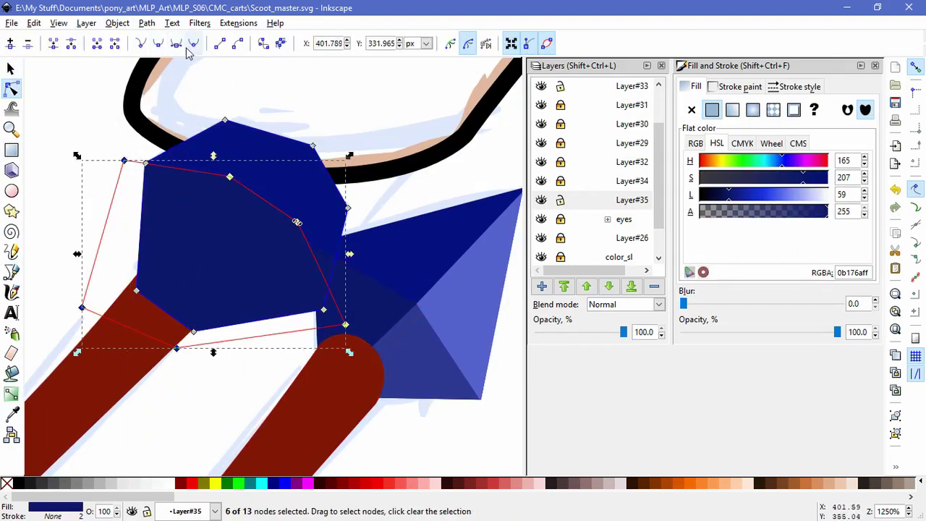
pyautogui.click(345, 325)
pyautogui.moveTo(345, 325); pyautogui.dragTo(330, 327)
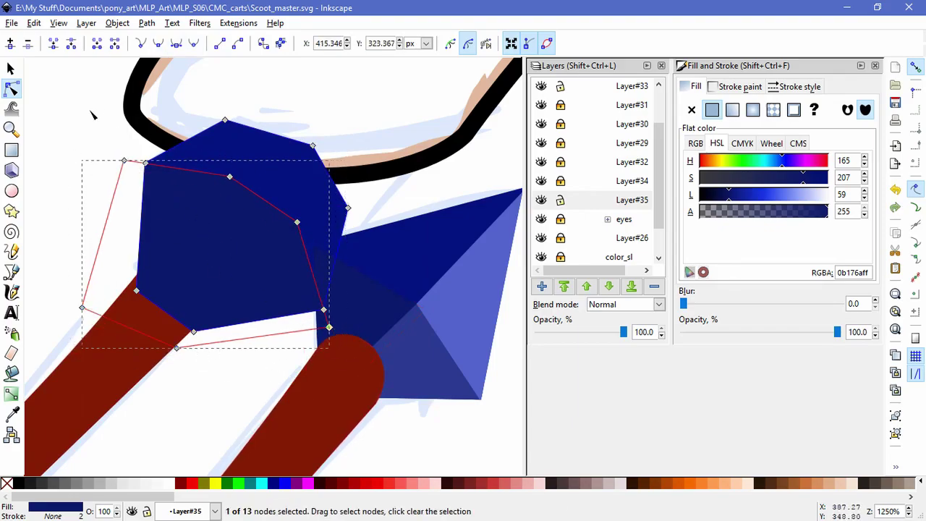
# Reshape a facet inside the block and lighten and desaturate its fill to a greyish blue.
pyautogui.click(11, 68)
pyautogui.click(11, 88)
pyautogui.moveTo(82, 308); pyautogui.dragTo(224, 221)
pyautogui.moveTo(176, 347); pyautogui.dragTo(391, 283)
pyautogui.moveTo(297, 221); pyautogui.dragTo(370, 222)
pyautogui.moveTo(224, 221); pyautogui.dragTo(246, 244)
pyautogui.click(767, 196)
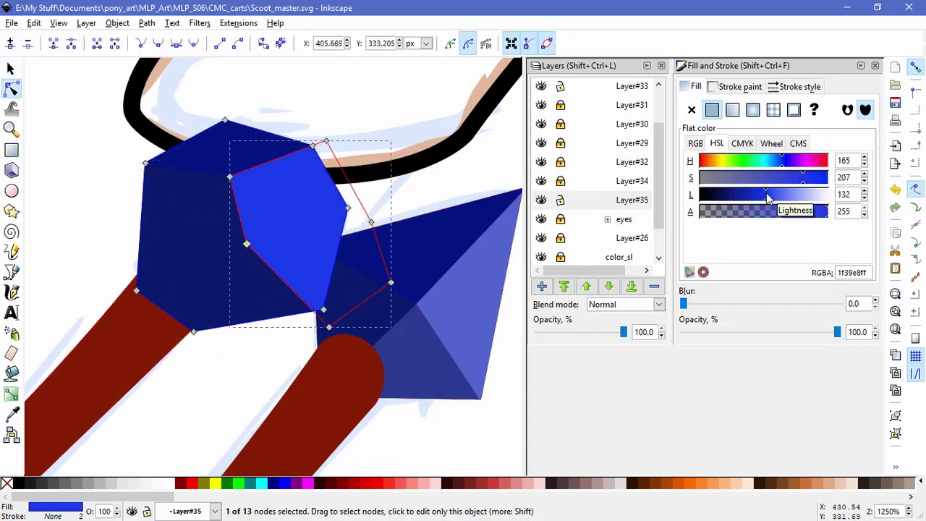
pyautogui.click(741, 180)
# Lower the facet beneath the dark blue shape, stretch it to the block's top, and raise the red rod above it.
pyautogui.click(11, 68)
pyautogui.press('pagedown')
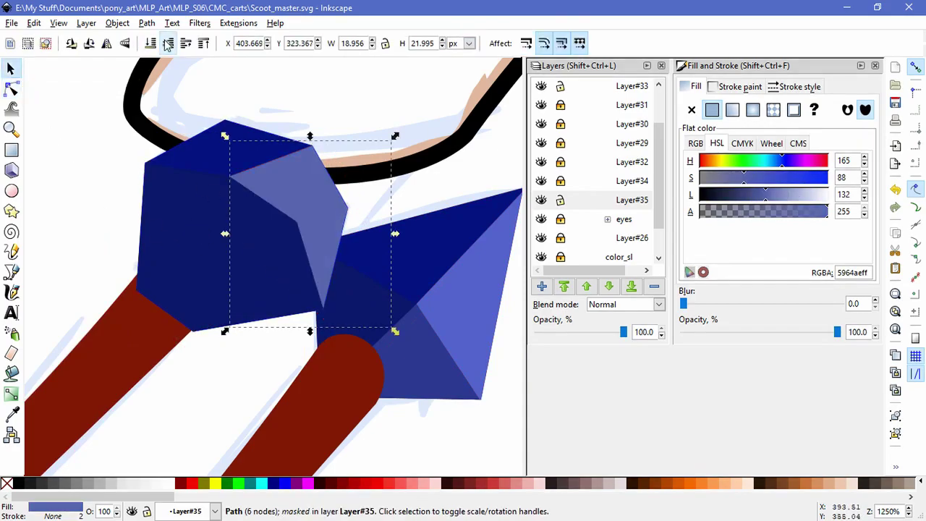
pyautogui.click(11, 88)
pyautogui.moveTo(226, 177); pyautogui.dragTo(313, 145)
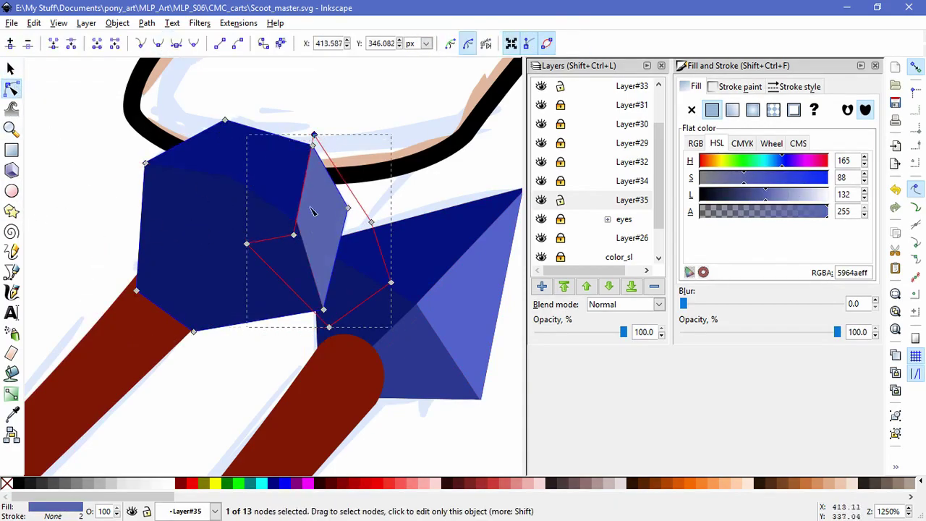
pyautogui.click(460, 192)
pyautogui.press('s')
pyautogui.click(115, 304)
pyautogui.press('pageup')
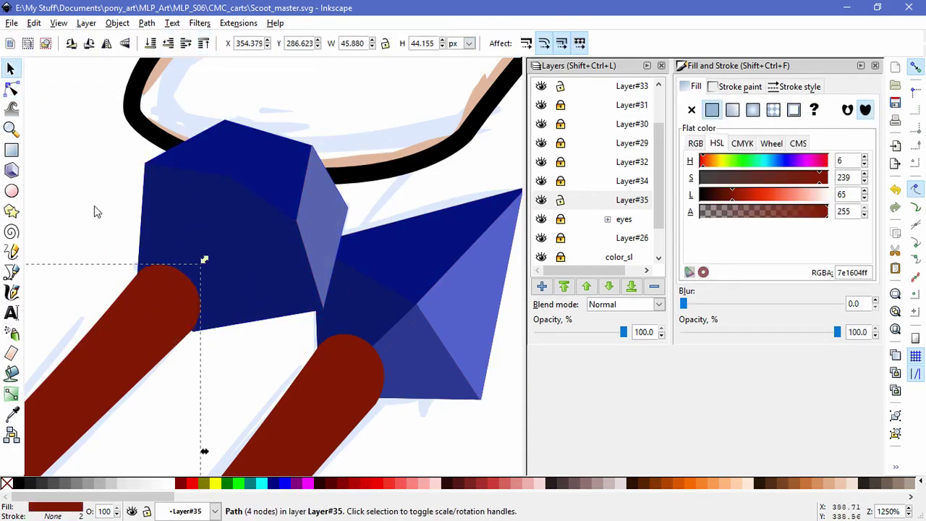
pyautogui.click(105, 215)
# Enlarge the facet, darken its fill slightly, lower it one step, and align its corner node.
pyautogui.click(11, 88)
pyautogui.click(318, 218)
pyautogui.moveTo(297, 219); pyautogui.dragTo(217, 182)
pyautogui.moveTo(314, 135); pyautogui.dragTo(223, 121)
pyautogui.press('s')
pyautogui.moveTo(732, 194); pyautogui.dragTo(748, 194)
pyautogui.click(168, 43)
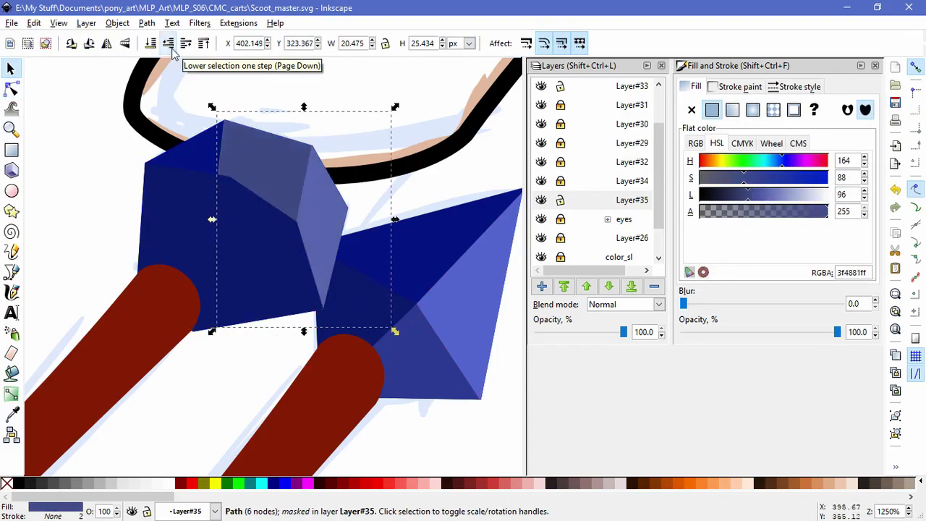
pyautogui.click(11, 89)
pyautogui.moveTo(217, 181); pyautogui.dragTo(231, 199)
pyautogui.press('Escape')
pyautogui.scroll(-4, 217, 340)
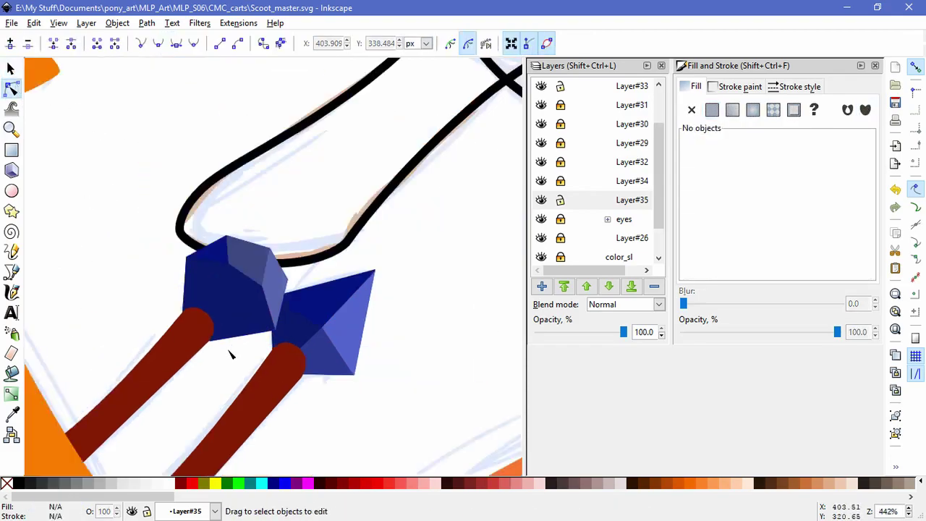
# Raise the eyes layer and Layer#26 above Layer#35 in the Layers panel.
pyautogui.press('s')
pyautogui.click(632, 238)
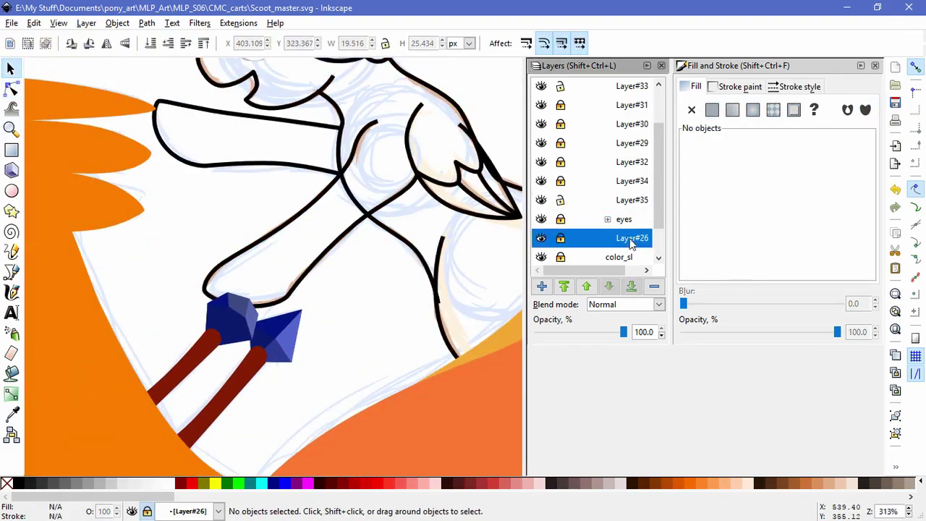
pyautogui.click(629, 220)
pyautogui.click(596, 288)
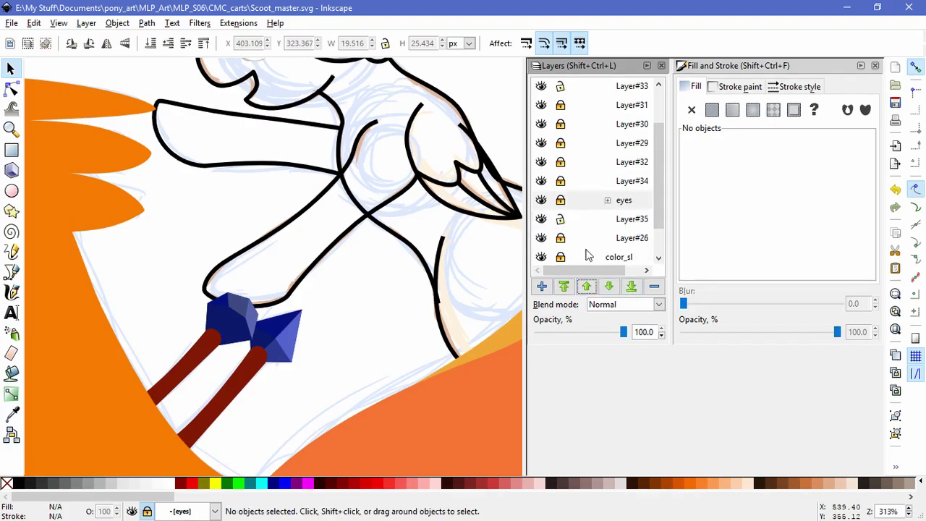
pyautogui.click(588, 239)
pyautogui.click(586, 287)
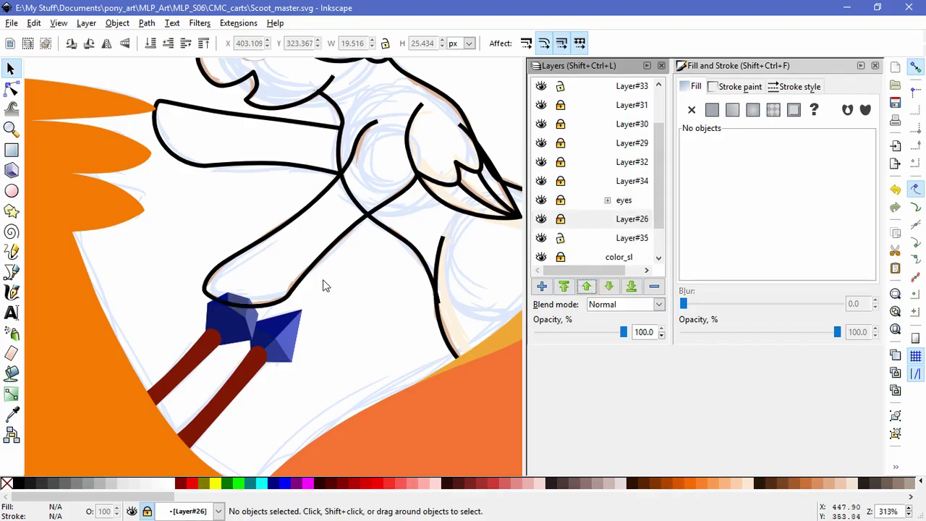
# Zoom onto the pony's face, make Layer#26 current, and toggle its visibility to check the outlines.
pyautogui.press('5')
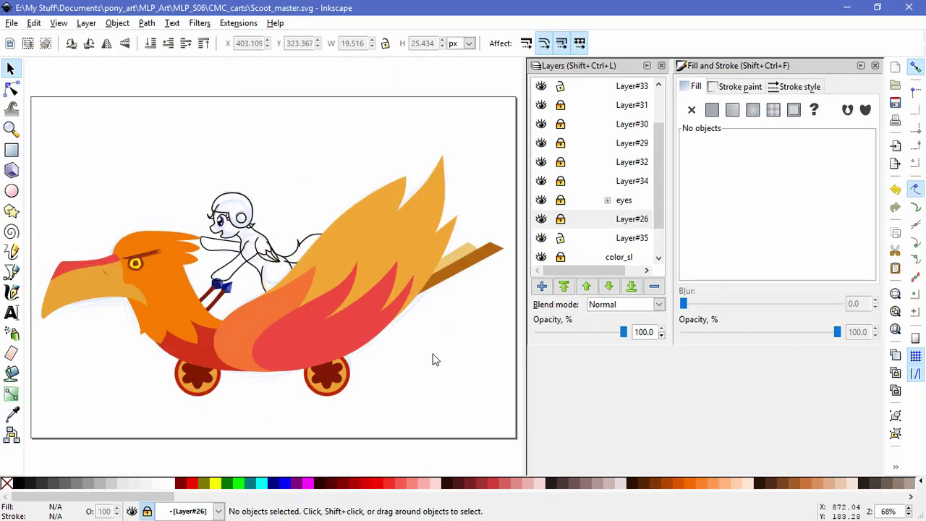
pyautogui.scroll(4, 348, 261)
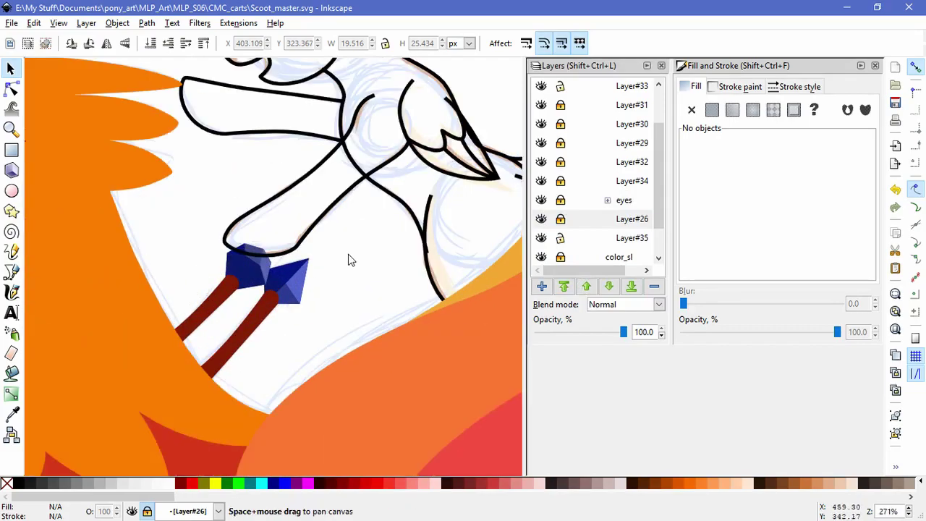
pyautogui.moveTo(348, 260); pyautogui.dragTo(330, 352)
pyautogui.scroll(1, 213, 242)
pyautogui.scroll(1, 259, 306)
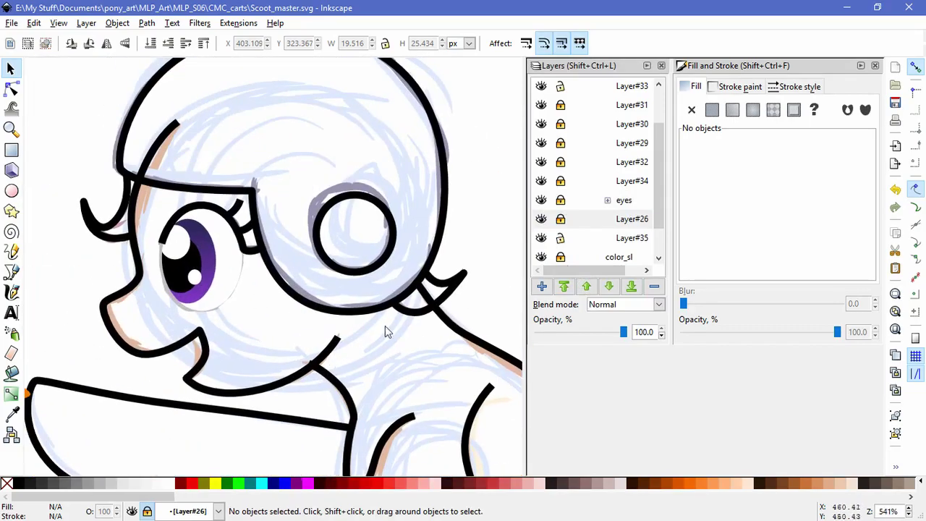
pyautogui.click(640, 219)
pyautogui.scroll(3, 622, 210)
pyautogui.scroll(-5, 579, 203)
pyautogui.click(542, 178)
pyautogui.click(541, 177)
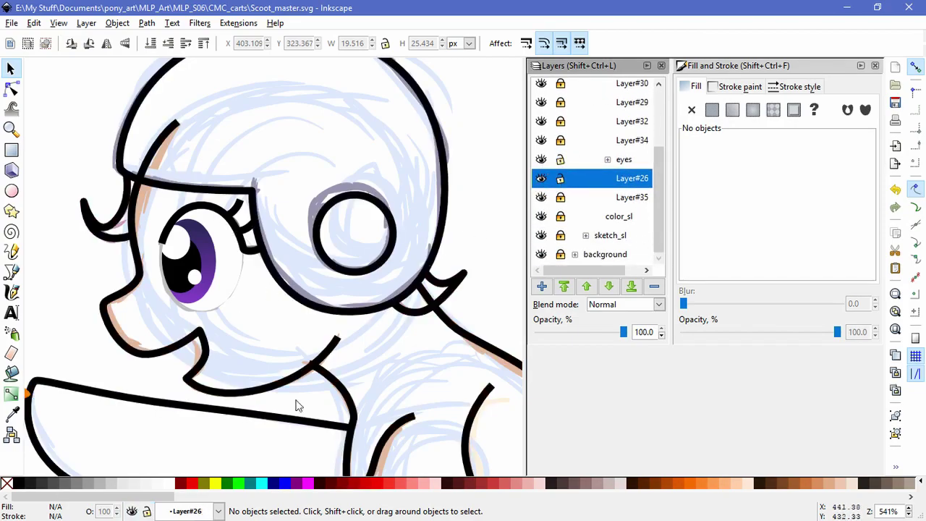
# Convert the face outline to a path, turn its stroke into a filled shape, and change a node type.
pyautogui.click(313, 366)
pyautogui.click(147, 23)
pyautogui.click(182, 39)
pyautogui.doubleClick(315, 371)
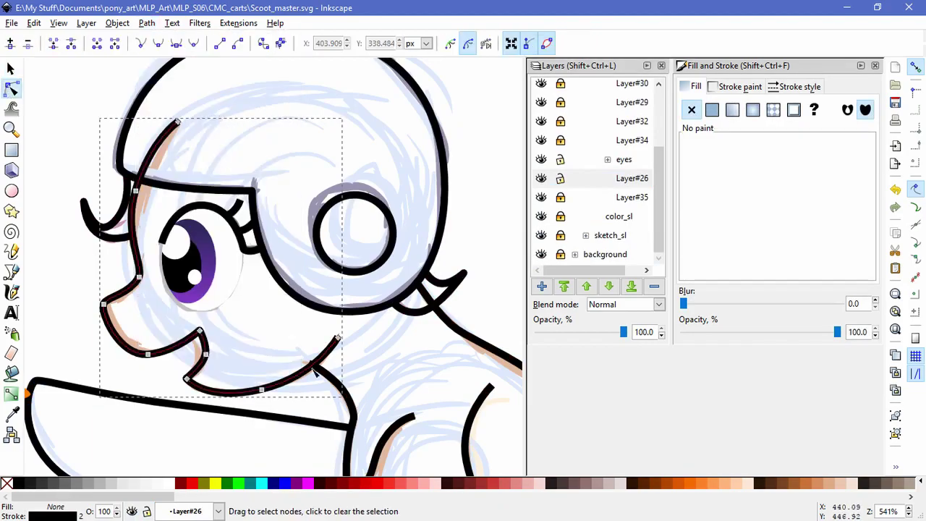
pyautogui.click(146, 22)
pyautogui.click(182, 56)
pyautogui.click(53, 43)
# Bend the mouth curve by dragging a node handle on the nose outline.
pyautogui.click(306, 362)
pyautogui.scroll(2, 304, 384)
pyautogui.click(463, 387)
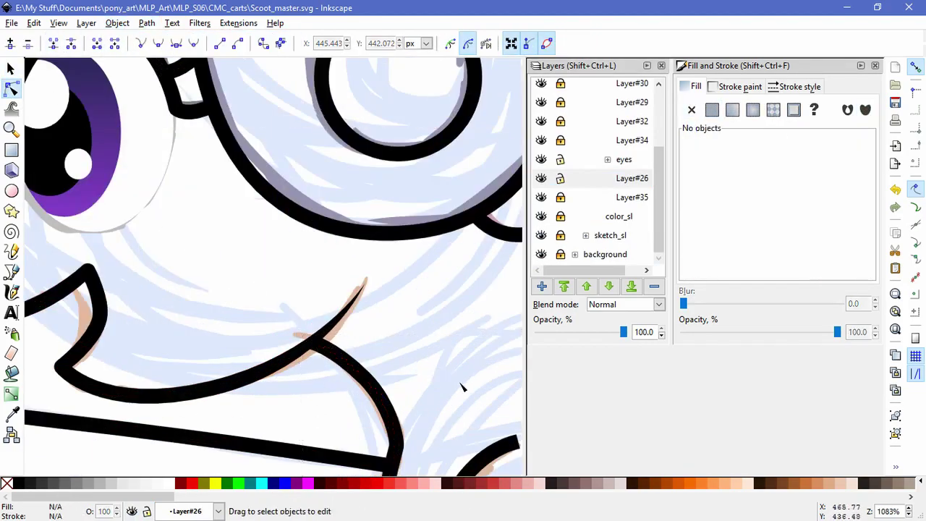
pyautogui.scroll(-2, 462, 388)
pyautogui.scroll(2, 465, 373)
pyautogui.click(300, 367)
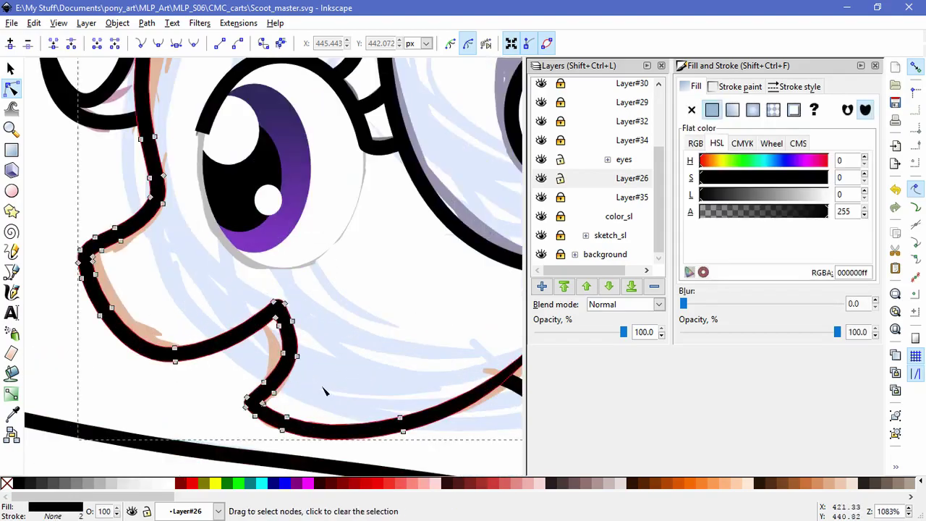
pyautogui.click(289, 354)
pyautogui.moveTo(287, 380); pyautogui.dragTo(284, 397)
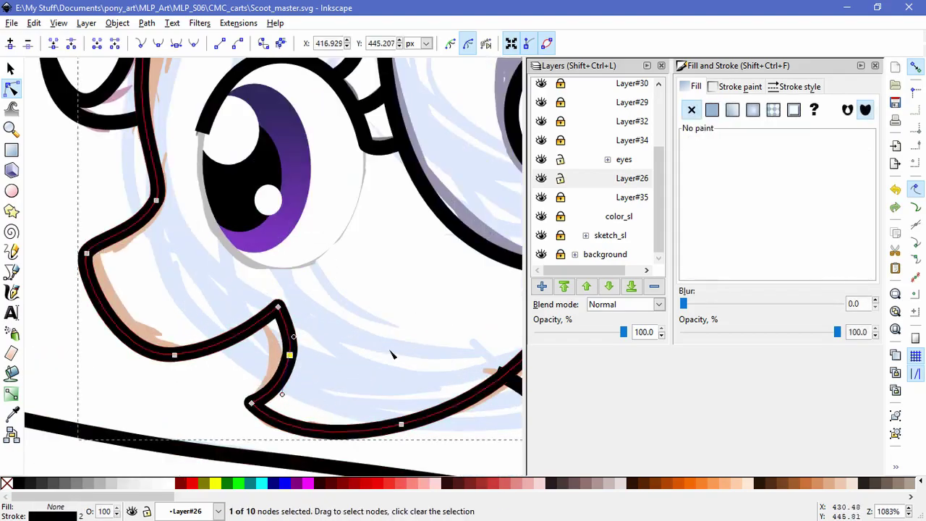
# Nudge a node on the lower cheek path to reshape it.
pyautogui.click(143, 23)
pyautogui.hscroll(2, 430, 316)
pyautogui.click(459, 330)
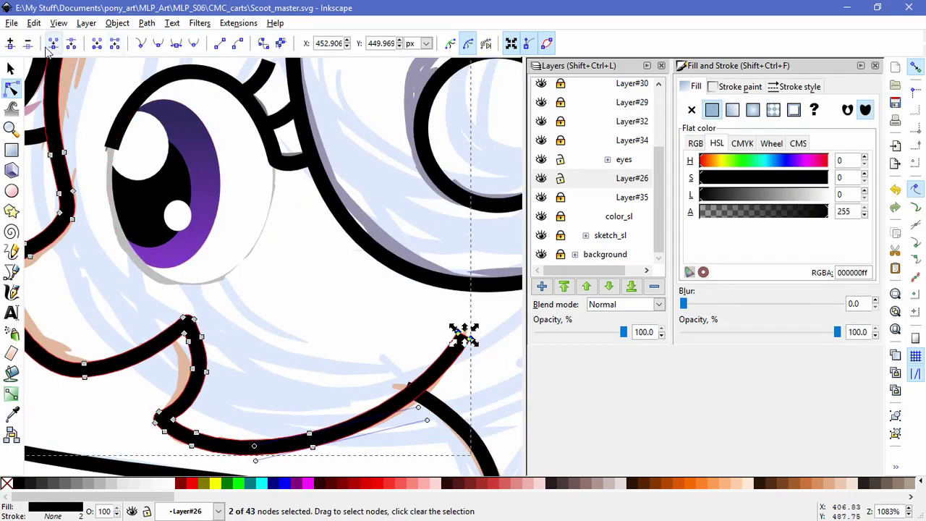
pyautogui.click(290, 347)
pyautogui.hscroll(-3, 289, 347)
pyautogui.scroll(-1, 348, 340)
pyautogui.click(383, 333)
pyautogui.scroll(2, 363, 336)
pyautogui.moveTo(363, 338); pyautogui.dragTo(364, 338)
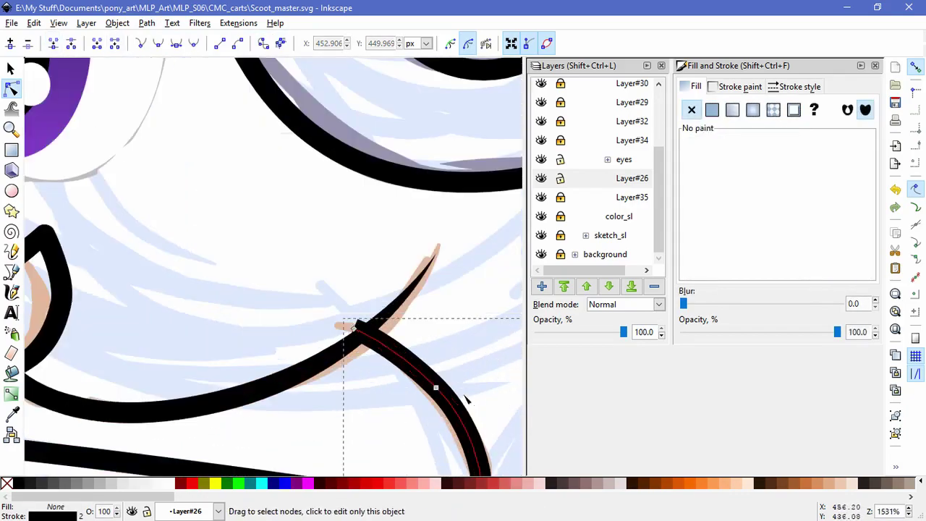
pyautogui.press('Escape')
pyautogui.scroll(-4, 373, 384)
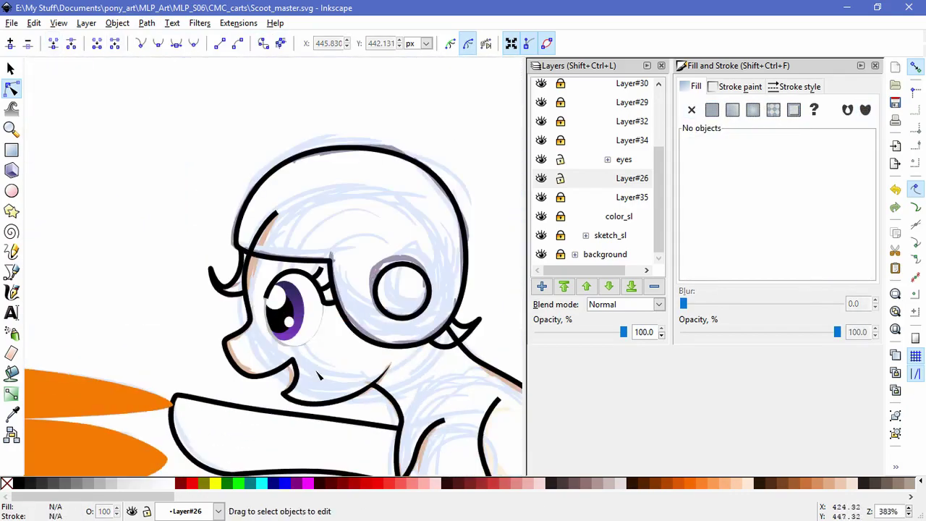
pyautogui.scroll(4, 318, 375)
# Draw a closed triangular shape along the inner mouth line with the Pen tool.
pyautogui.press('b')
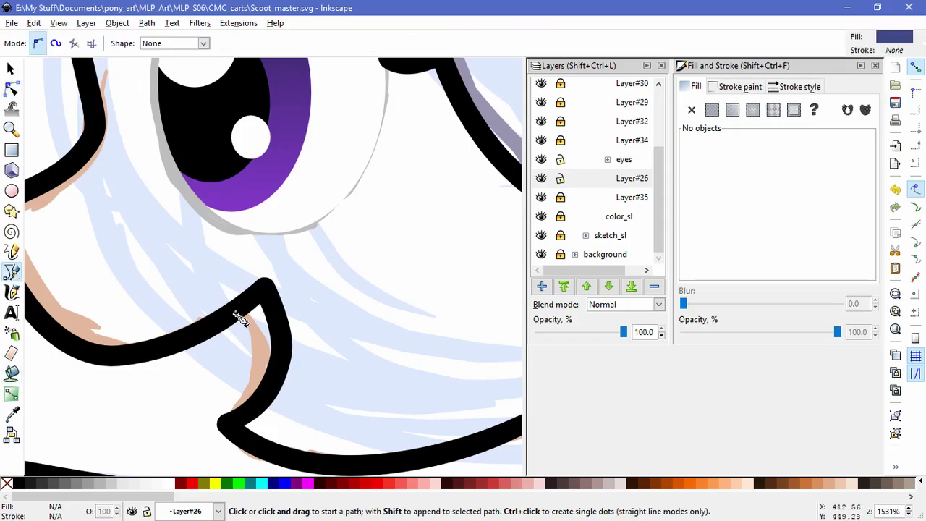
pyautogui.click(239, 318)
pyautogui.click(258, 376)
pyautogui.click(258, 427)
pyautogui.press('Return')
pyautogui.hotkey('ctrl', 'z')
pyautogui.click(241, 313)
pyautogui.click(248, 414)
pyautogui.click(268, 341)
pyautogui.click(239, 311)
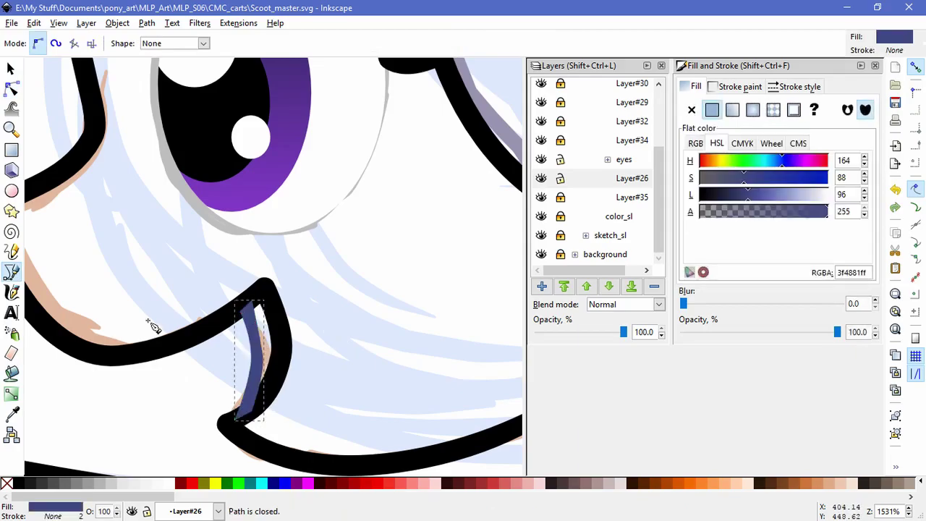
# Fill the mouth-corner shape with the outline black and taper it by curving its nodes.
pyautogui.press('d')
pyautogui.click(152, 338)
pyautogui.press('n')
pyautogui.moveTo(253, 351); pyautogui.dragTo(253, 330)
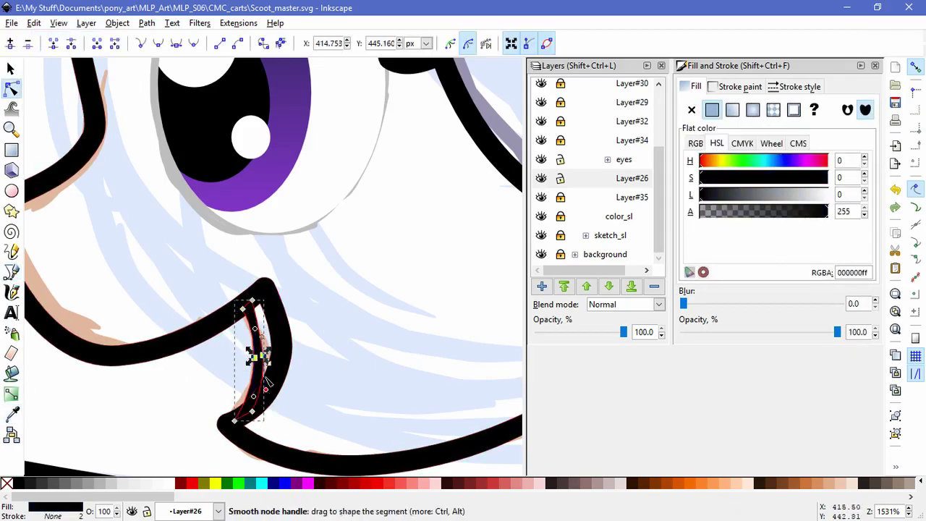
pyautogui.moveTo(254, 353); pyautogui.dragTo(243, 379)
pyautogui.click(224, 415)
pyautogui.scroll(-4, 392, 399)
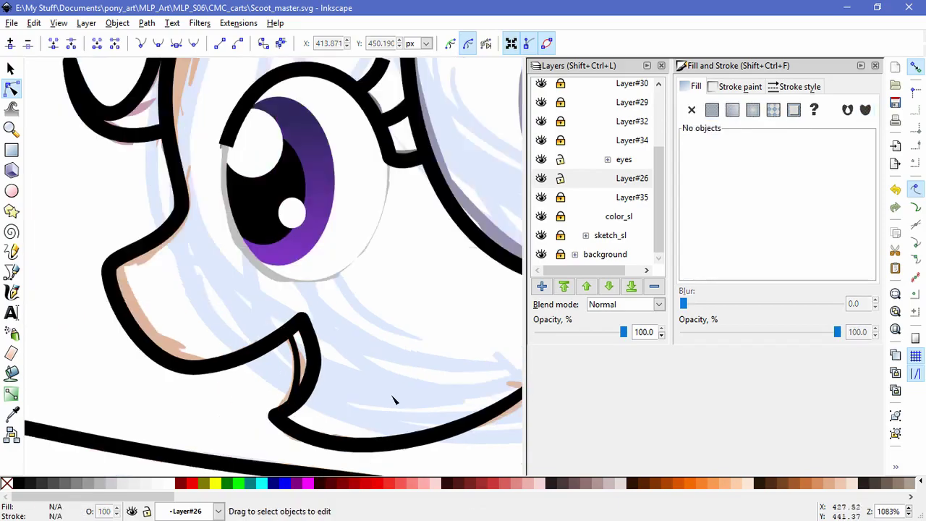
pyautogui.scroll(2, 320, 368)
pyautogui.scroll(-2, 397, 359)
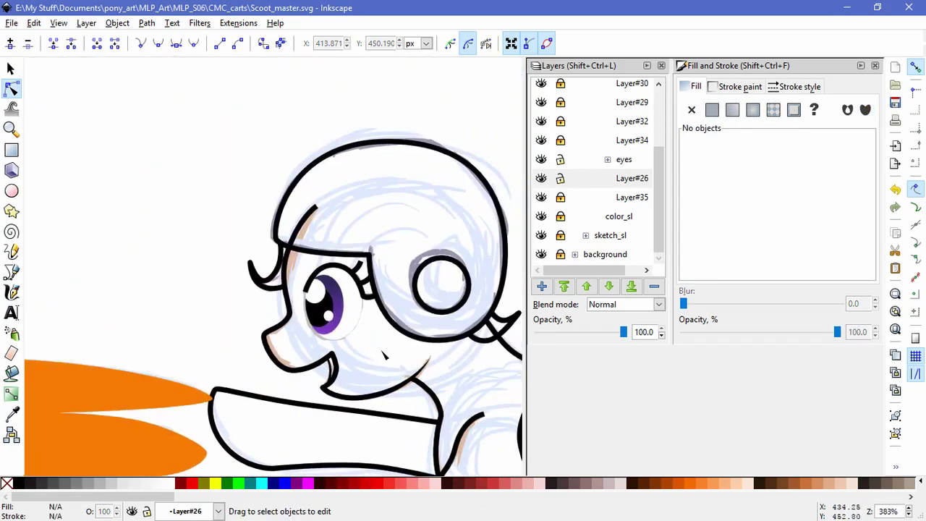
pyautogui.press('s')
pyautogui.click(325, 368)
pyautogui.click(376, 381)
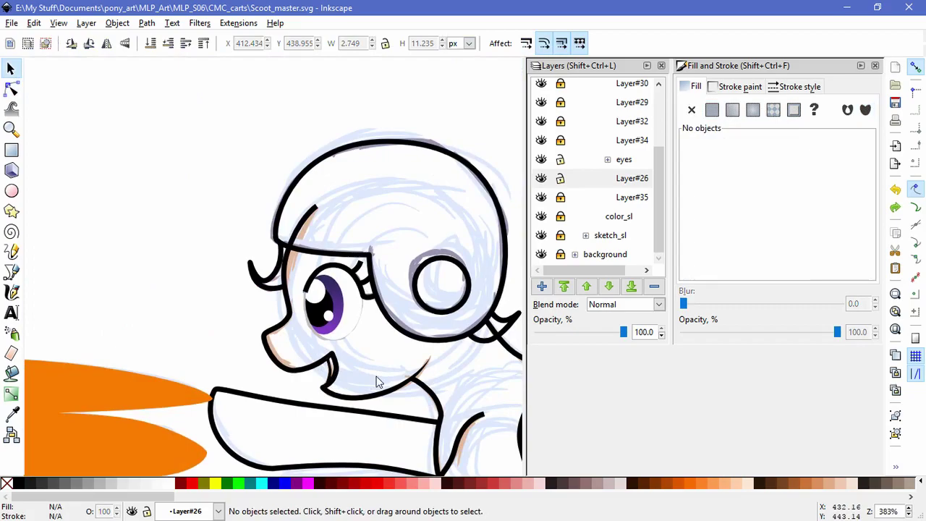
# Set the face outline's stroke width to 1.5 px.
pyautogui.doubleClick(340, 371)
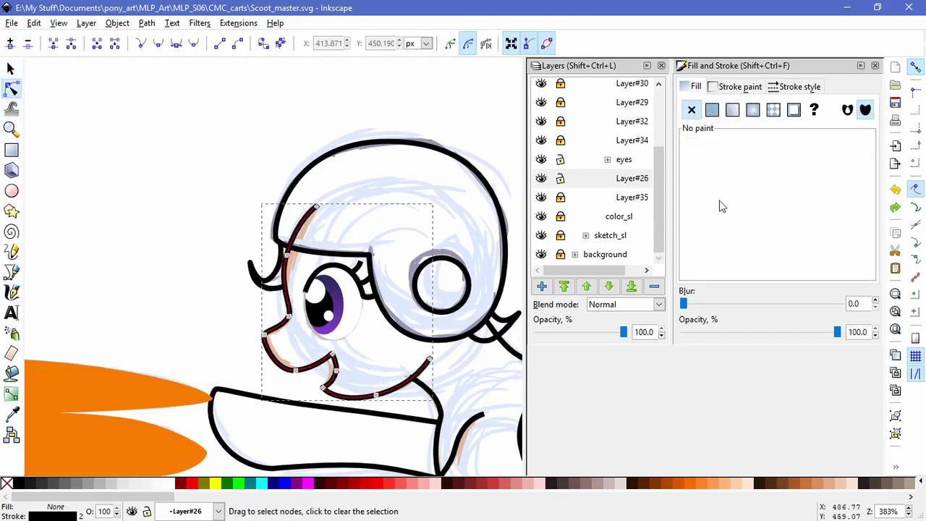
pyautogui.click(795, 87)
pyautogui.write('1.5')
pyautogui.press('Return')
pyautogui.press('Escape')
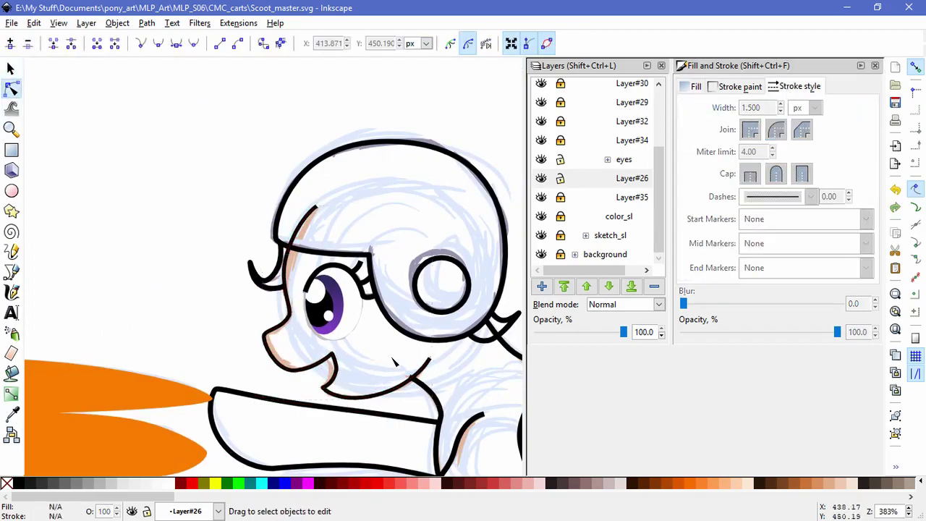
# Select all the line art and give it a 1.5 px stroke width.
pyautogui.scroll(-5, 274, 302)
pyautogui.hotkey('ctrl', 'a')
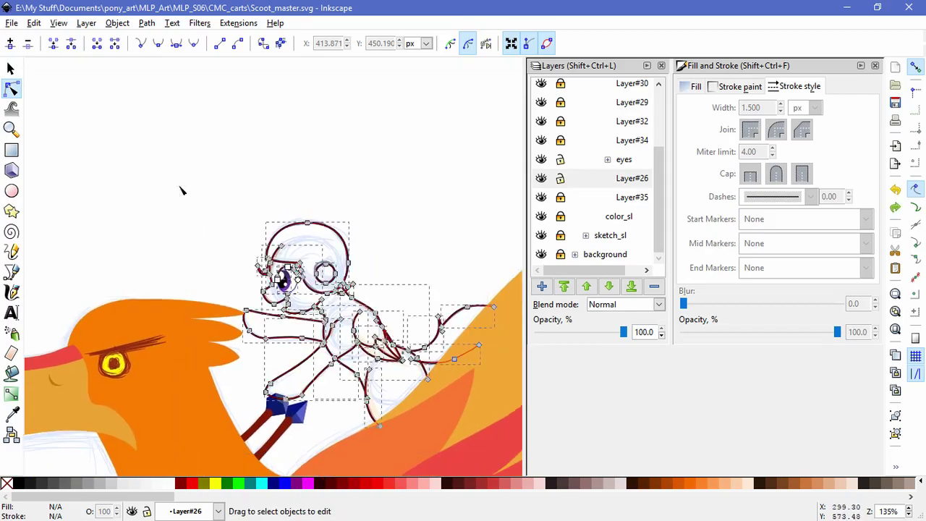
pyautogui.moveTo(770, 107); pyautogui.dragTo(724, 108)
pyautogui.write('1.5')
pyautogui.click(815, 107)
pyautogui.click(799, 122)
pyautogui.press('Return')
pyautogui.press('Escape')
pyautogui.scroll(4, 271, 305)
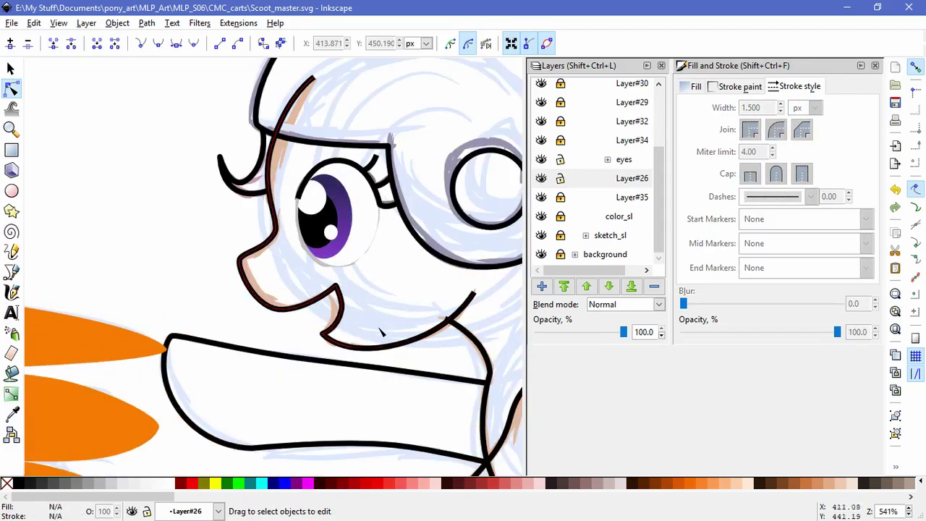
# Select every path in the layer and convert the strokes to filled outlines with Stroke to Path.
pyautogui.click(34, 23)
pyautogui.click(63, 287)
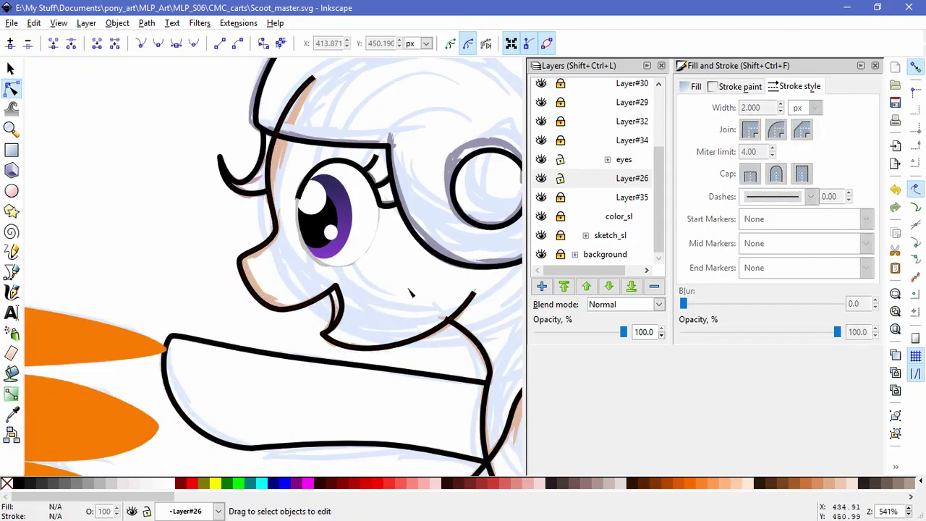
pyautogui.click(117, 23)
pyautogui.click(167, 56)
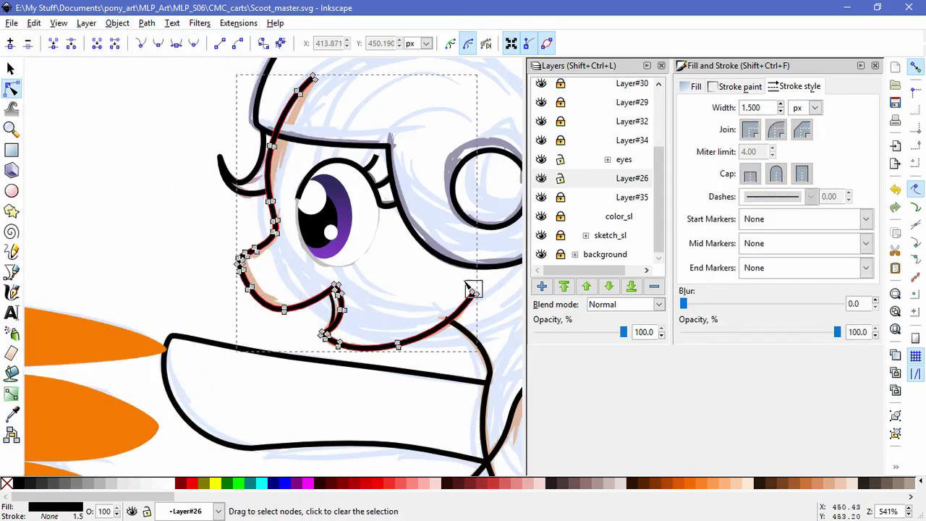
# Nudge the mouth corner node slightly left and down, then select the eyelid outline.
pyautogui.scroll(3, 337, 289)
pyautogui.click(359, 298)
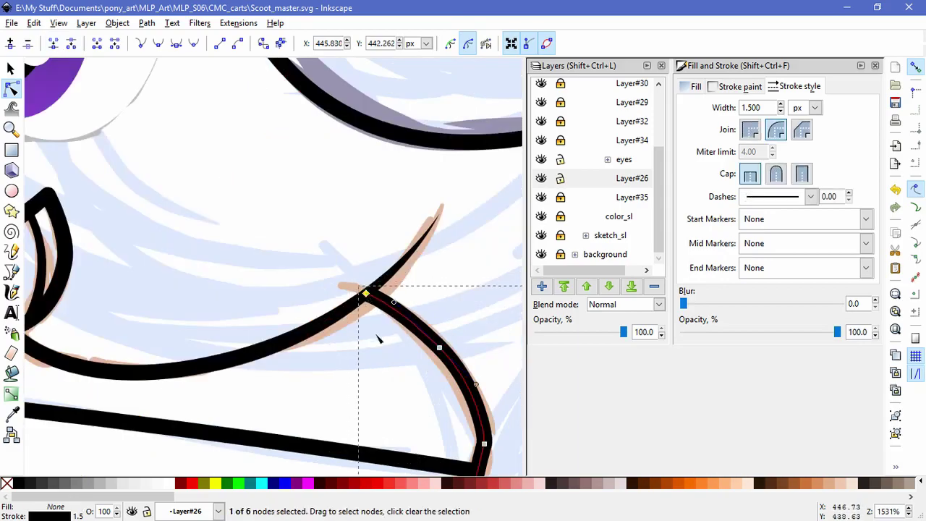
pyautogui.moveTo(359, 298); pyautogui.dragTo(355, 302)
pyautogui.scroll(-5, 395, 415)
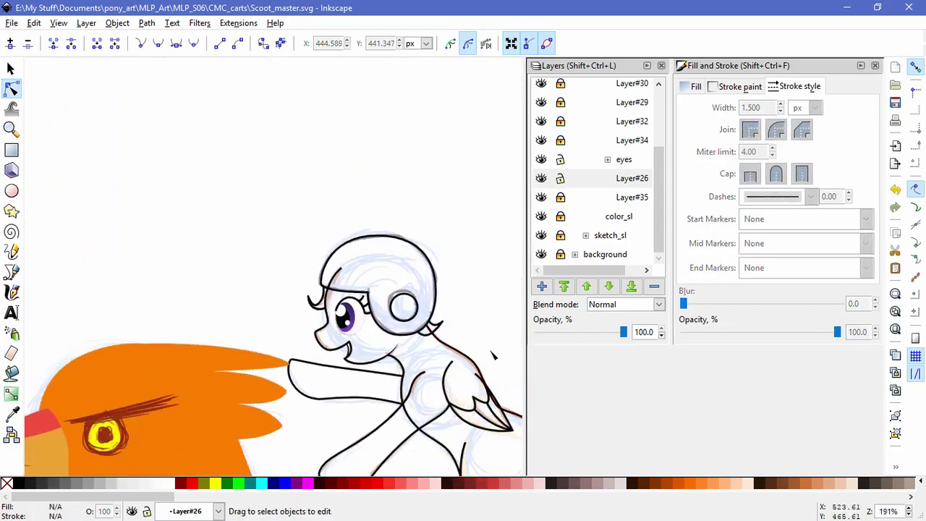
pyautogui.scroll(3, 396, 249)
pyautogui.click(358, 259)
pyautogui.click(147, 23)
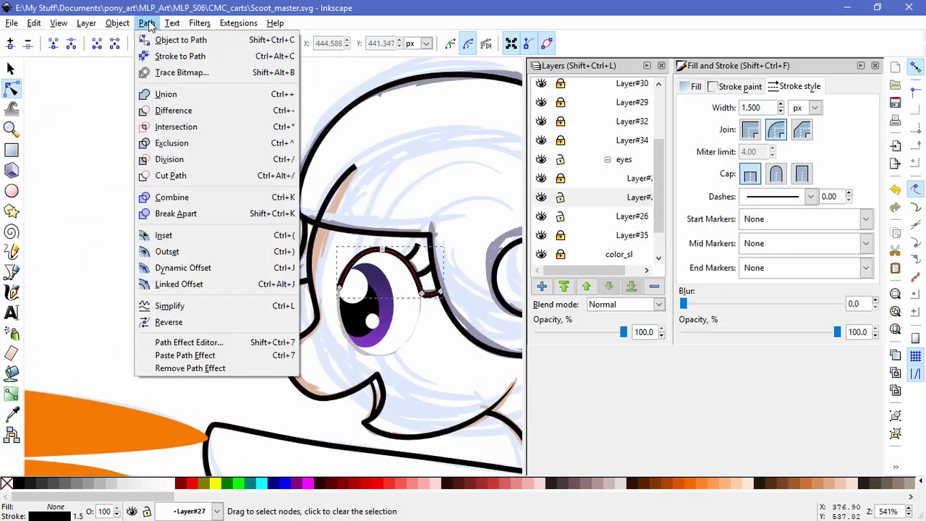
# Nudge one eyelid outline node slightly down-right.
pyautogui.press('Escape')
pyautogui.scroll(2, 333, 329)
pyautogui.click(341, 268)
pyautogui.scroll(3, 309, 309)
pyautogui.moveTo(371, 230); pyautogui.dragTo(378, 234)
pyautogui.press('Escape')
# Pull the eyelid outline's two outer tail nodes up and to the right.
pyautogui.hscroll(3, 362, 290)
pyautogui.click(273, 155)
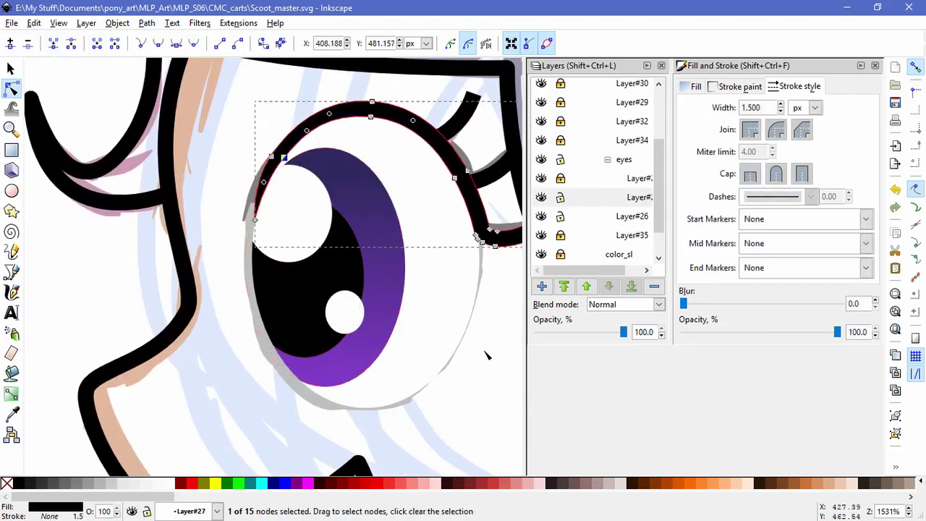
pyautogui.hscroll(2, 486, 354)
pyautogui.click(482, 233)
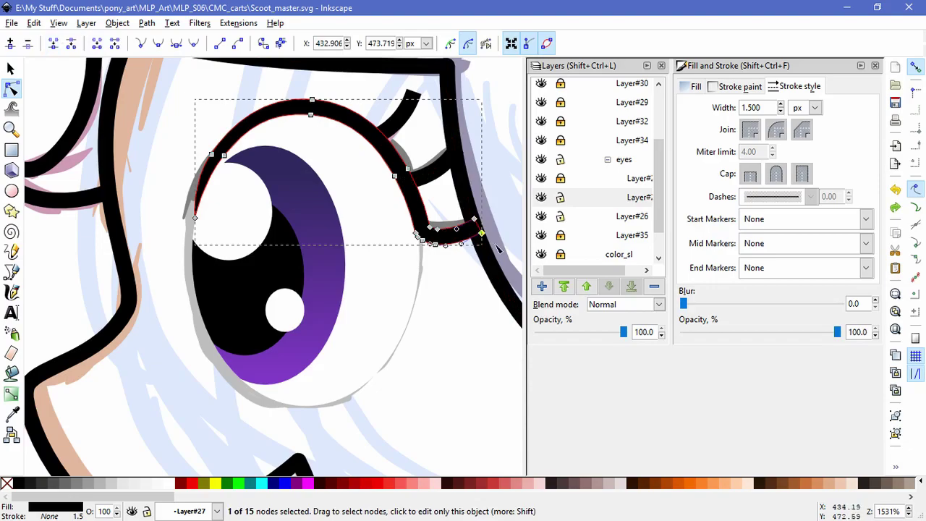
pyautogui.keyDown('shift'); pyautogui.click(474, 219); pyautogui.keyUp('shift')
pyautogui.moveTo(474, 219); pyautogui.dragTo(492, 226)
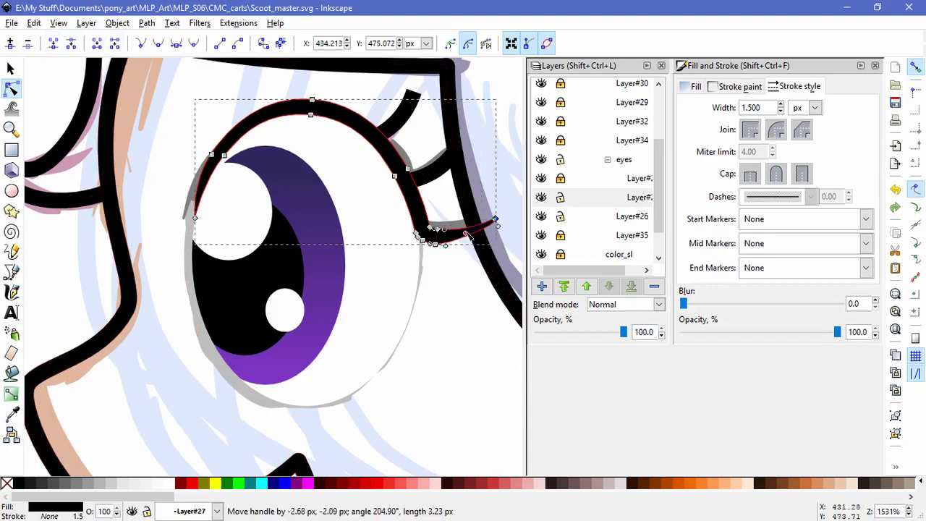
# Make the small lash's node a sharp cusp and move its tip upward.
pyautogui.click(458, 287)
pyautogui.click(440, 180)
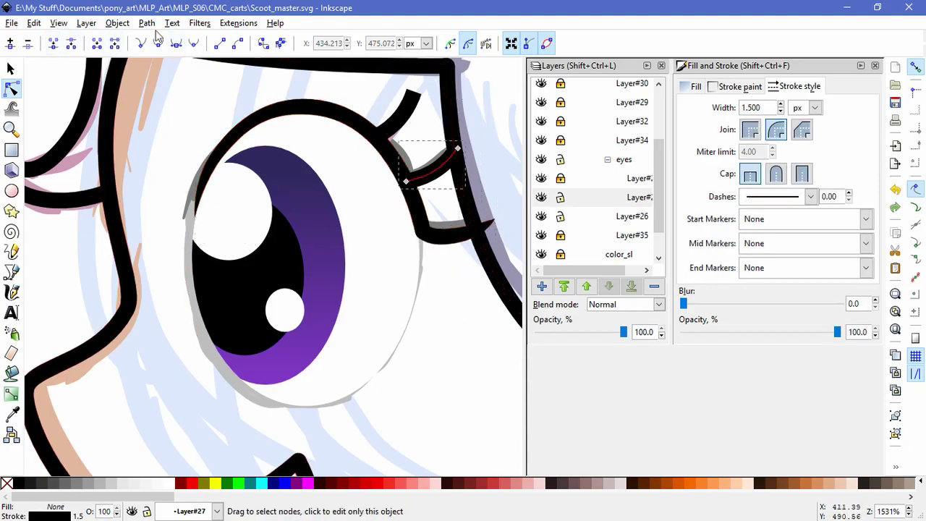
pyautogui.click(117, 23)
pyautogui.press('Escape')
pyautogui.click(449, 141)
pyautogui.click(53, 44)
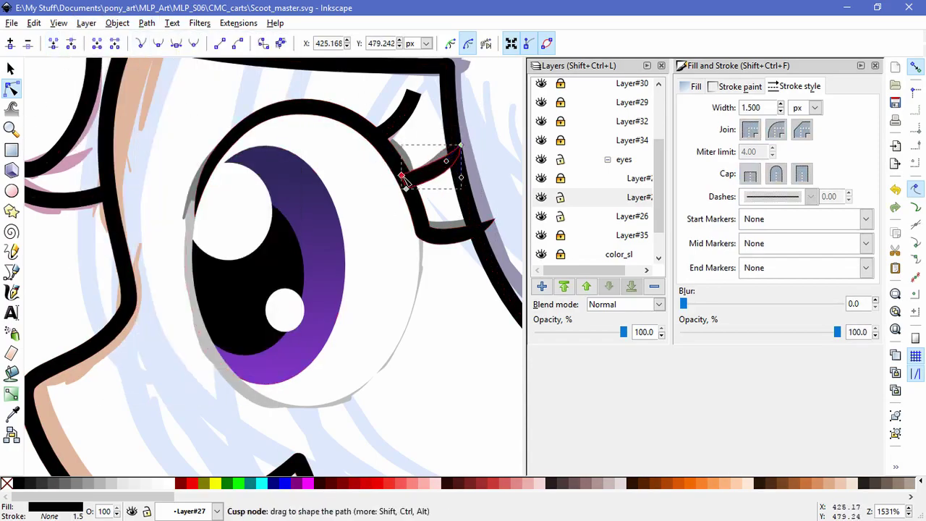
pyautogui.moveTo(461, 145); pyautogui.dragTo(458, 134)
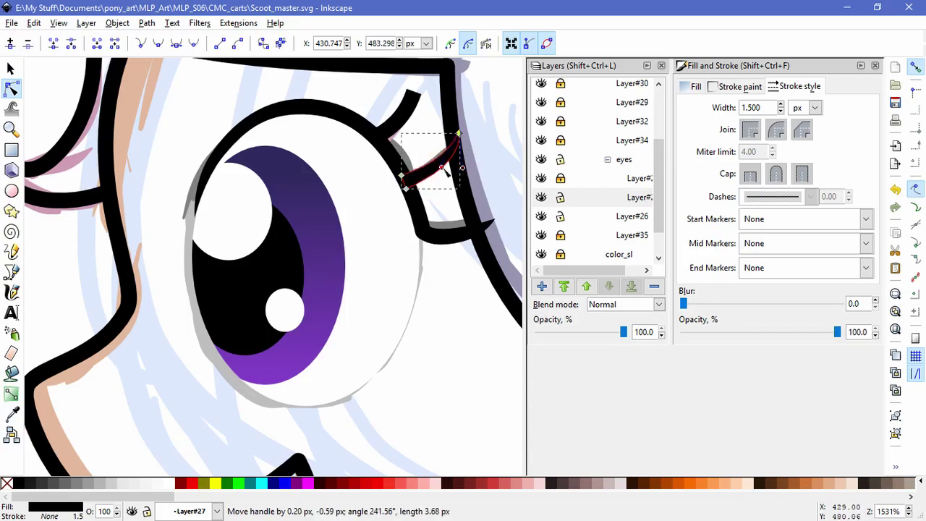
# Shift the small lash spike slightly up-left as a whole object.
pyautogui.click(434, 163)
pyautogui.press('Escape')
pyautogui.click(405, 108)
pyautogui.click(14, 67)
pyautogui.press('Escape')
pyautogui.moveTo(418, 92)
pyautogui.mouseDown()
pyautogui.moveTo(403, 128)
pyautogui.moveTo(413, 87)
pyautogui.mouseUp()
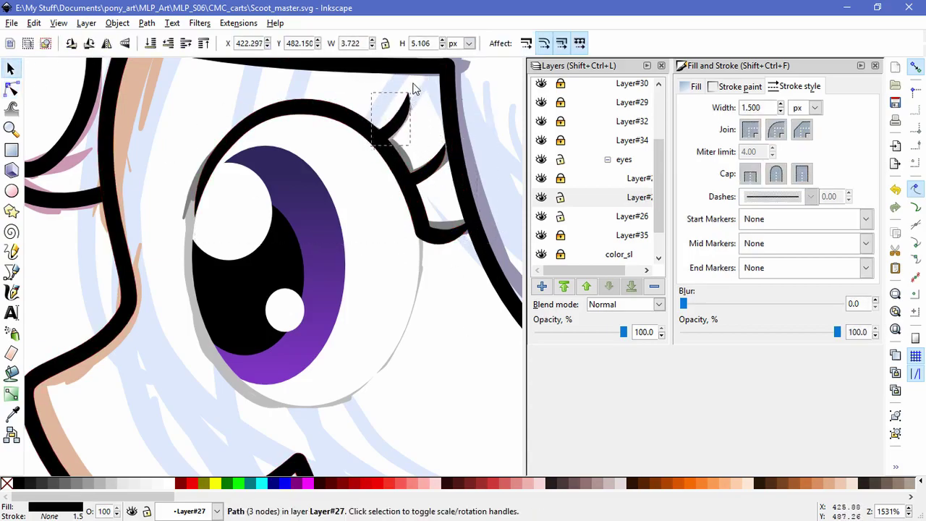
pyautogui.press('Escape')
pyautogui.scroll(-3, 463, 323)
pyautogui.click(290, 246)
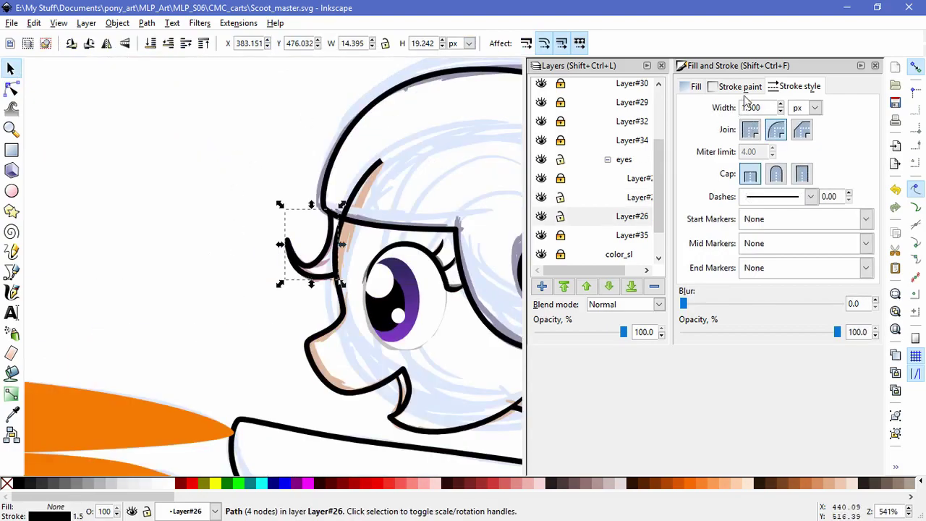
# Convert the forelock stroke to a filled outline with Stroke to Path and zoom in.
pyautogui.click(11, 87)
pyautogui.press('+')
pyautogui.click(146, 22)
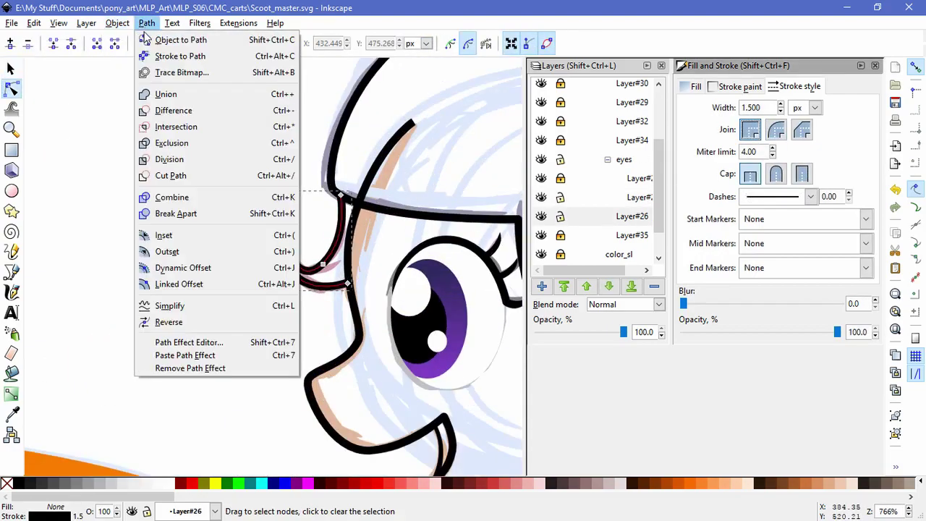
pyautogui.click(170, 46)
pyautogui.moveTo(258, 230)
pyautogui.mouseDown()
pyautogui.moveTo(289, 239)
pyautogui.moveTo(298, 256)
pyautogui.mouseUp()
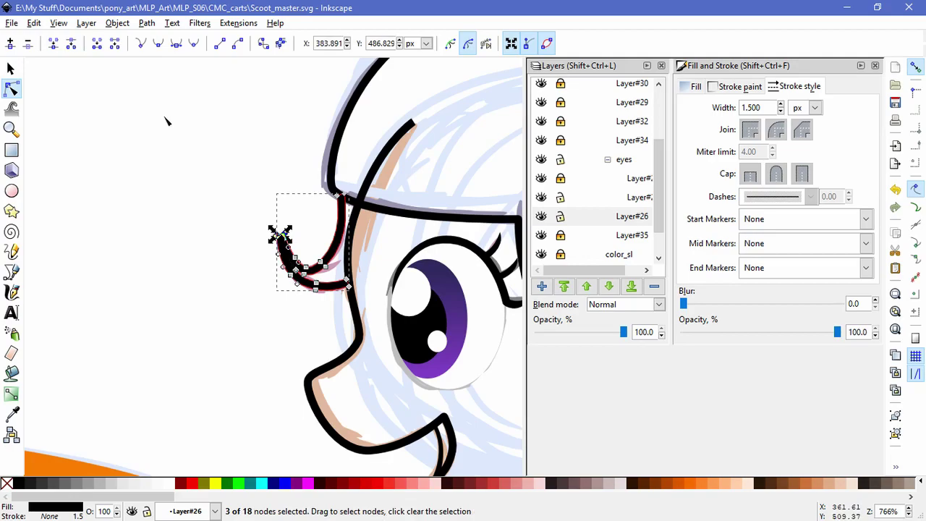
pyautogui.press('+')
pyautogui.press('+')
pyautogui.press('+')
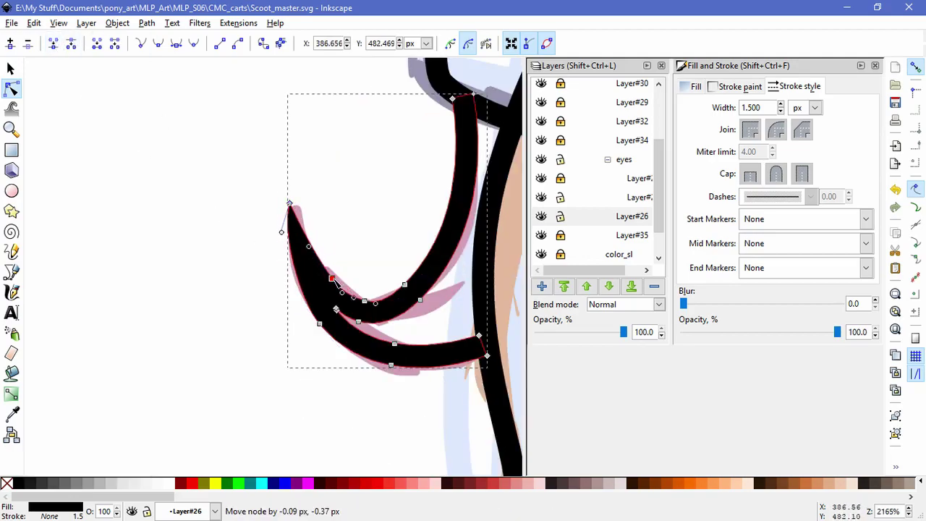
# Reshape the forelock by moving its inner nodes down-right and adjusting their curve.
pyautogui.click(372, 244)
pyautogui.click(335, 310)
pyautogui.click(338, 382)
pyautogui.moveTo(335, 310); pyautogui.dragTo(366, 325)
pyautogui.click(402, 333)
pyautogui.click(378, 407)
pyautogui.click(335, 309)
pyautogui.moveTo(300, 251); pyautogui.dragTo(304, 253)
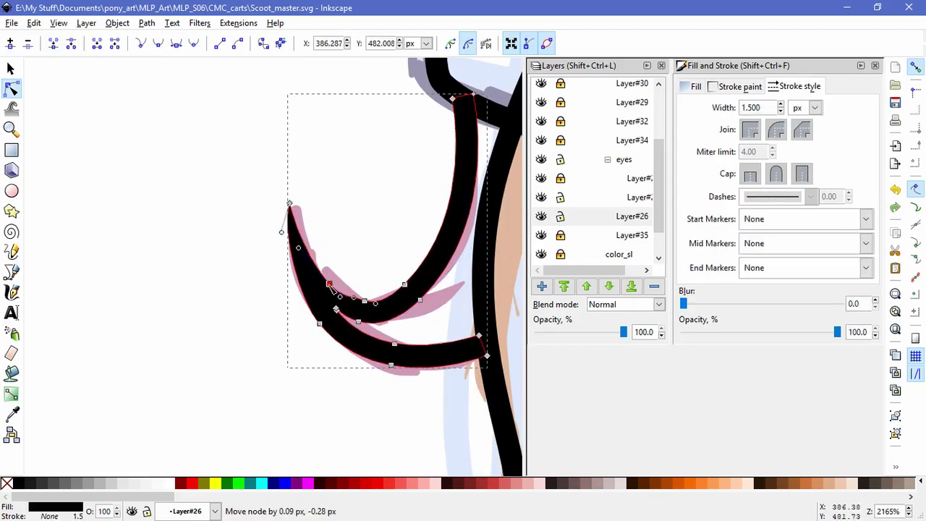
pyautogui.click(387, 241)
# Turn the mane curl by the helmet into a filled outline and add a node to it.
pyautogui.scroll(-6, 386, 241)
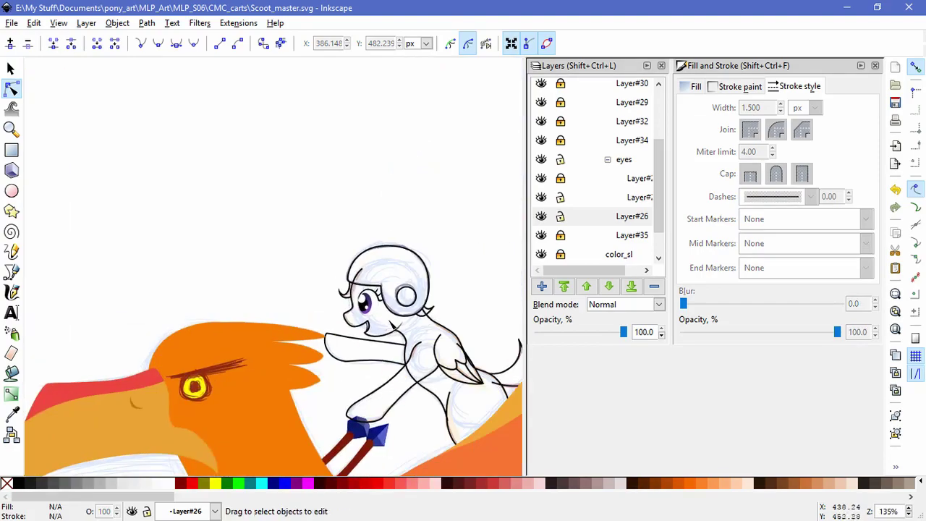
pyautogui.scroll(2, 445, 325)
pyautogui.scroll(1, 445, 325)
pyautogui.click(421, 298)
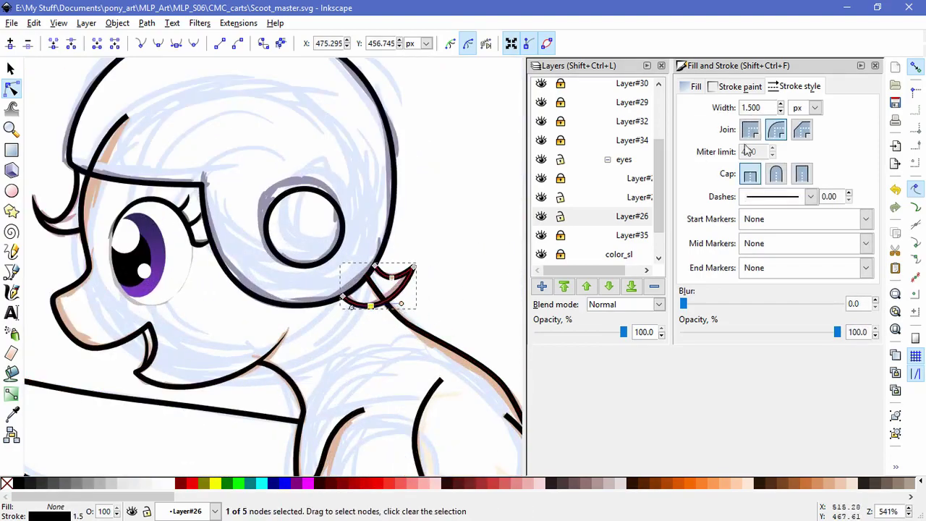
pyautogui.click(146, 22)
pyautogui.click(165, 57)
pyautogui.scroll(1, 397, 249)
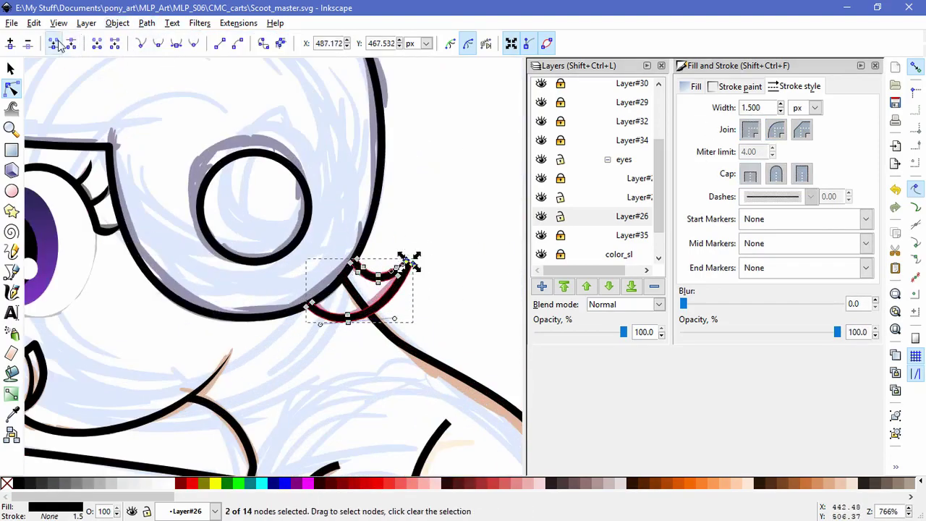
pyautogui.click(114, 43)
pyautogui.scroll(2, 419, 281)
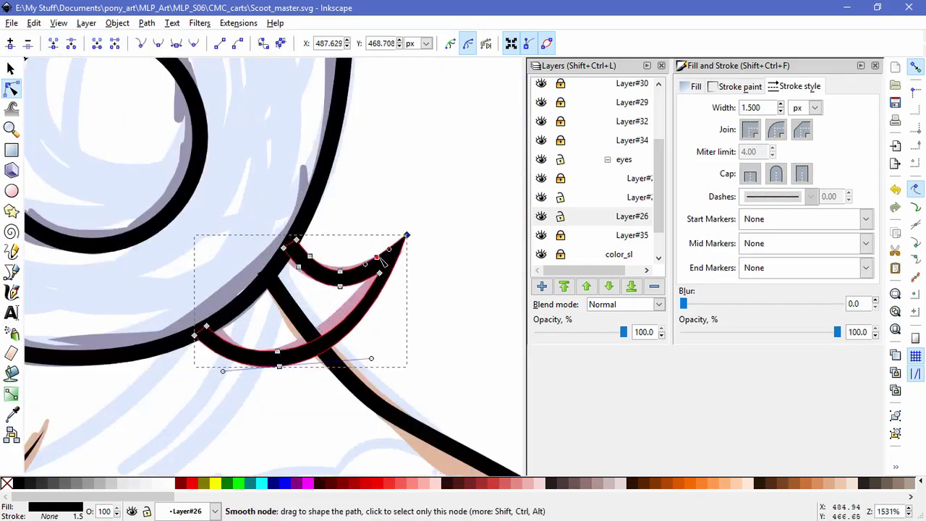
pyautogui.click(440, 320)
# Move the neck line's top end and middle nodes down-right to follow the sketch.
pyautogui.scroll(-2, 441, 320)
pyautogui.click(345, 327)
pyautogui.moveTo(345, 327); pyautogui.dragTo(358, 339)
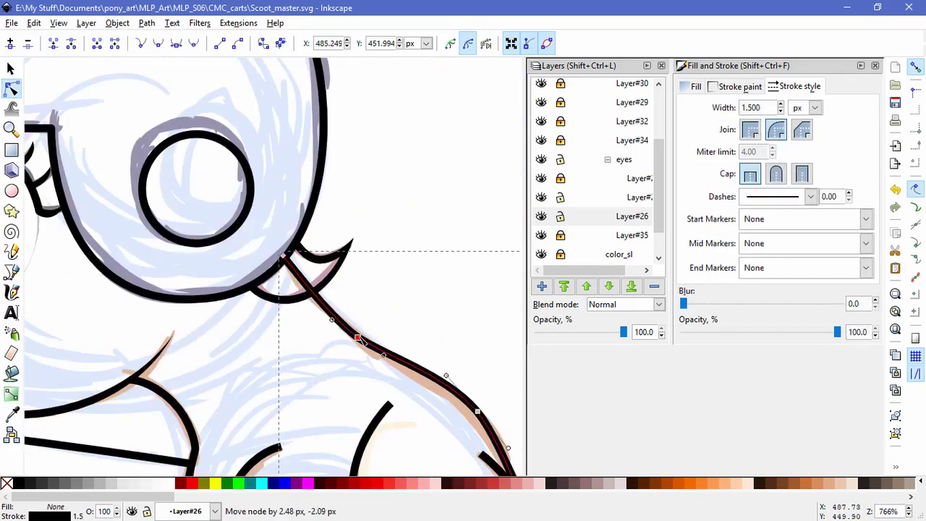
pyautogui.moveTo(283, 255); pyautogui.dragTo(308, 293)
pyautogui.moveTo(358, 338); pyautogui.dragTo(374, 352)
pyautogui.press('Escape')
pyautogui.scroll(-5, 332, 325)
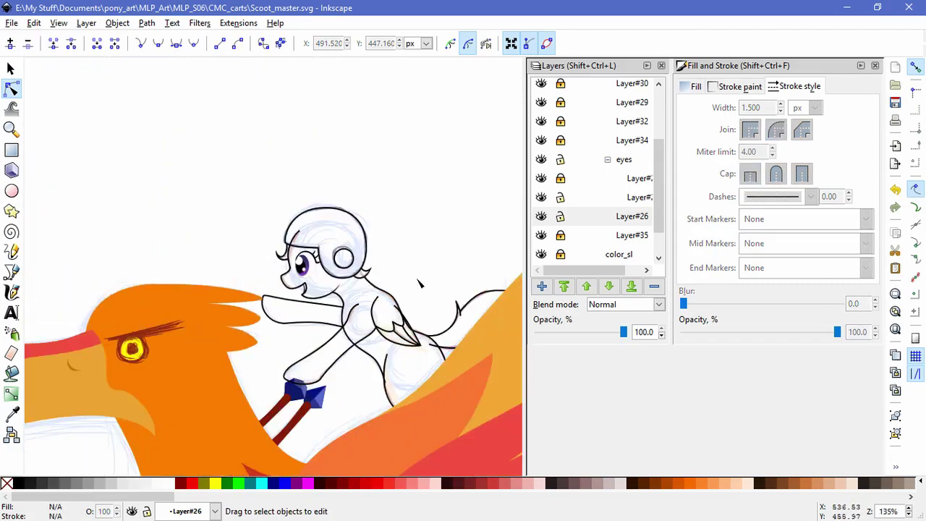
# Sharpen the pony's tail tip by dragging its end node into a new position.
pyautogui.scroll(3, 421, 284)
pyautogui.click(358, 315)
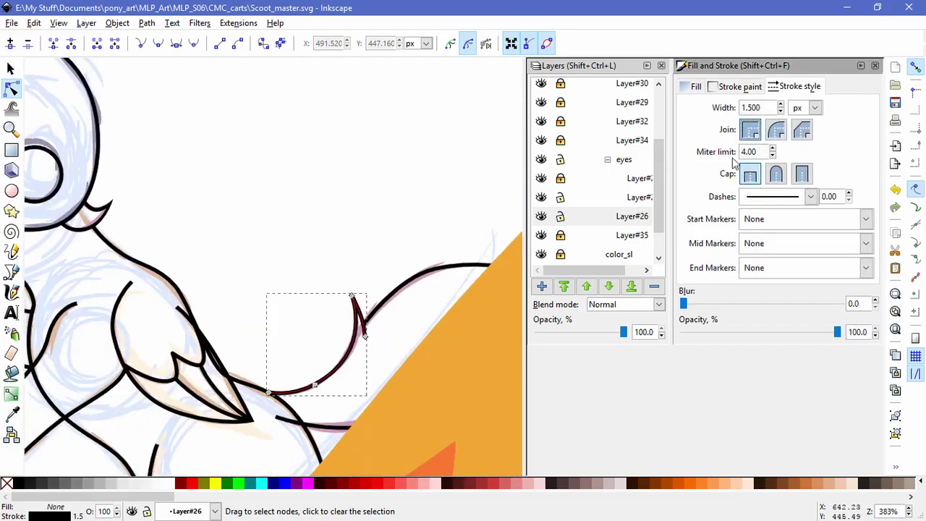
pyautogui.click(118, 23)
pyautogui.press('Escape')
pyautogui.moveTo(323, 276); pyautogui.dragTo(349, 301)
pyautogui.scroll(3, 364, 306)
pyautogui.press('Escape')
pyautogui.scroll(-1, 406, 311)
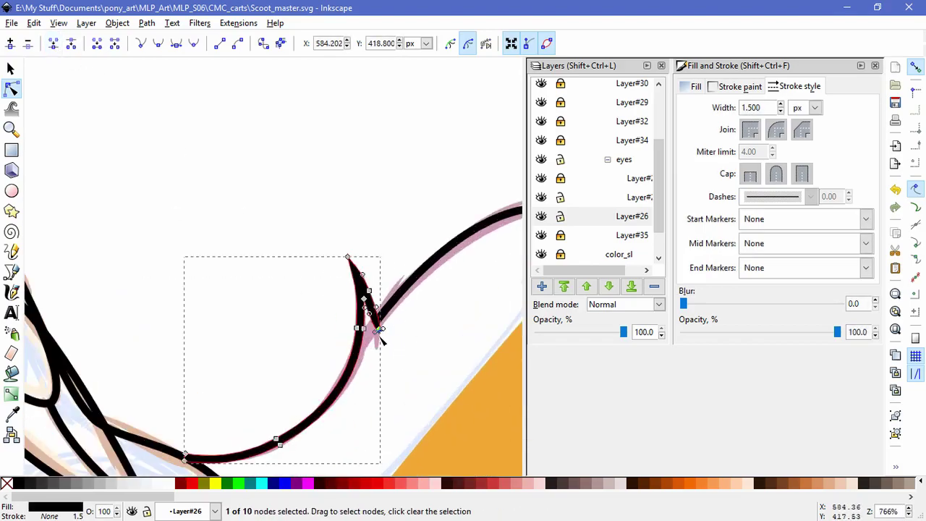
pyautogui.click(420, 362)
pyautogui.scroll(3, 382, 351)
pyautogui.moveTo(342, 329)
pyautogui.mouseDown()
pyautogui.moveTo(347, 311)
pyautogui.moveTo(337, 320)
pyautogui.mouseUp()
# Inspect the nodes of the neighbouring tail paths and the curved wing outline.
pyautogui.click(352, 397)
pyautogui.press('Escape')
pyautogui.scroll(-6, 425, 327)
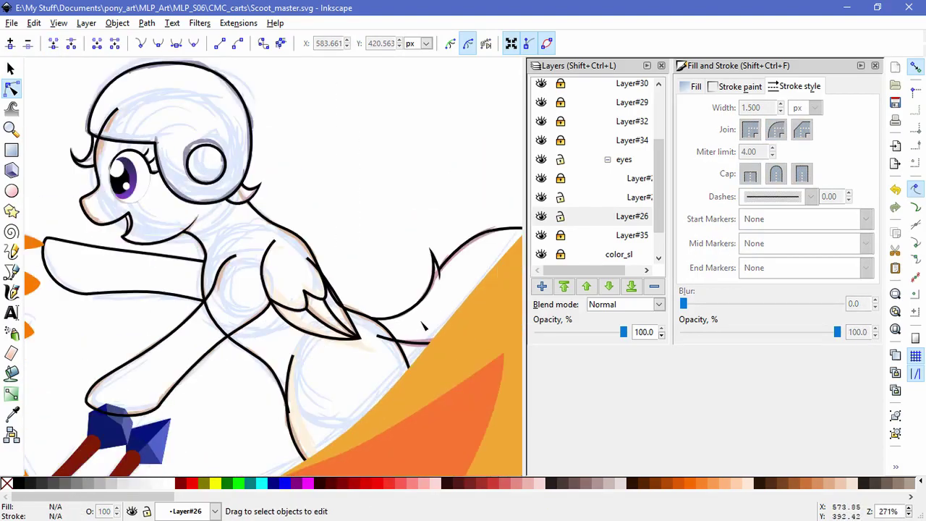
pyautogui.scroll(4, 424, 328)
pyautogui.click(374, 397)
pyautogui.click(364, 386)
pyautogui.press('Escape')
pyautogui.scroll(-2, 441, 331)
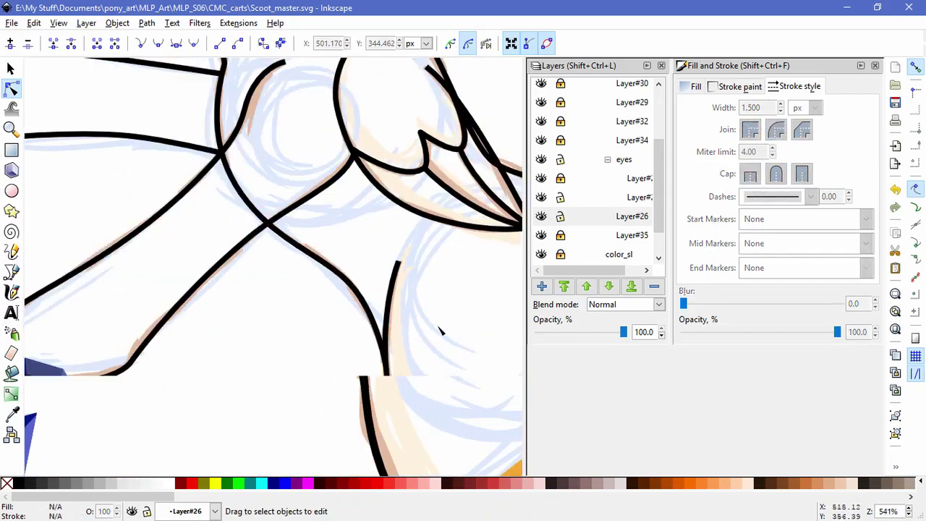
pyautogui.scroll(-1, 441, 331)
pyautogui.click(399, 340)
pyautogui.press('Escape')
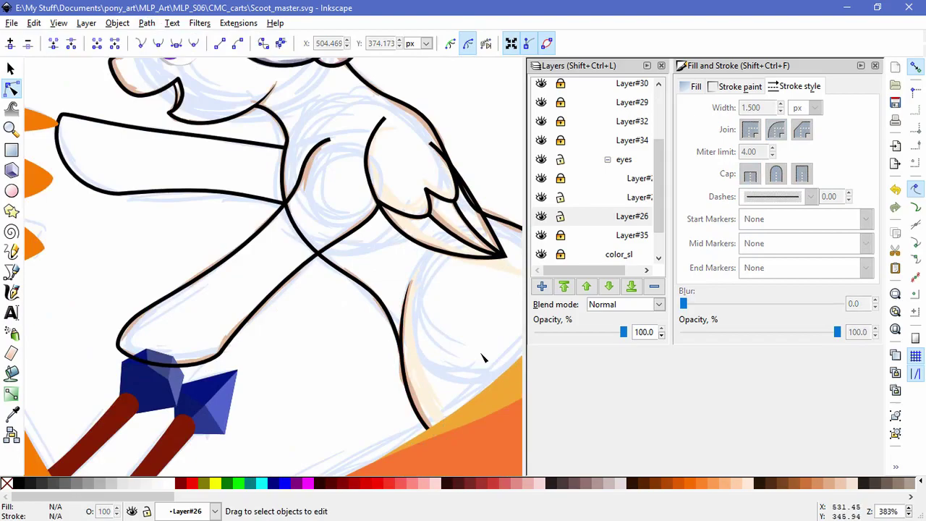
# Break the wing outline open by deleting the segment between its two top nodes.
pyautogui.click(366, 148)
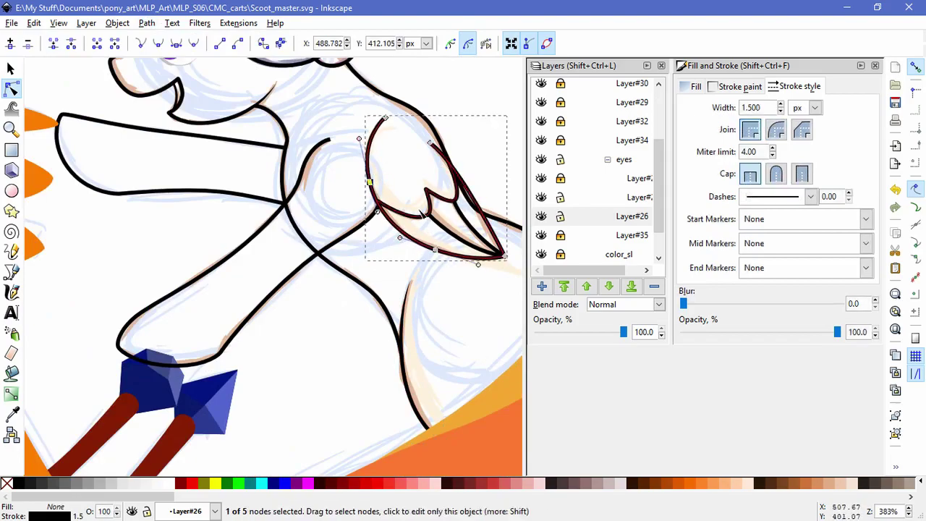
pyautogui.click(118, 23)
pyautogui.click(384, 117)
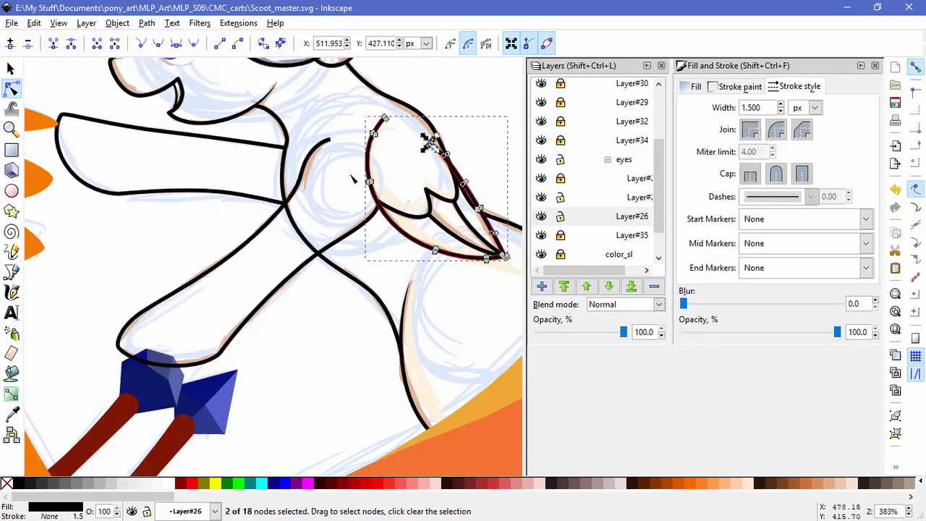
pyautogui.click(115, 44)
pyautogui.click(477, 123)
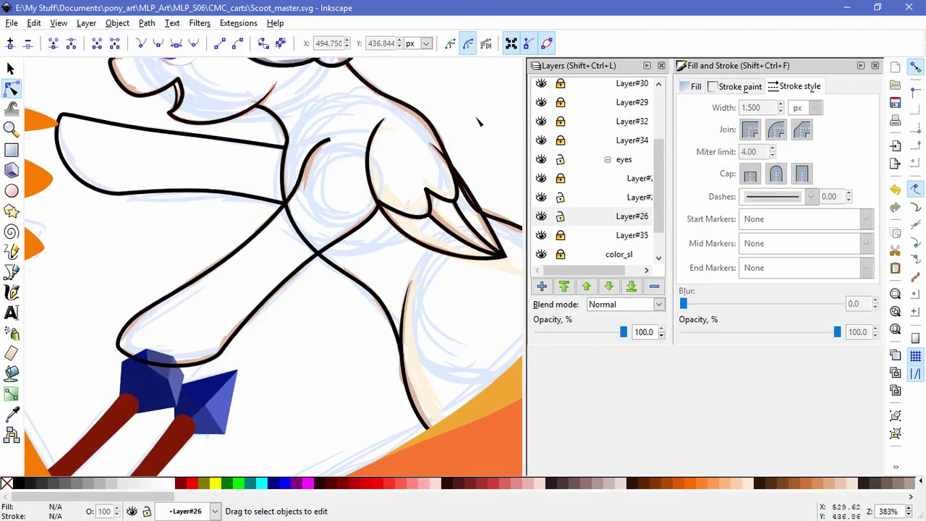
pyautogui.click(300, 266)
pyautogui.click(117, 22)
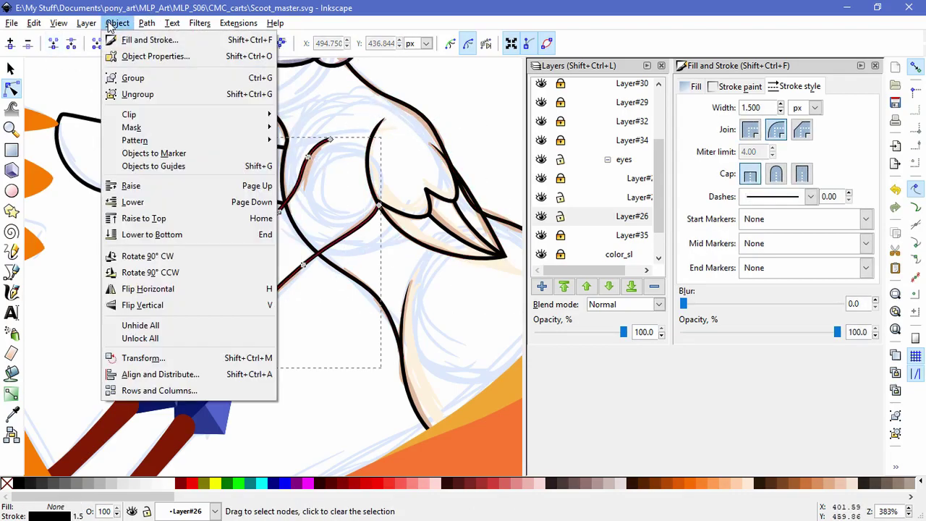
# Nudge the chest-crossing node and reposition the stroke's tip nodes into a sharper taper.
pyautogui.click(302, 233)
pyautogui.scroll(2, 337, 165)
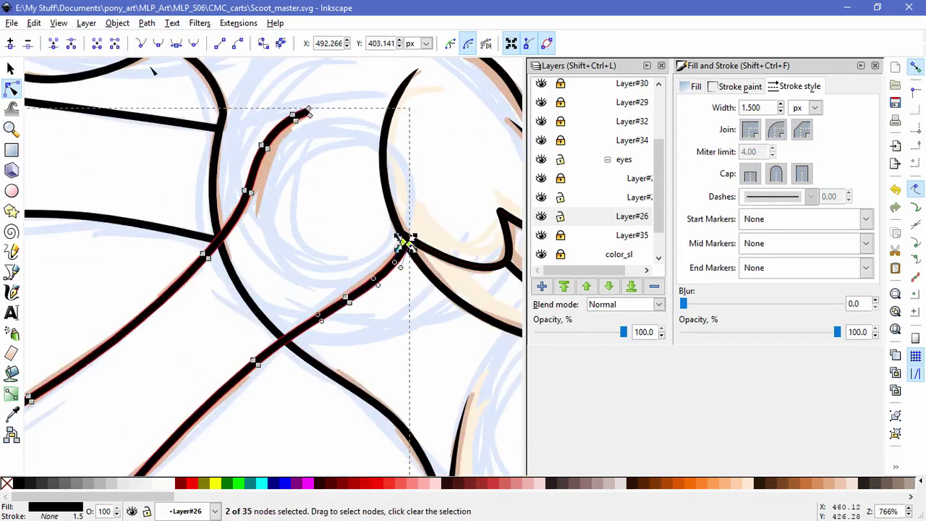
pyautogui.moveTo(407, 242); pyautogui.dragTo(407, 243)
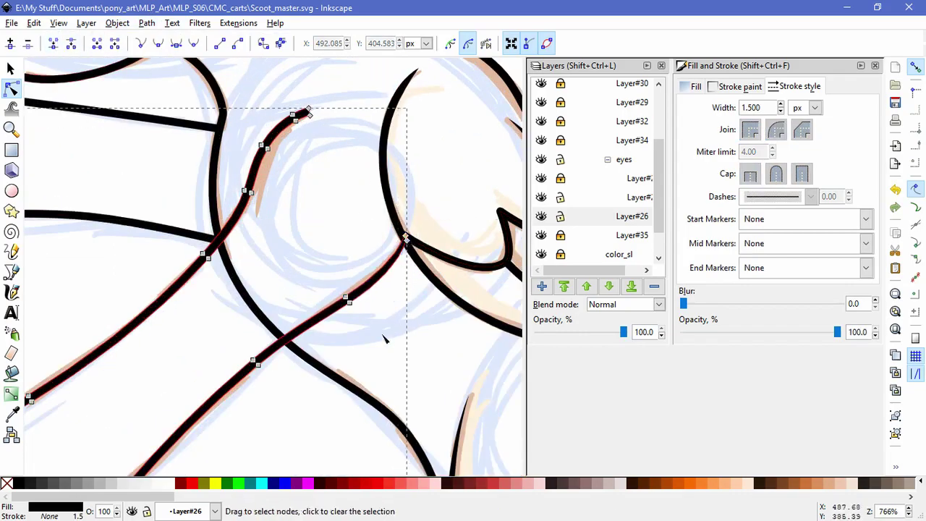
pyautogui.click(309, 113)
pyautogui.scroll(3, 313, 138)
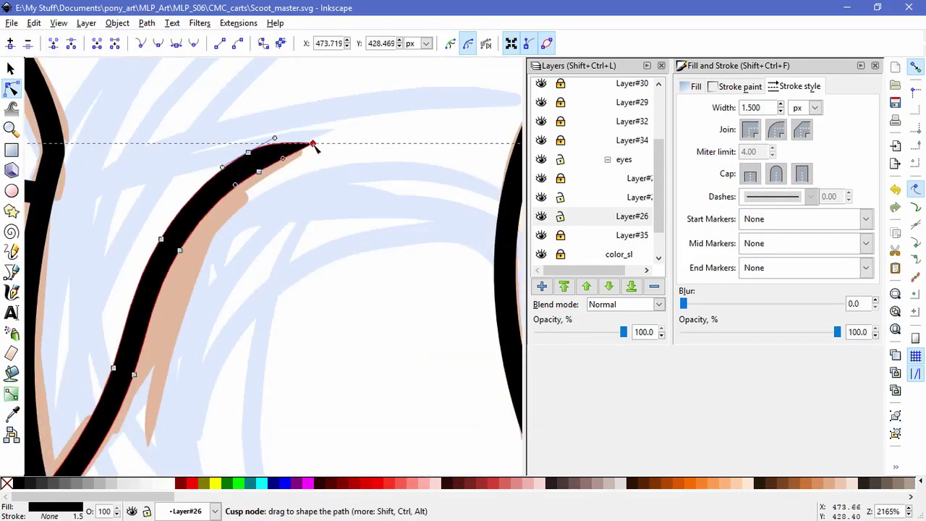
pyautogui.scroll(1, 333, 209)
pyautogui.click(348, 86)
pyautogui.moveTo(348, 86)
pyautogui.mouseDown()
pyautogui.moveTo(338, 93)
pyautogui.moveTo(372, 81)
pyautogui.moveTo(348, 87)
pyautogui.mouseUp()
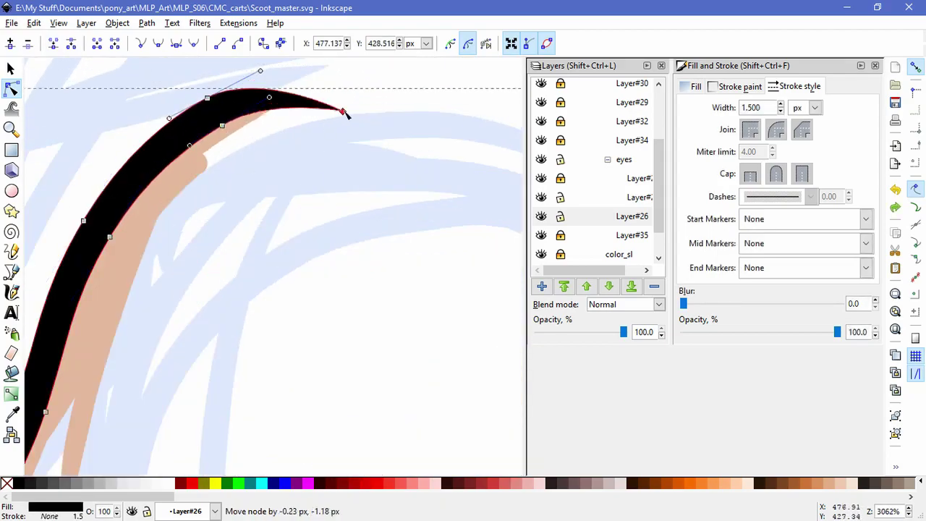
pyautogui.moveTo(207, 98); pyautogui.dragTo(197, 110)
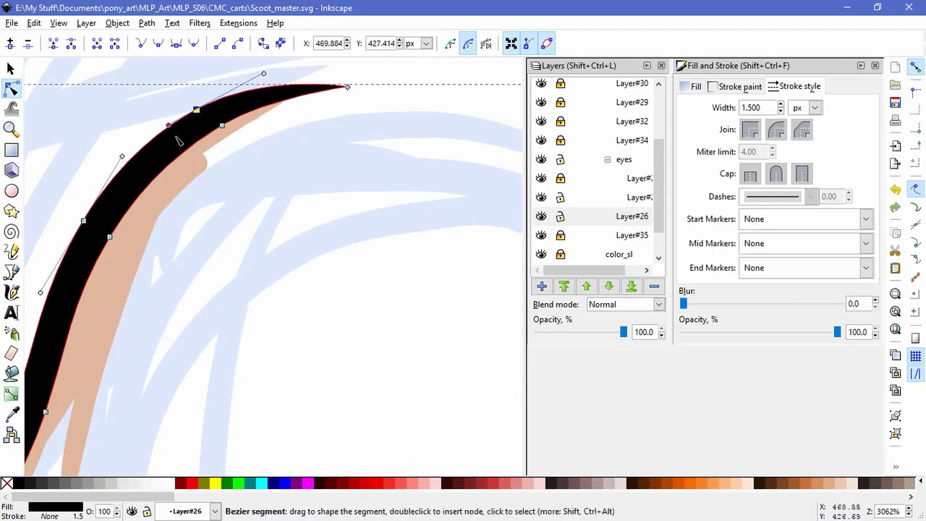
pyautogui.scroll(-5, 361, 282)
pyautogui.click(332, 268)
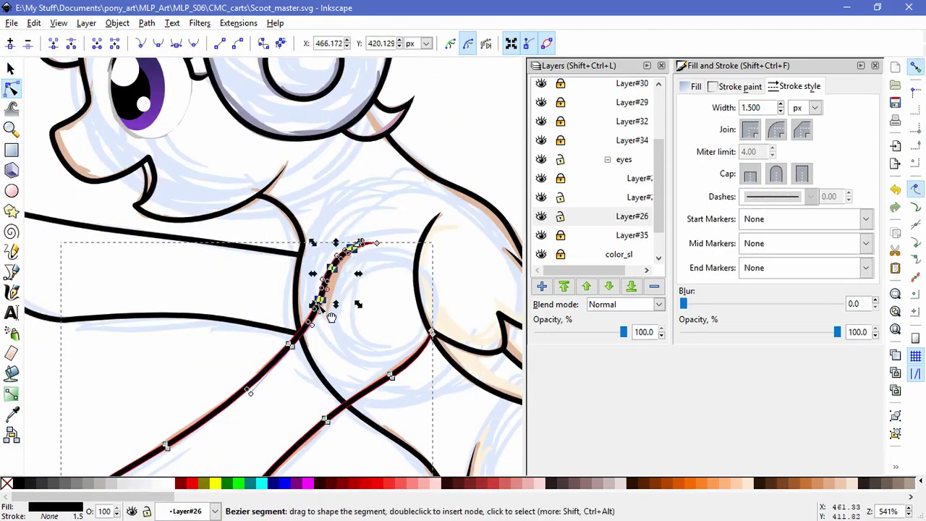
pyautogui.click(374, 275)
# Join the loose line's end node to the neighbouring path's end node.
pyautogui.scroll(-4, 374, 275)
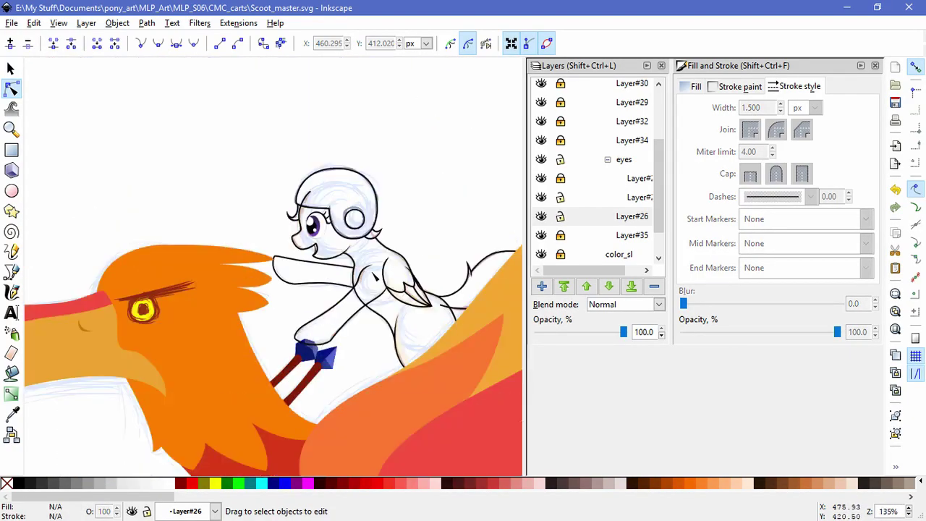
pyautogui.scroll(4, 375, 277)
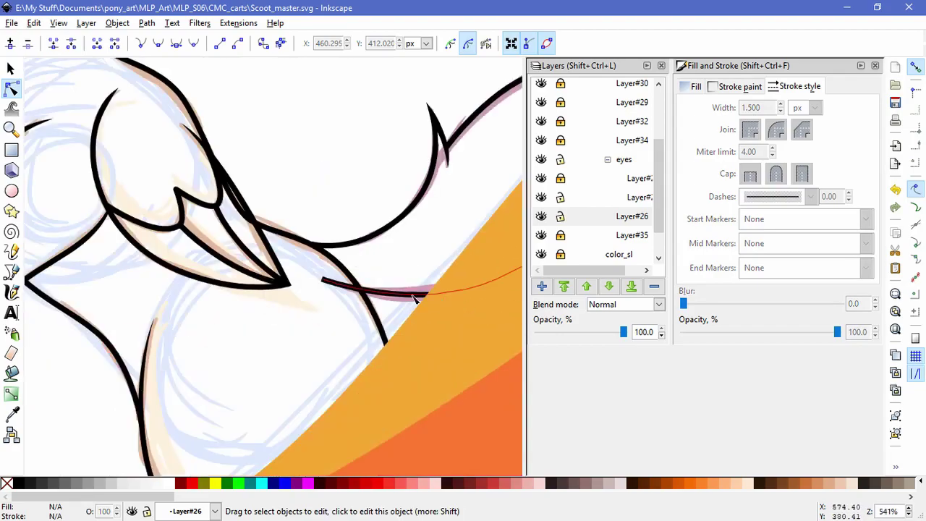
pyautogui.click(496, 278)
pyautogui.click(124, 23)
pyautogui.keyDown('shift'); pyautogui.click(321, 279); pyautogui.keyUp('shift')
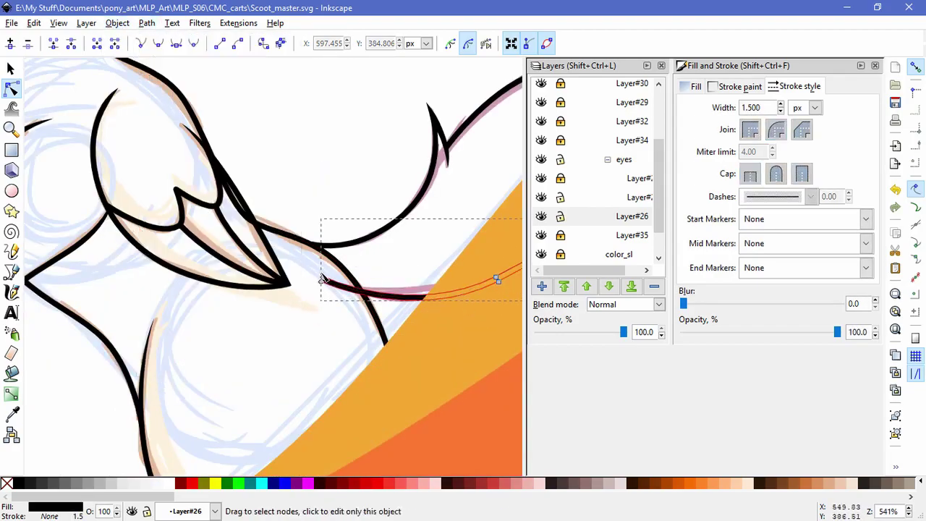
pyautogui.hotkey('ctrl', 'j')
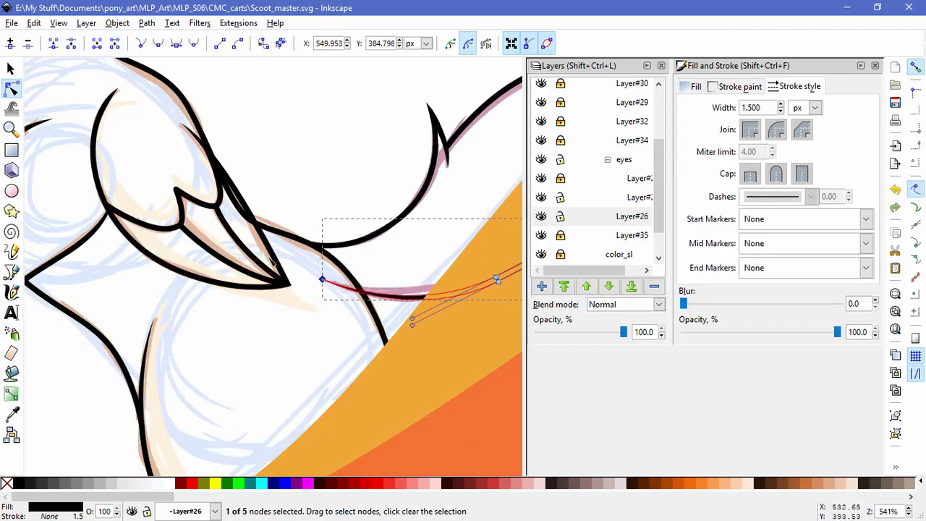
pyautogui.press('Escape')
# Select the face outline path and nudge one of its nodes.
pyautogui.scroll(-2, 329, 337)
pyautogui.scroll(3, 298, 340)
pyautogui.hscroll(-3, 290, 318)
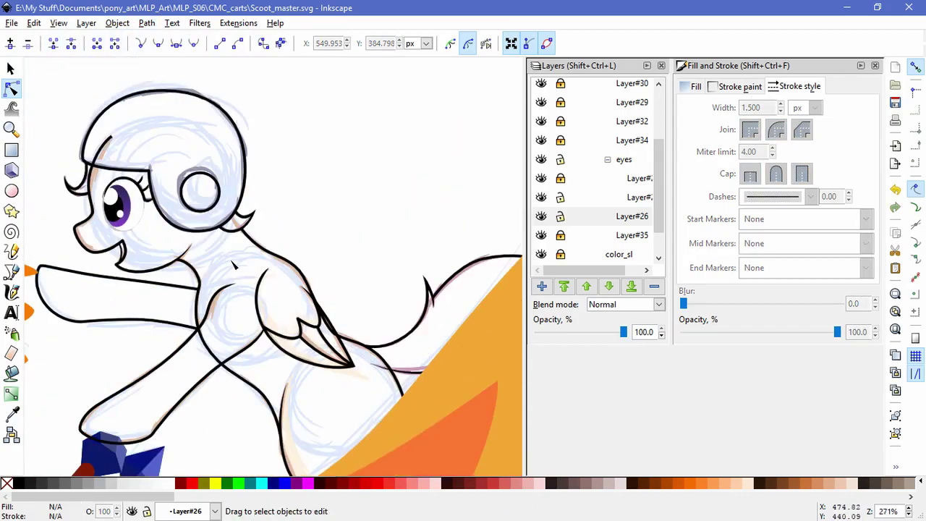
pyautogui.scroll(2, 65, 210)
pyautogui.moveTo(118, 155); pyautogui.dragTo(156, 220)
pyautogui.moveTo(172, 168); pyautogui.dragTo(171, 174)
# Draw a closed pen shape around the pony's face outline.
pyautogui.press('Escape')
pyautogui.click(166, 169)
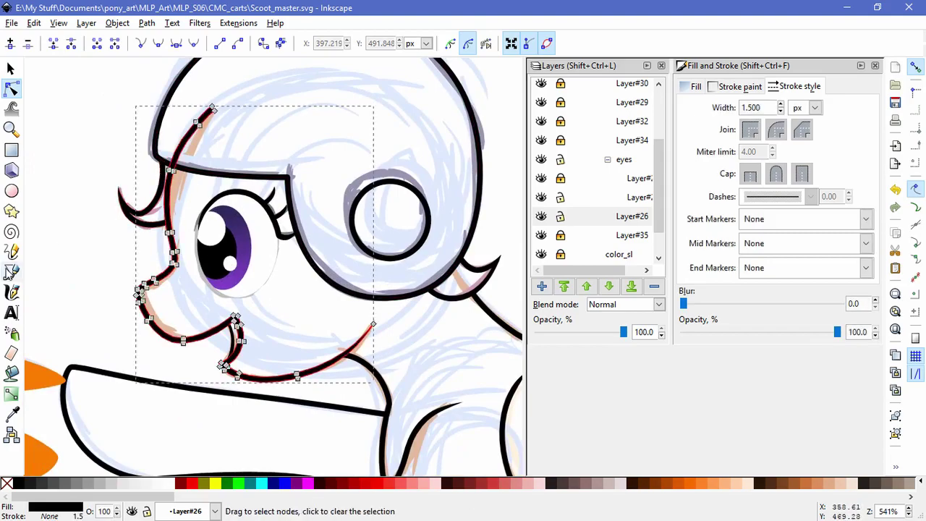
pyautogui.press('b')
pyautogui.click(156, 158)
pyautogui.click(186, 170)
pyautogui.click(197, 279)
pyautogui.click(300, 322)
pyautogui.click(425, 329)
pyautogui.click(360, 396)
pyautogui.click(145, 409)
pyautogui.click(58, 307)
pyautogui.click(161, 157)
# Give the shape a flat fill and set it as a mask on the face outline.
pyautogui.click(696, 86)
pyautogui.click(712, 109)
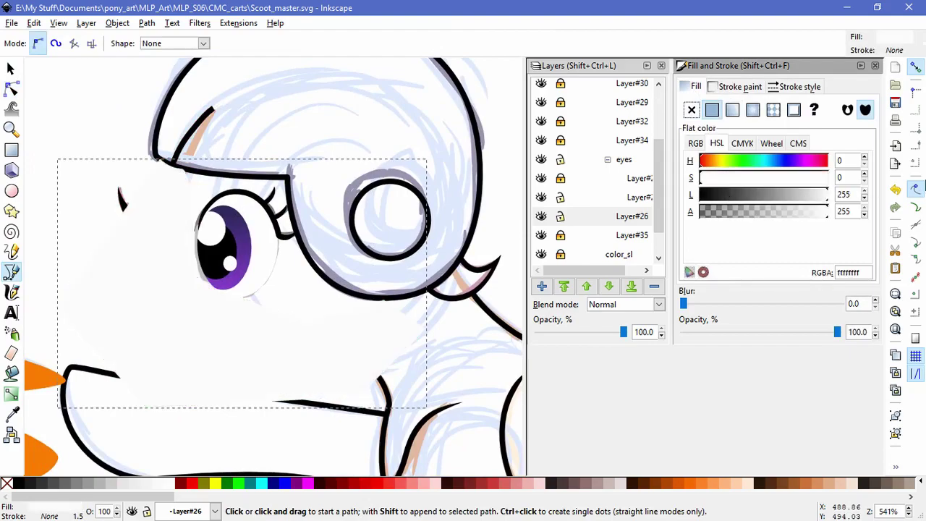
pyautogui.press('n')
pyautogui.click(118, 22)
pyautogui.click(297, 128)
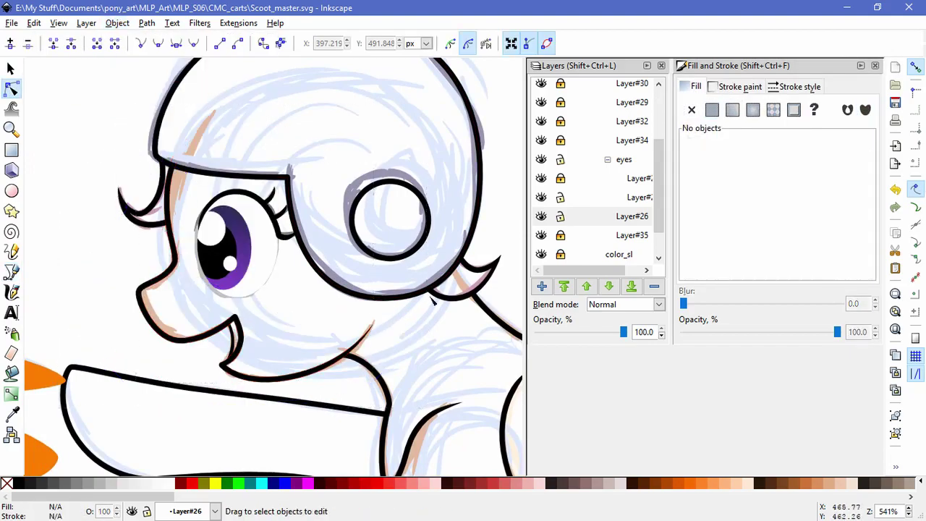
# Draw a shape over the wing outline and apply it as a mask.
pyautogui.moveTo(447, 363); pyautogui.dragTo(248, 201)
pyautogui.click(278, 289)
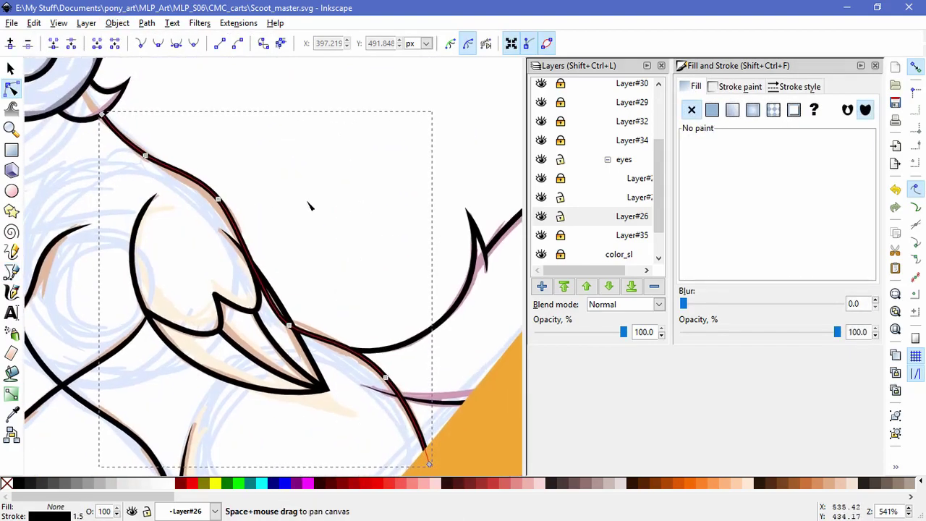
pyautogui.click(10, 272)
pyautogui.moveTo(250, 259); pyautogui.dragTo(287, 296)
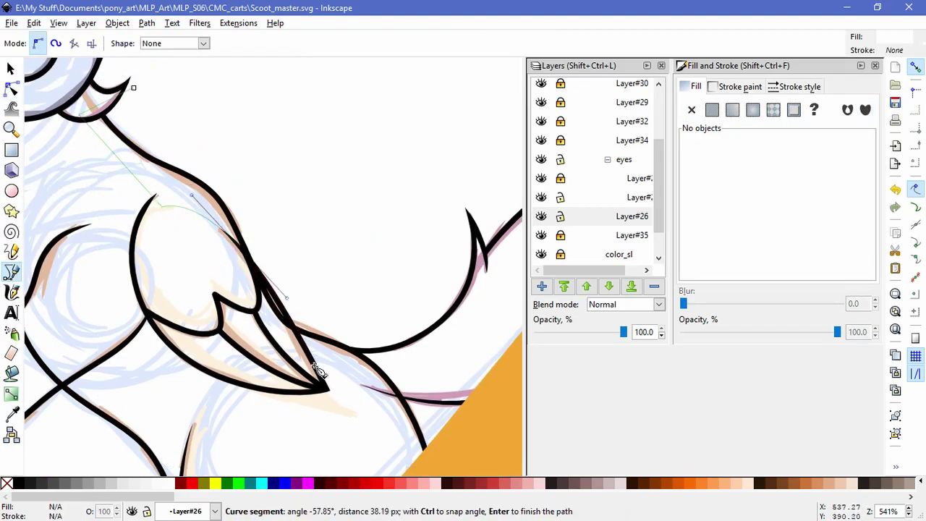
pyautogui.click(134, 89)
pyautogui.click(11, 87)
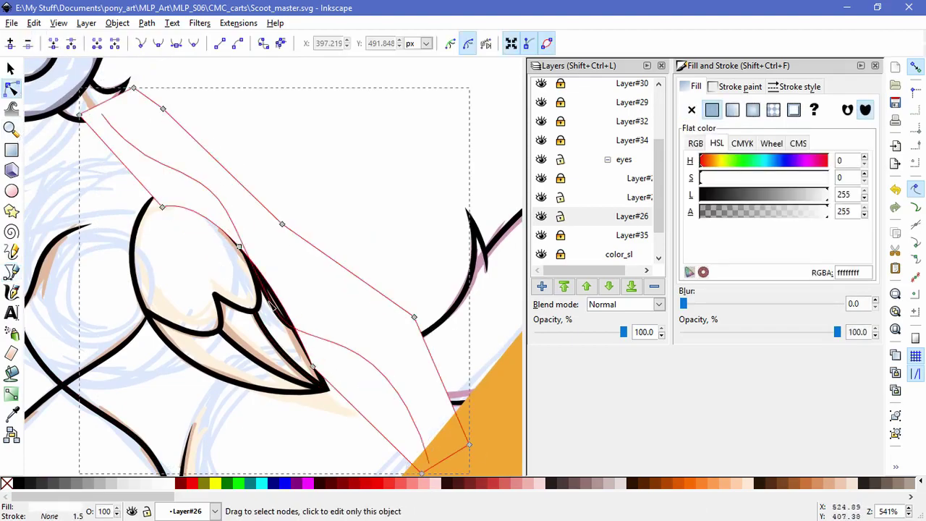
pyautogui.click(117, 22)
pyautogui.click(304, 128)
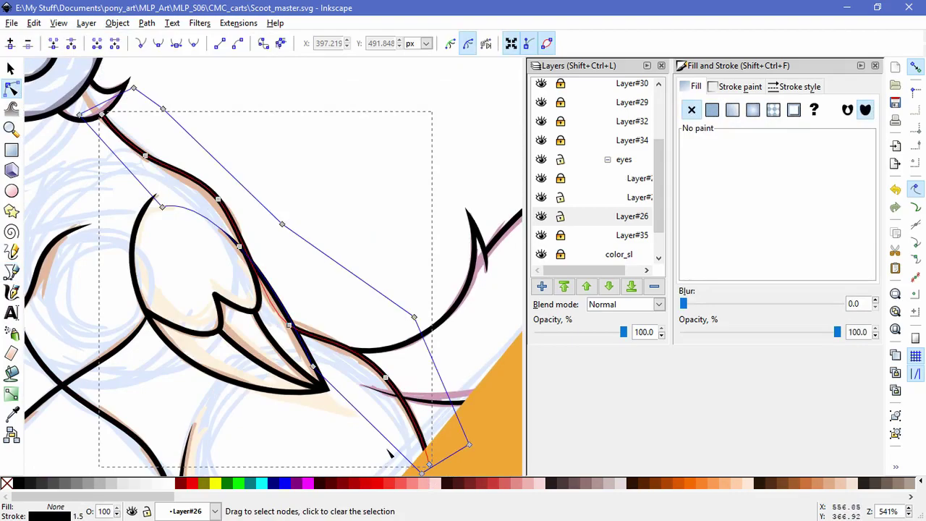
# Mask the hind outline with another drawn shape at the phoenix wing's edge.
pyautogui.hscroll(4, 379, 241)
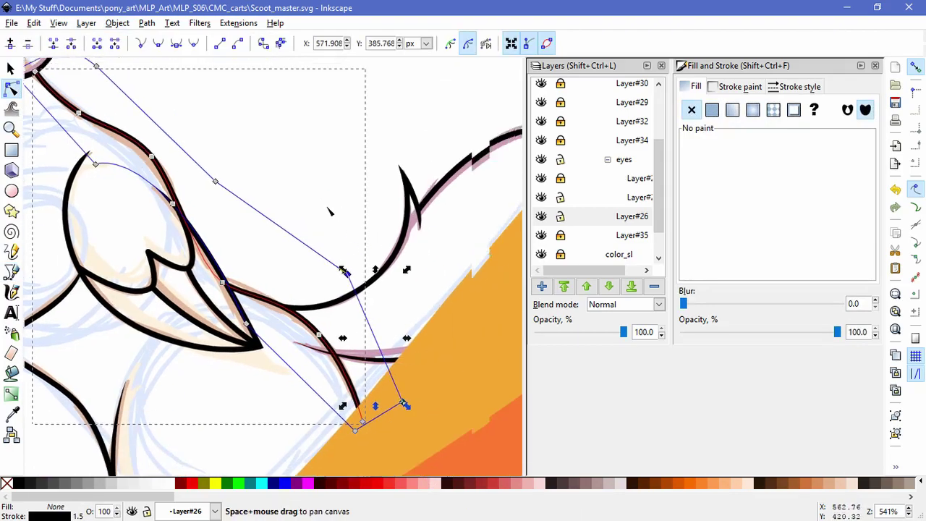
pyautogui.click(11, 272)
pyautogui.click(424, 432)
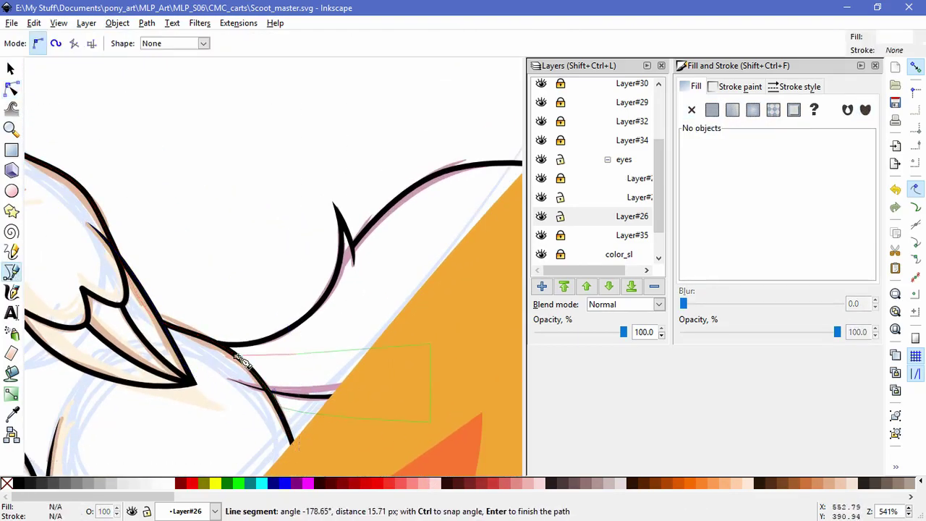
pyautogui.click(236, 362)
pyautogui.click(11, 87)
pyautogui.click(118, 22)
pyautogui.moveTo(181, 128)
pyautogui.click(304, 128)
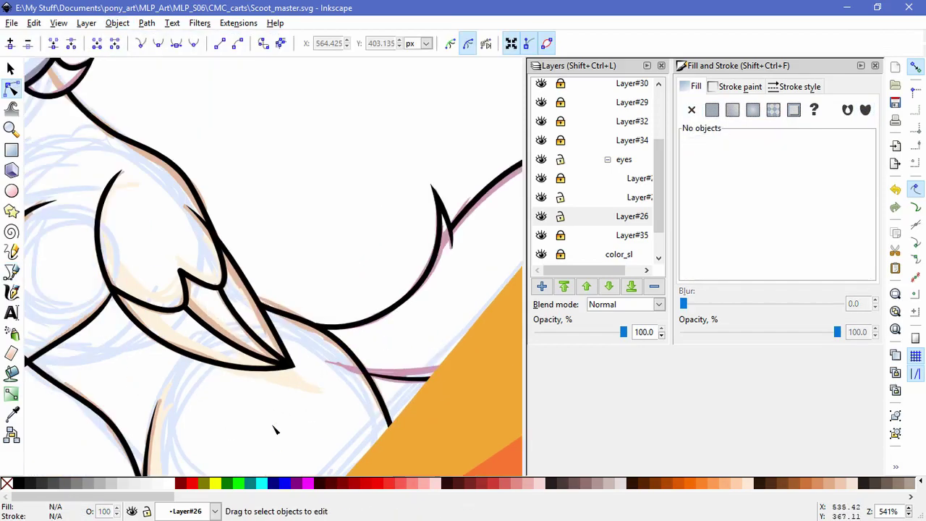
pyautogui.scroll(-1, 314, 341)
pyautogui.click(307, 325)
pyautogui.scroll(2, 308, 325)
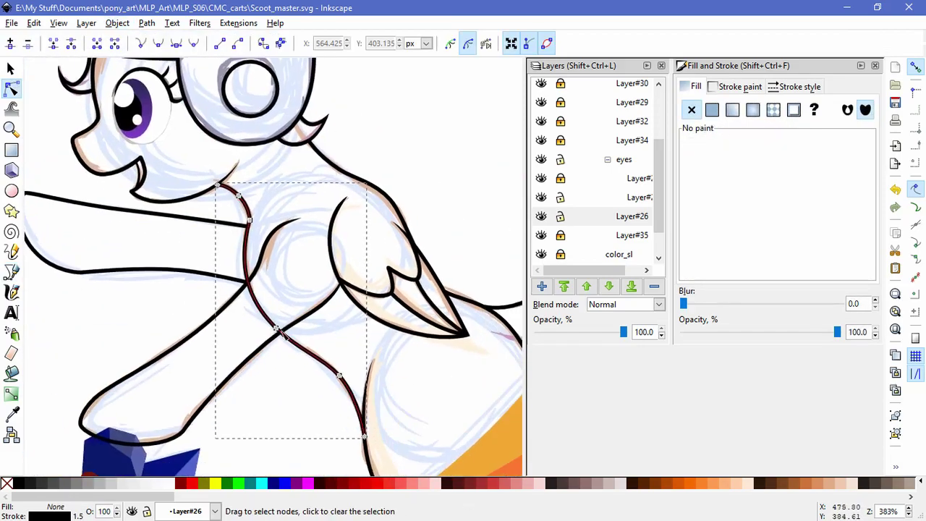
# Draw a closed pen shape over the chest lines and set it as their mask.
pyautogui.press('b')
pyautogui.click(301, 319)
pyautogui.click(373, 444)
pyautogui.click(409, 399)
pyautogui.click(229, 135)
pyautogui.click(178, 177)
pyautogui.click(236, 311)
pyautogui.click(299, 319)
pyautogui.click(11, 88)
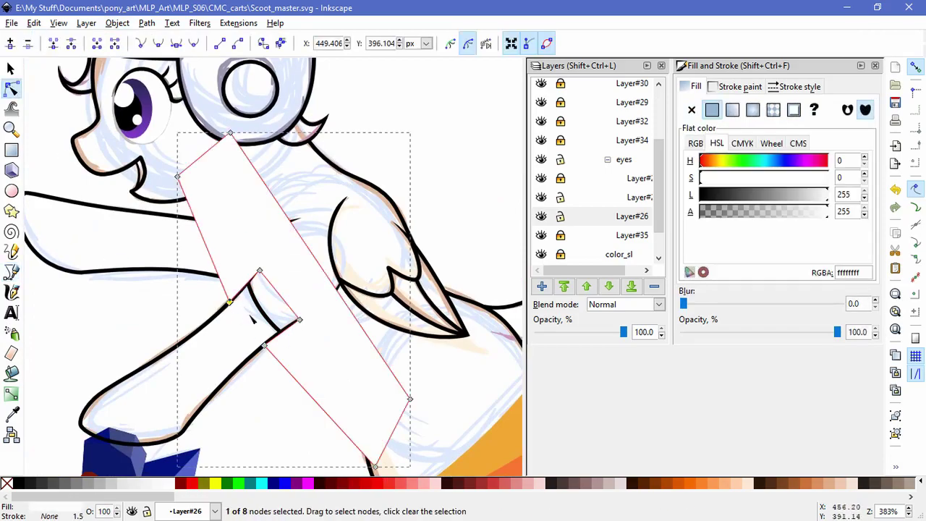
pyautogui.click(116, 24)
pyautogui.click(300, 129)
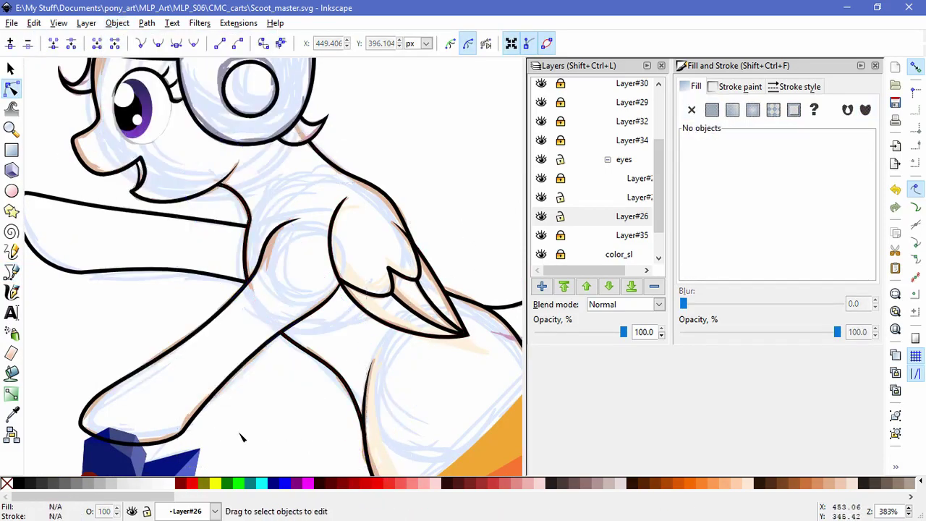
# Save the document and zoom to fit the whole page.
pyautogui.hotkey('ctrl', 's')
pyautogui.press('5')
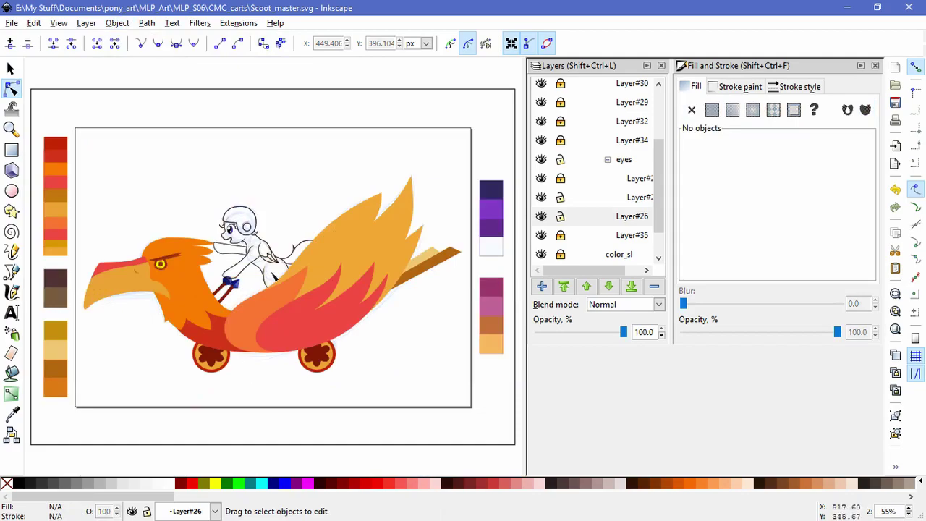
pyautogui.scroll(6, 273, 279)
pyautogui.scroll(-4, 418, 342)
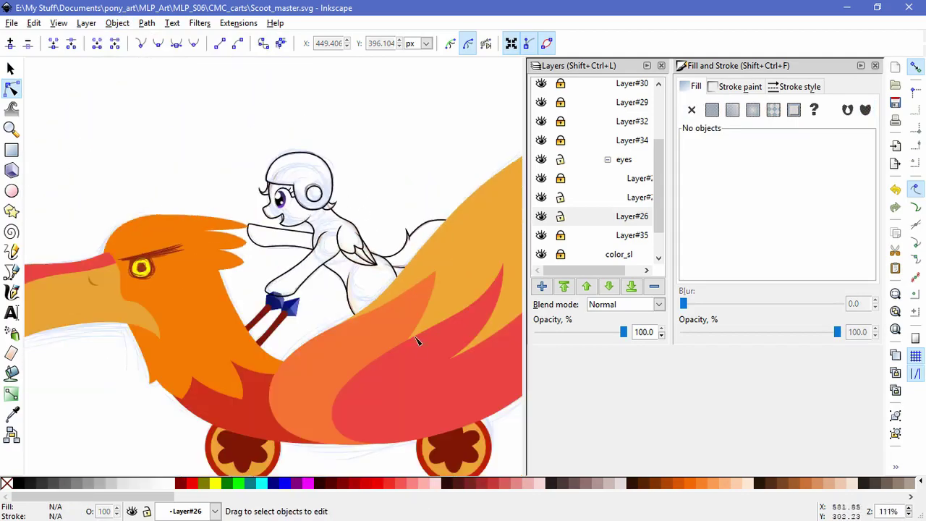
# Lock Layer#26 and select the red handlebar poles and blue bow group.
pyautogui.click(560, 216)
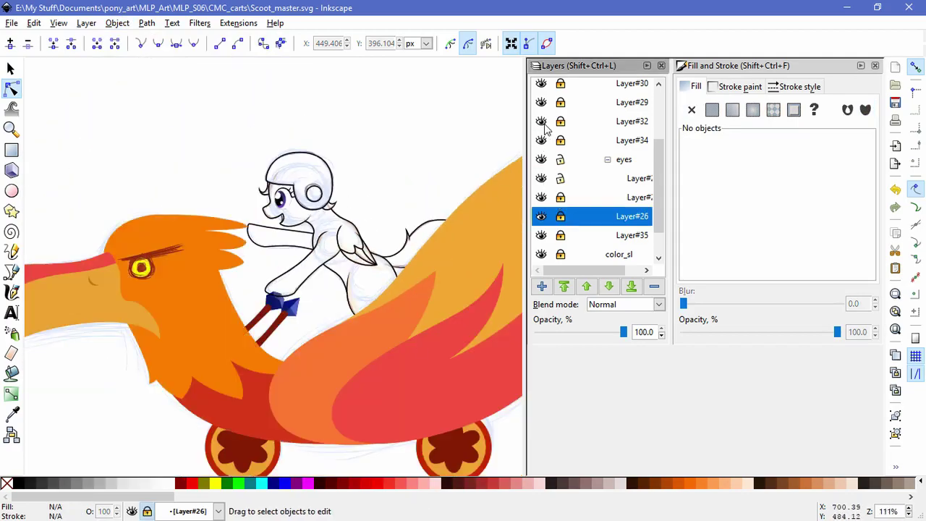
pyautogui.scroll(2, 547, 129)
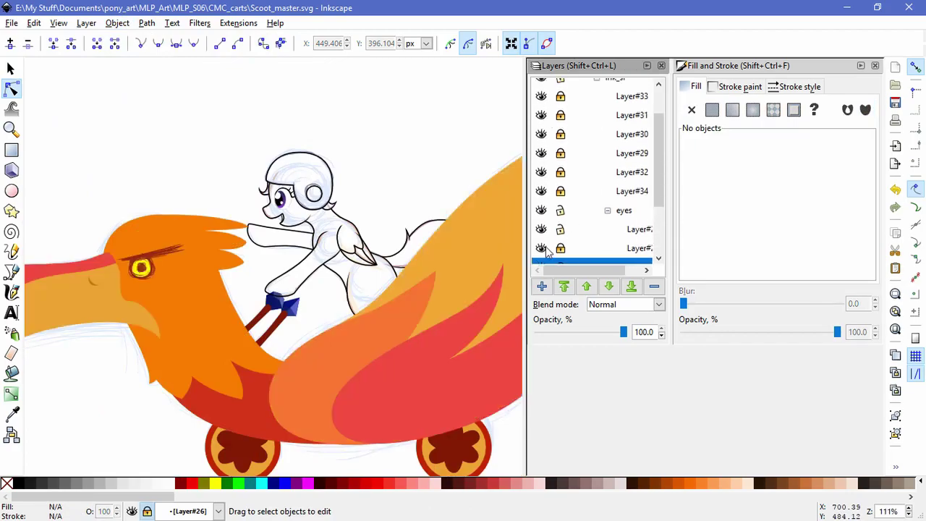
pyautogui.scroll(-3, 547, 249)
pyautogui.click(272, 314)
pyautogui.scroll(4, 272, 313)
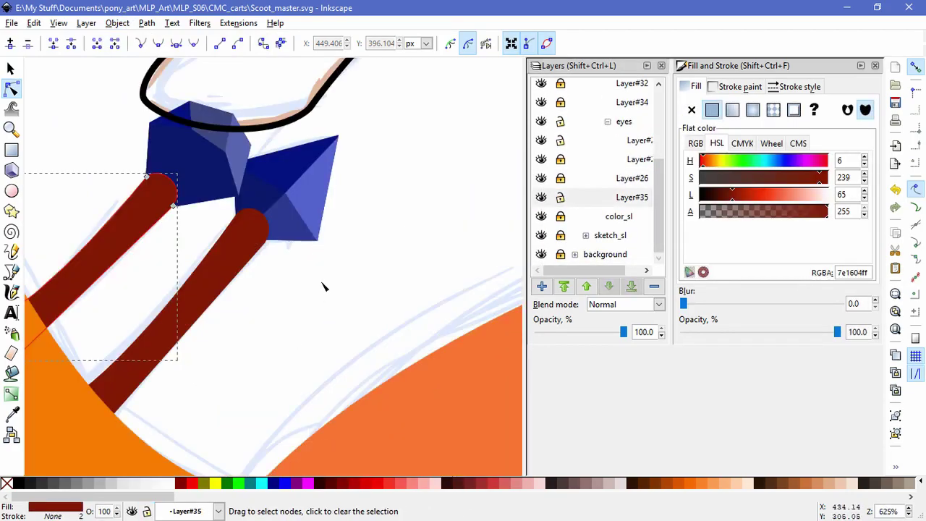
pyautogui.press('s')
pyautogui.moveTo(87, 445); pyautogui.dragTo(430, 259)
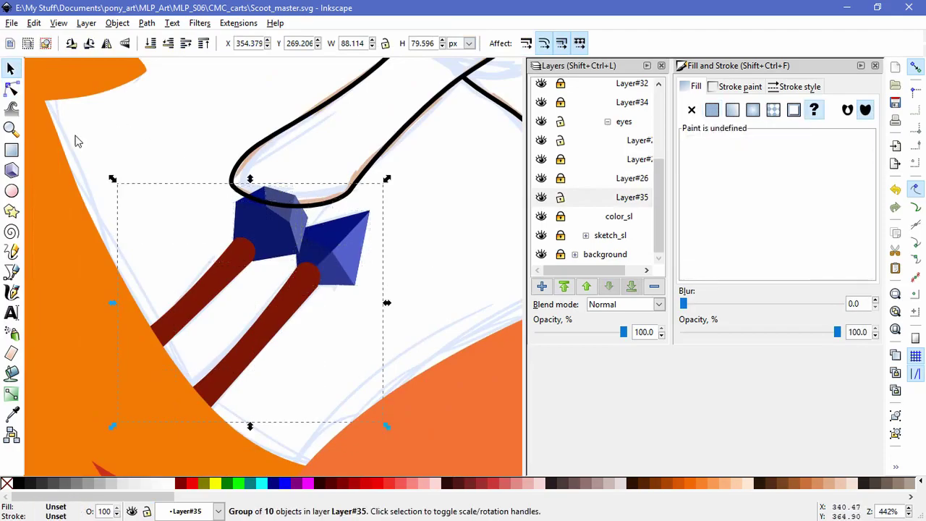
# Draw a closed pen shape over the handlebar poles as the clipping boundary.
pyautogui.press('b')
pyautogui.click(329, 206)
pyautogui.click(432, 217)
pyautogui.click(285, 469)
pyautogui.click(37, 340)
pyautogui.click(168, 181)
# Clip the pole and bow group to the drawn shape.
pyautogui.click(329, 206)
pyautogui.press('s')
pyautogui.hotkey('ctrl', 'a')
pyautogui.click(118, 23)
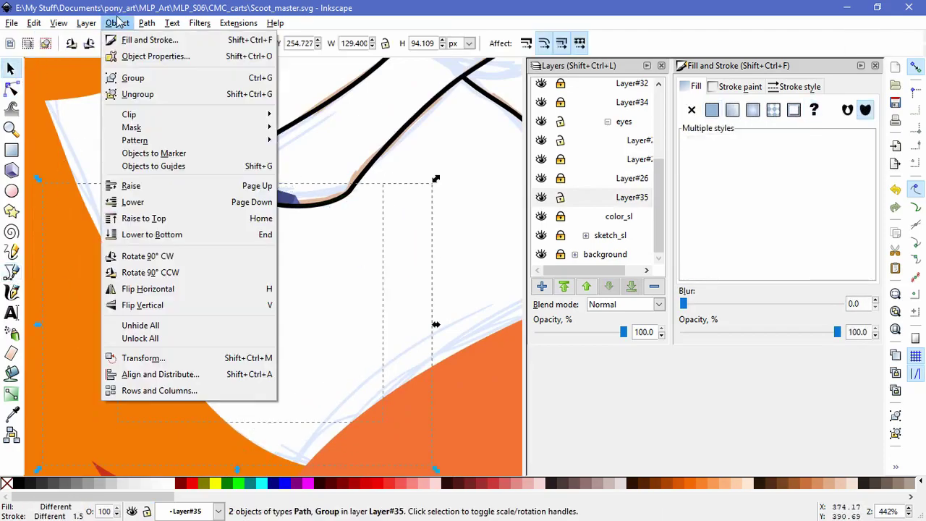
pyautogui.moveTo(129, 114)
pyautogui.click(304, 121)
pyautogui.press('Escape')
pyautogui.keyDown('ctrl'); pyautogui.scroll(-4, 390, 242); pyautogui.keyUp('ctrl')
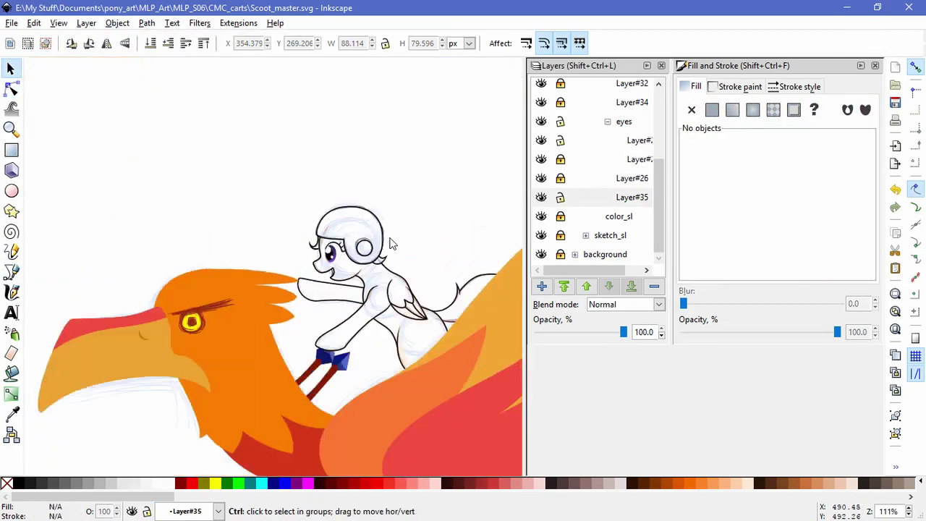
# Hide the sketch_sl layer and lock Layer#35.
pyautogui.click(542, 236)
pyautogui.moveTo(410, 209); pyautogui.dragTo(326, 143)
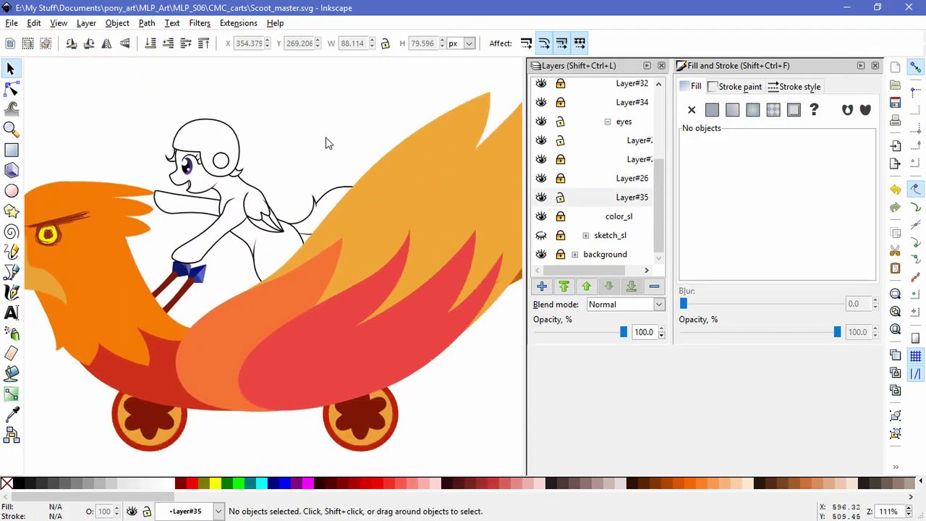
pyautogui.keyDown('ctrl'); pyautogui.scroll(-2, 350, 165); pyautogui.keyUp('ctrl')
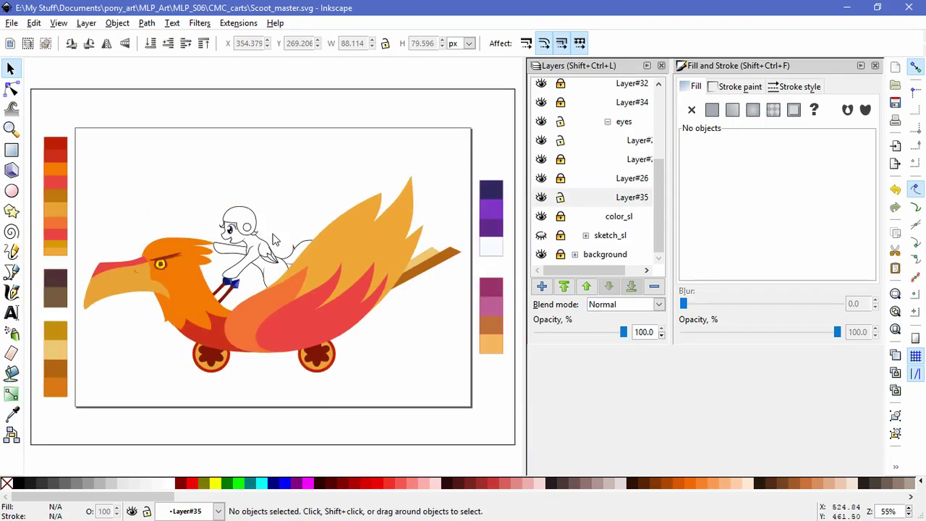
pyautogui.keyDown('ctrl'); pyautogui.scroll(3, 274, 241); pyautogui.keyUp('ctrl')
pyautogui.click(561, 197)
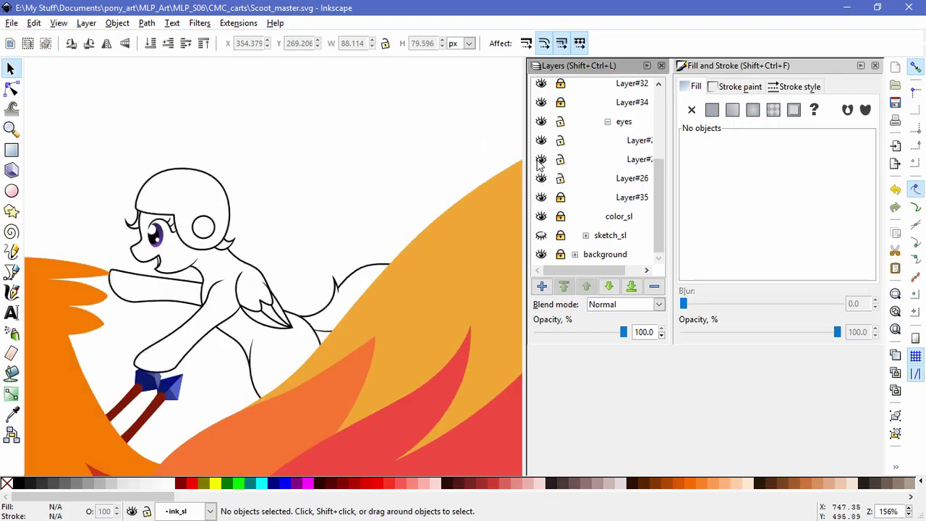
# Convert the small helmet circle's stroke into a solid filled shape with Stroke to Path.
pyautogui.click(217, 232)
pyautogui.press('Escape')
pyautogui.click(203, 226)
pyautogui.click(147, 23)
pyautogui.click(179, 56)
# Select the helmet outline and circle and try the dark purple swatch, undoing the accidental fill change.
pyautogui.click(222, 233)
pyautogui.press('Escape')
pyautogui.hotkey('ctrl', 'a')
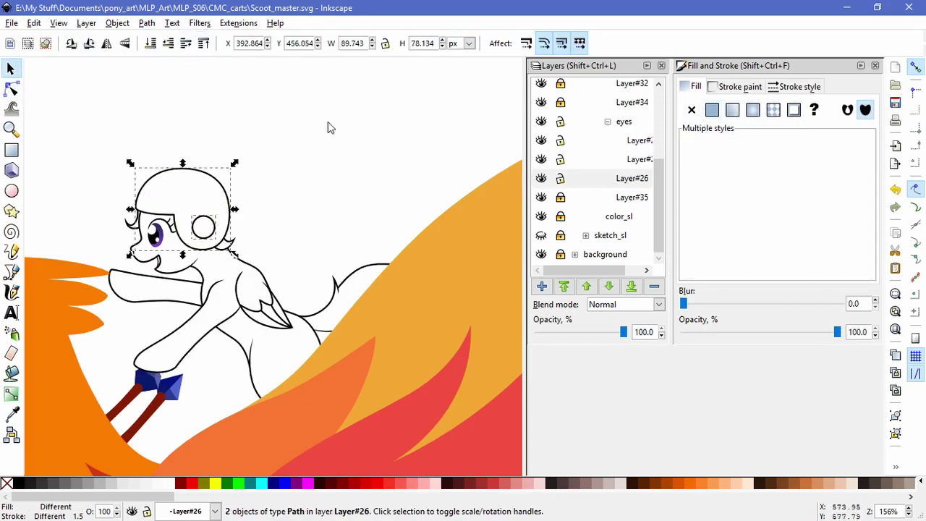
pyautogui.scroll(-2, 330, 127)
pyautogui.hscroll(3, 330, 127)
pyautogui.press('d')
pyautogui.click(404, 134)
pyautogui.hotkey('ctrl', 'z')
pyautogui.scroll(5, 266, 202)
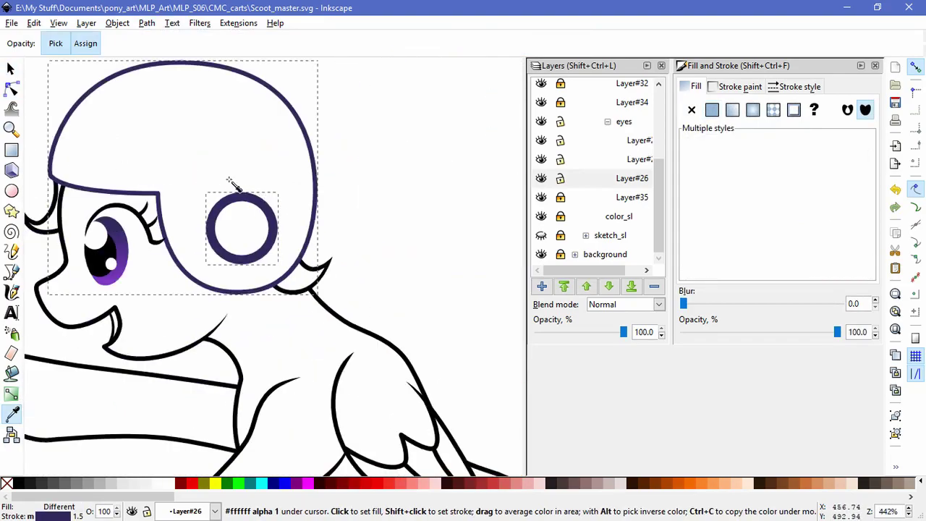
# Give the helmet side circle and outline the dark purple (#30275e) stroke from the swatch.
pyautogui.press('n')
pyautogui.press('Escape')
pyautogui.click(274, 229)
pyautogui.click(323, 245)
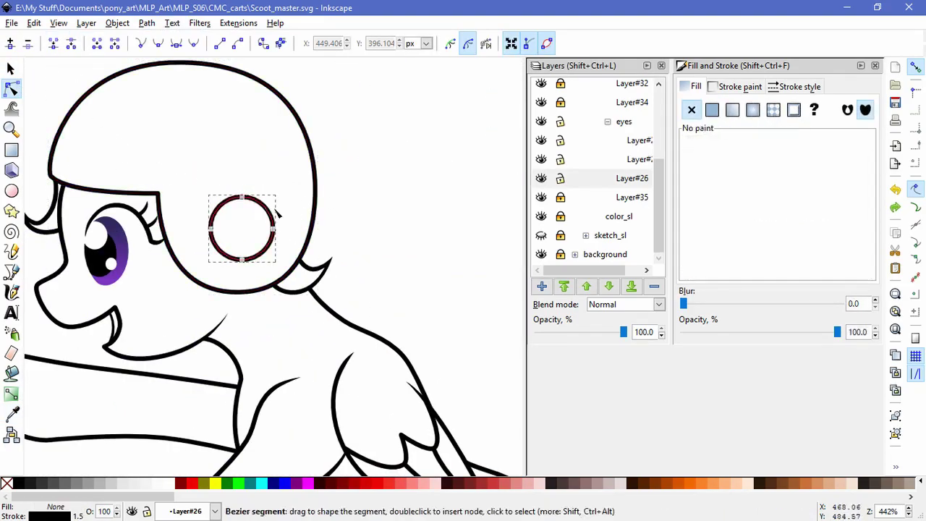
pyautogui.scroll(-5, 324, 246)
pyautogui.press('d')
pyautogui.keyDown('shift'); pyautogui.click(438, 185); pyautogui.keyUp('shift')
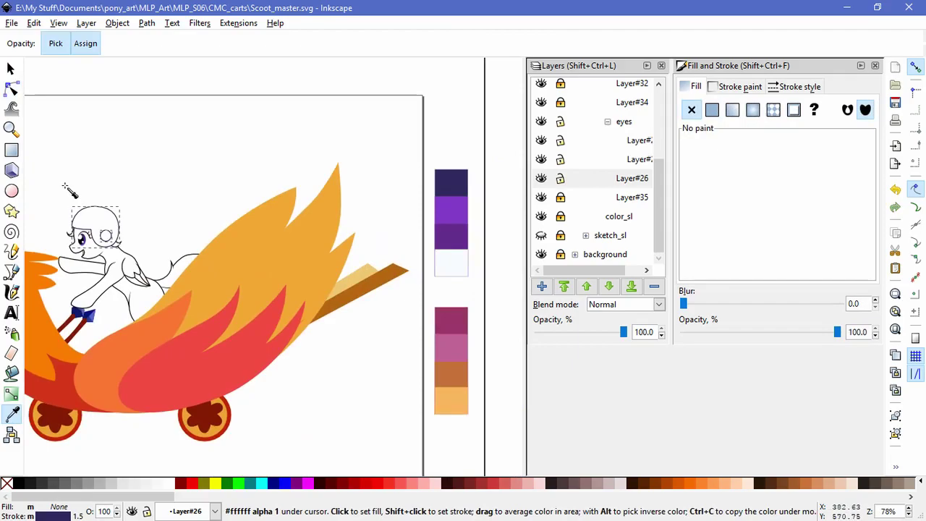
# Colour the small forelock path with the dark pink swatch.
pyautogui.scroll(5, 72, 215)
pyautogui.press('n')
pyautogui.press('s')
pyautogui.click(128, 258)
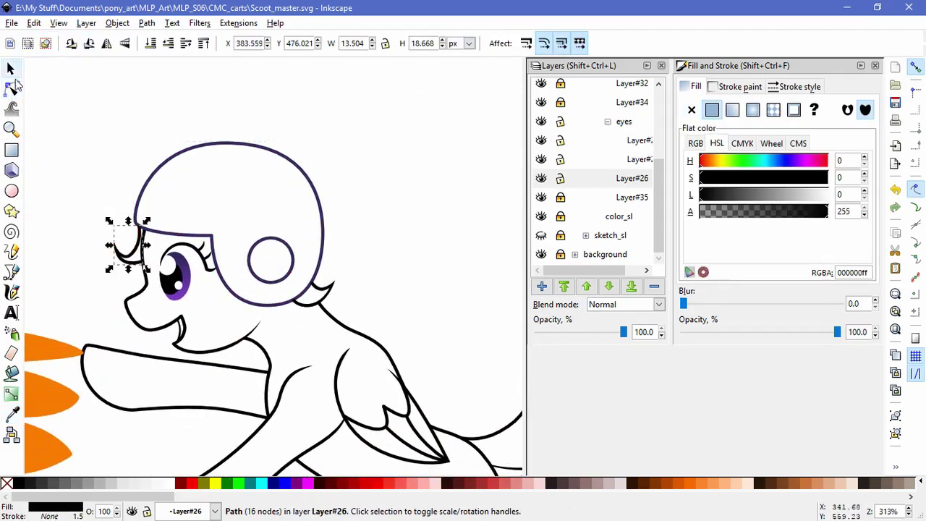
pyautogui.scroll(-4, 336, 302)
pyautogui.press('d')
pyautogui.click(491, 336)
pyautogui.scroll(6, 60, 102)
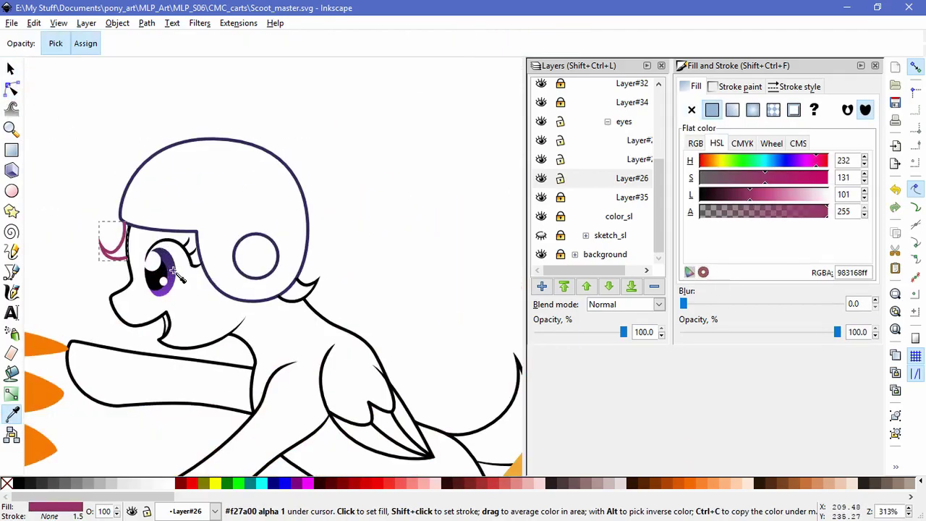
# Select the helmet pieces, forelock and neck path in turn to find the next black curve.
pyautogui.press('s')
pyautogui.click(127, 197)
pyautogui.keyDown('shift'); pyautogui.click(420, 250); pyautogui.keyUp('shift')
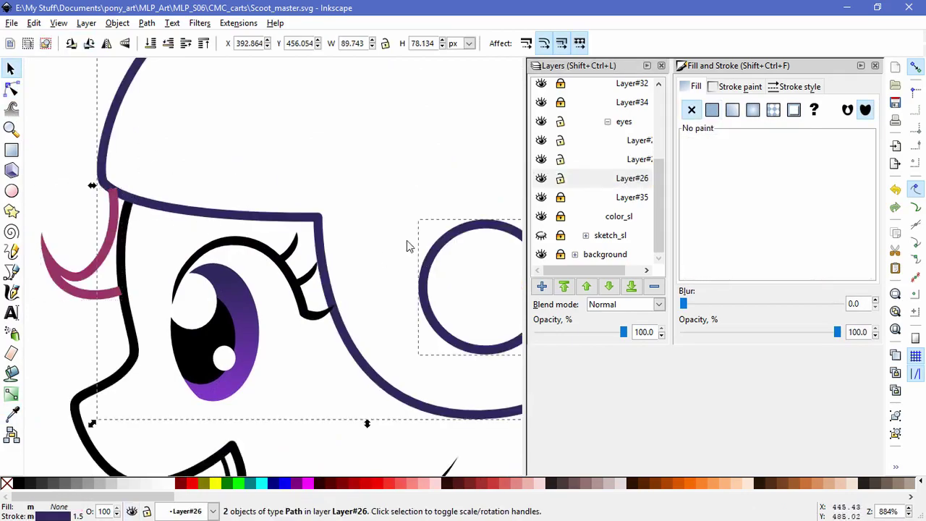
pyautogui.click(101, 288)
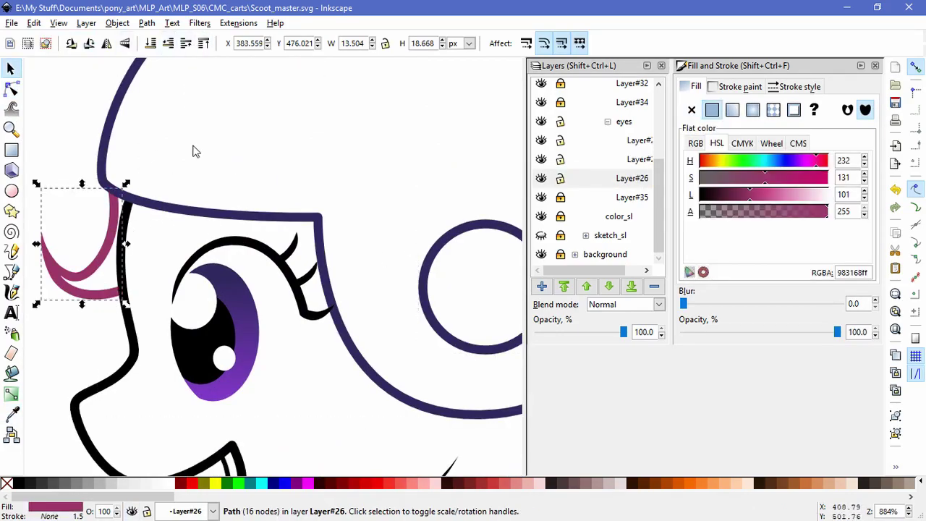
pyautogui.scroll(-2, 194, 151)
pyautogui.click(314, 268)
pyautogui.keyDown('shift'); pyautogui.click(218, 55); pyautogui.keyUp('shift')
pyautogui.click(348, 282)
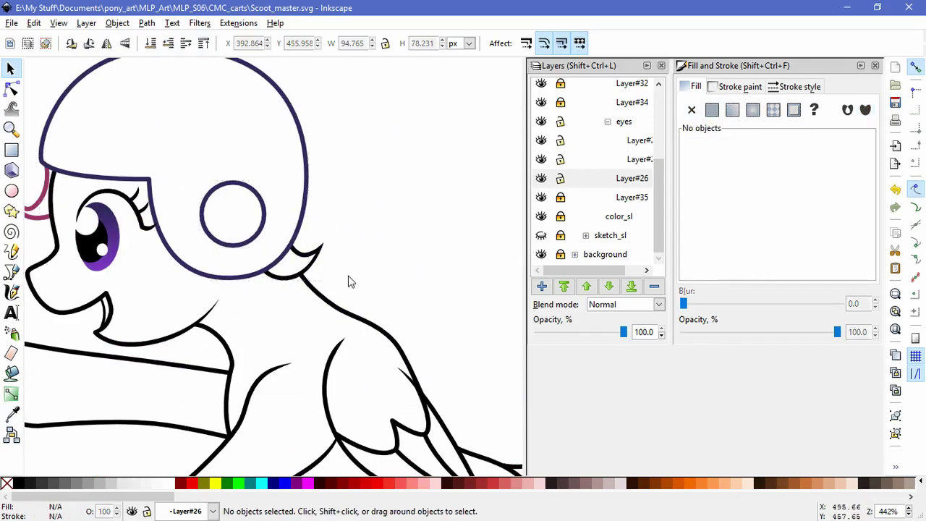
pyautogui.click(318, 265)
# Apply the magenta mane colour (#983168) to the hair piece behind the helmet.
pyautogui.press('d')
pyautogui.scroll(3, 44, 203)
pyautogui.click(39, 207)
pyautogui.scroll(-4, 435, 311)
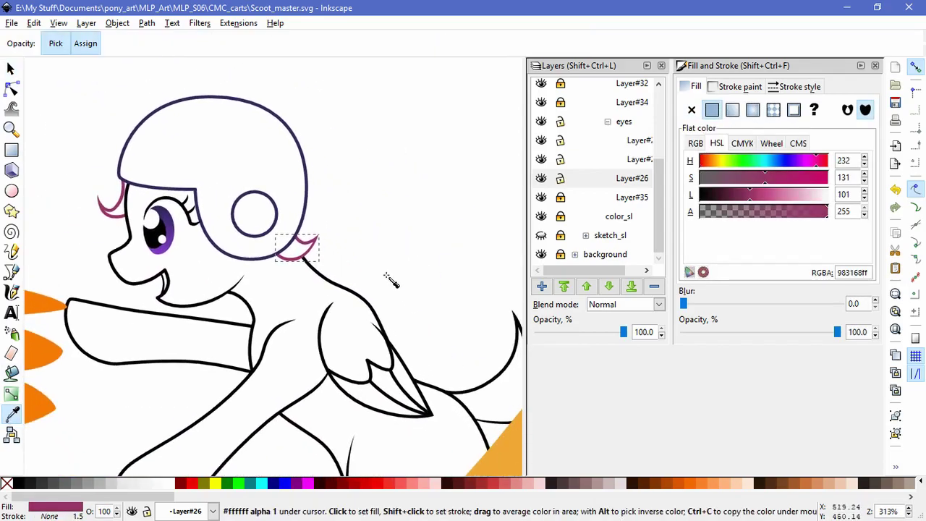
pyautogui.press('n')
pyautogui.scroll(4, 297, 250)
pyautogui.press('d')
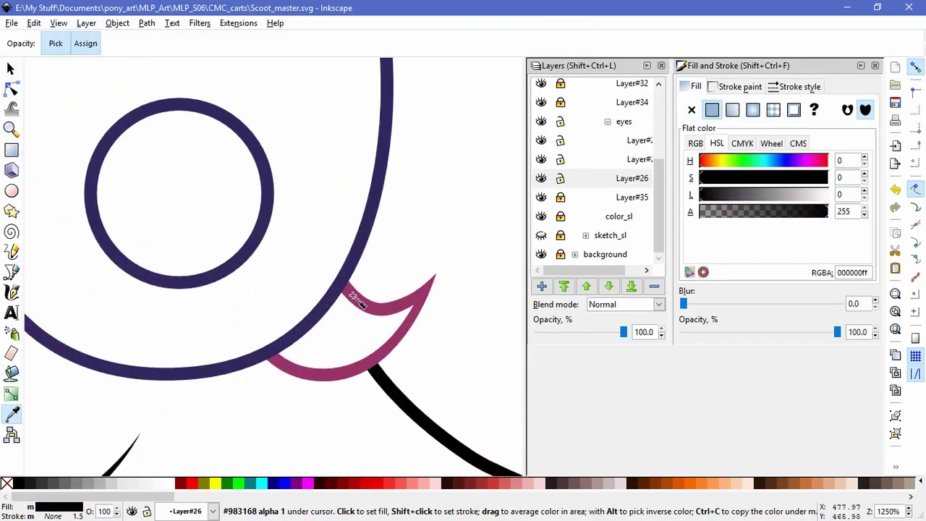
pyautogui.click(352, 296)
pyautogui.scroll(-4, 352, 297)
# Select the pink hair curve and black tail curve and stroke both magenta with no fill.
pyautogui.press('s')
pyautogui.click(239, 214)
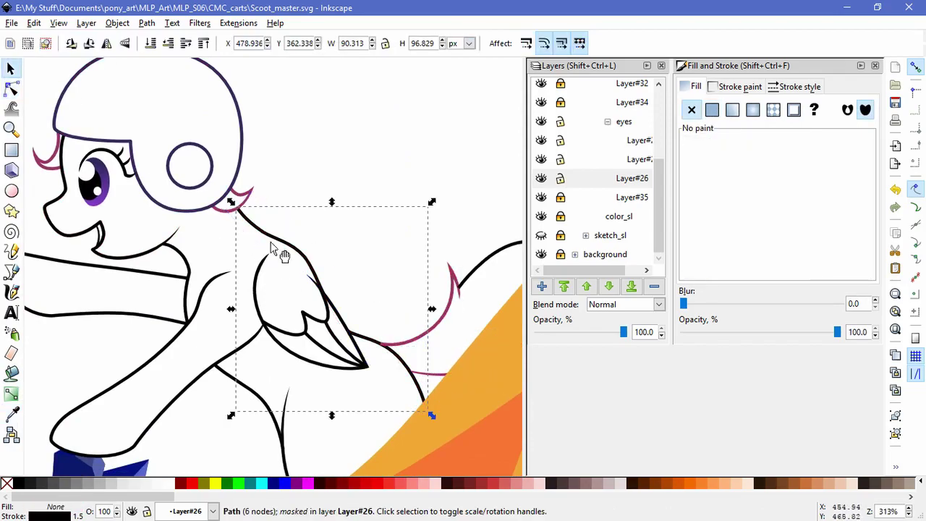
pyautogui.keyDown('shift'); pyautogui.click(230, 217); pyautogui.keyUp('shift')
pyautogui.click(374, 201)
pyautogui.click(453, 289)
pyautogui.keyDown('shift'); pyautogui.click(492, 249); pyautogui.keyUp('shift')
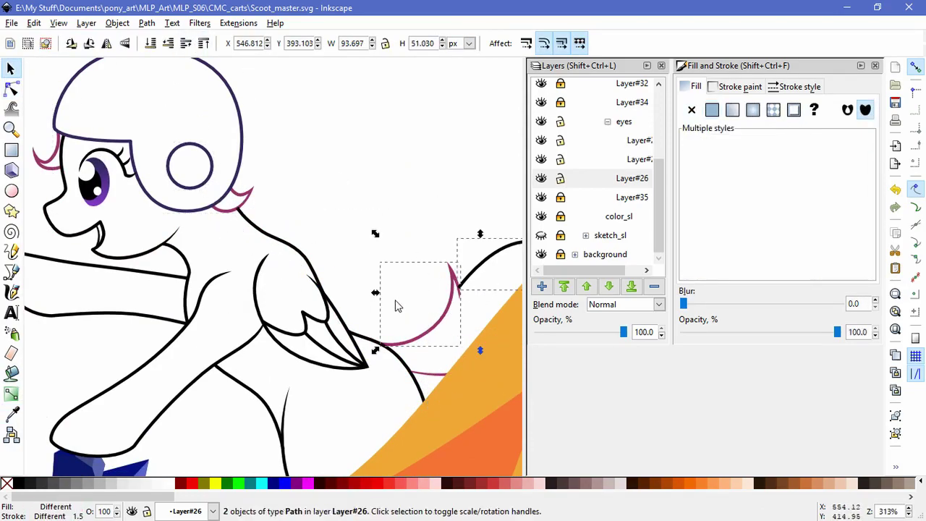
pyautogui.hotkey('ctrl', 'shift', 'v')
pyautogui.press('d')
pyautogui.scroll(2, 420, 341)
pyautogui.scroll(-4, 403, 320)
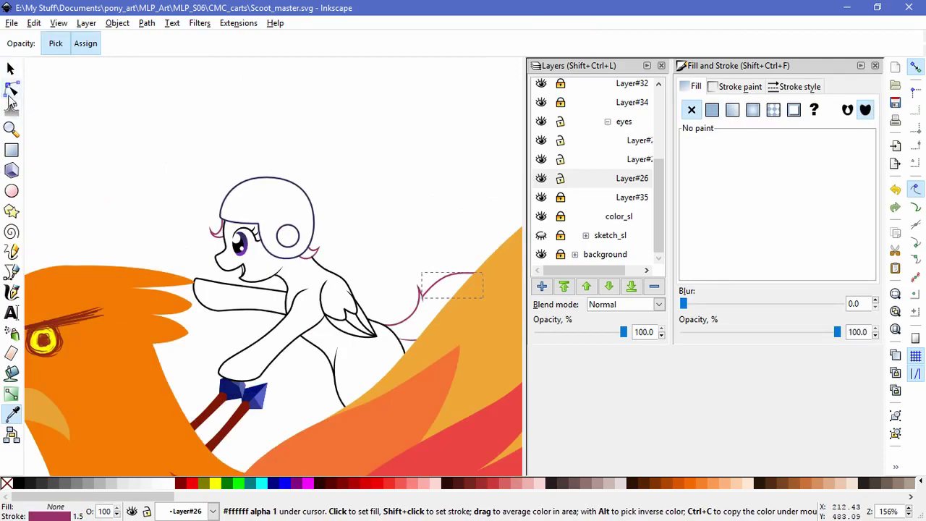
# Turn the pony's black leg outlines brown (#c16e3a) from the swatch beside the page.
pyautogui.click(11, 87)
pyautogui.scroll(1, 398, 261)
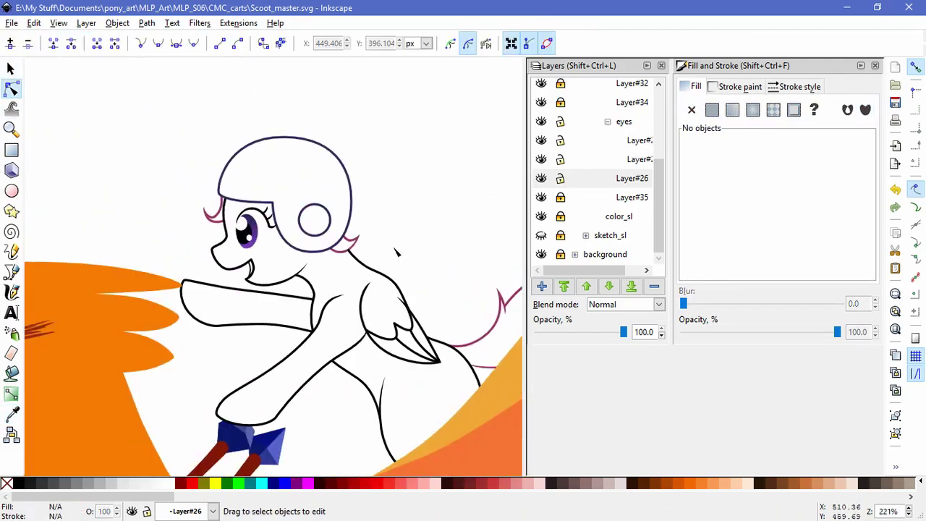
pyautogui.click(363, 402)
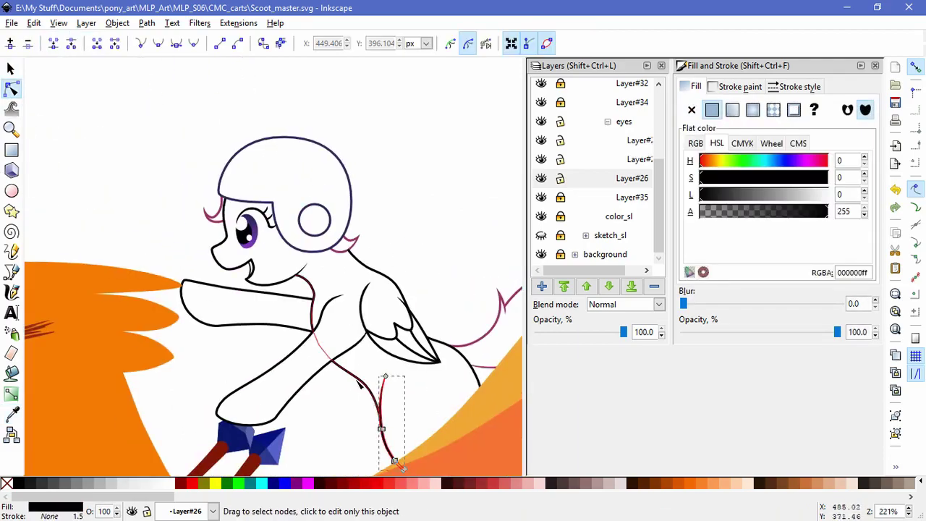
pyautogui.keyDown('shift'); pyautogui.click(312, 333); pyautogui.keyUp('shift')
pyautogui.click(259, 378)
pyautogui.keyDown('shift'); pyautogui.click(385, 434); pyautogui.keyUp('shift')
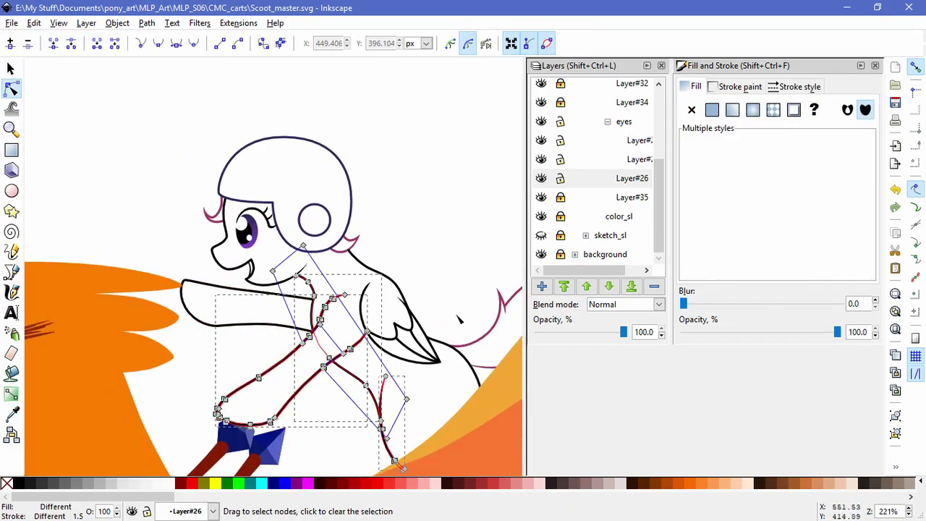
pyautogui.press('5')
pyautogui.press('d')
pyautogui.press('d')
pyautogui.click(194, 301)
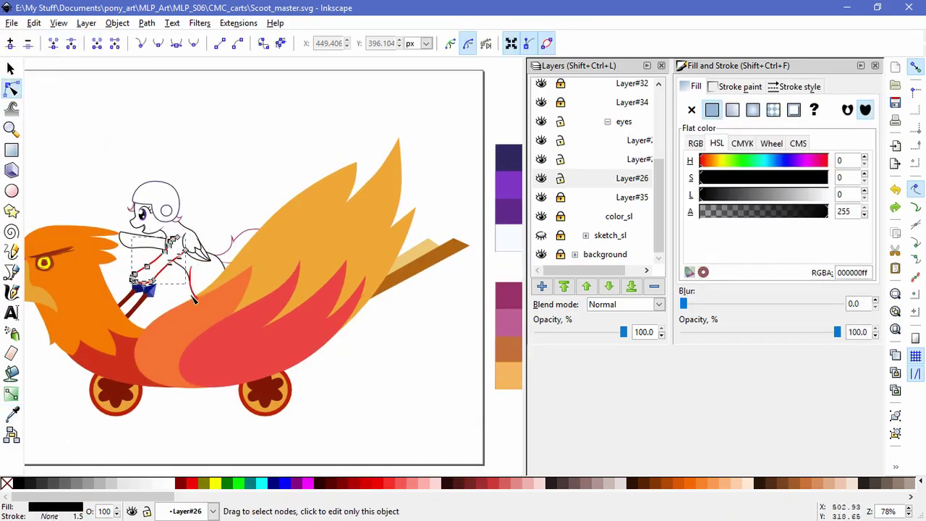
pyautogui.press('d')
pyautogui.click(508, 349)
pyautogui.scroll(4, 181, 296)
# Make the arm outline brown to match the leg.
pyautogui.press('c')
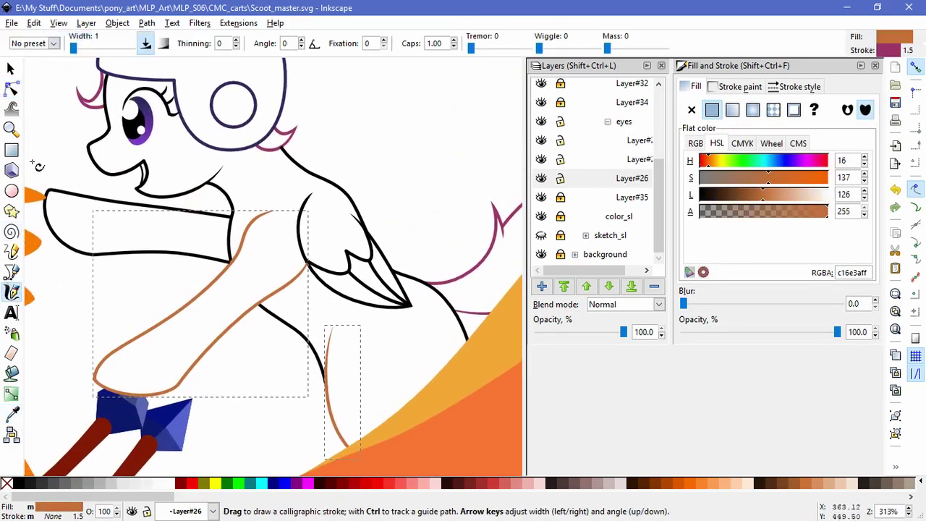
pyautogui.click(11, 88)
pyautogui.press('Tab')
pyautogui.press('d')
pyautogui.click(11, 88)
pyautogui.press('d')
pyautogui.keyDown('shift'); pyautogui.click(201, 360); pyautogui.keyUp('shift')
pyautogui.hscroll(-1, 232, 372)
pyautogui.scroll(1, 232, 373)
# Turn the wing outline paths and their joining arc brown.
pyautogui.click(10, 69)
pyautogui.scroll(1, 359, 310)
pyautogui.click(335, 296)
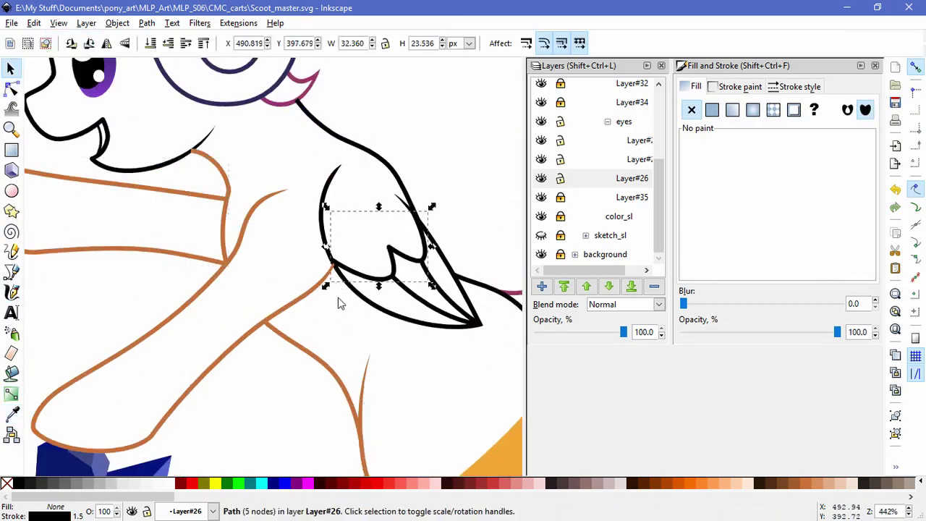
pyautogui.keyDown('shift'); pyautogui.click(446, 302); pyautogui.keyUp('shift')
pyautogui.click(10, 413)
pyautogui.scroll(2, 249, 261)
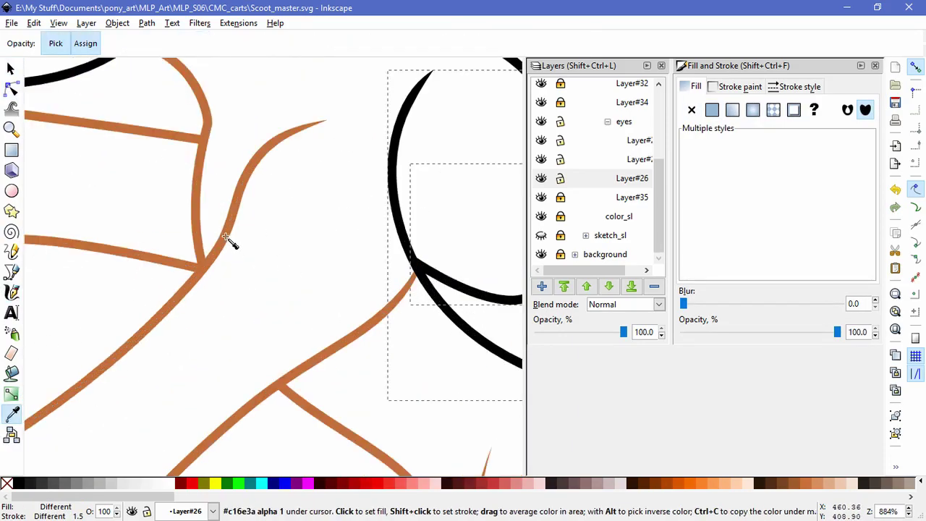
pyautogui.press('n')
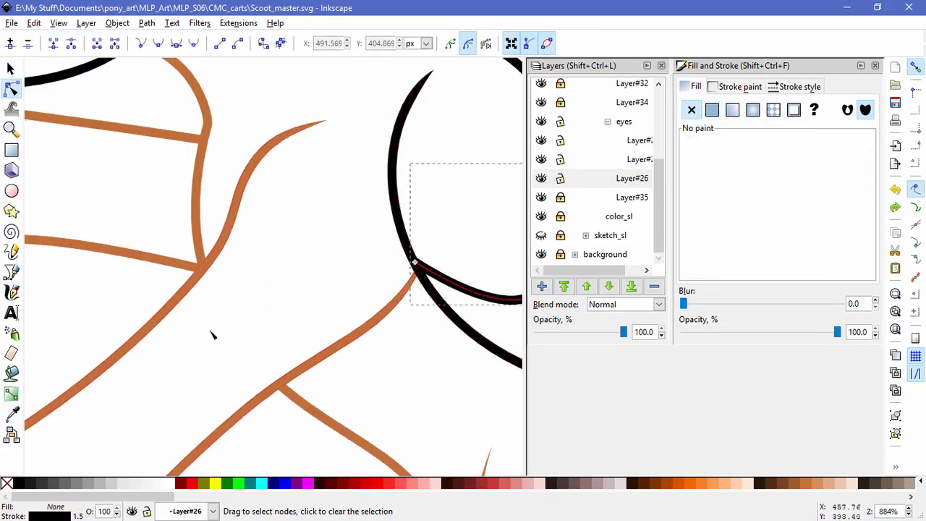
pyautogui.press('d')
pyautogui.keyDown('shift'); pyautogui.click(168, 271); pyautogui.keyUp('shift')
pyautogui.press('d')
# Turn the remaining black body outline brown from the nearby line.
pyautogui.press('d')
pyautogui.scroll(-2, 275, 320)
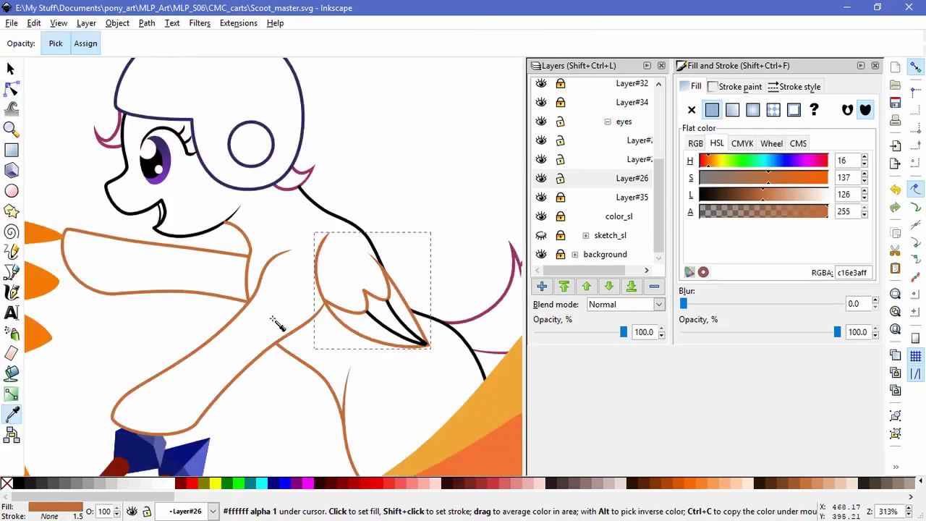
pyautogui.press('d')
pyautogui.click(264, 326)
pyautogui.scroll(2, 264, 326)
pyautogui.press('d')
pyautogui.scroll(1, 246, 369)
pyautogui.keyDown('shift'); pyautogui.click(246, 369); pyautogui.keyUp('shift')
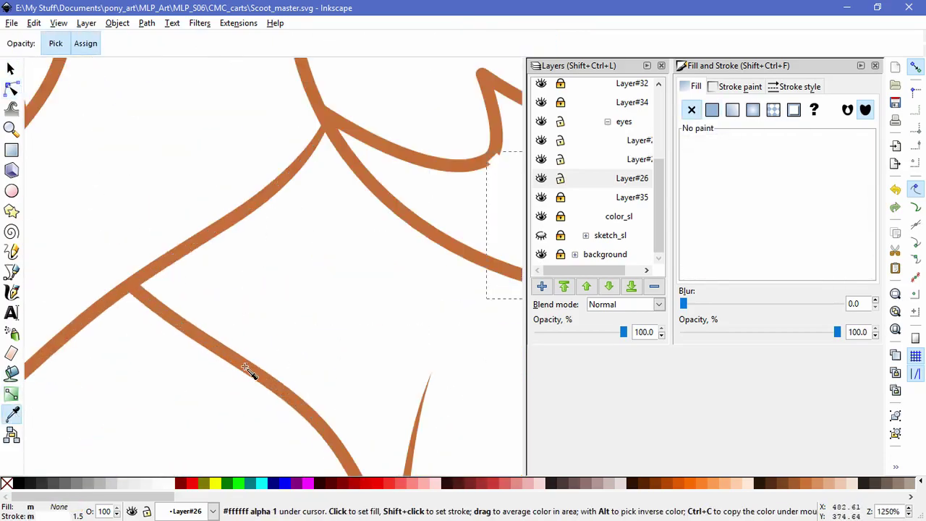
pyautogui.scroll(-2, 248, 310)
pyautogui.press('d')
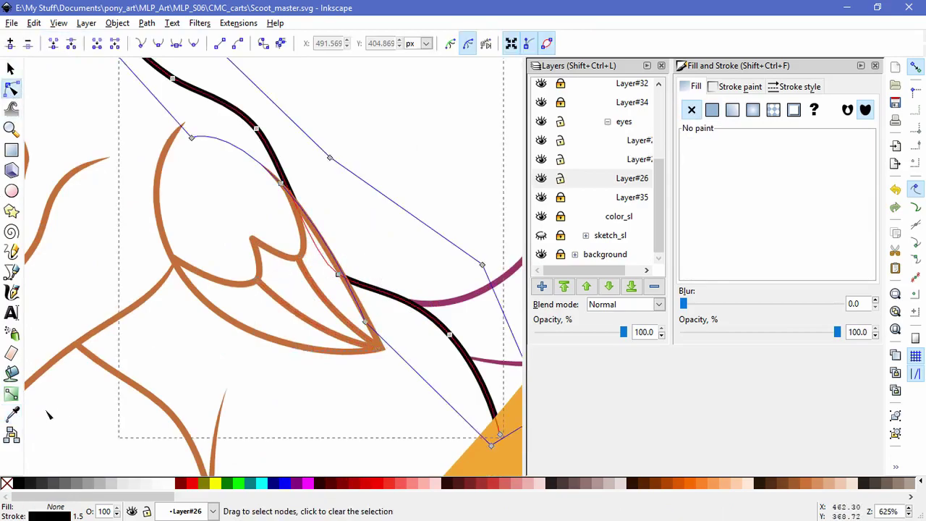
# Turn the black mouth line on the pony's face brown (#c16e3a).
pyautogui.press('d')
pyautogui.scroll(-3, 239, 285)
pyautogui.moveTo(245, 301); pyautogui.dragTo(414, 327)
pyautogui.scroll(3, 258, 174)
pyautogui.press('d')
pyautogui.click(182, 423)
pyautogui.press('d')
pyautogui.press('s')
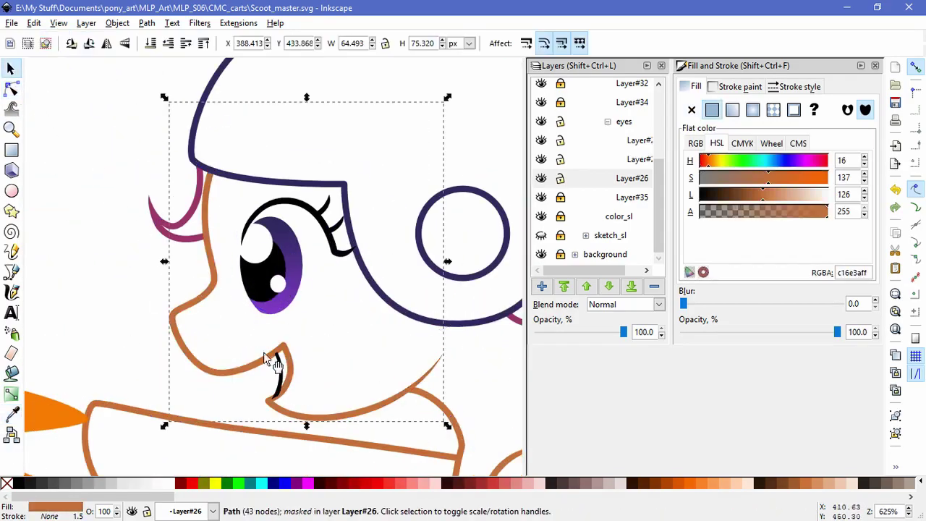
pyautogui.press('Tab')
pyautogui.press('d')
pyautogui.keyDown('shift'); pyautogui.click(103, 406); pyautogui.keyUp('shift')
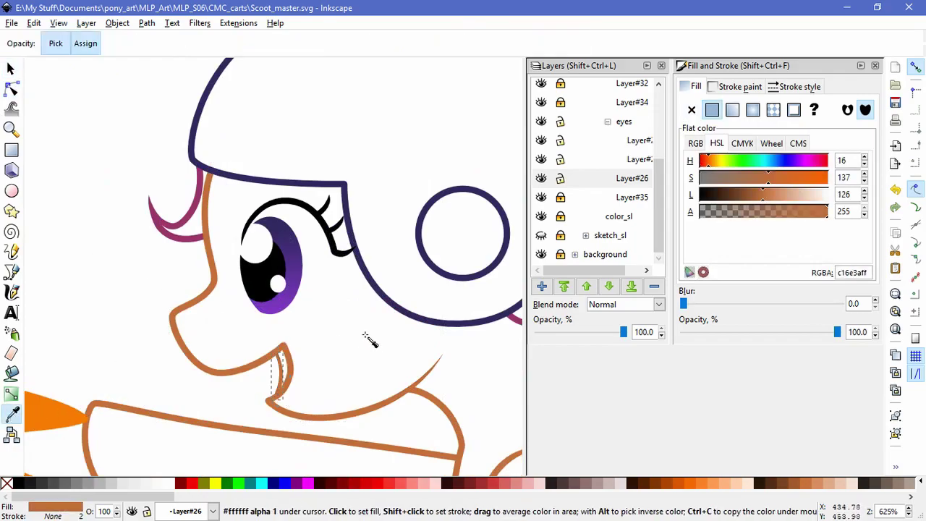
# Add a new layer, Layer#36, under the color_sl layer.
pyautogui.scroll(-4, 360, 340)
pyautogui.press('s')
pyautogui.press('Escape')
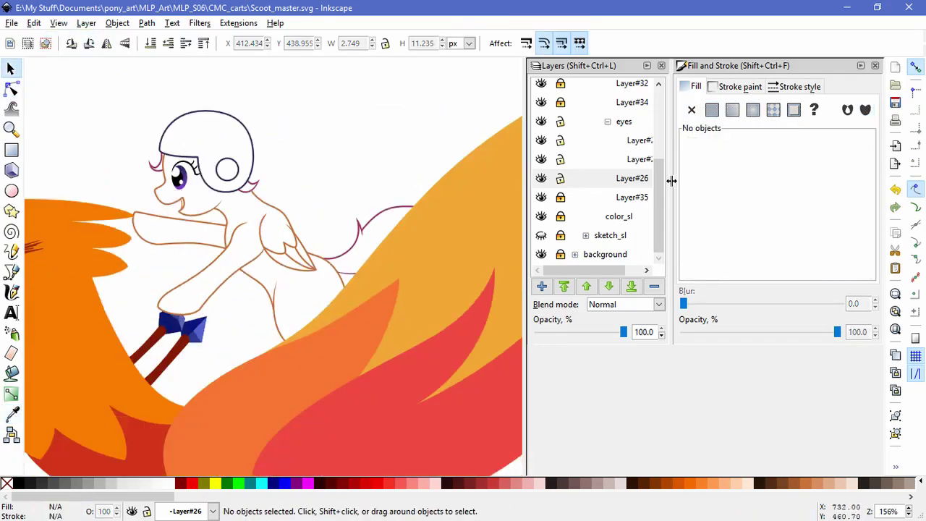
pyautogui.click(619, 216)
pyautogui.click(542, 286)
# Add Layer#36 inside color_sl and expand the ink_sl layer group.
pyautogui.click(510, 310)
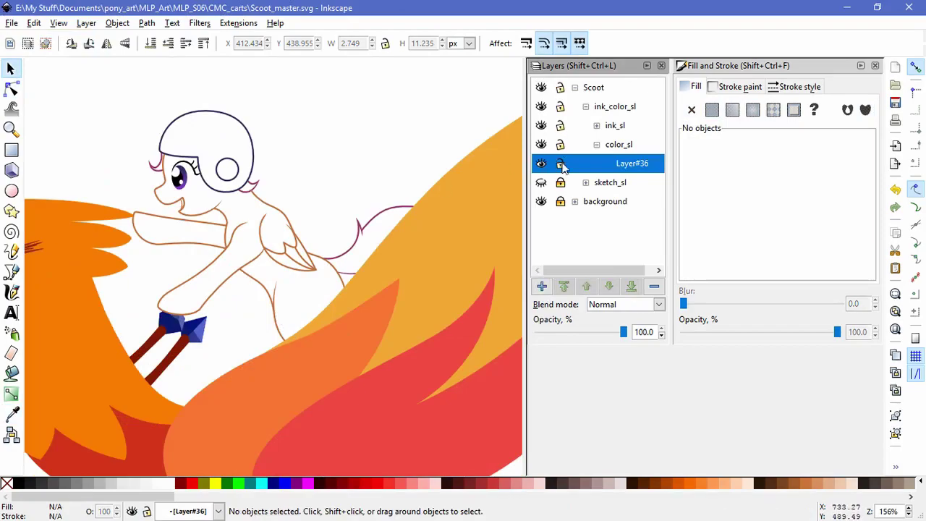
pyautogui.scroll(-2, 257, 312)
pyautogui.click(596, 127)
pyautogui.scroll(-3, 568, 205)
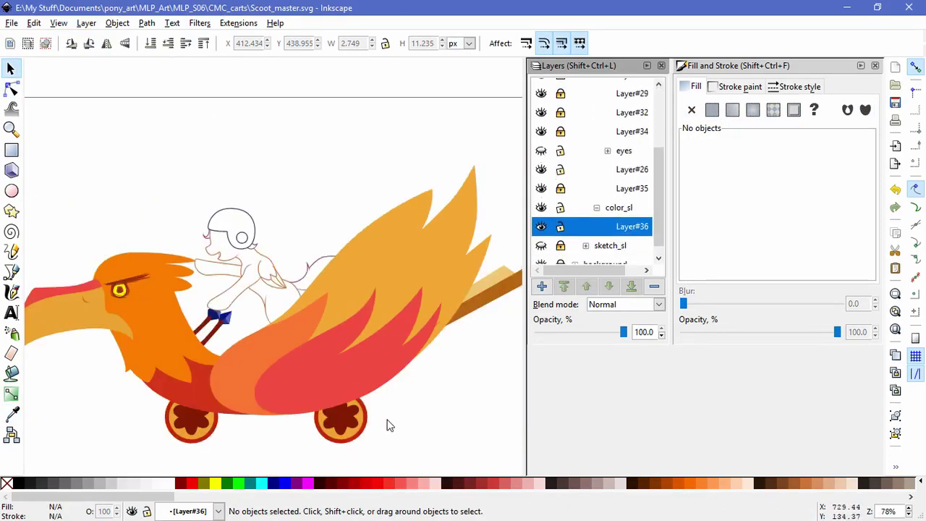
pyautogui.moveTo(387, 425); pyautogui.dragTo(217, 341)
# Paint Bucket the pony's back area and two collar strips light orange.
pyautogui.press('d')
pyautogui.hotkey('shift', 'F7')
pyautogui.press('space')
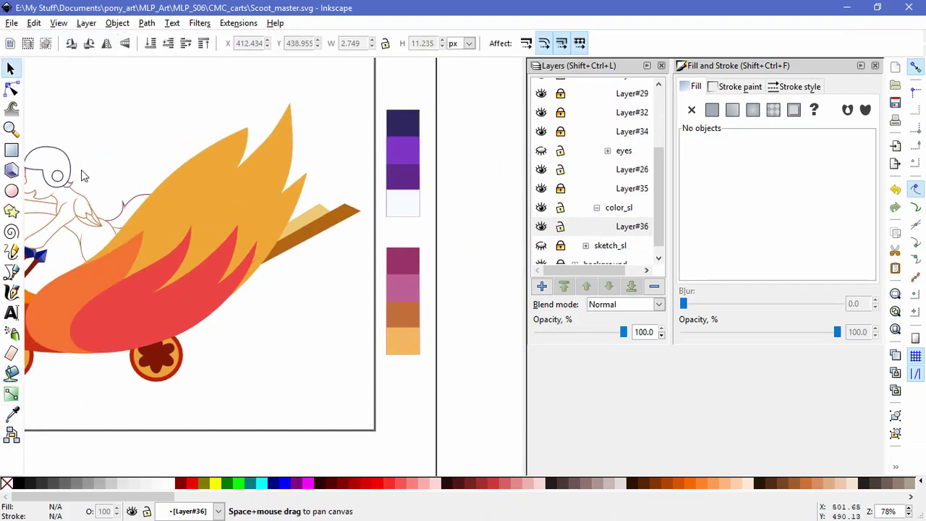
pyautogui.scroll(2, 306, 320)
pyautogui.hotkey('shift', 'F7')
pyautogui.scroll(3, 340, 325)
pyautogui.click(275, 304)
pyautogui.scroll(2, 321, 304)
pyautogui.click(319, 302)
pyautogui.click(355, 253)
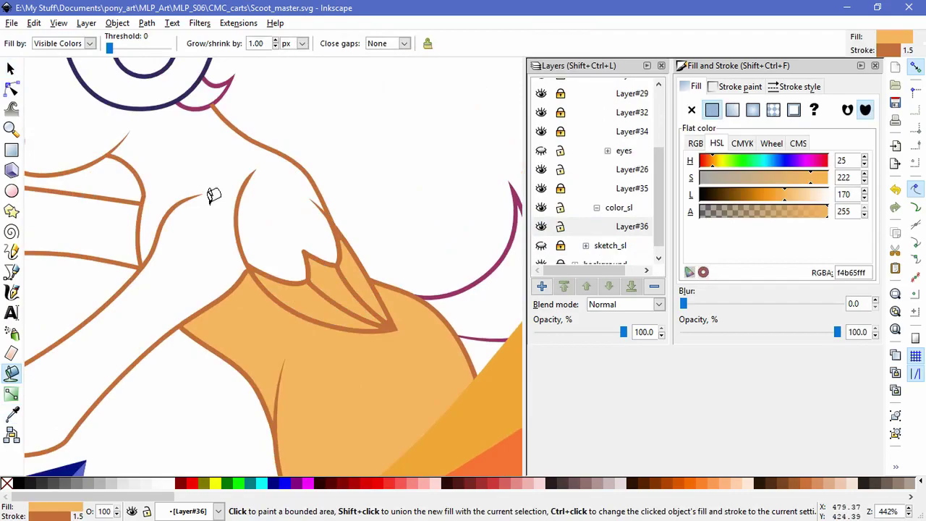
# Remove the stroke from the new light orange fills.
pyautogui.click(11, 88)
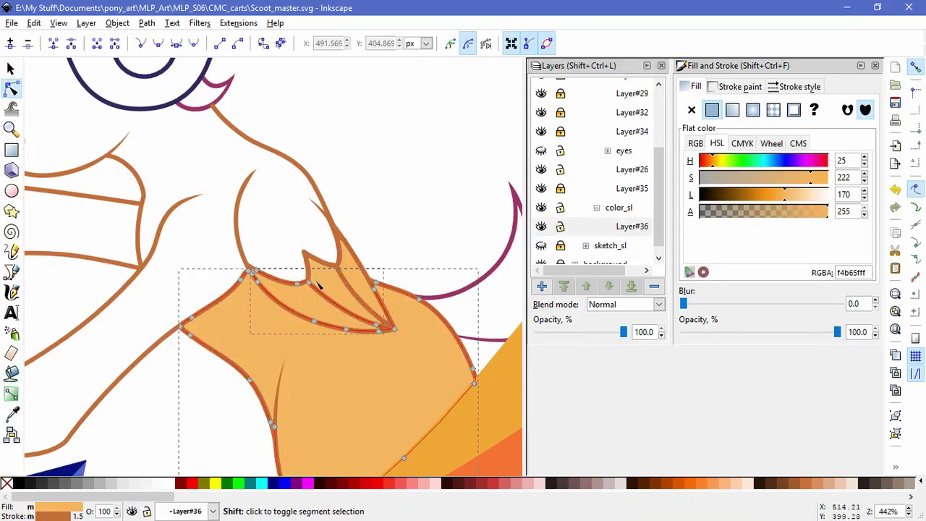
pyautogui.click(717, 88)
pyautogui.click(691, 109)
pyautogui.click(192, 283)
# Adjust the collar fill strips' tip and top nodes into place.
pyautogui.click(341, 289)
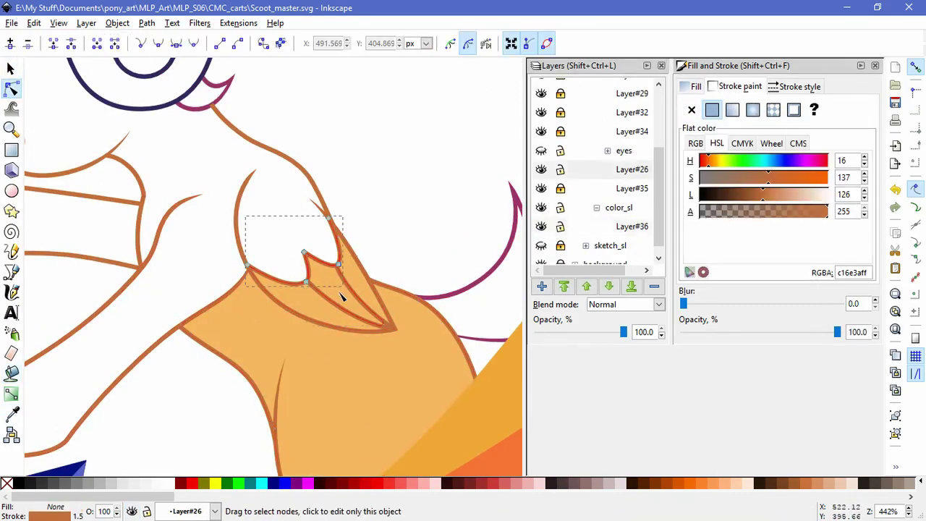
pyautogui.scroll(2, 341, 290)
pyautogui.click(348, 340)
pyautogui.moveTo(471, 398); pyautogui.dragTo(434, 355)
pyautogui.press('Escape')
pyautogui.click(340, 175)
pyautogui.moveTo(341, 176); pyautogui.dragTo(346, 179)
pyautogui.press('Escape')
# Fill the pony's foreleg light orange and inspect the collar paths on Layer#26.
pyautogui.scroll(-2, 416, 221)
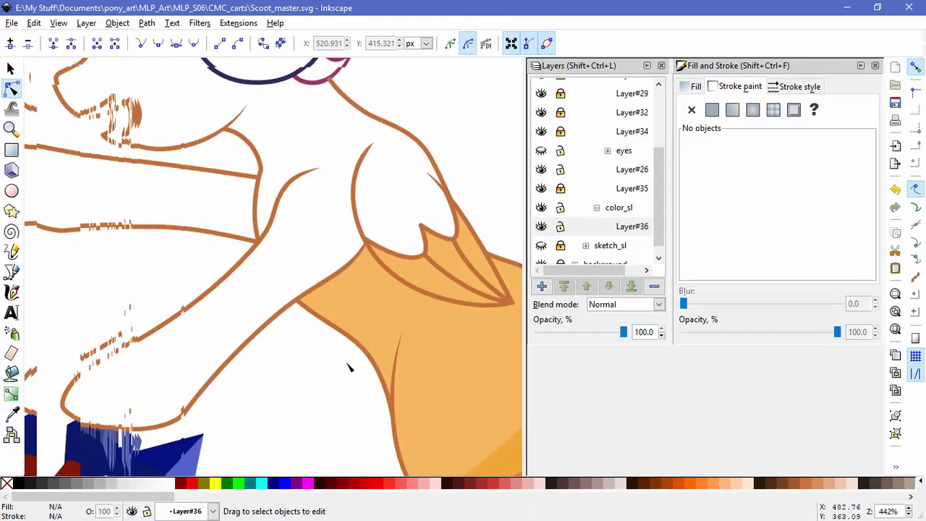
pyautogui.scroll(-1, 347, 368)
pyautogui.hotkey('shift', 'F7')
pyautogui.click(210, 287)
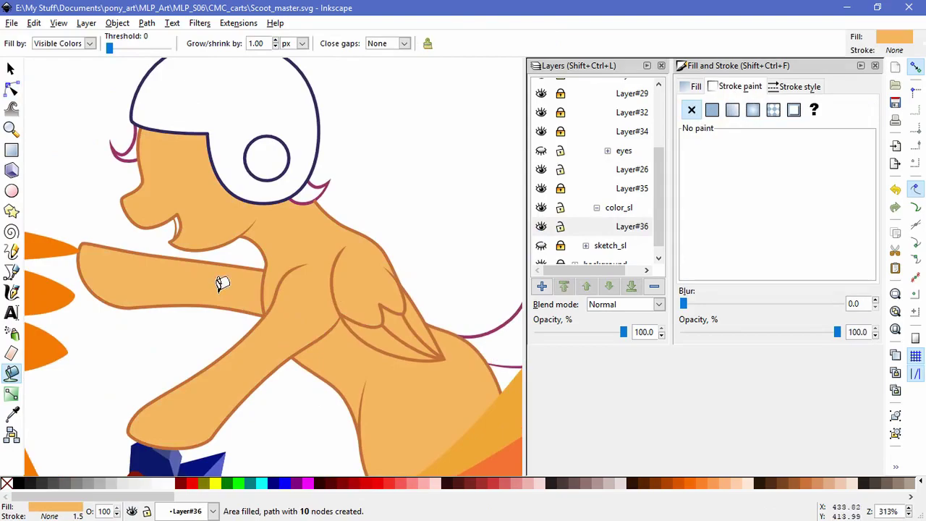
pyautogui.press('n')
pyautogui.click(311, 186)
pyautogui.press('s')
pyautogui.keyDown('shift'); pyautogui.click(120, 148); pyautogui.keyUp('shift')
pyautogui.click(443, 214)
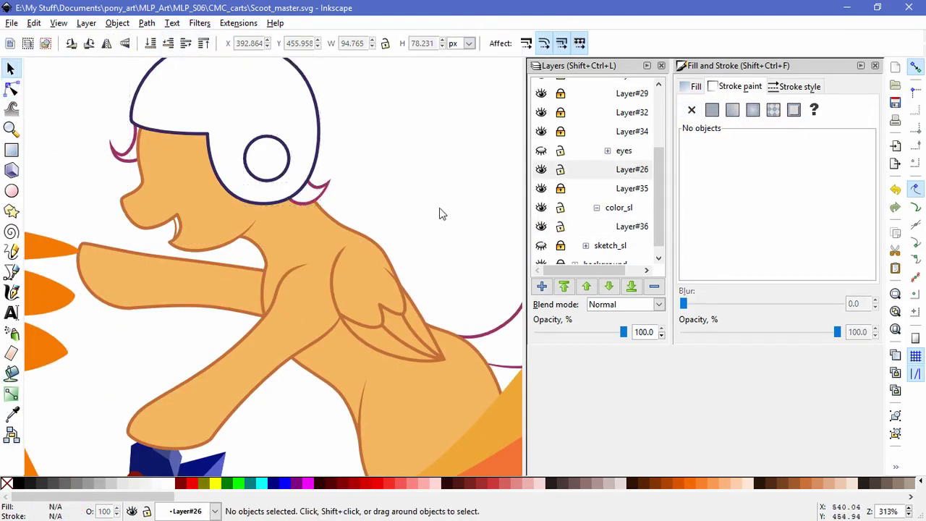
# Unhide the eyes layer and fill an unpainted gap with pink.
pyautogui.click(541, 152)
pyautogui.scroll(-5, 416, 238)
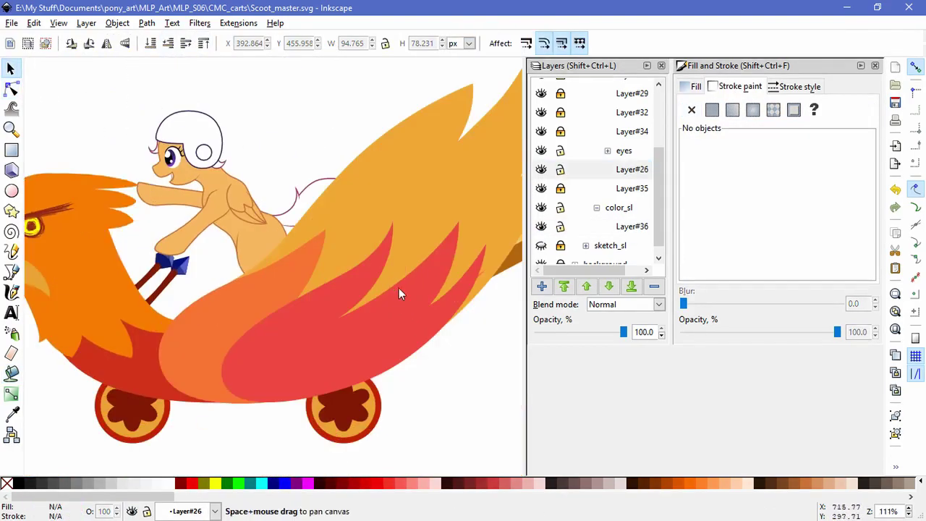
pyautogui.click(14, 412)
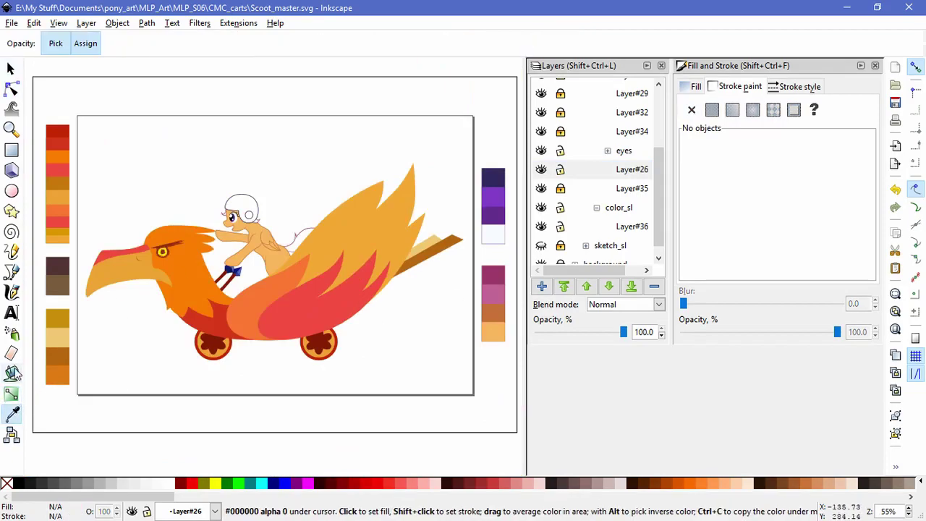
pyautogui.hotkey('shift', 'F7')
pyautogui.scroll(5, 242, 207)
pyautogui.scroll(-2, 289, 238)
pyautogui.click(326, 262)
# Move the pink fill to Layer#36 and fill the mane gaps by the forehead pink.
pyautogui.hotkey('shift', 'pagedown')
pyautogui.scroll(3, 387, 298)
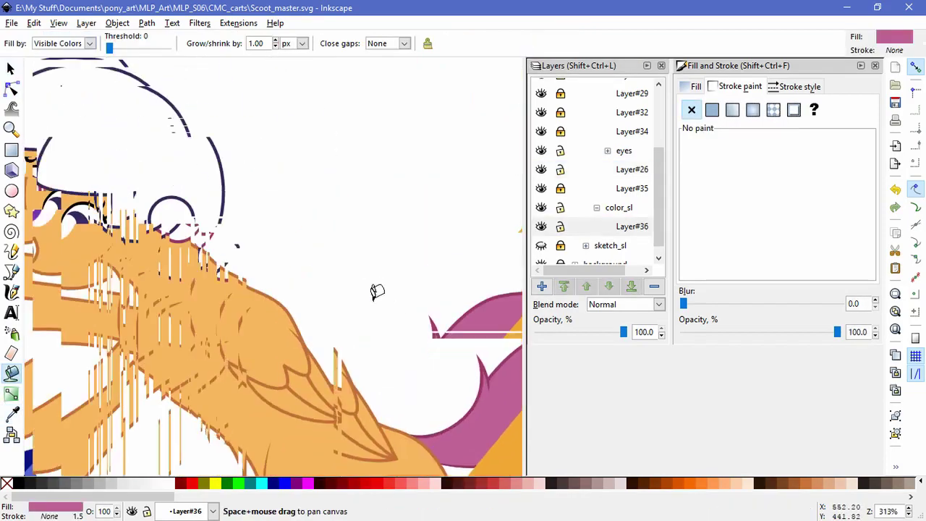
pyautogui.scroll(2, 72, 274)
pyautogui.click(159, 221)
pyautogui.scroll(2, 159, 223)
pyautogui.click(159, 225)
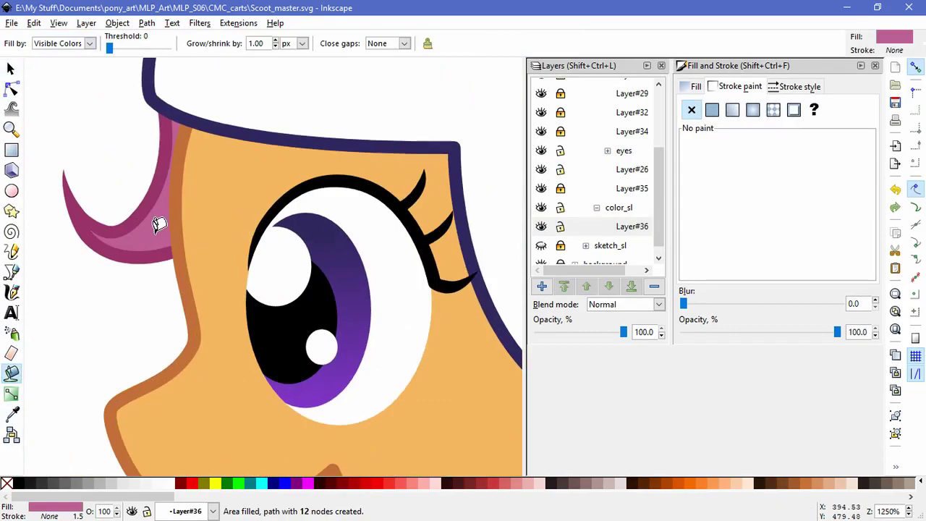
pyautogui.scroll(-3, 159, 225)
pyautogui.press('F2')
pyautogui.scroll(2, 326, 238)
pyautogui.click(424, 289)
pyautogui.scroll(-4, 486, 301)
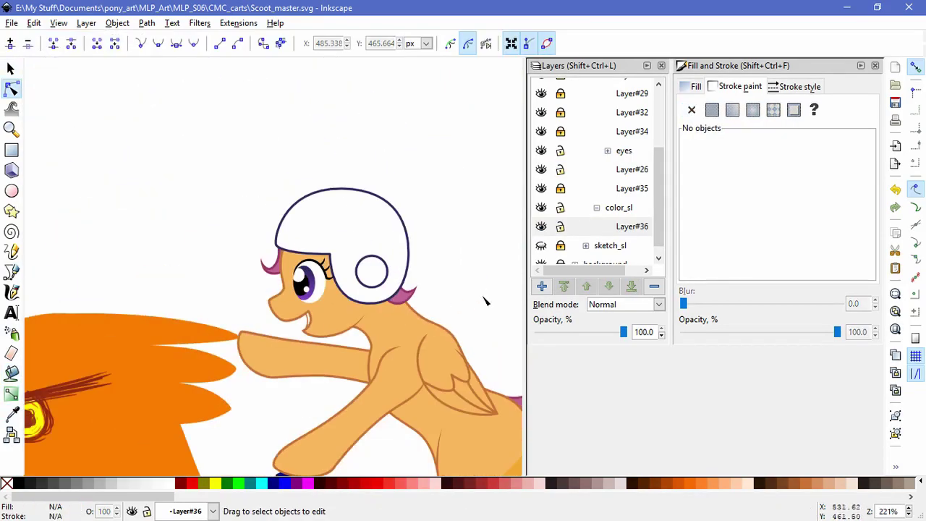
pyautogui.scroll(-4, 487, 301)
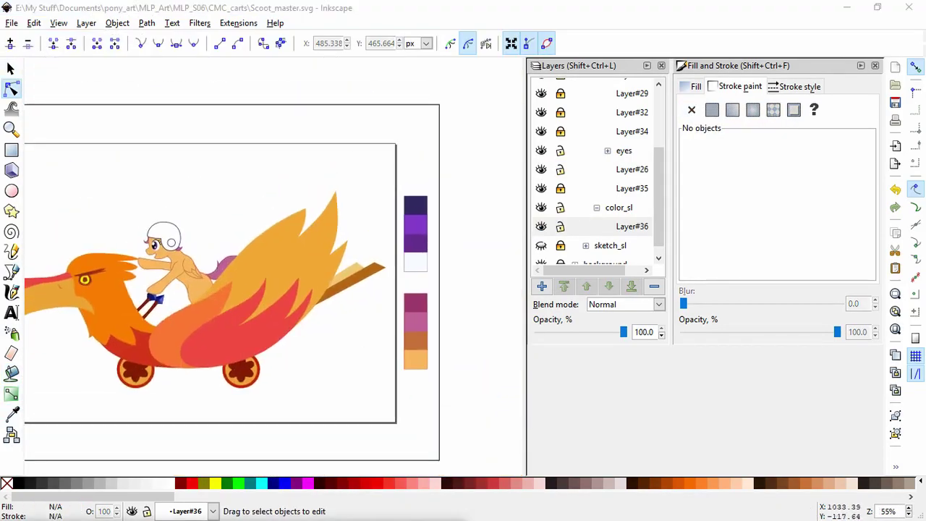
# Sample purple from the swatches and fill the white helmet and its circle with it.
pyautogui.click(11, 414)
pyautogui.click(416, 226)
pyautogui.click(11, 374)
pyautogui.scroll(5, 207, 281)
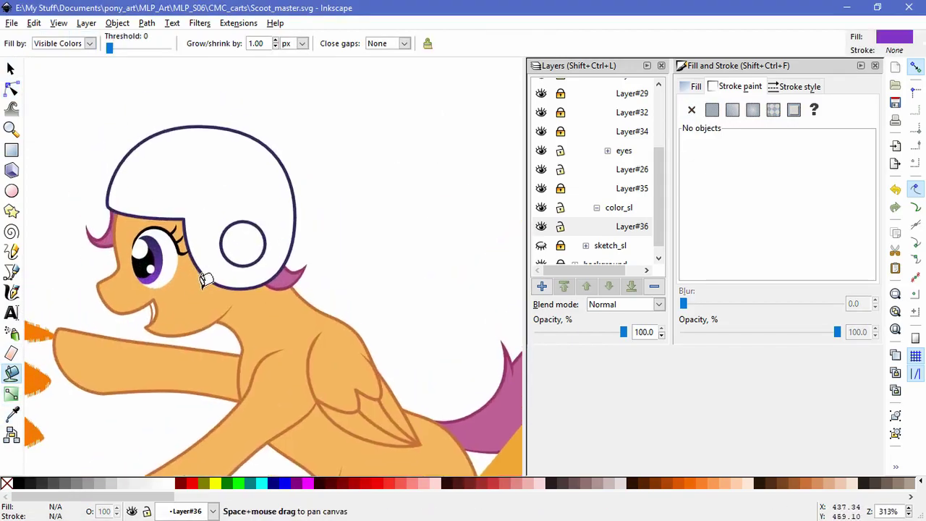
pyautogui.click(207, 281)
pyautogui.scroll(1, 204, 275)
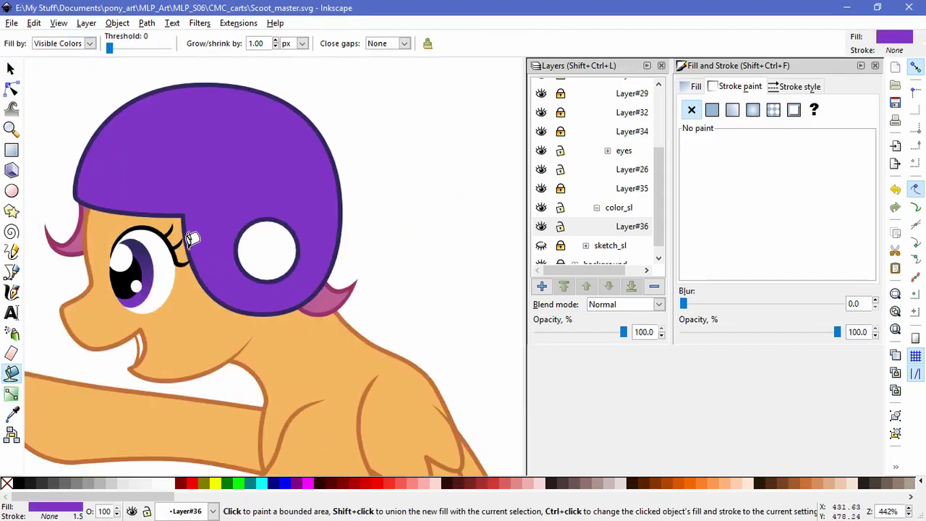
pyautogui.click(278, 251)
# Dropper dark mauve onto the helmet's side circle and clear the selection.
pyautogui.press('d')
pyautogui.click(221, 325)
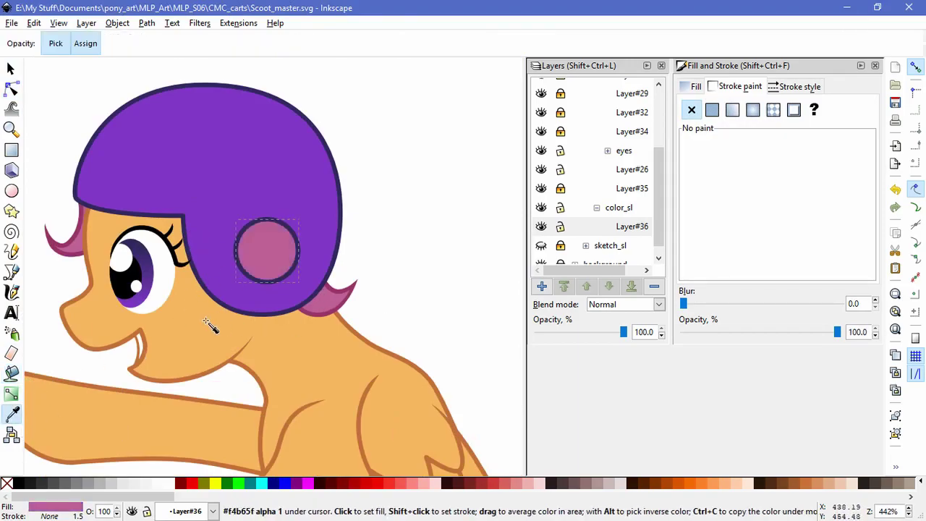
pyautogui.press('space')
pyautogui.press('Escape')
pyautogui.scroll(-4, 125, 138)
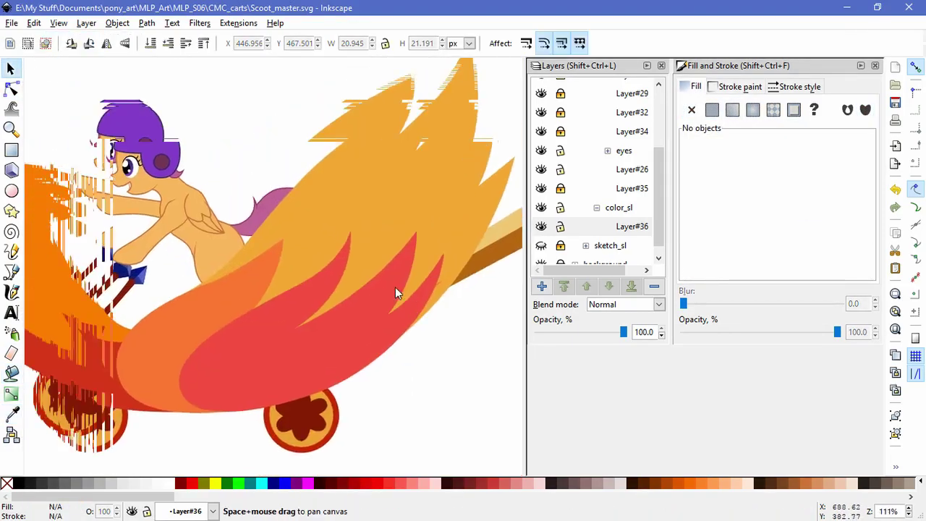
pyautogui.scroll(4, 217, 238)
# Draw a closed Bezier band curving over the helmet's top and back rim.
pyautogui.press('c')
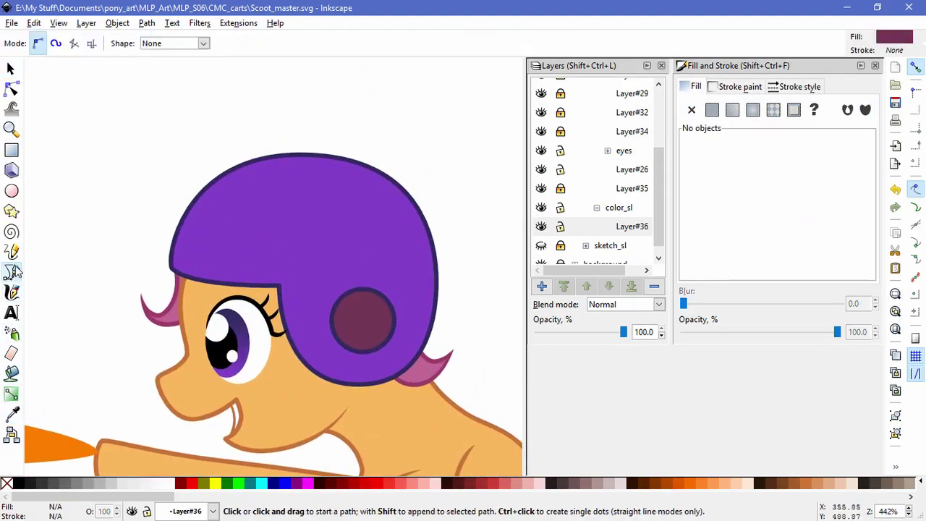
pyautogui.press('b')
pyautogui.scroll(1, 149, 355)
pyautogui.click(120, 399)
pyautogui.moveTo(250, 237); pyautogui.dragTo(364, 238)
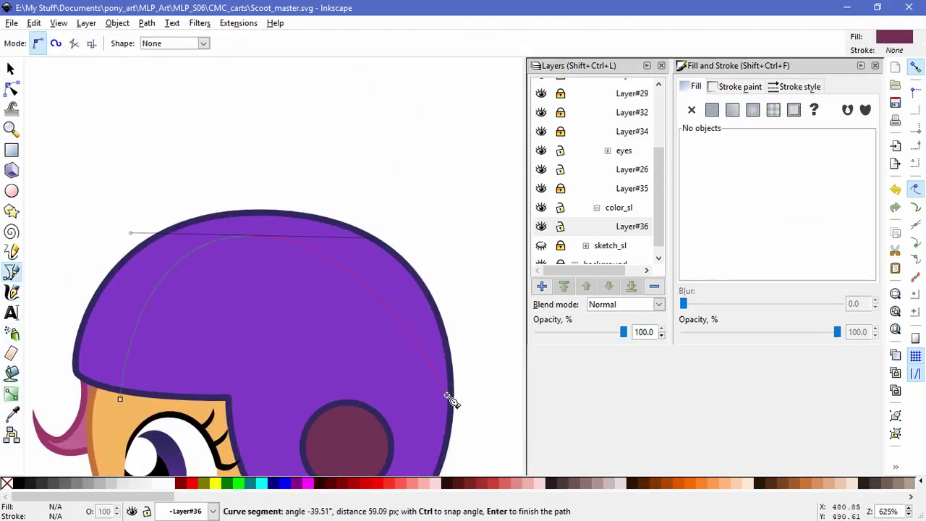
pyautogui.scroll(-3, 462, 364)
pyautogui.hscroll(2, 462, 363)
pyautogui.click(340, 441)
pyautogui.click(455, 376)
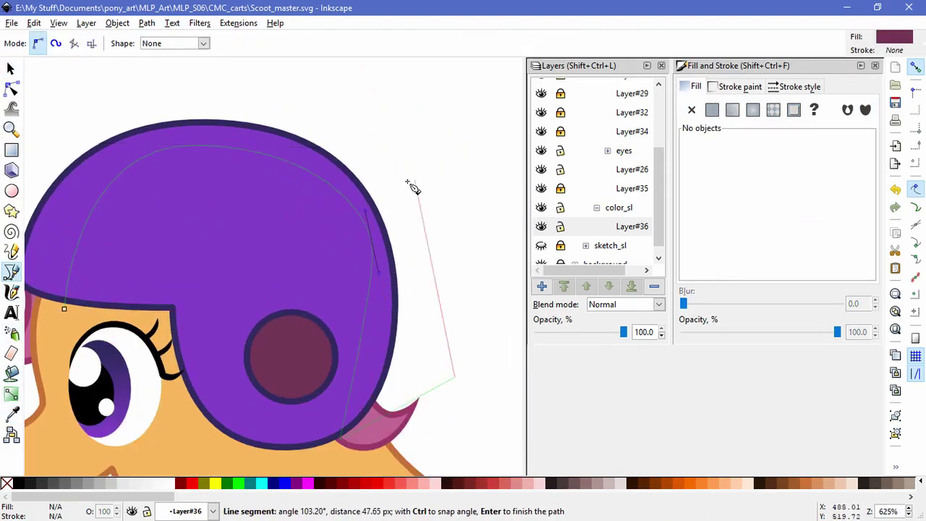
pyautogui.moveTo(316, 160); pyautogui.dragTo(428, 160)
pyautogui.moveTo(149, 224)
pyautogui.mouseDown()
pyautogui.moveTo(130, 213)
pyautogui.moveTo(141, 217)
pyautogui.mouseUp()
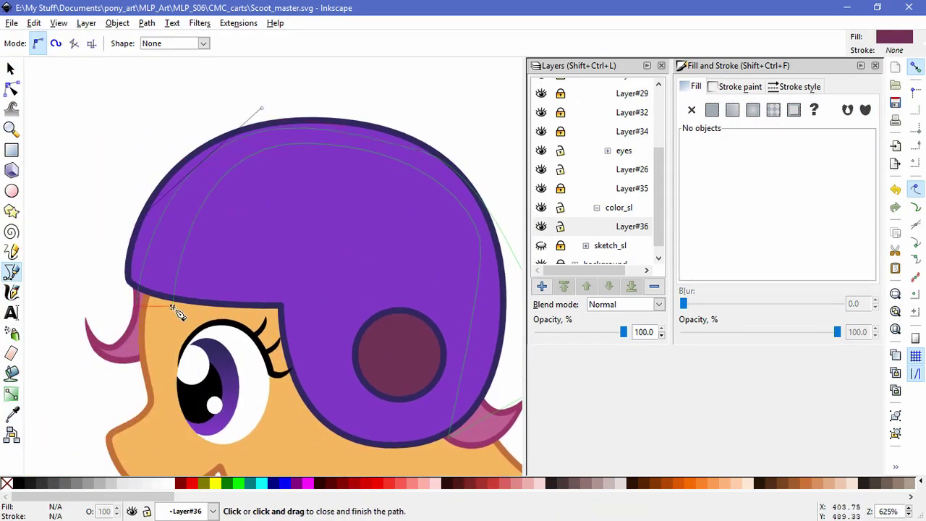
pyautogui.click(176, 308)
# Reshape the band's nodes and give it a white fill (ffffffff).
pyautogui.click(11, 87)
pyautogui.moveTo(258, 104); pyautogui.dragTo(259, 114)
pyautogui.moveTo(201, 169); pyautogui.dragTo(193, 181)
pyautogui.moveTo(308, 147); pyautogui.dragTo(374, 149)
pyautogui.moveTo(320, 123); pyautogui.dragTo(173, 118)
pyautogui.moveTo(487, 271); pyautogui.dragTo(504, 347)
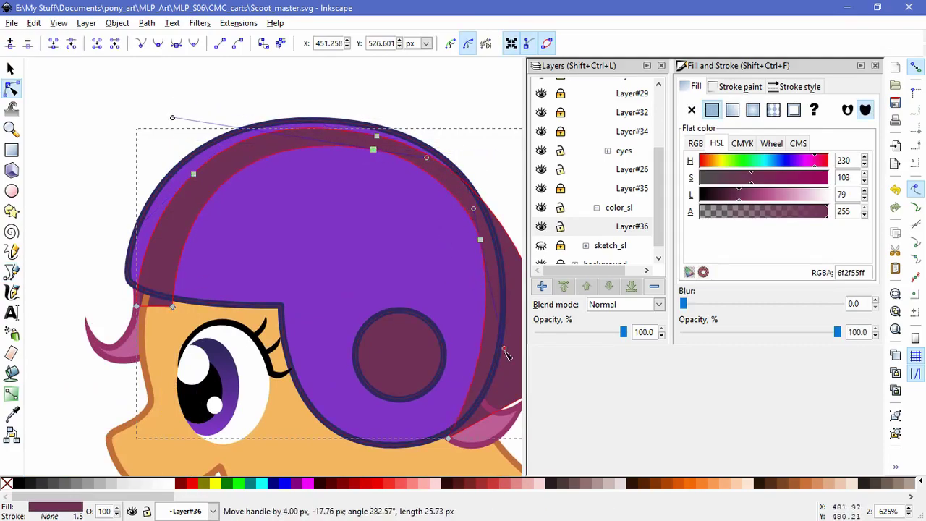
pyautogui.tripleClick(851, 272)
pyautogui.write('ffffffff')
pyautogui.press('Return')
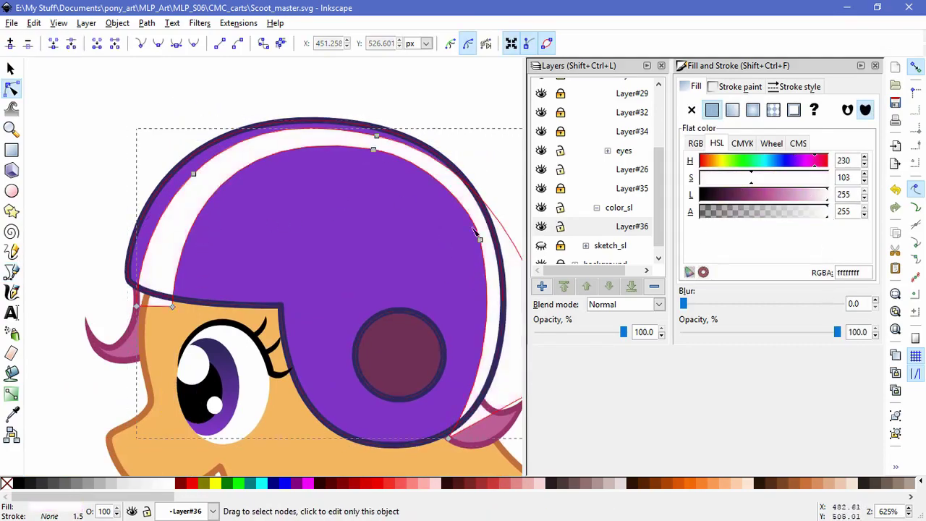
# Duplicate the helmet shape above the white band and mask the band with the copy.
pyautogui.press('s')
pyautogui.press('pageup')
pyautogui.keyDown('shift'); pyautogui.click(308, 241); pyautogui.keyUp('shift')
pyautogui.click(117, 23)
pyautogui.moveTo(214, 130)
pyautogui.click(299, 127)
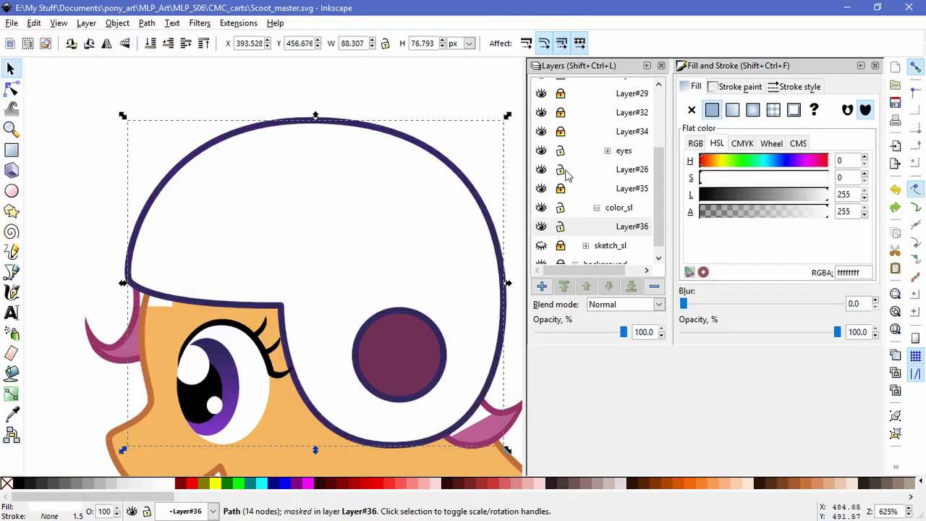
# Reapply Object > Mask > Set so the white stripe is clipped to the helmet outline.
pyautogui.keyDown('shift'); pyautogui.click(225, 242); pyautogui.keyUp('shift')
pyautogui.click(117, 23)
pyautogui.moveTo(254, 128)
pyautogui.click(300, 128)
pyautogui.click(83, 80)
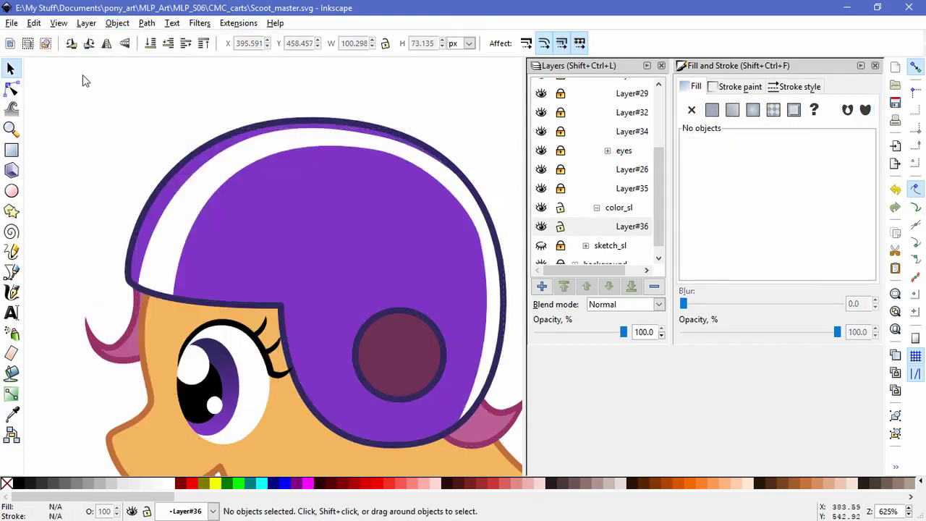
pyautogui.press('n')
pyautogui.click(317, 192)
# Refine the helmet stripe's curve, pulling its right corner inward.
pyautogui.click(261, 131)
pyautogui.moveTo(311, 143); pyautogui.dragTo(312, 144)
pyautogui.moveTo(457, 353); pyautogui.dragTo(419, 360)
pyautogui.click(270, 111)
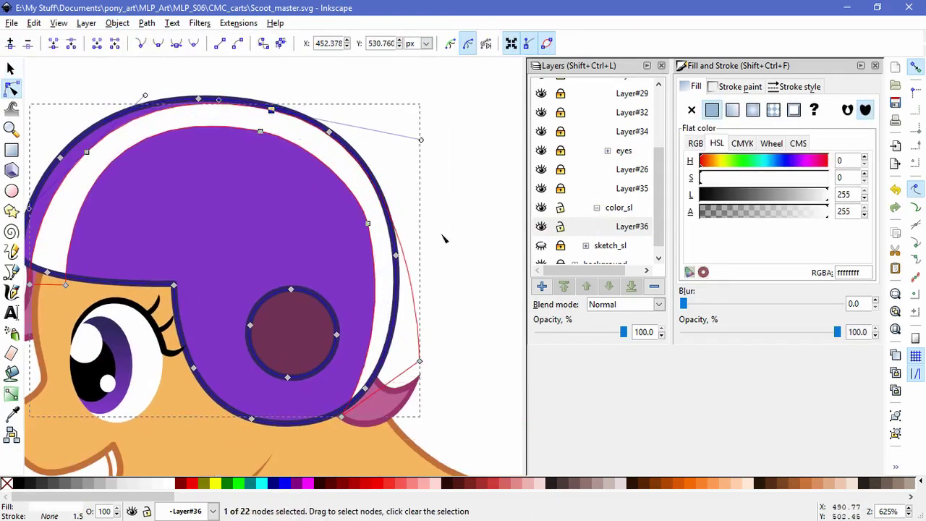
pyautogui.press('Escape')
pyautogui.keyDown('ctrl'); pyautogui.scroll(-6, 477, 299); pyautogui.keyUp('ctrl')
# Sample the brown outline colour and fill the sliver inside the pony's mouth.
pyautogui.press('d')
pyautogui.click(478, 348)
pyautogui.hotkey('shift', 'F7')
pyautogui.keyDown('ctrl'); pyautogui.scroll(9, 118, 234); pyautogui.keyUp('ctrl')
pyautogui.click(267, 297)
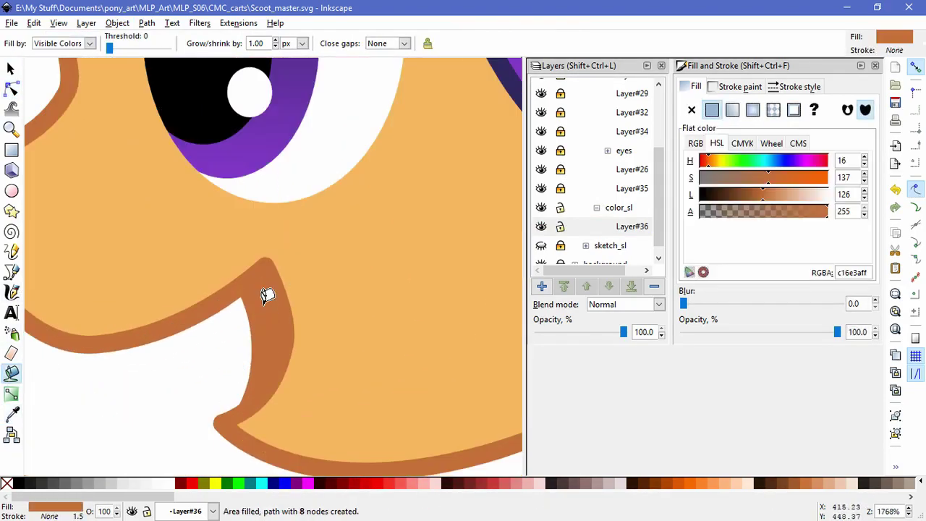
# Recolour the mouth fill to bright red-orange ff492e with the HSL sliders.
pyautogui.press('n')
pyautogui.click(254, 303)
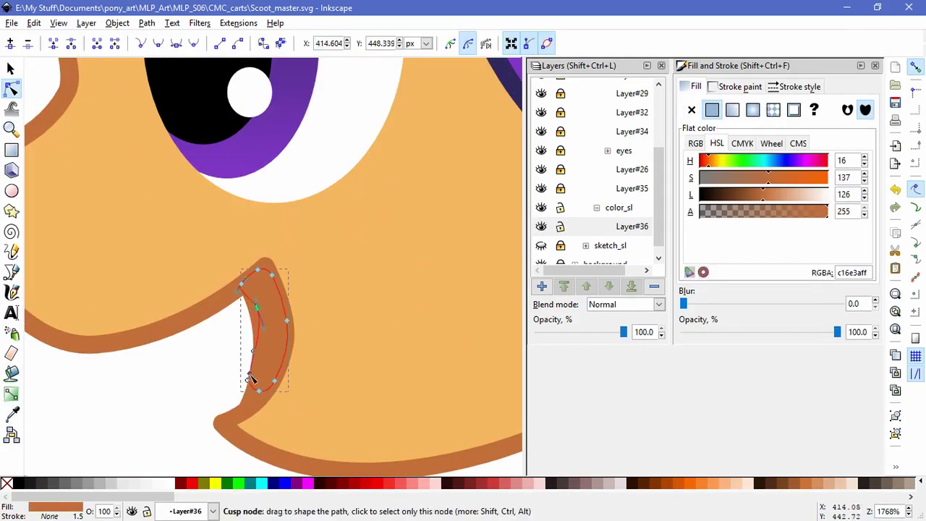
pyautogui.moveTo(763, 194); pyautogui.dragTo(832, 178)
pyautogui.click(707, 165)
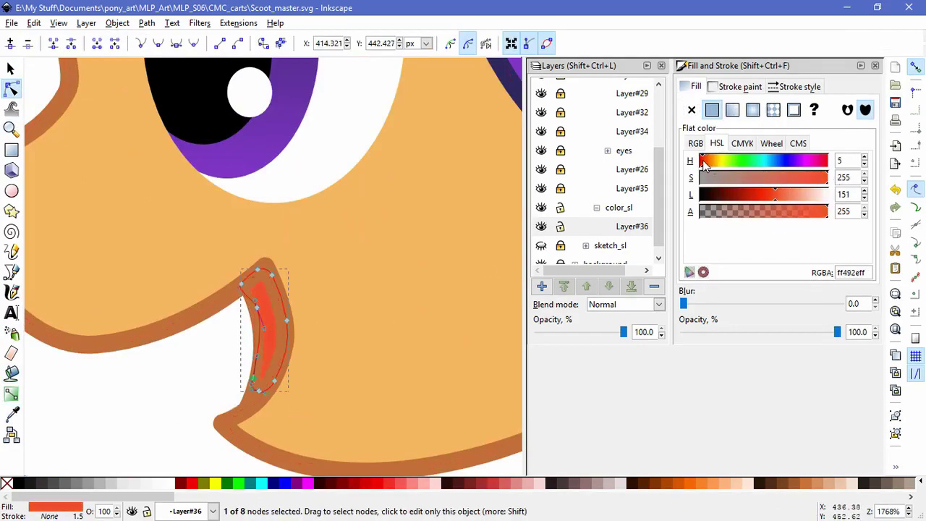
pyautogui.click(155, 376)
pyautogui.keyDown('ctrl'); pyautogui.scroll(-10, 300, 265); pyautogui.keyUp('ctrl')
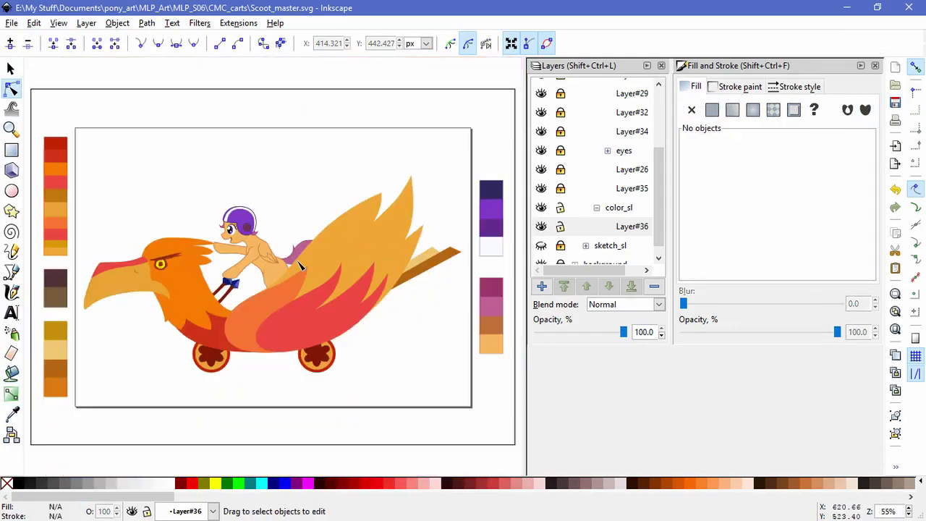